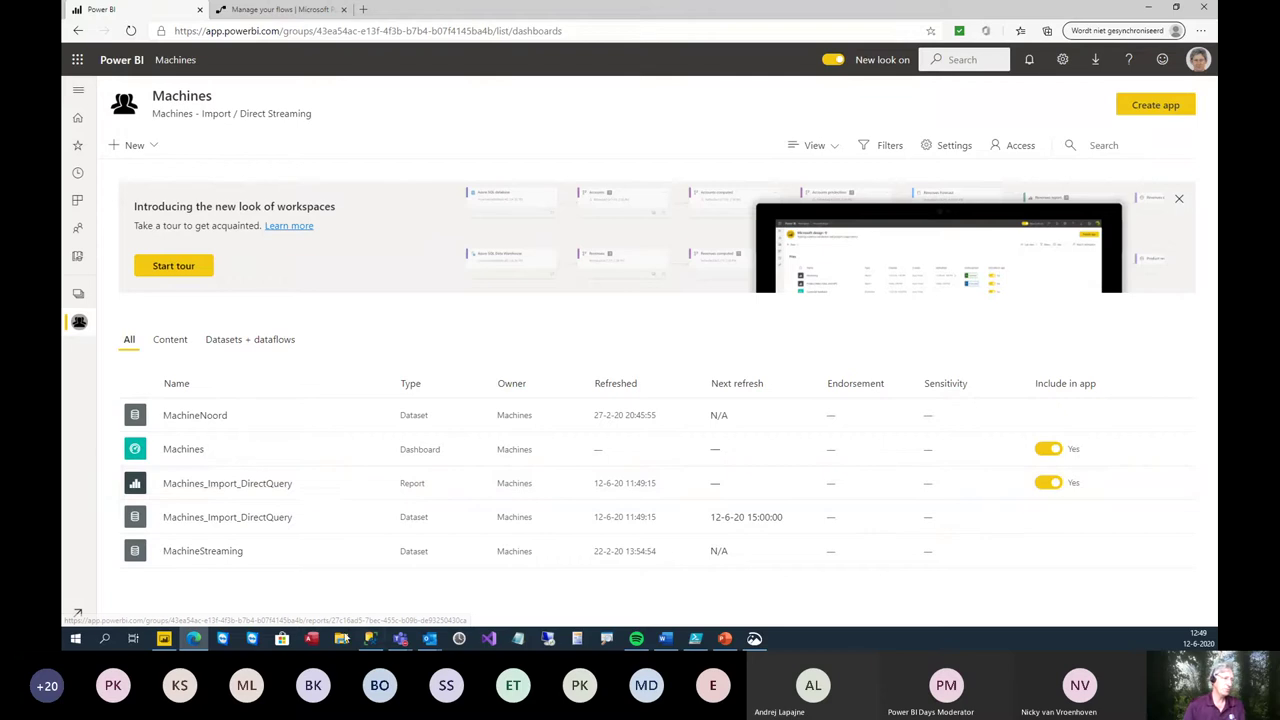
- Bring SQL Server Management Studio to the front and maximize its window
mouse_move(371, 643)
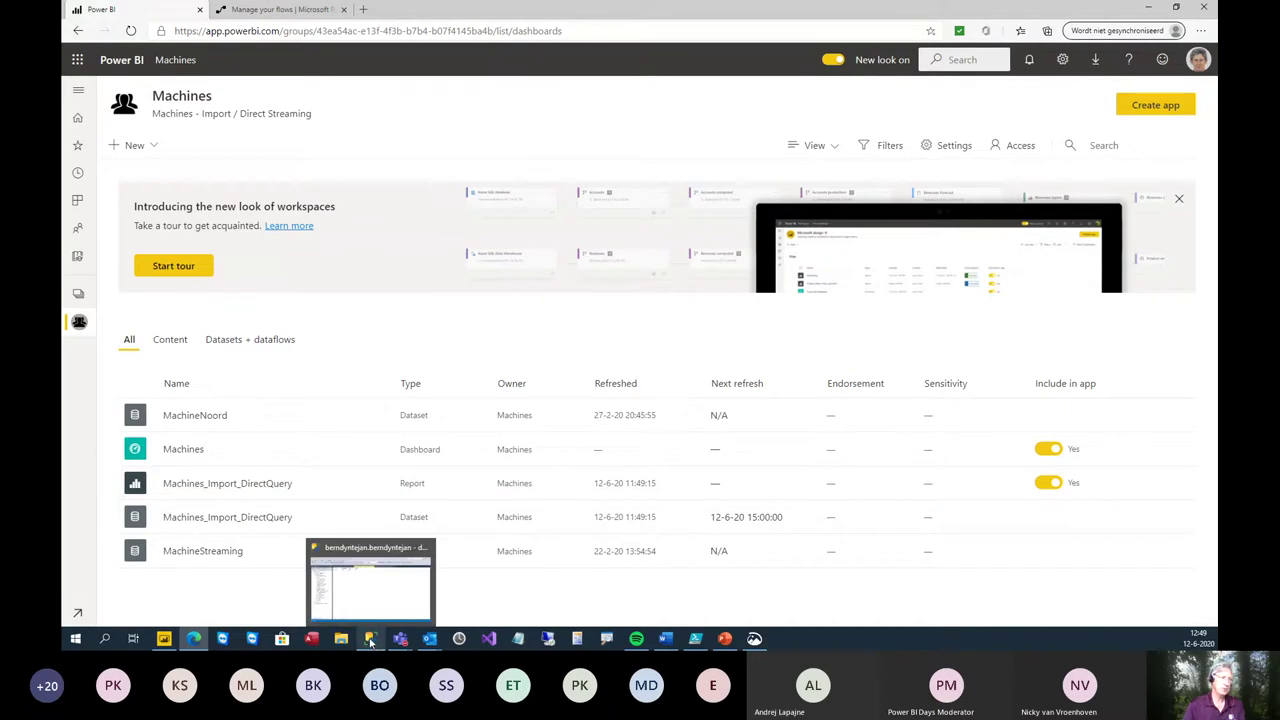
click(371, 643)
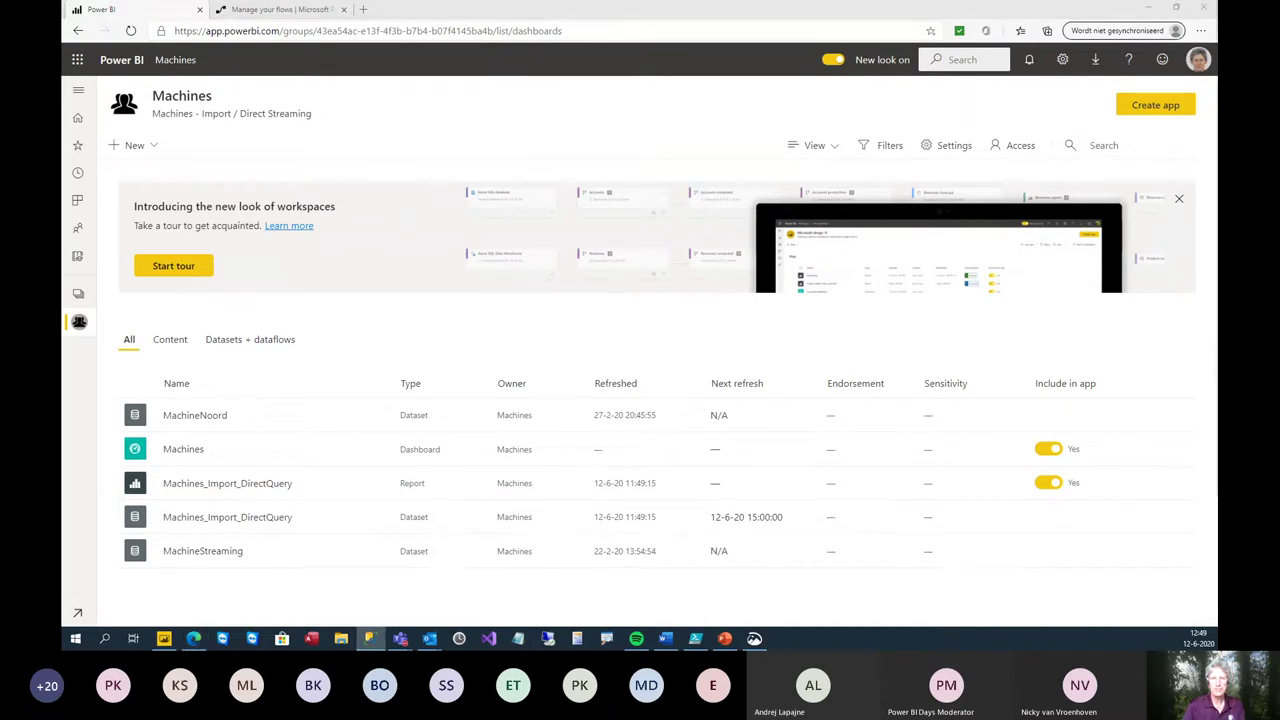
drag(1217, 56, 1016, 116)
click(1013, 112)
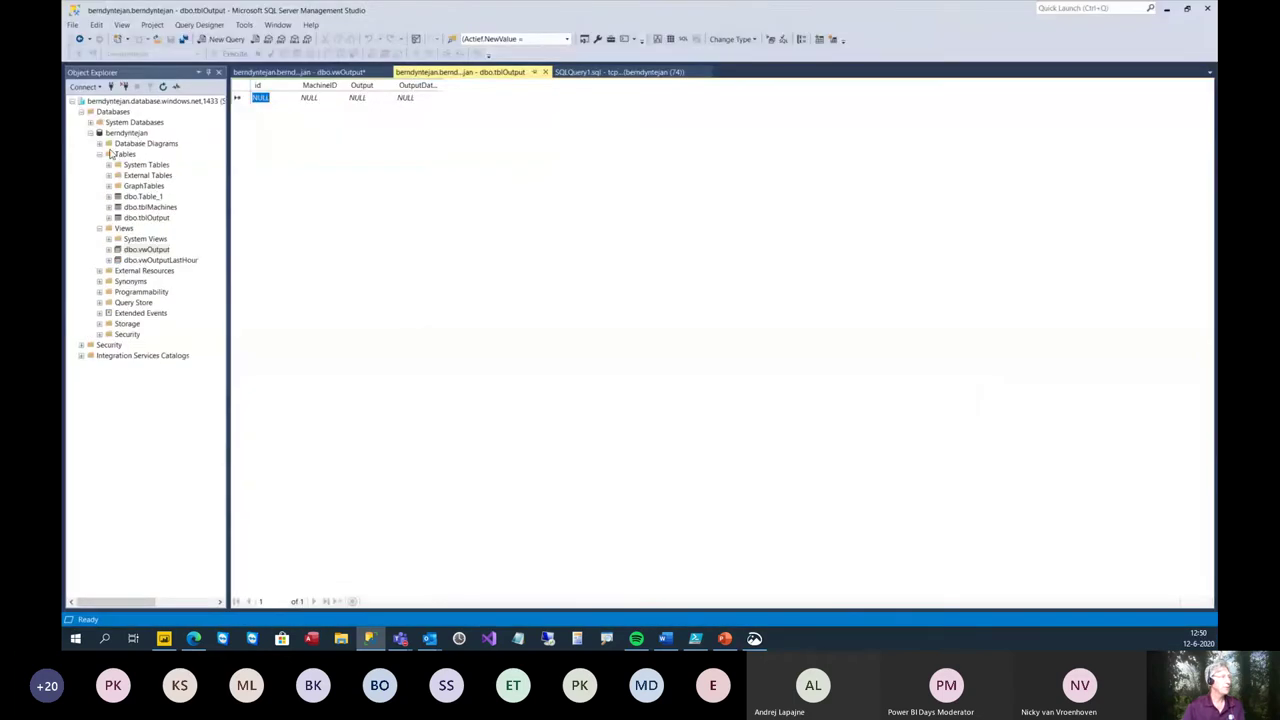
- Select the top 1000 rows of dbo.tblMachines, listing its four machines
click(167, 210)
right_click(170, 214)
click(202, 245)
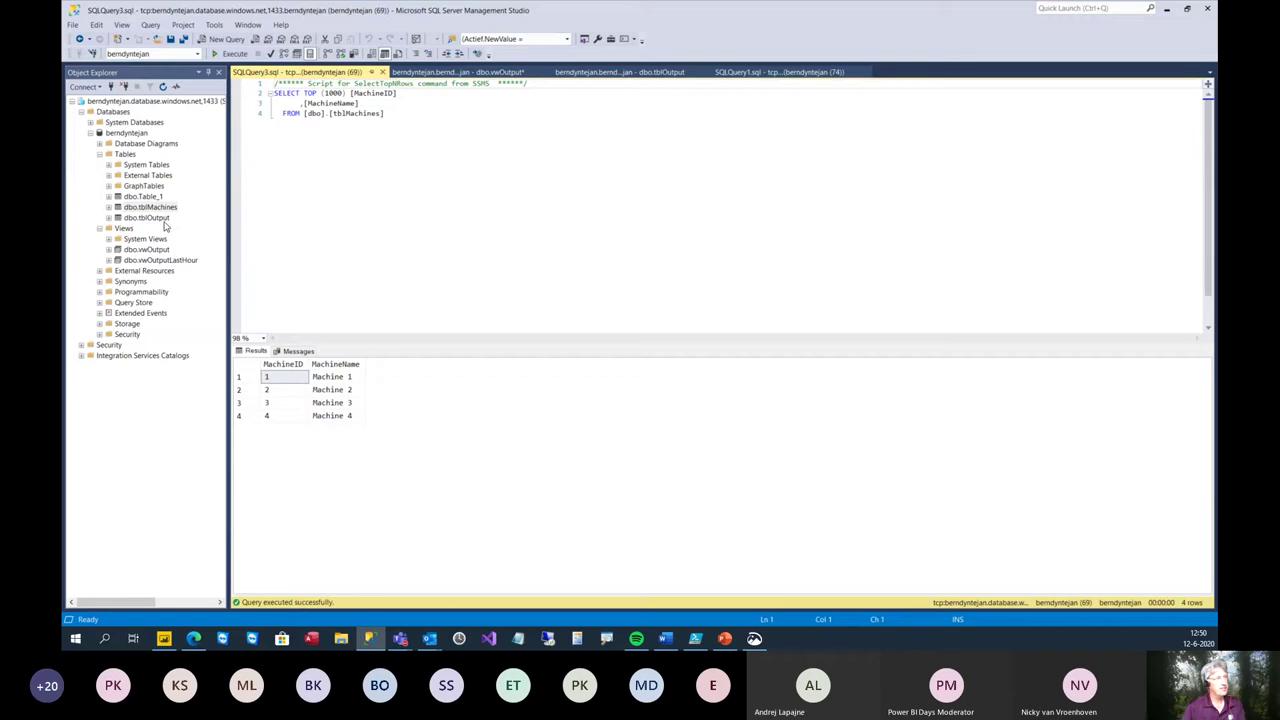
- Query the top 1000 rows of dbo.tblOutput, confirming it returns no rows, then return to Power BI
click(164, 219)
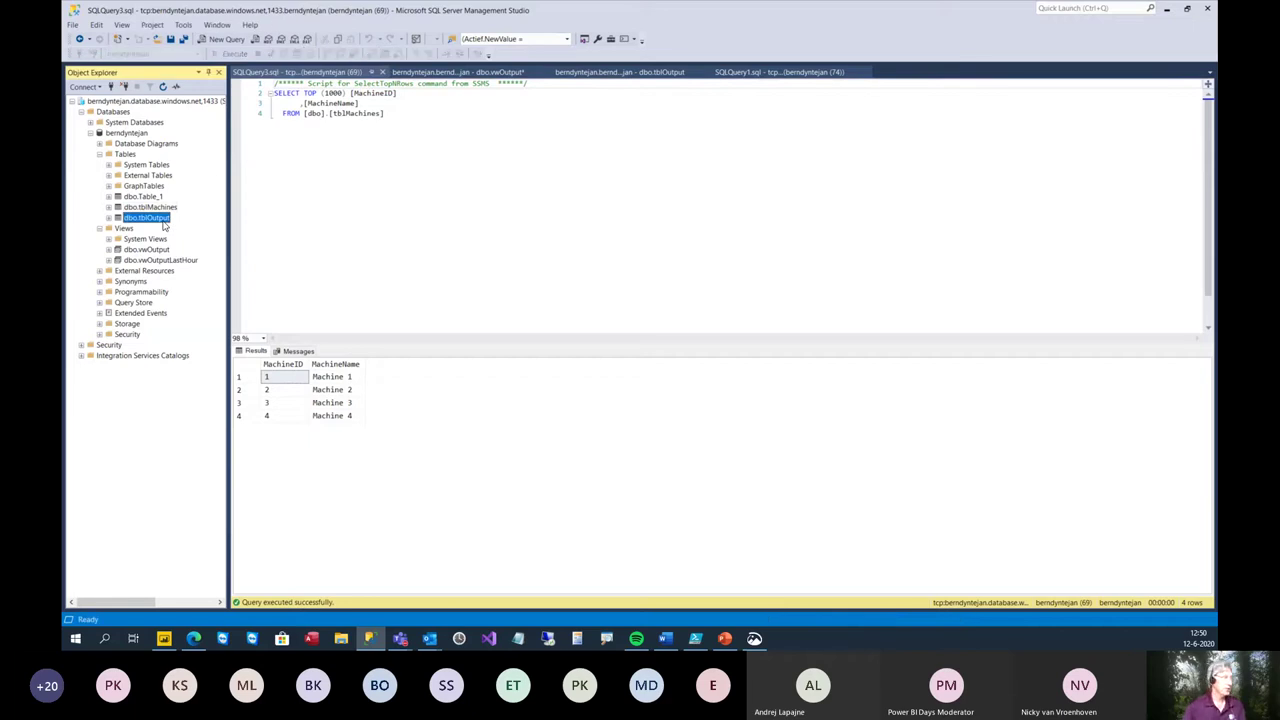
right_click(162, 222)
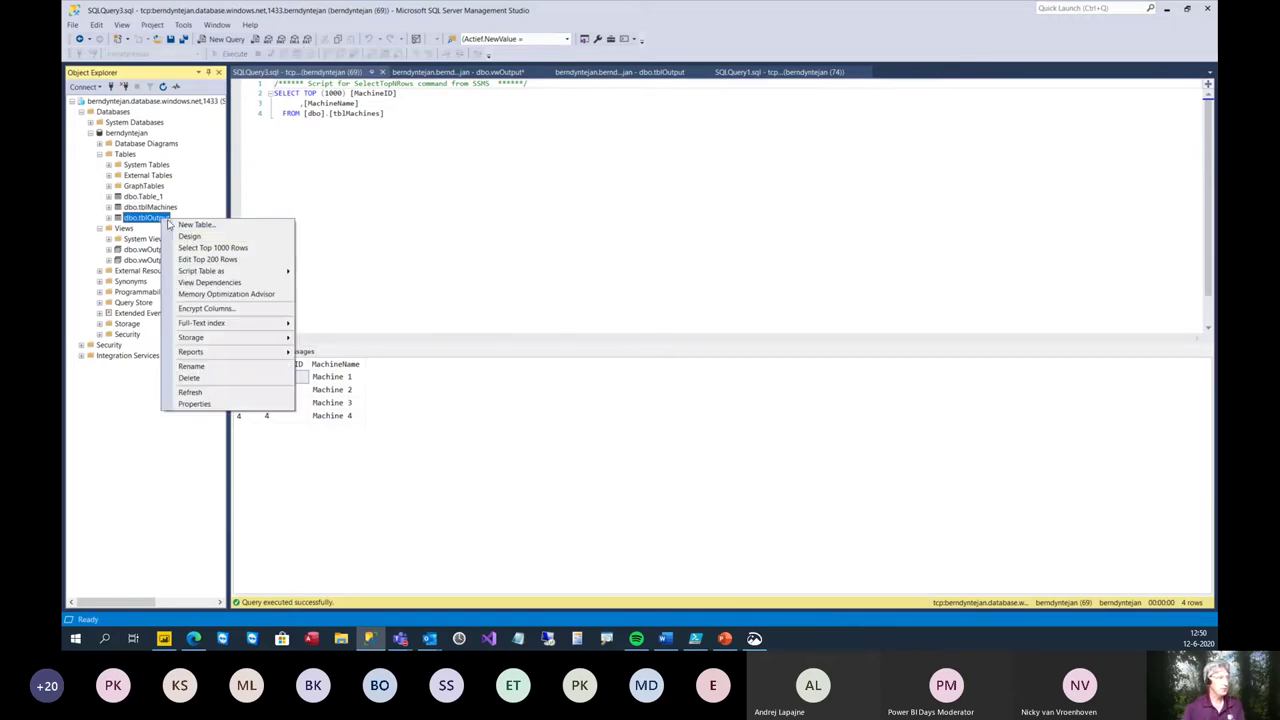
click(199, 247)
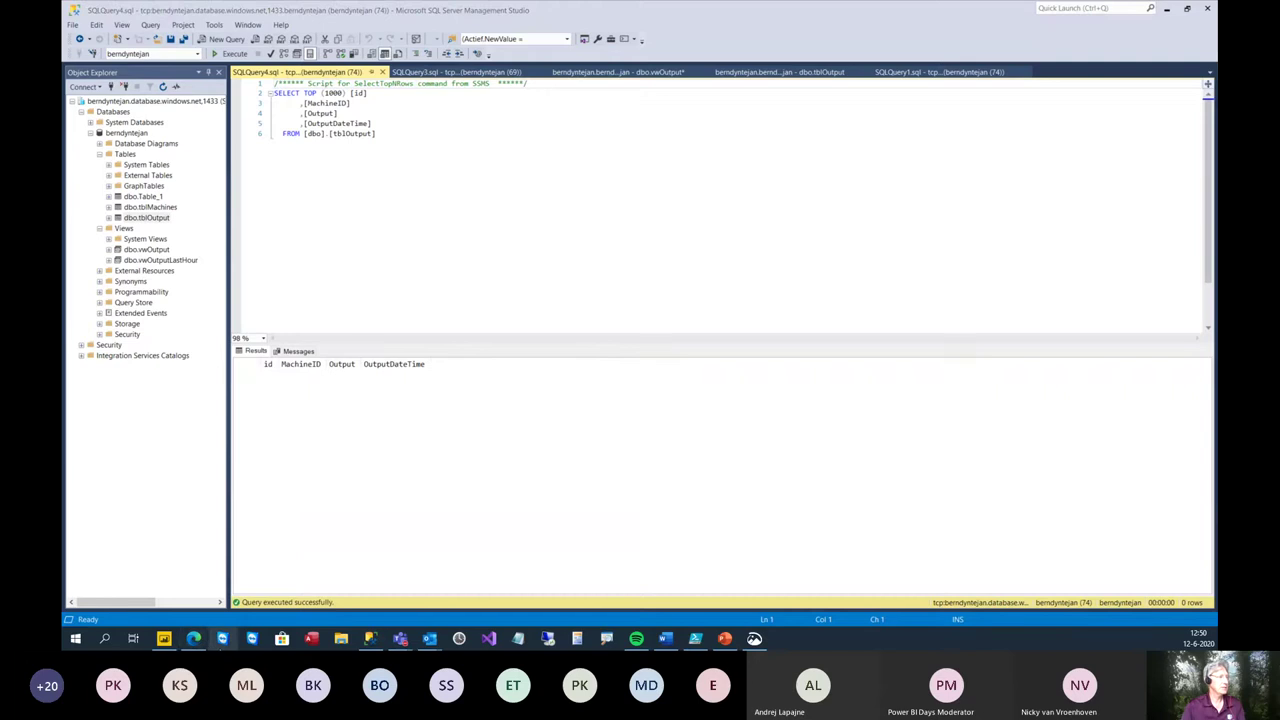
click(195, 639)
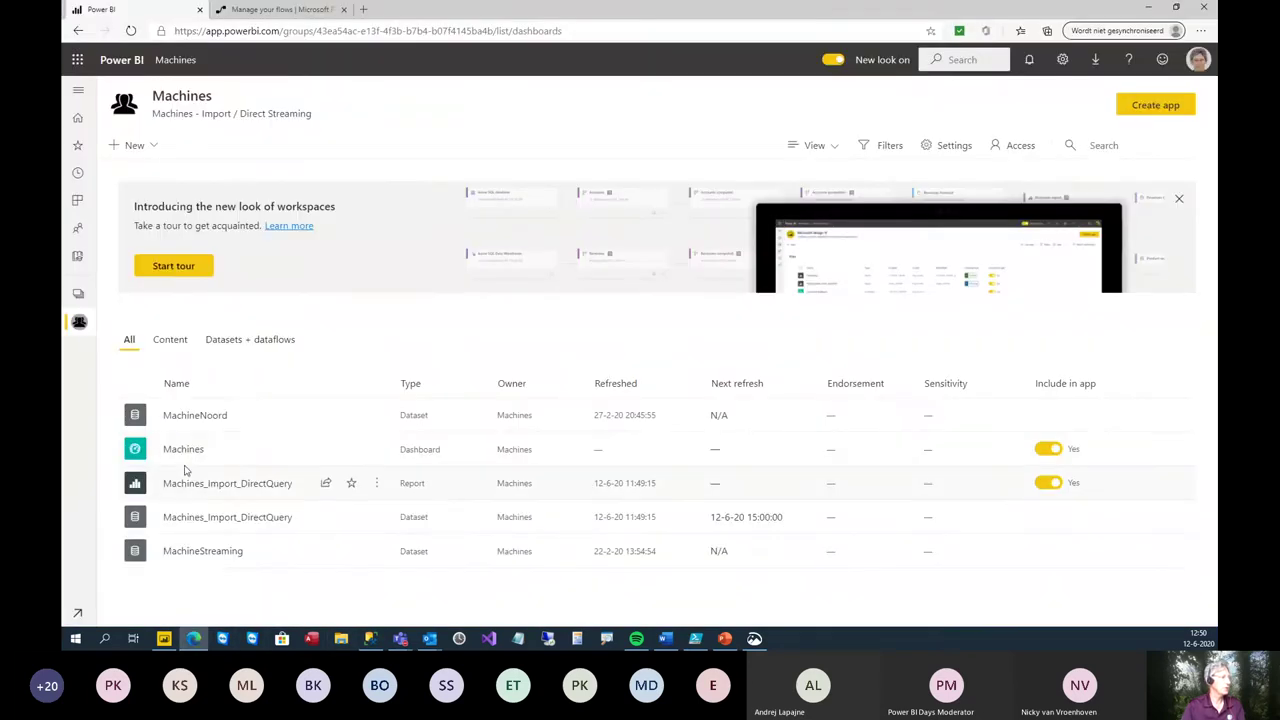
- View the Machines dashboard's blank Output Last 30 minutes DQ tile, then return to SSMS
click(184, 452)
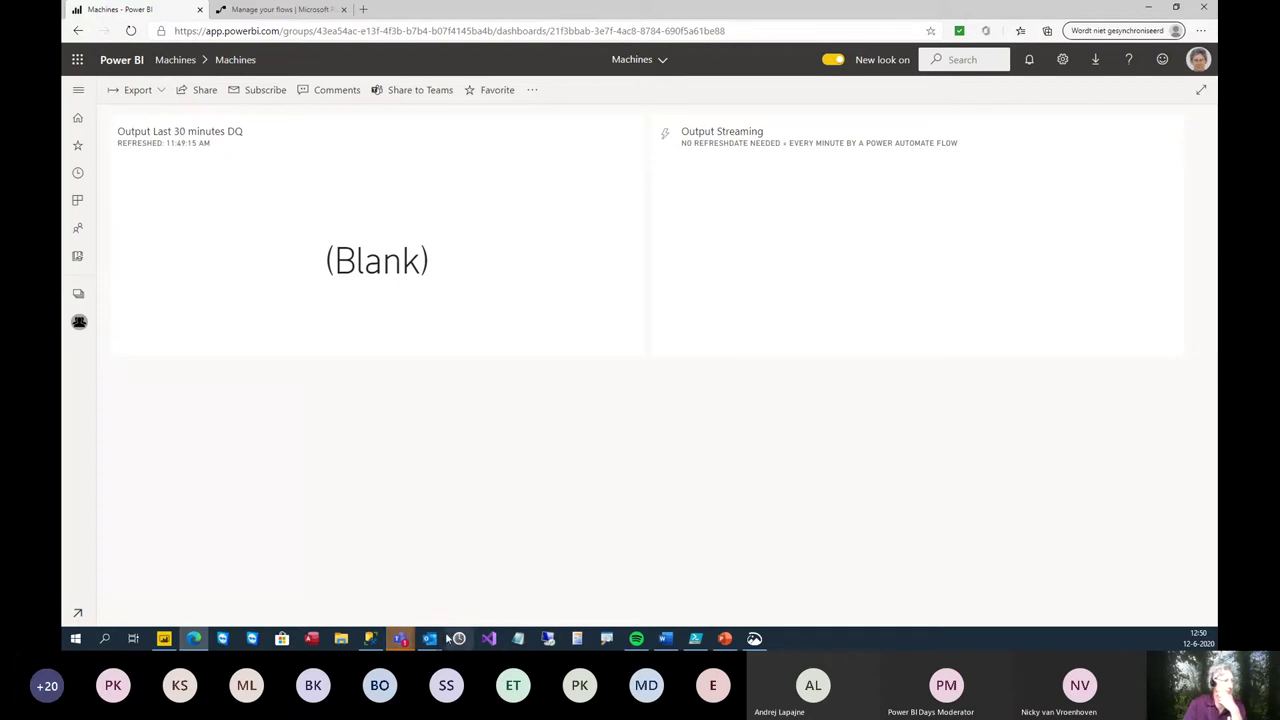
mouse_move(376, 646)
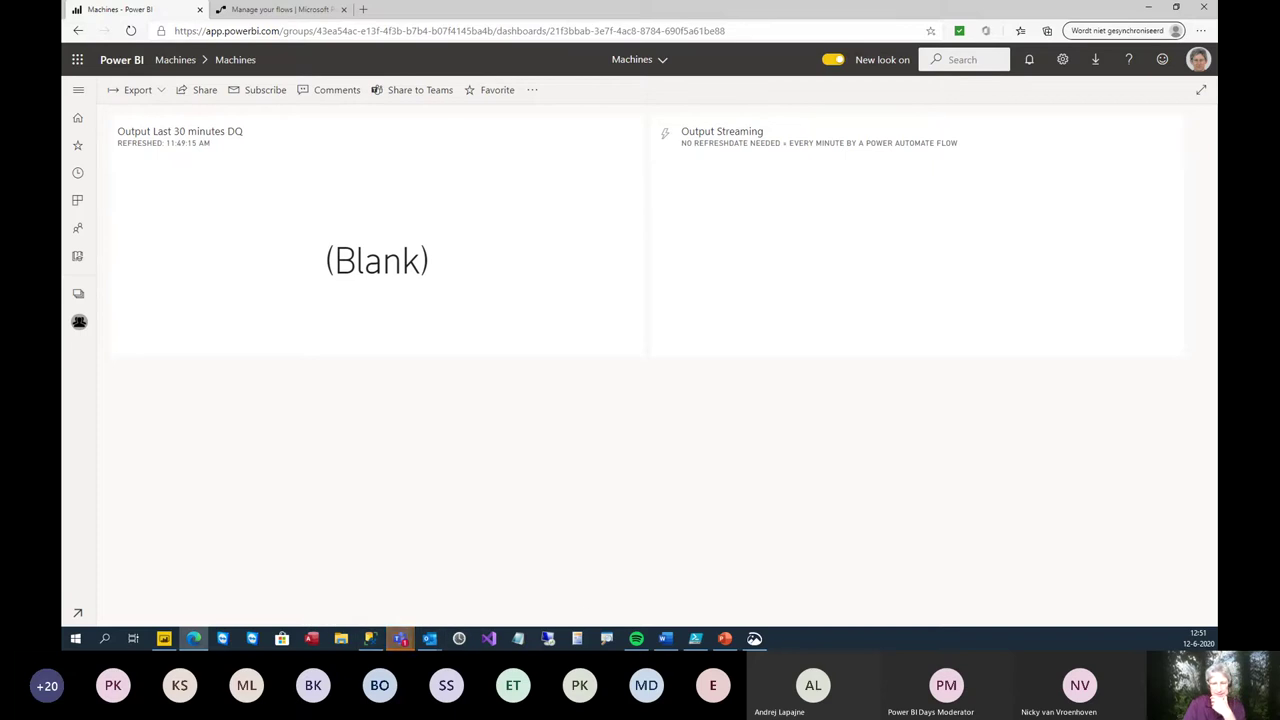
key(alt+Tab)
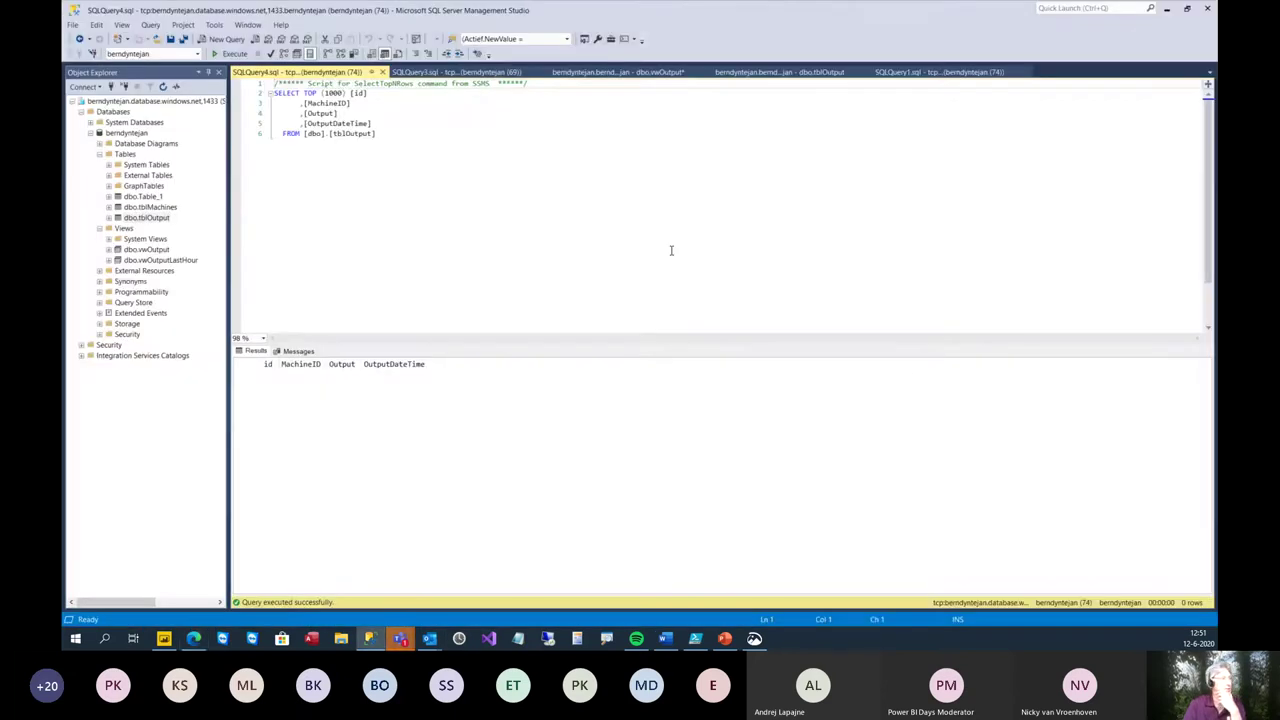
- Add a tblOutput row with MachineID 1 and Output 30, then re-execute to show it saved
click(158, 218)
right_click(160, 217)
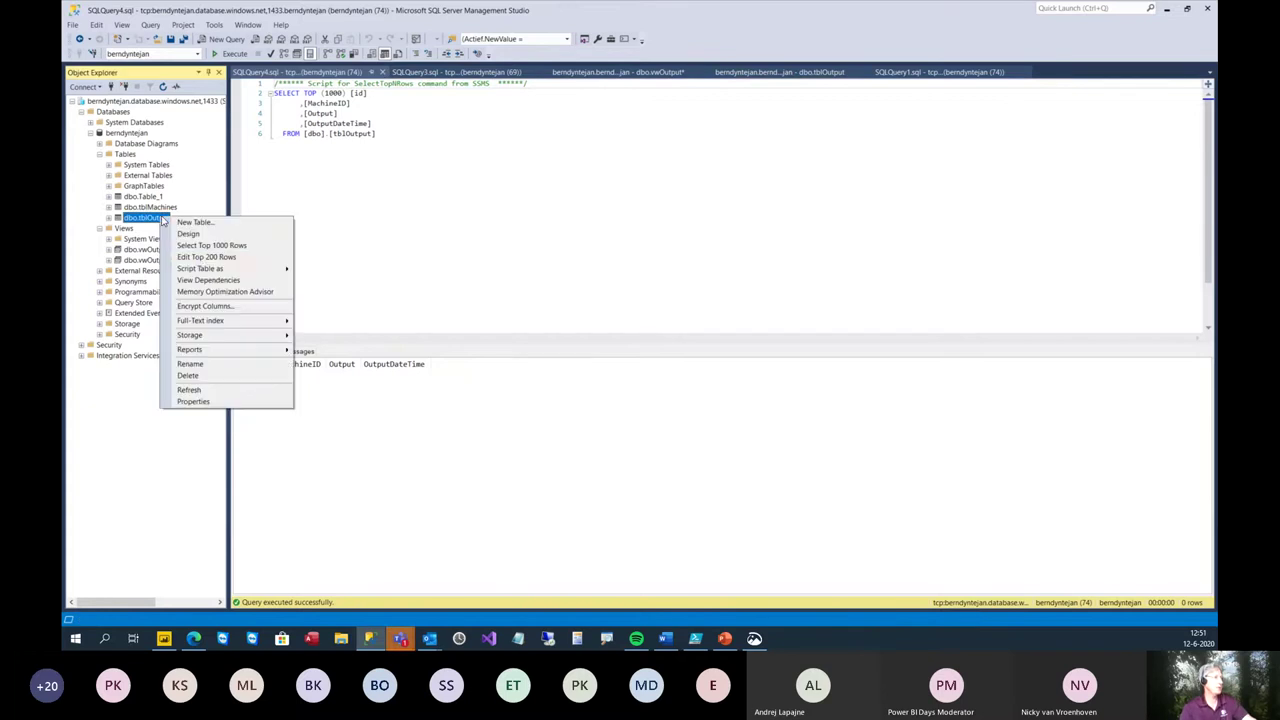
click(205, 257)
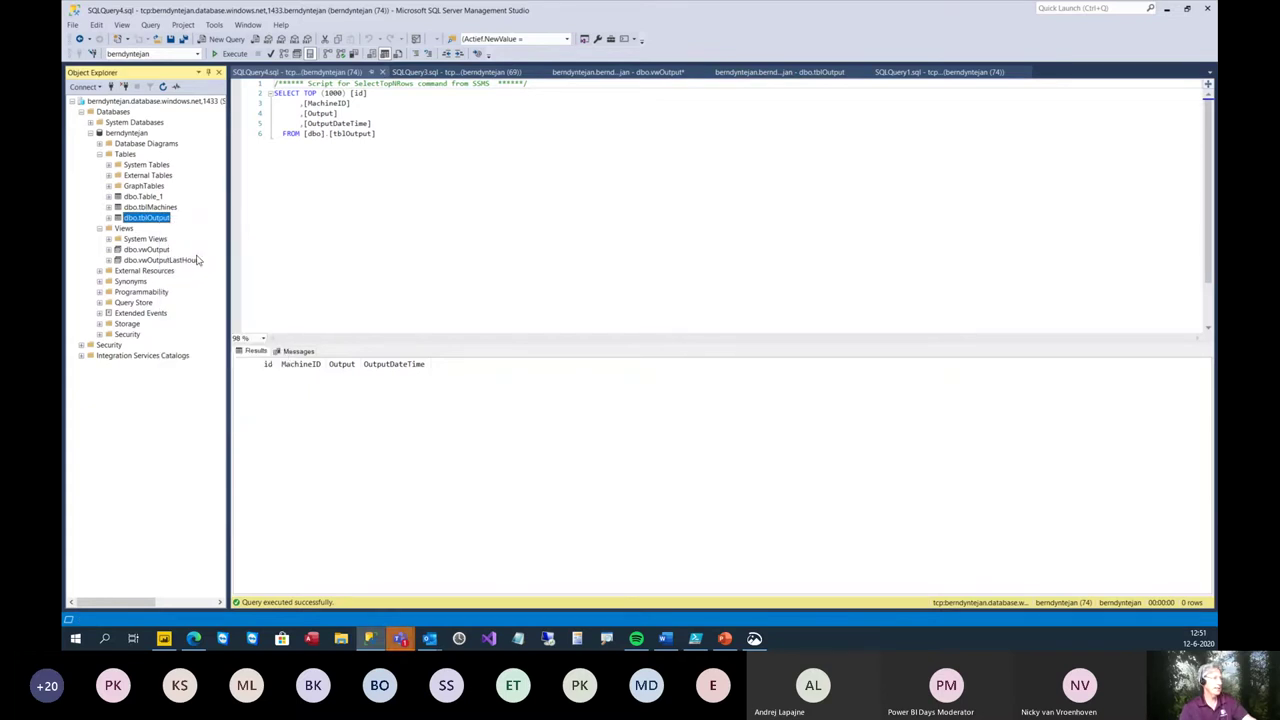
click(321, 100)
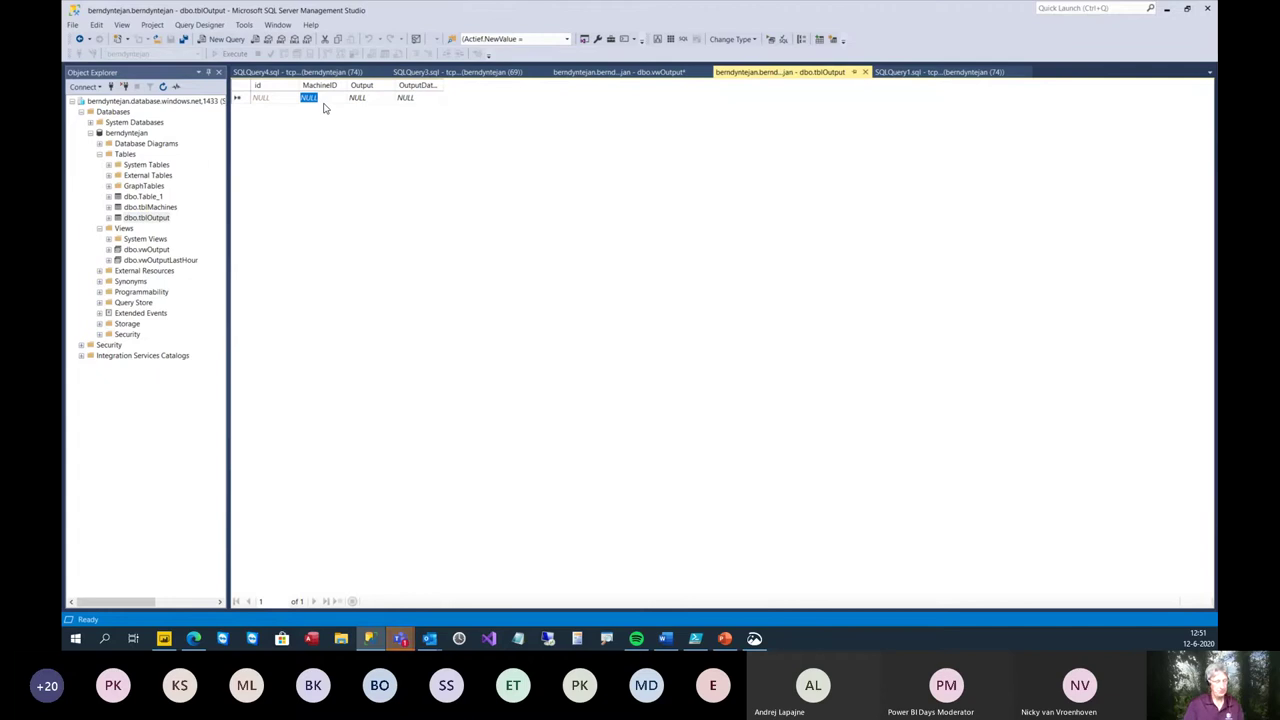
text(1)
key(Tab)
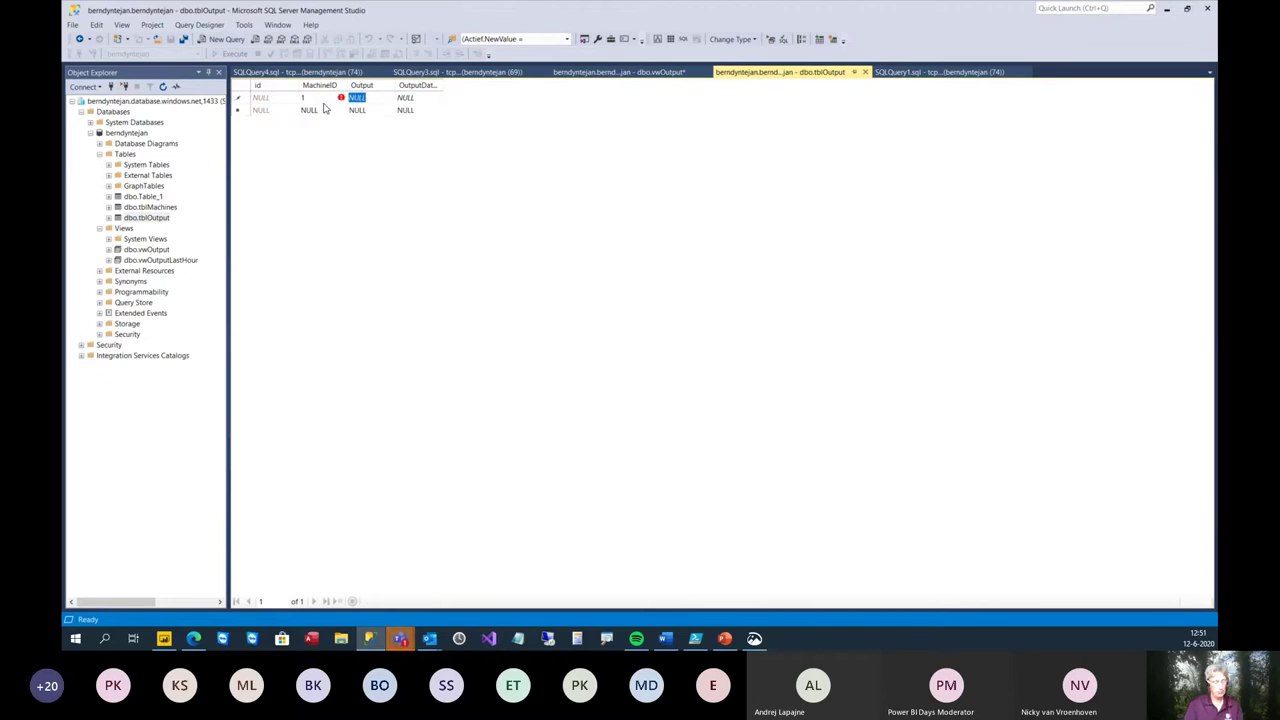
text(30)
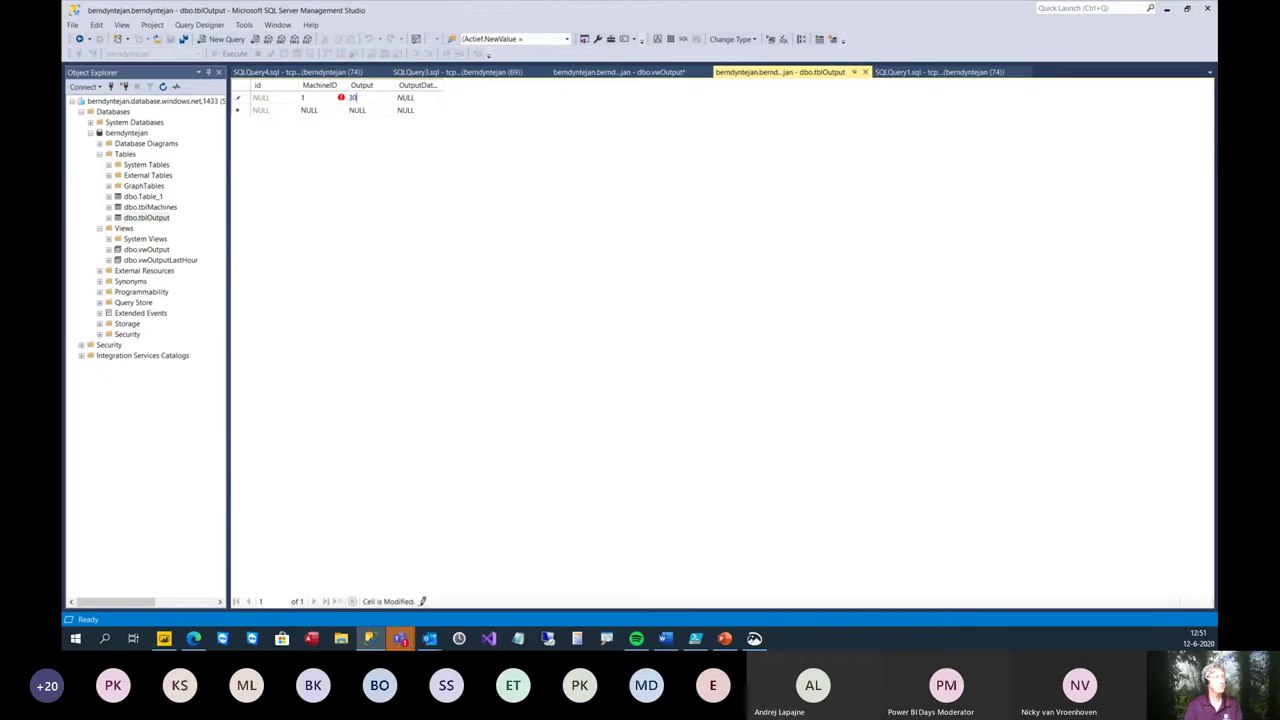
key(Down)
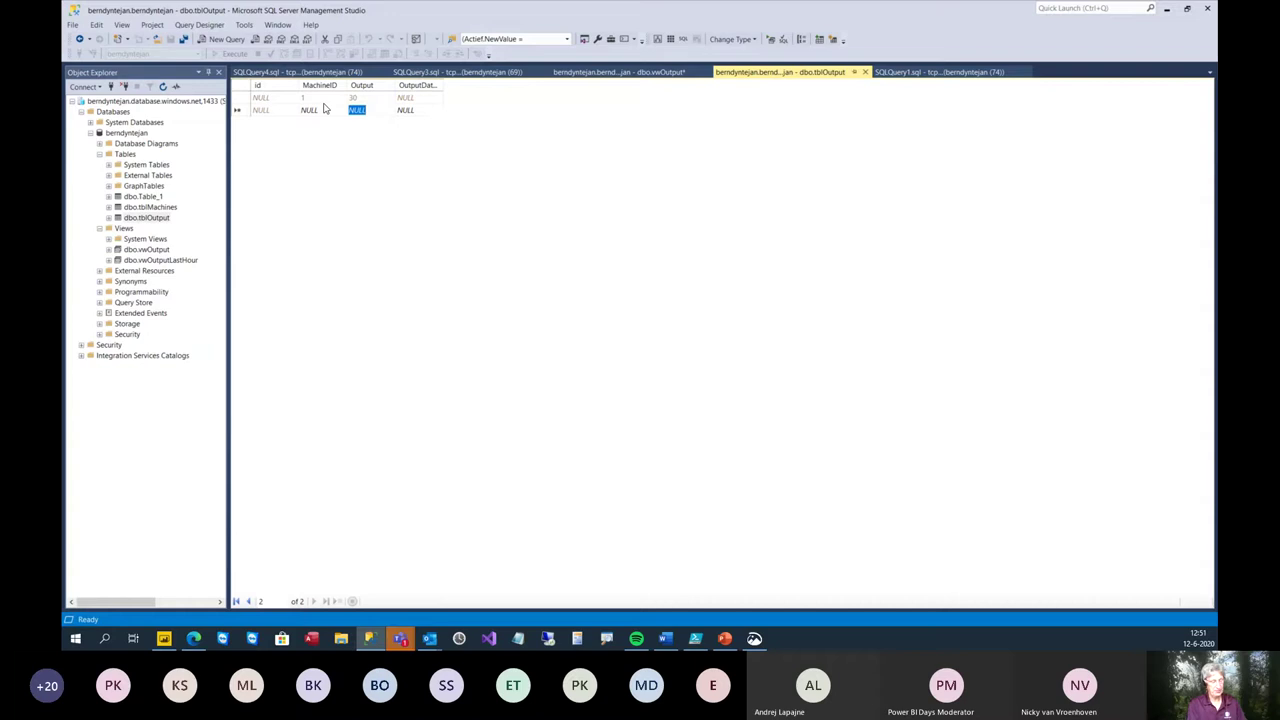
key(ctrl+r)
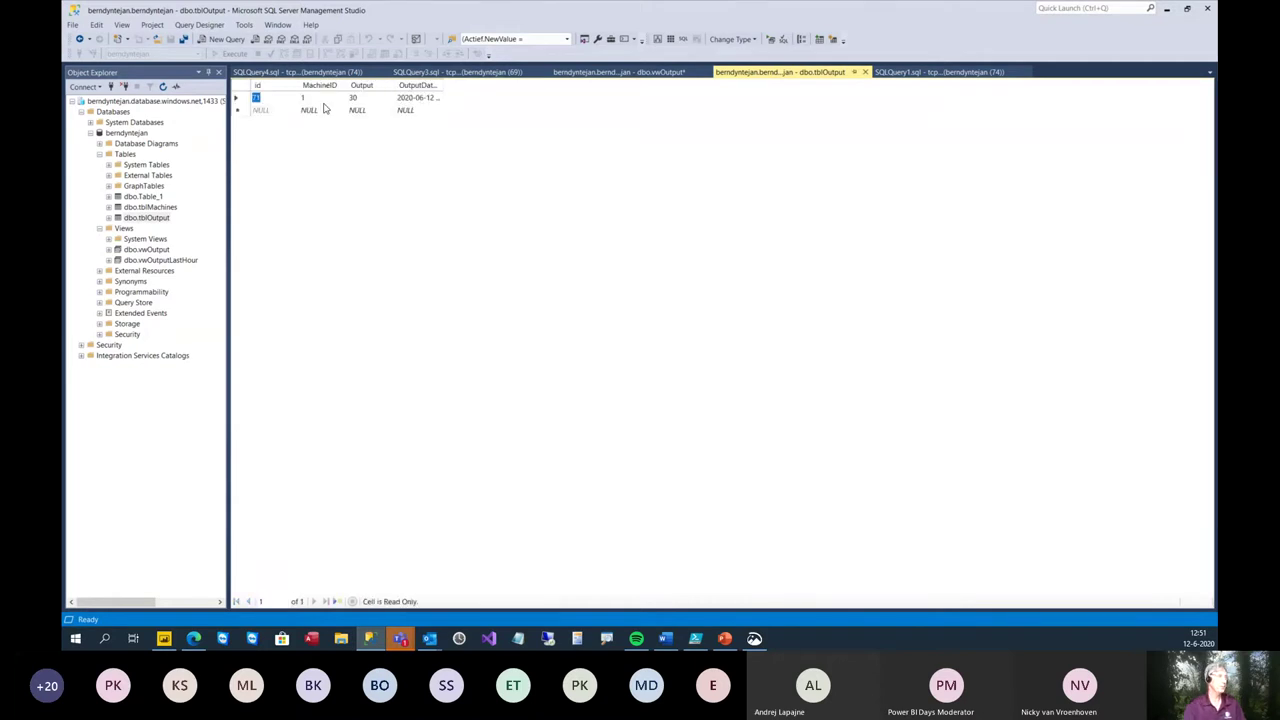
- Refresh the Machines dashboard so the Output Last 30 minutes DQ tile reads 30
click(193, 638)
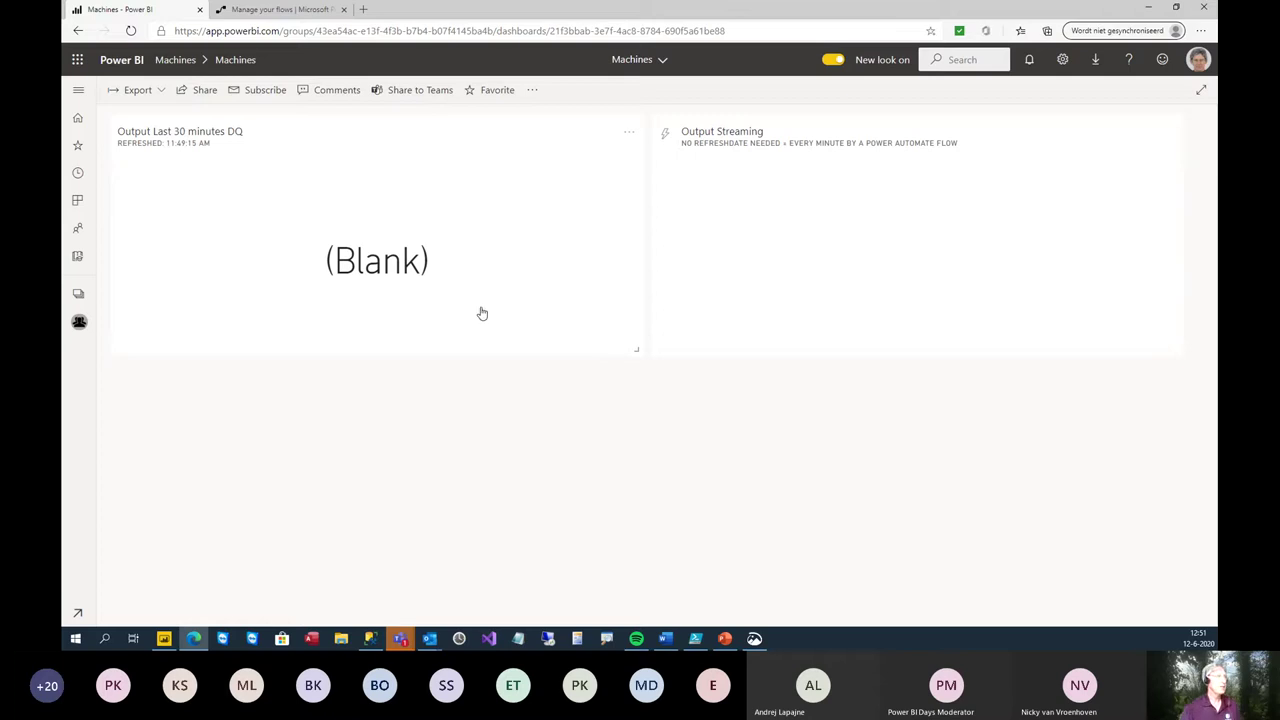
click(533, 91)
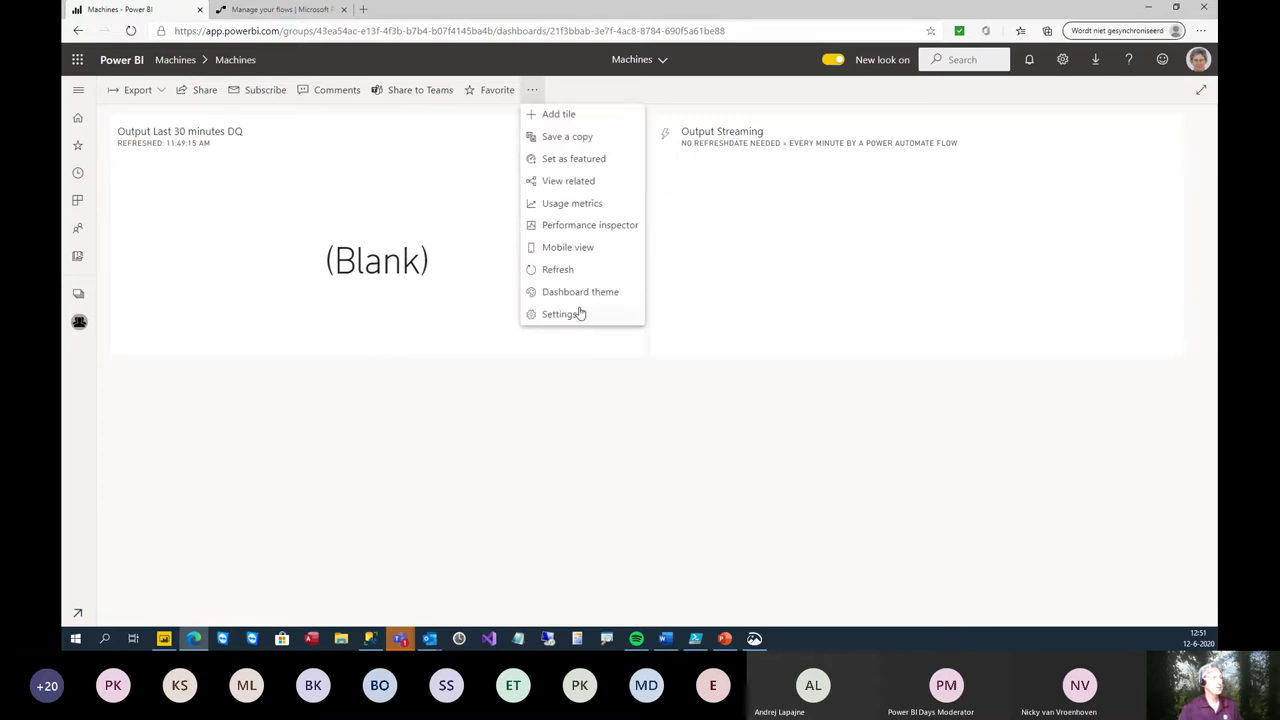
click(562, 266)
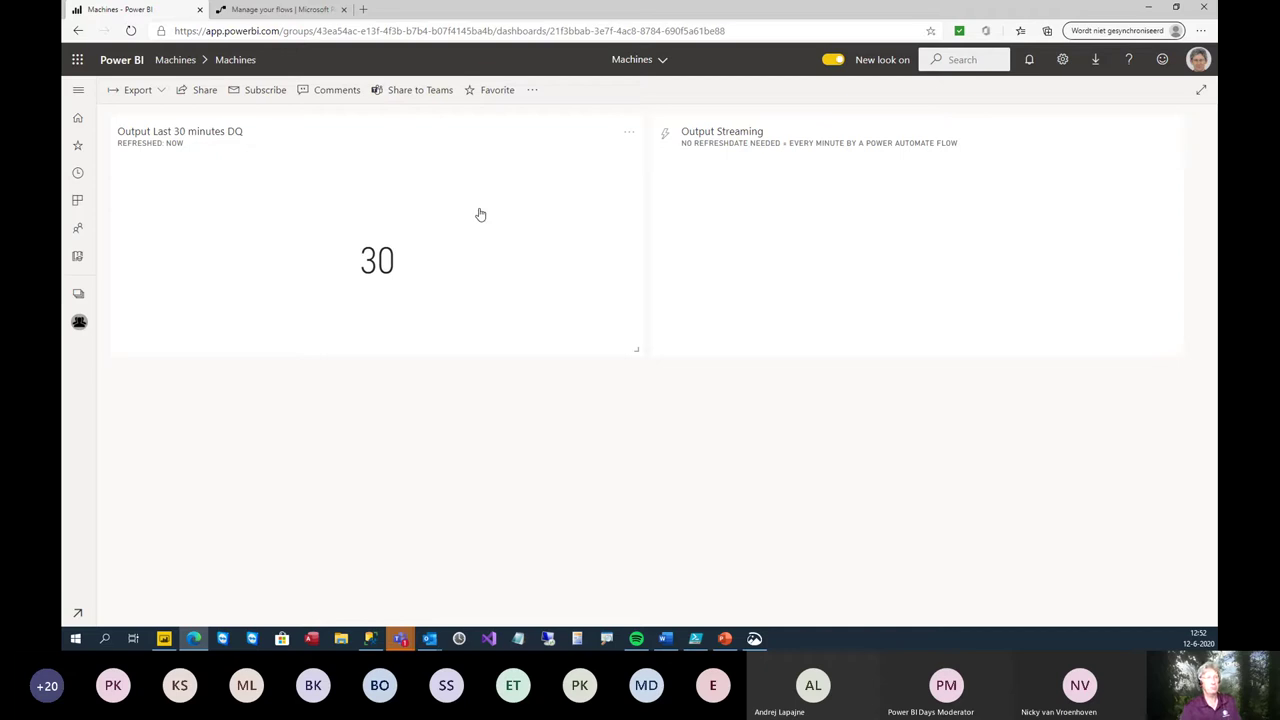
click(630, 137)
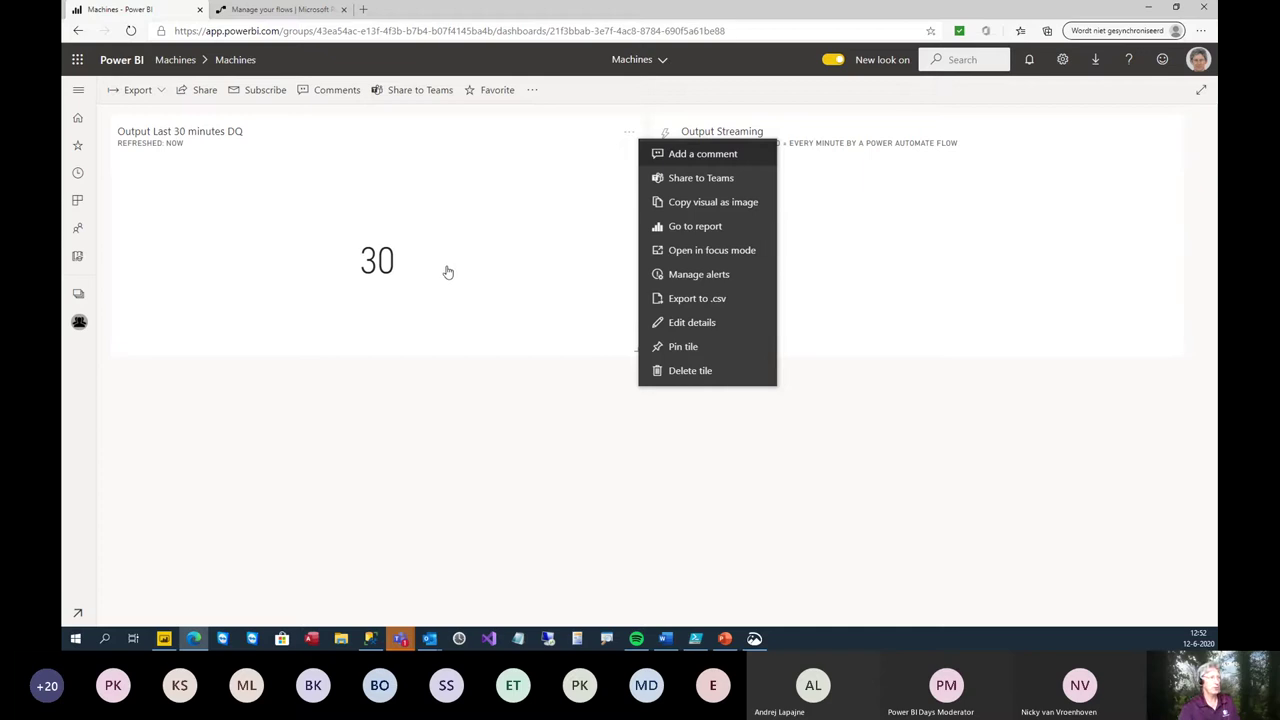
- Add a new alert rule for the Output Last 30 minutes DQ tile in Manage alerts
click(670, 275)
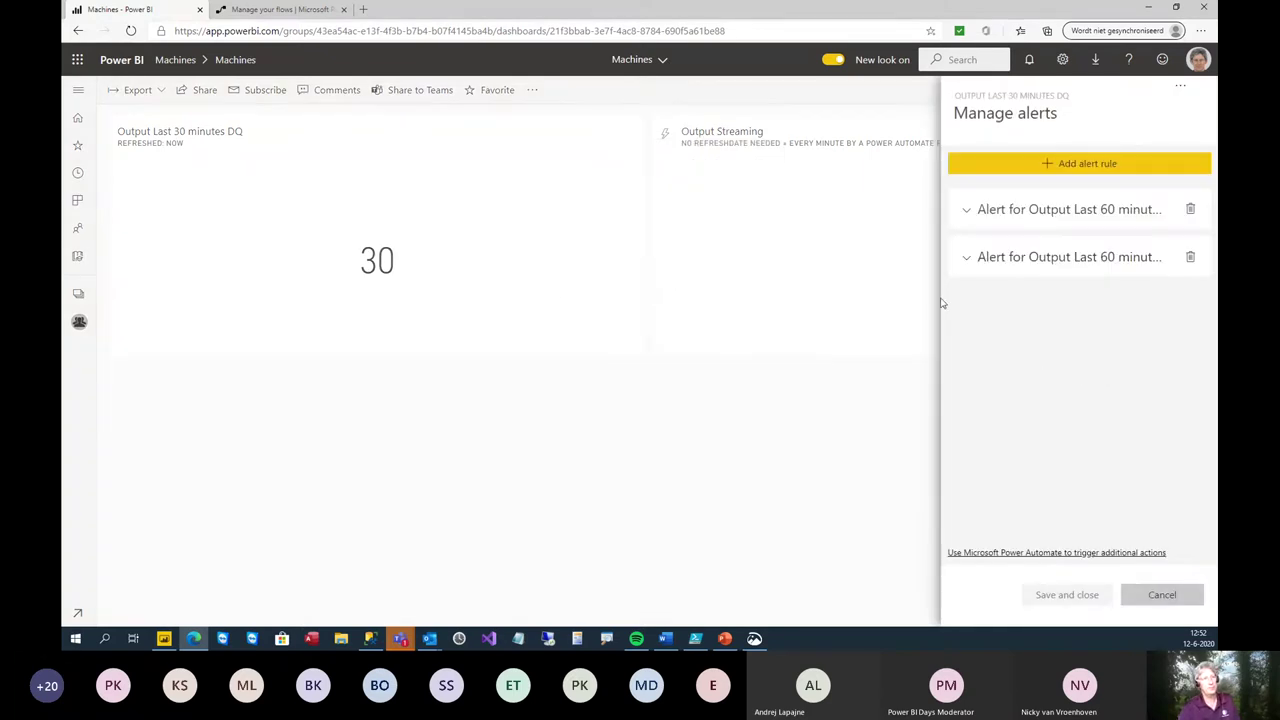
click(1013, 171)
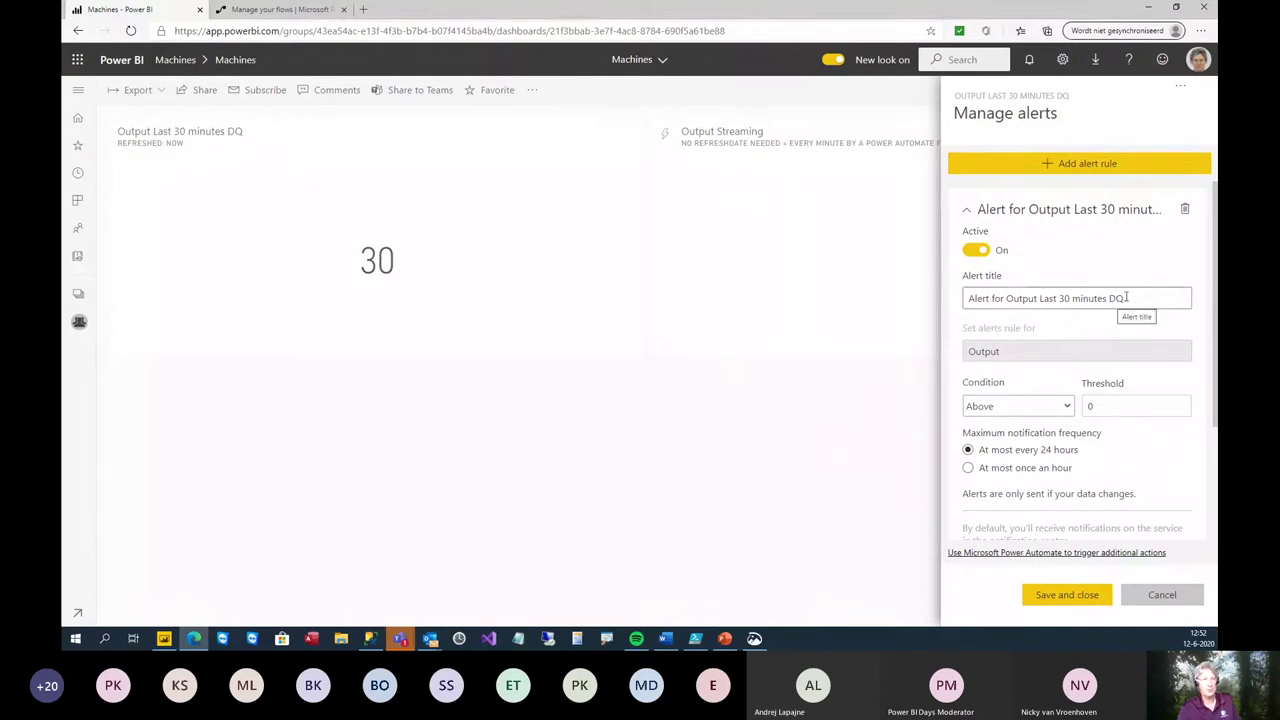
drag(1121, 298, 897, 306)
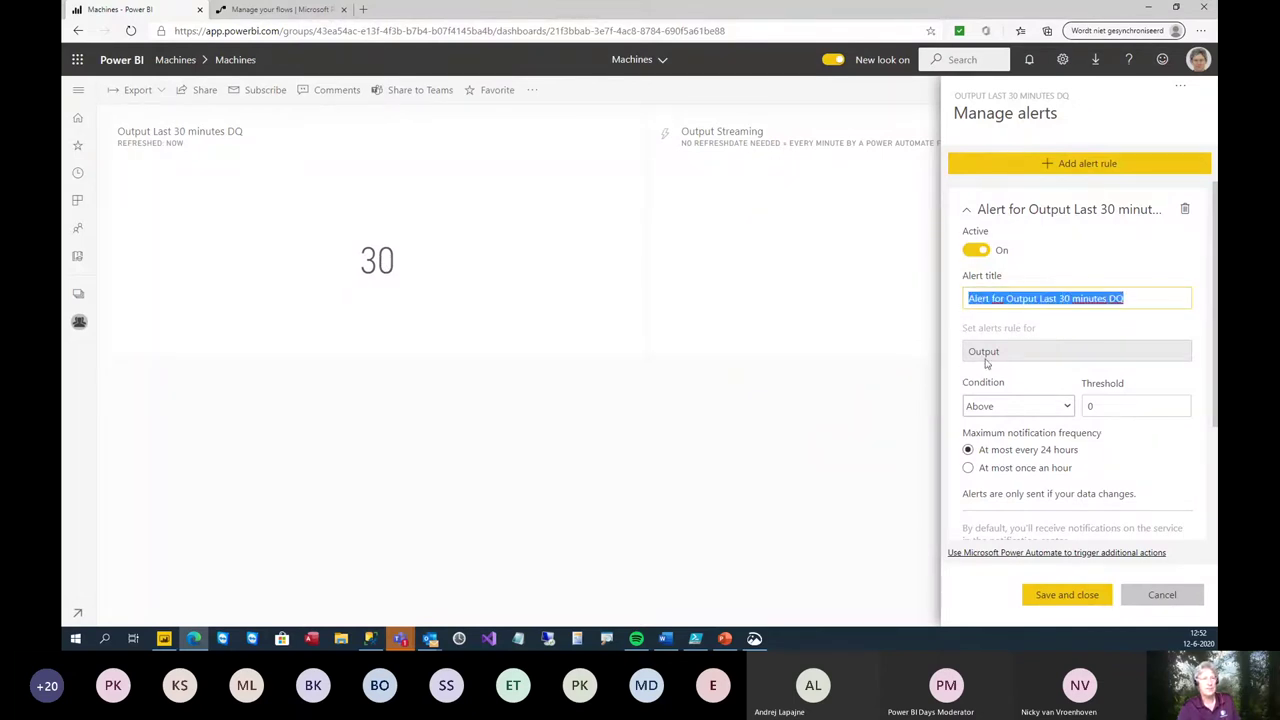
click(1005, 351)
click(1143, 298)
click(1050, 351)
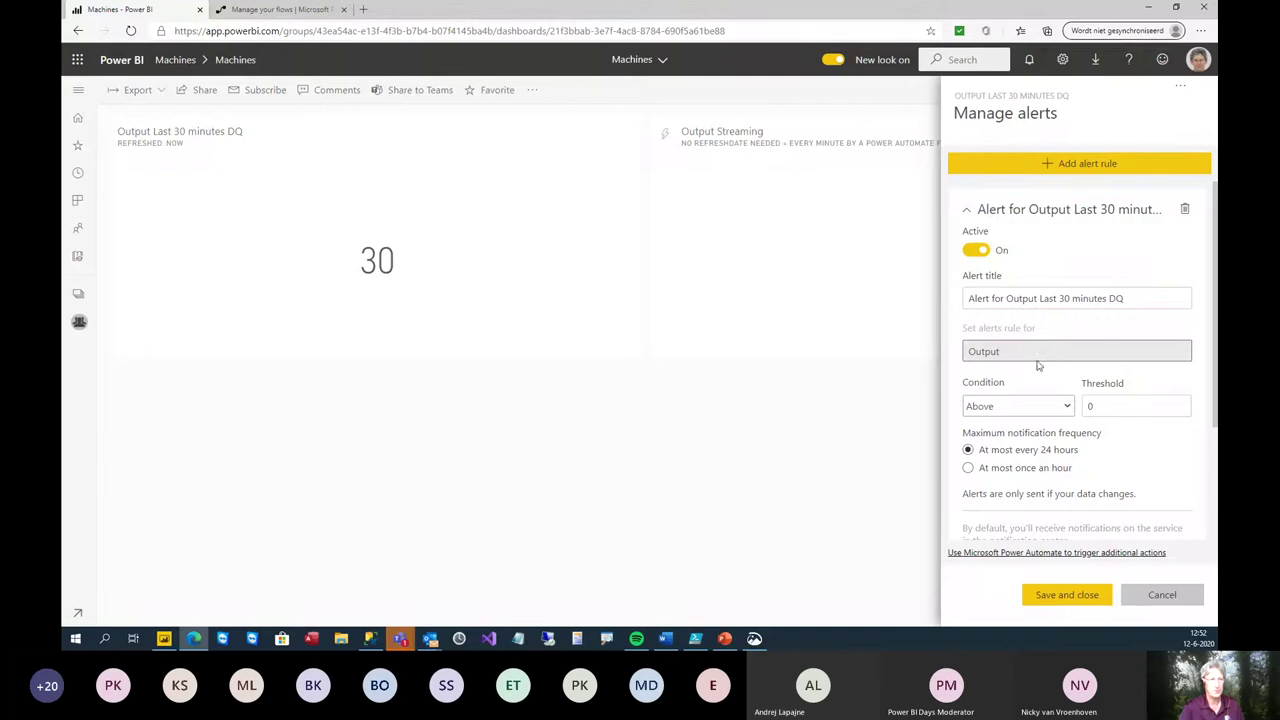
- Set the alert threshold to 20 and save the rule
click(1087, 410)
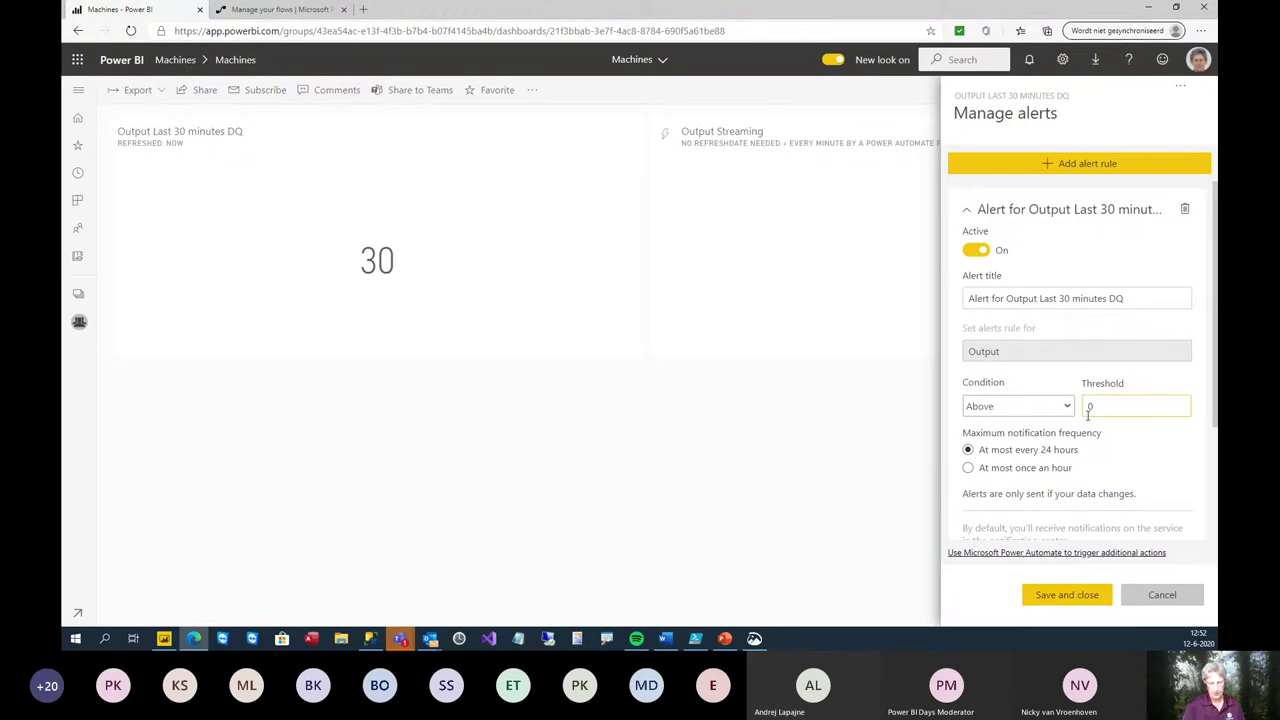
key(BackSpace)
text(15)
key(BackSpace)
key(BackSpace)
text(20)
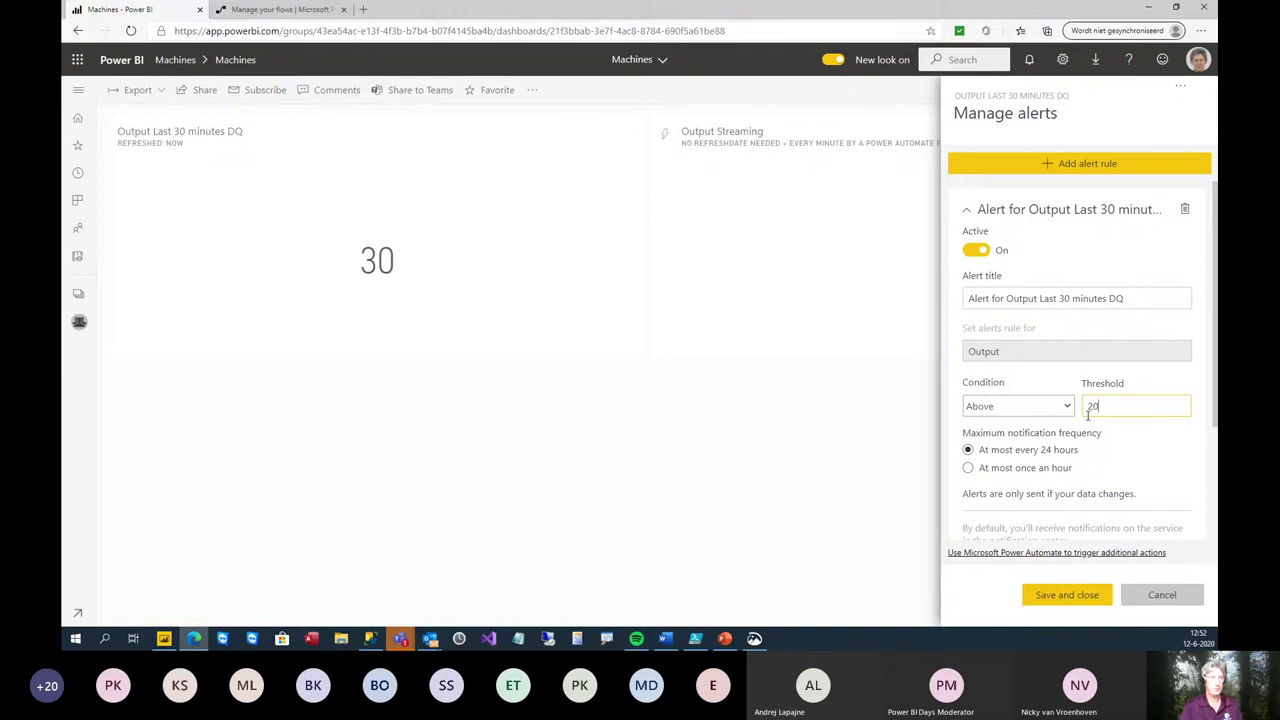
scroll(1090, 493, down, 1)
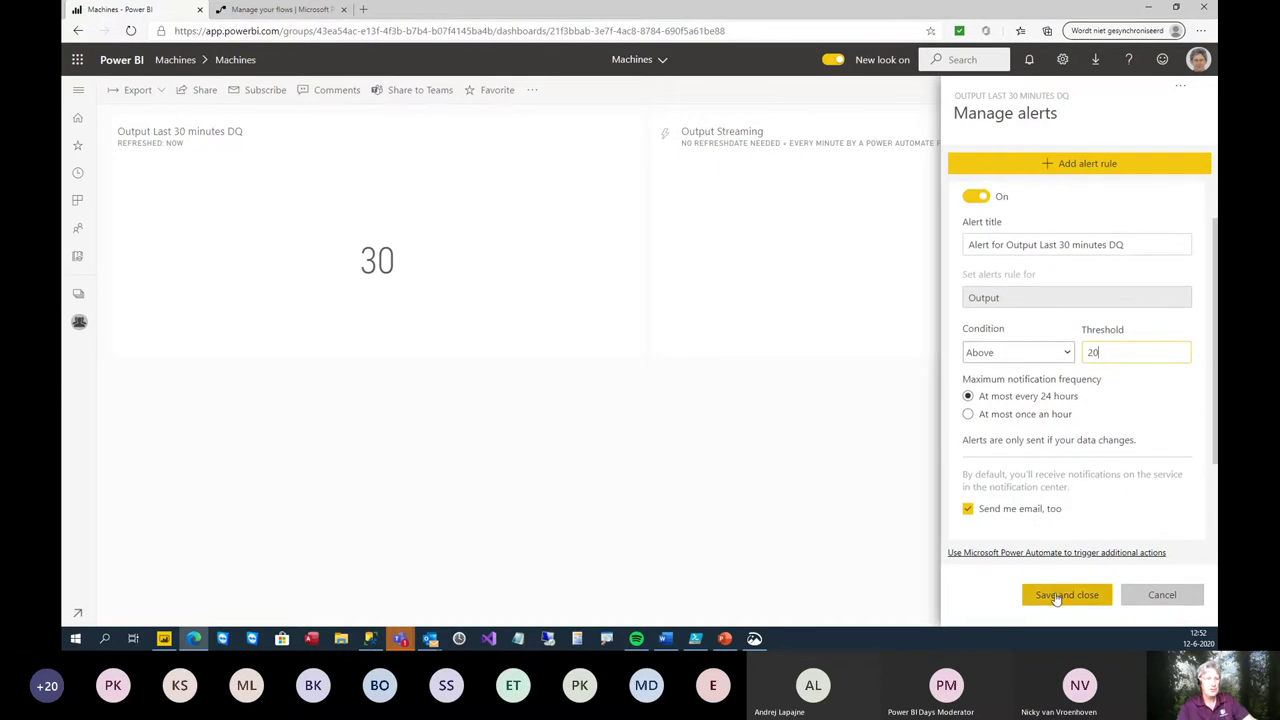
scroll(1078, 450, down, 1)
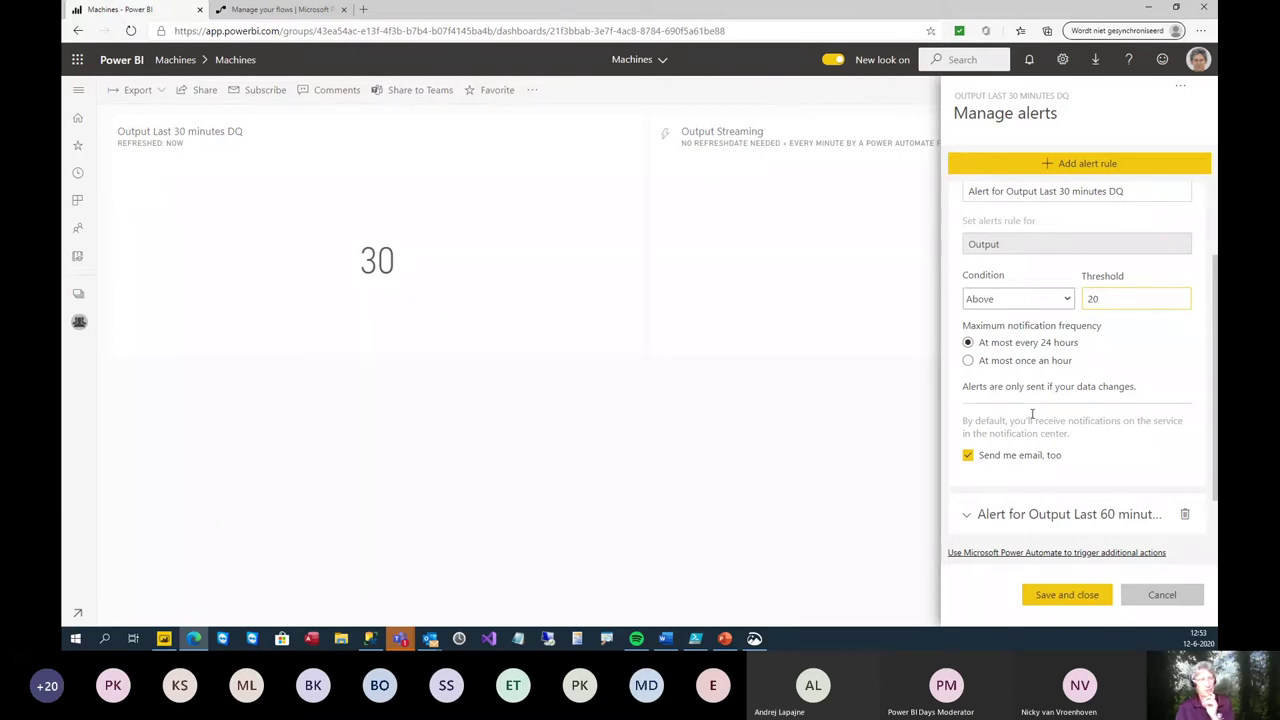
click(1066, 467)
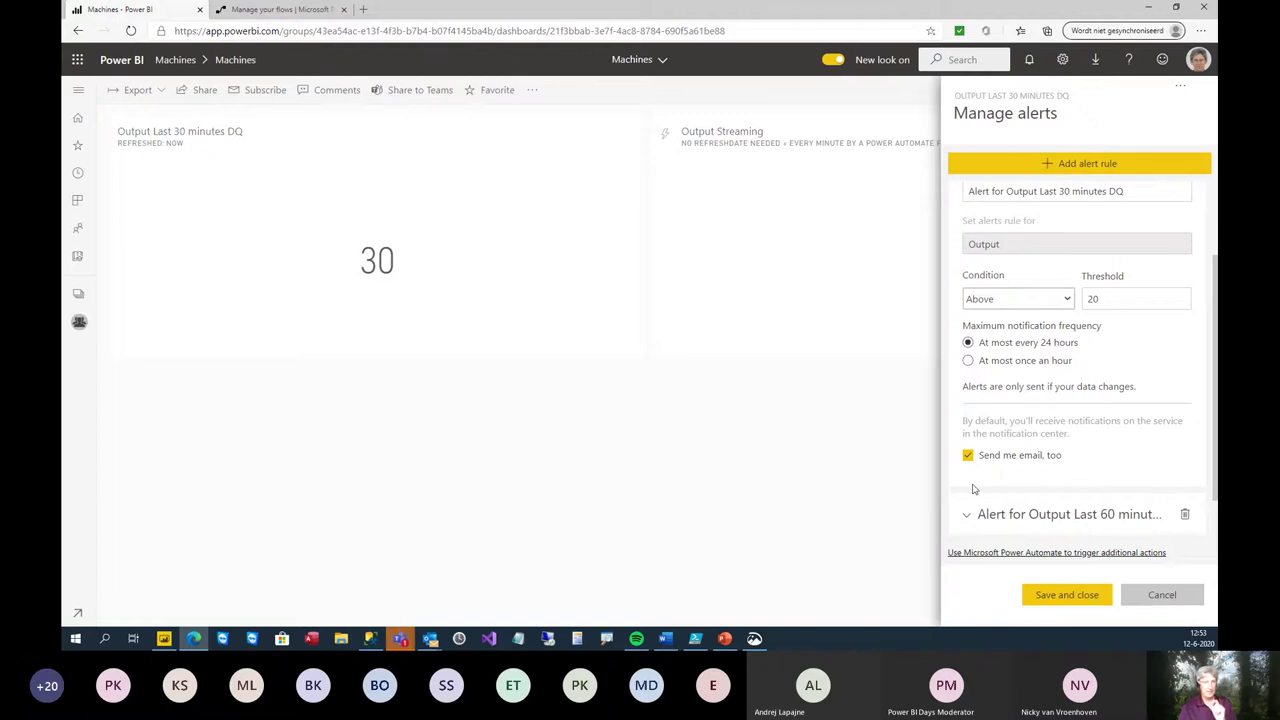
click(1047, 598)
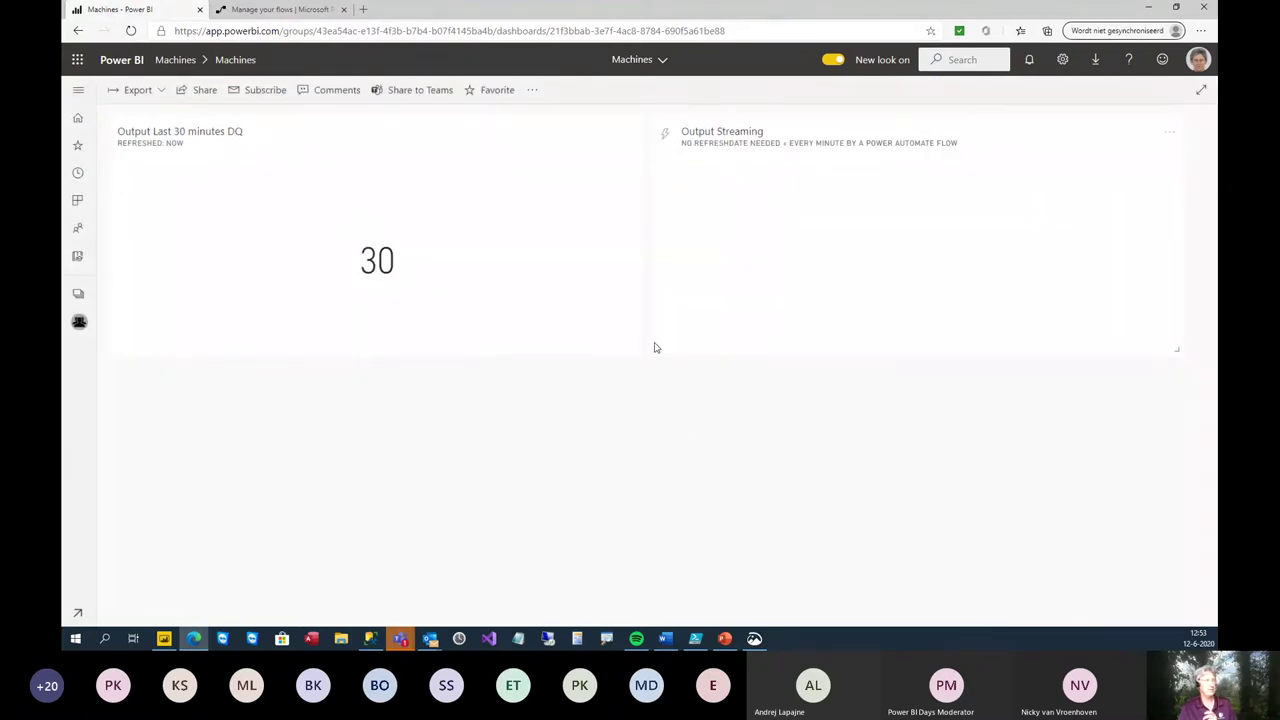
- Refresh the dashboard tiles, view the DQ tile's underlying report, and return to the Machines dashboard
click(533, 92)
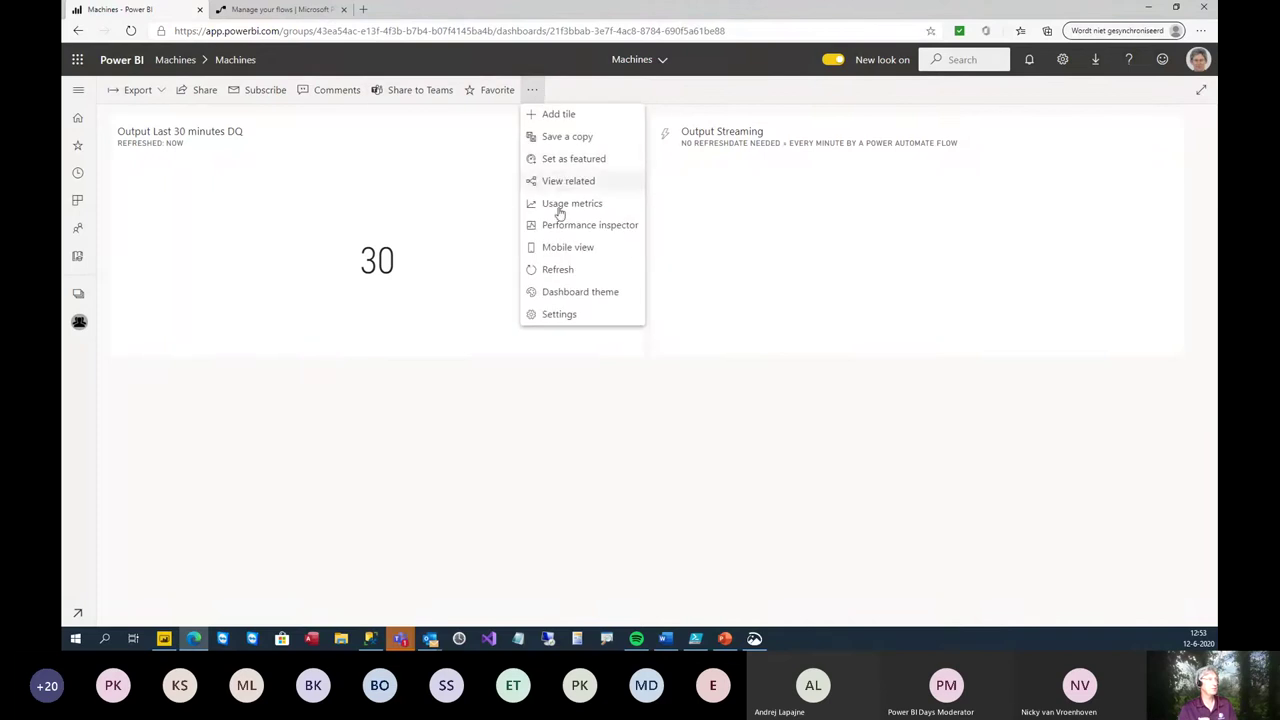
click(558, 270)
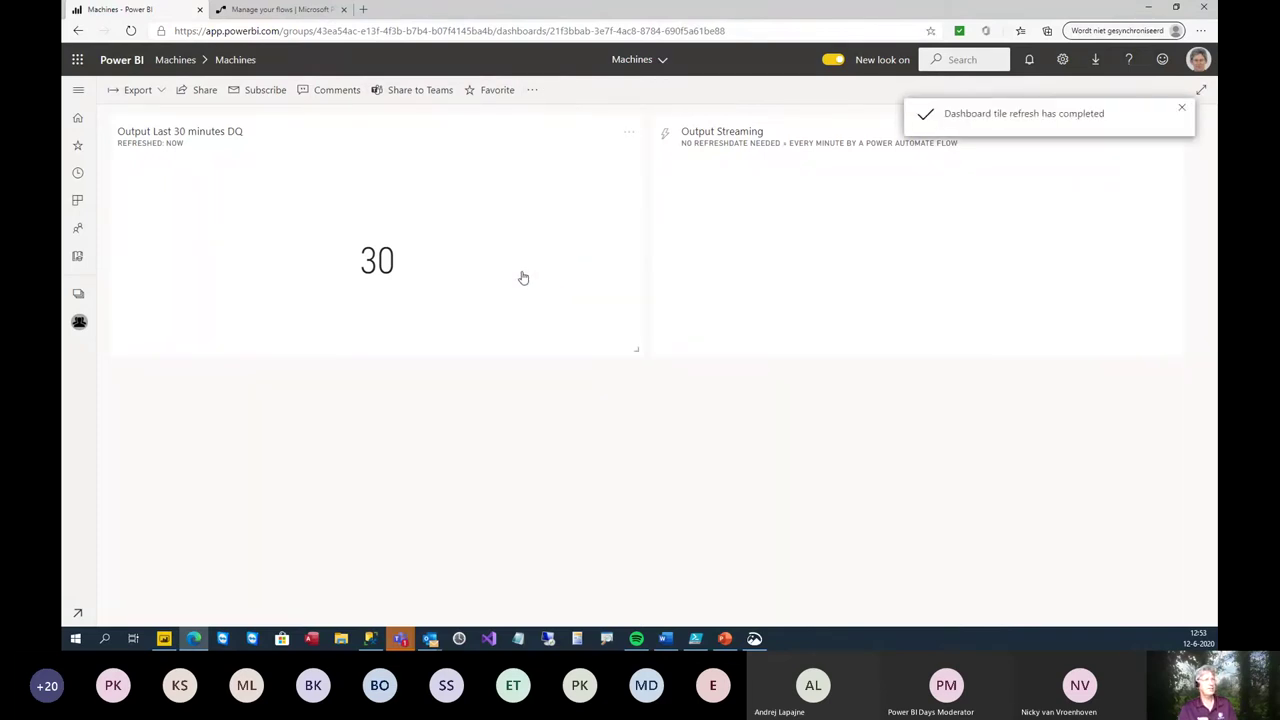
click(566, 234)
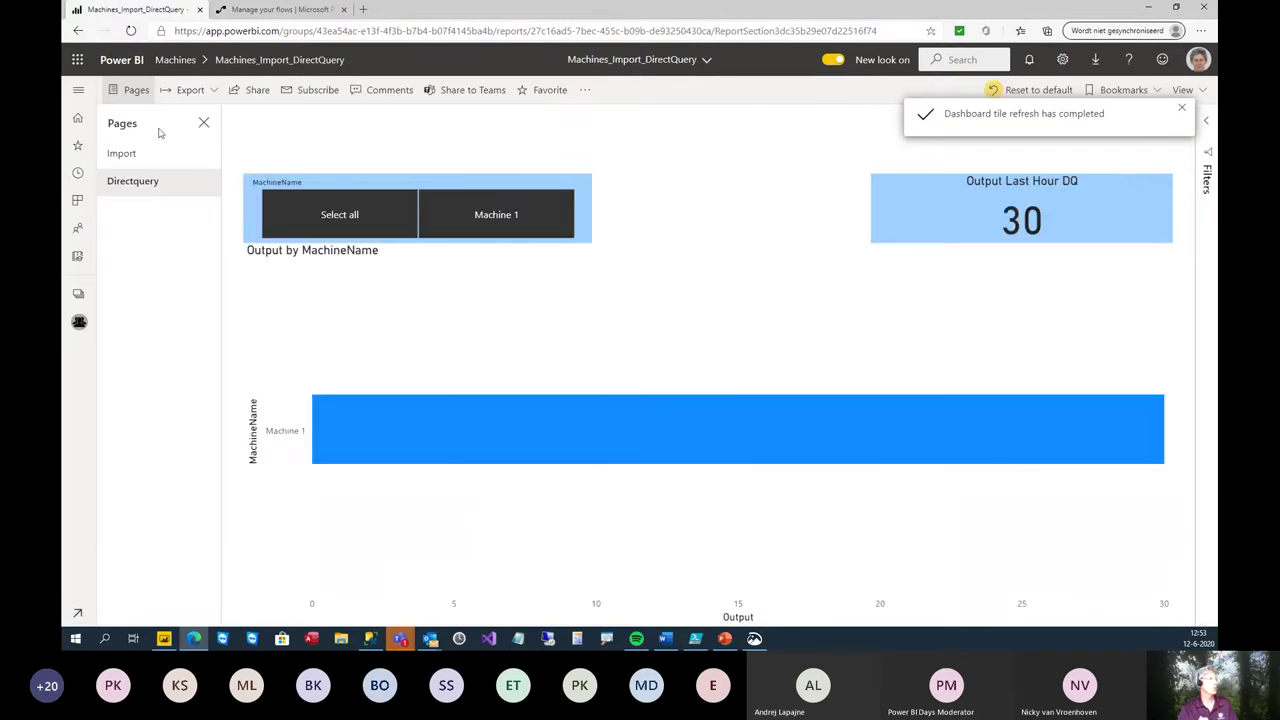
click(78, 30)
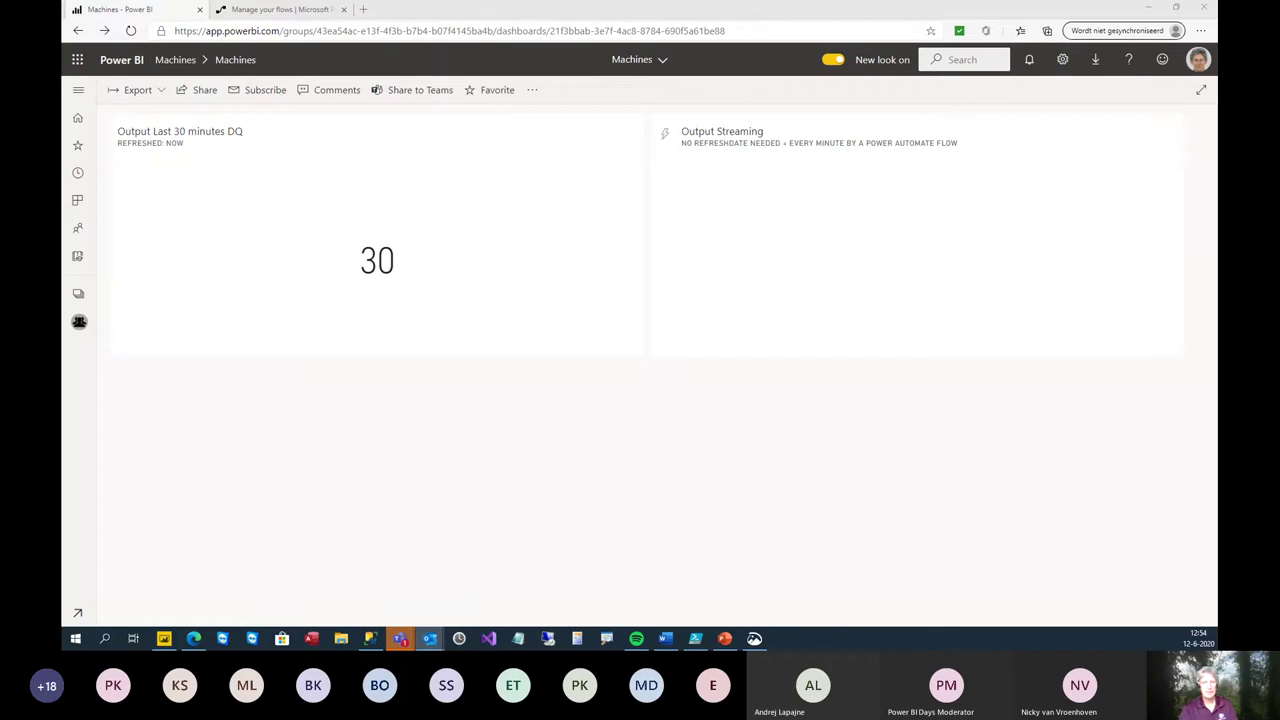
drag(1270, 30, 563, 47)
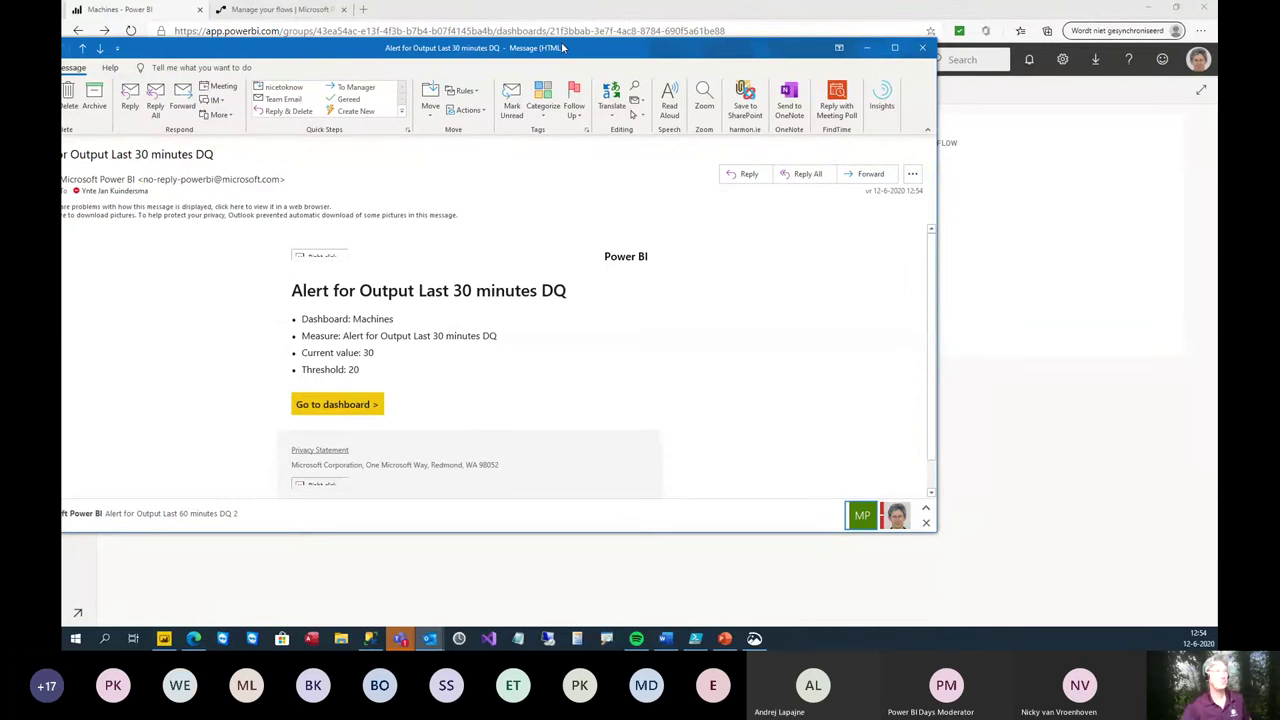
click(866, 48)
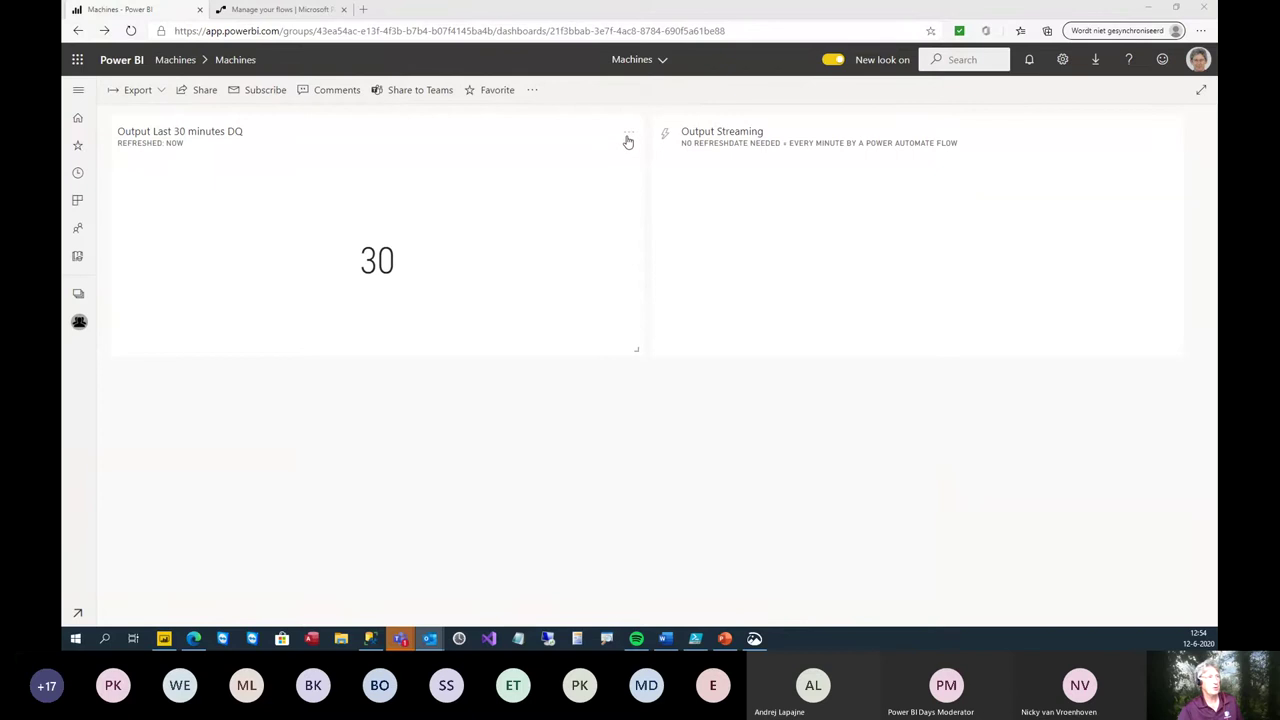
- Open Manage alerts from the Output Last 30 minutes DQ tile's options
click(628, 137)
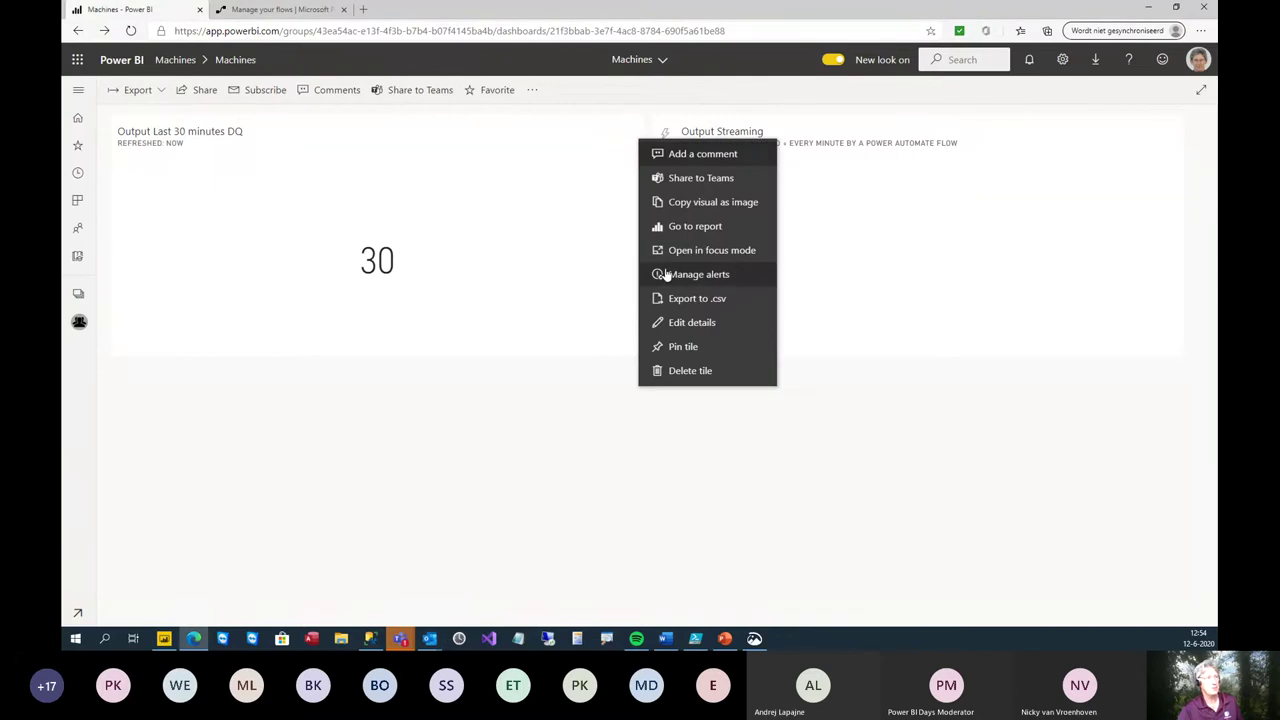
click(668, 274)
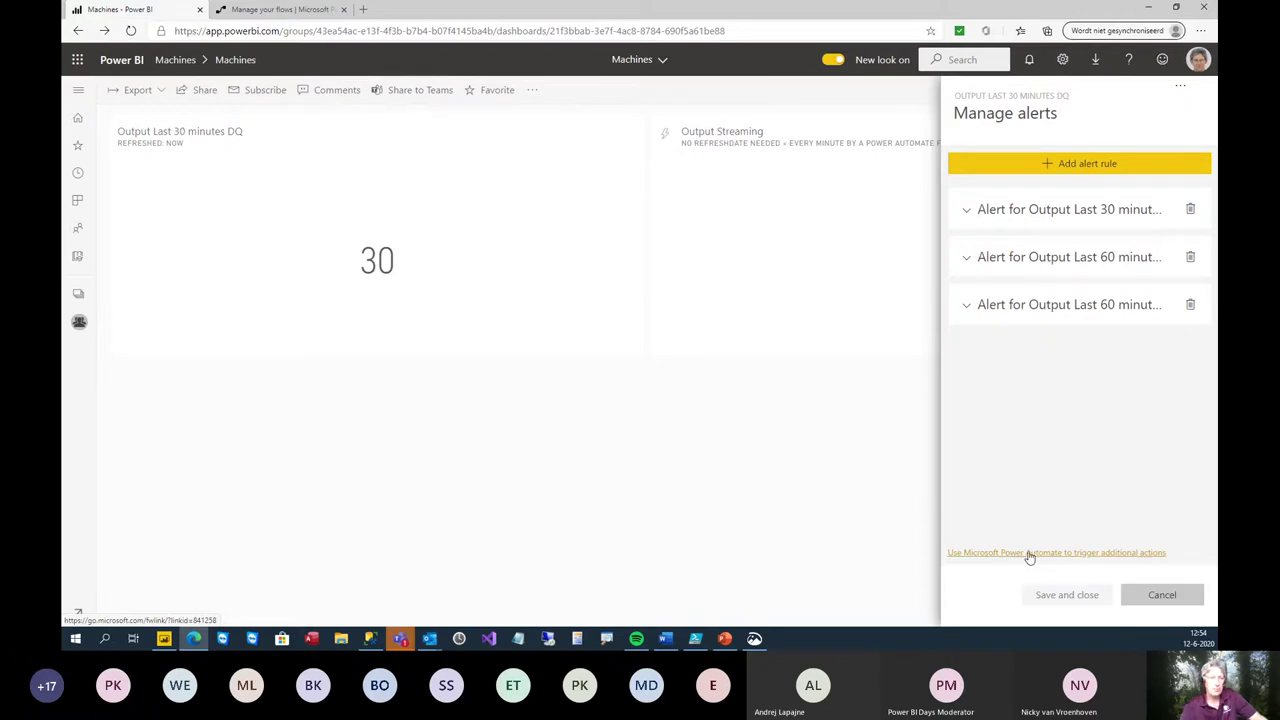
- Launch the Power Automate 'Trigger a flow with a Power BI data-driven alert' template from Manage alerts
click(1030, 554)
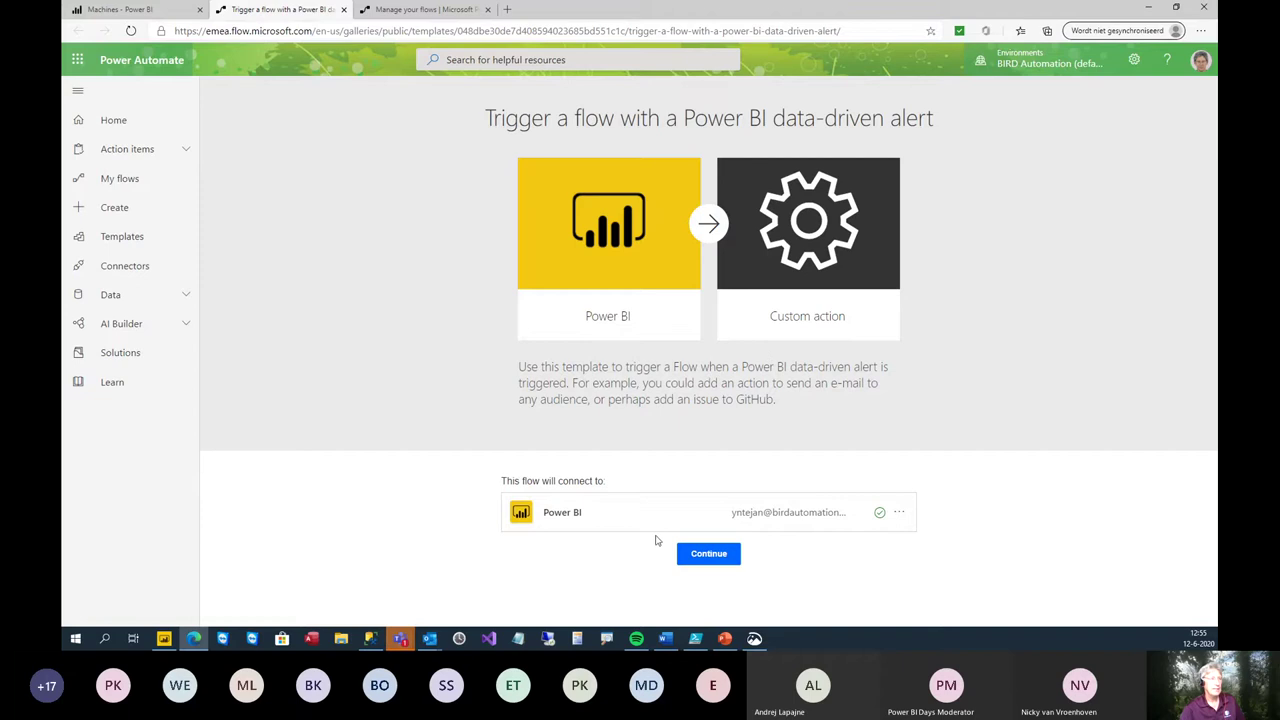
- Continue from the template and set Alert Id to 'Alert for Output Last 60 minutes DQ 2'
click(694, 557)
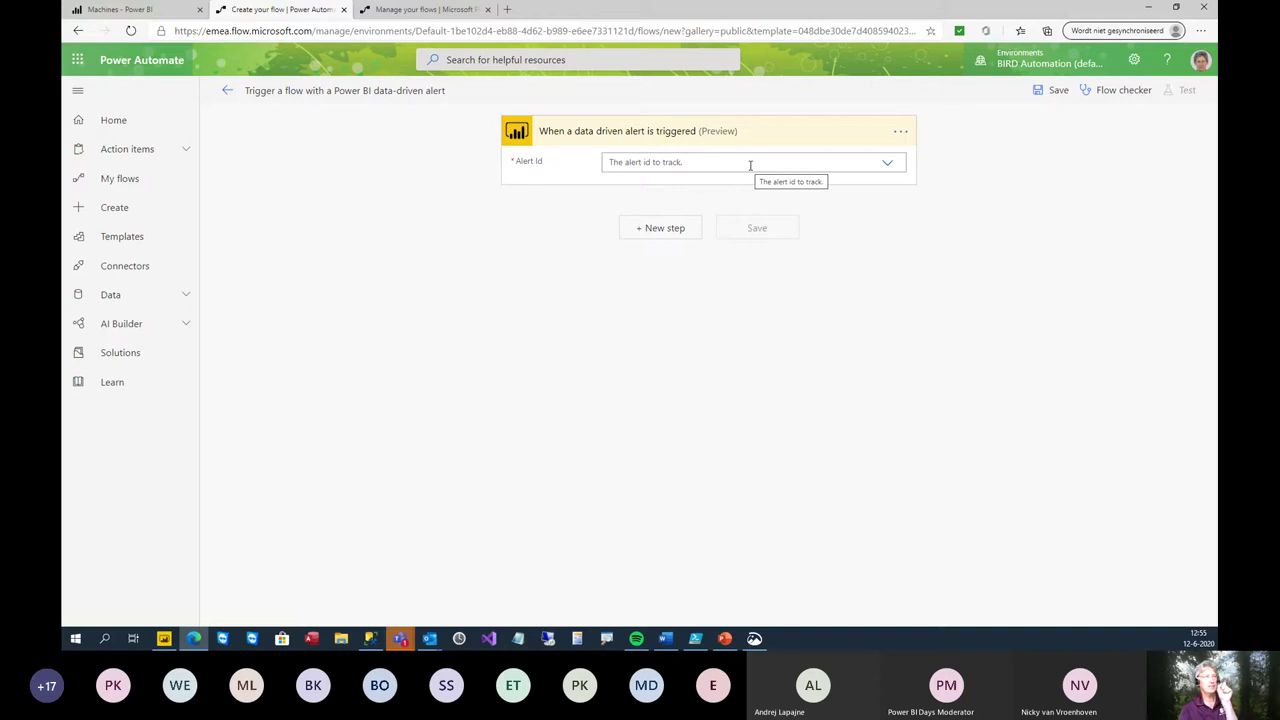
click(886, 164)
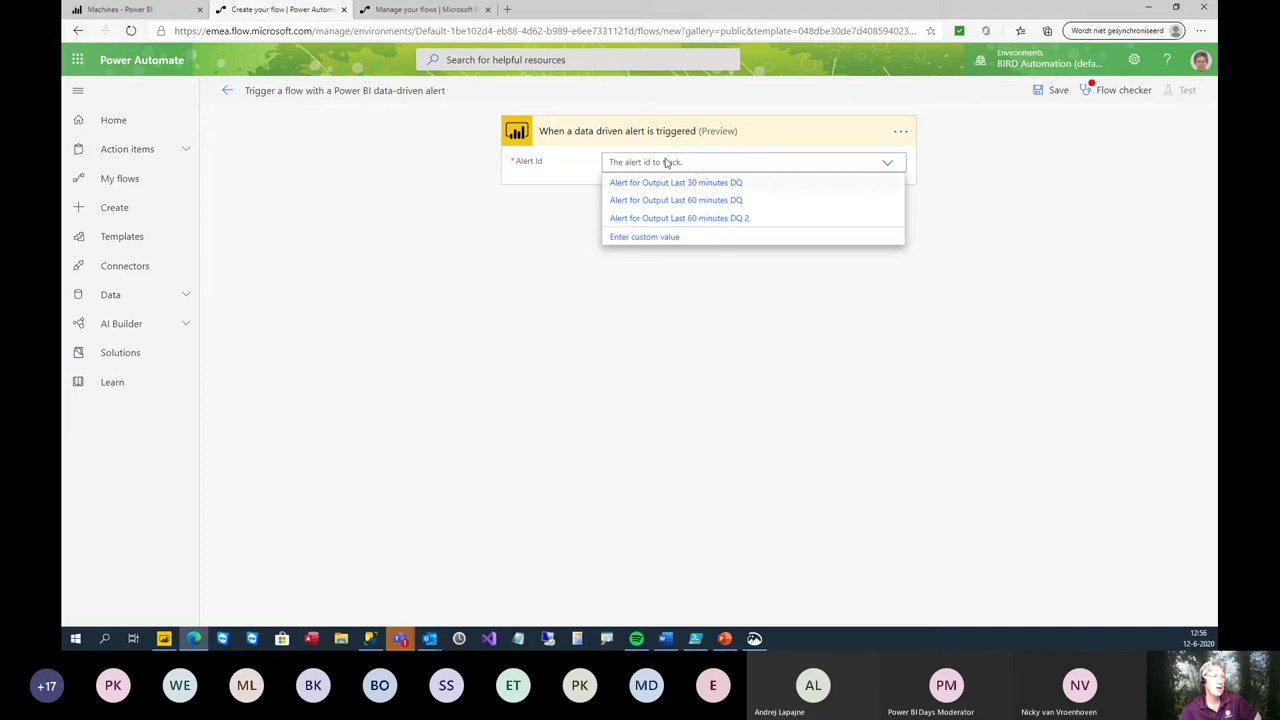
click(696, 220)
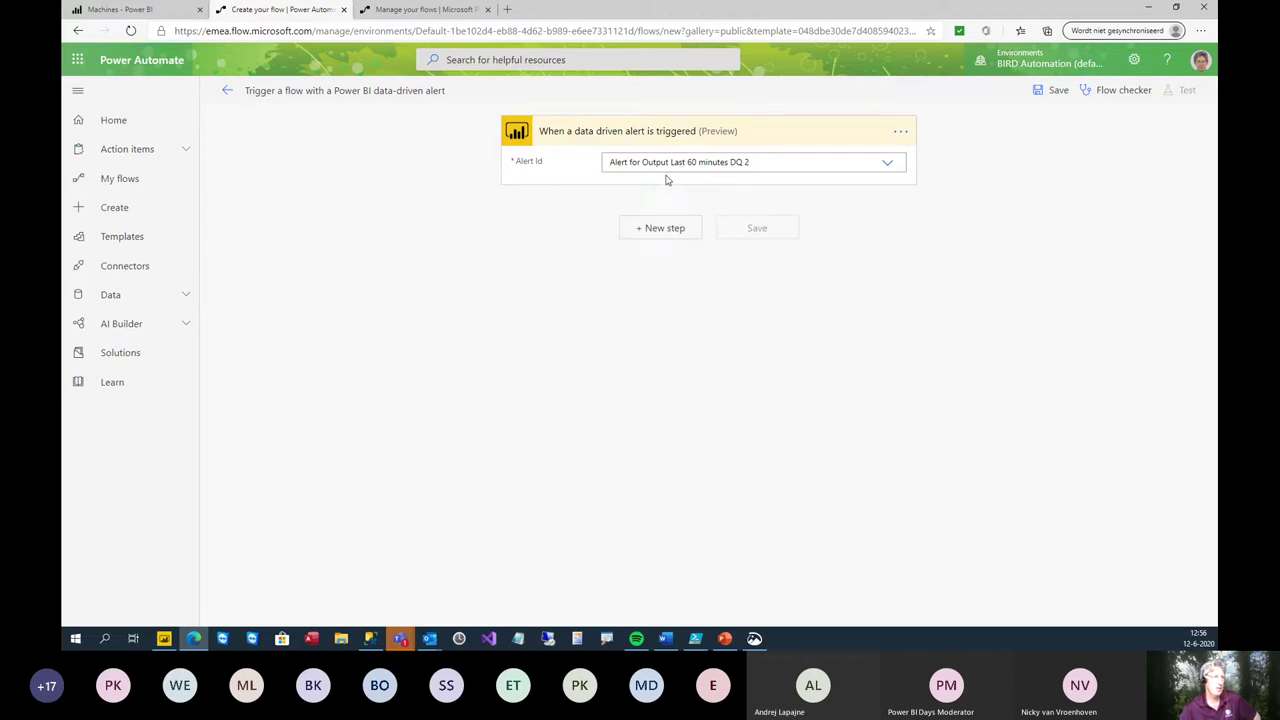
- Add an Office 365 Outlook 'Send an email (V2)' action after the alert trigger
click(648, 230)
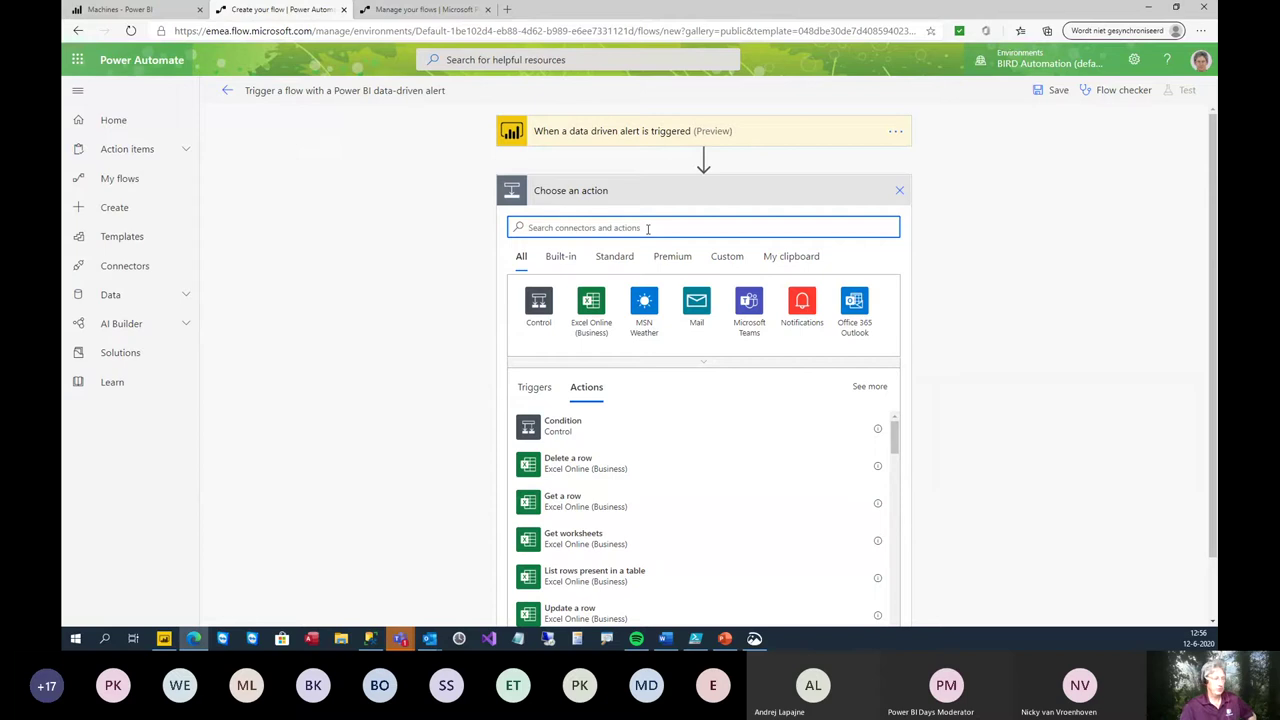
text(outlook)
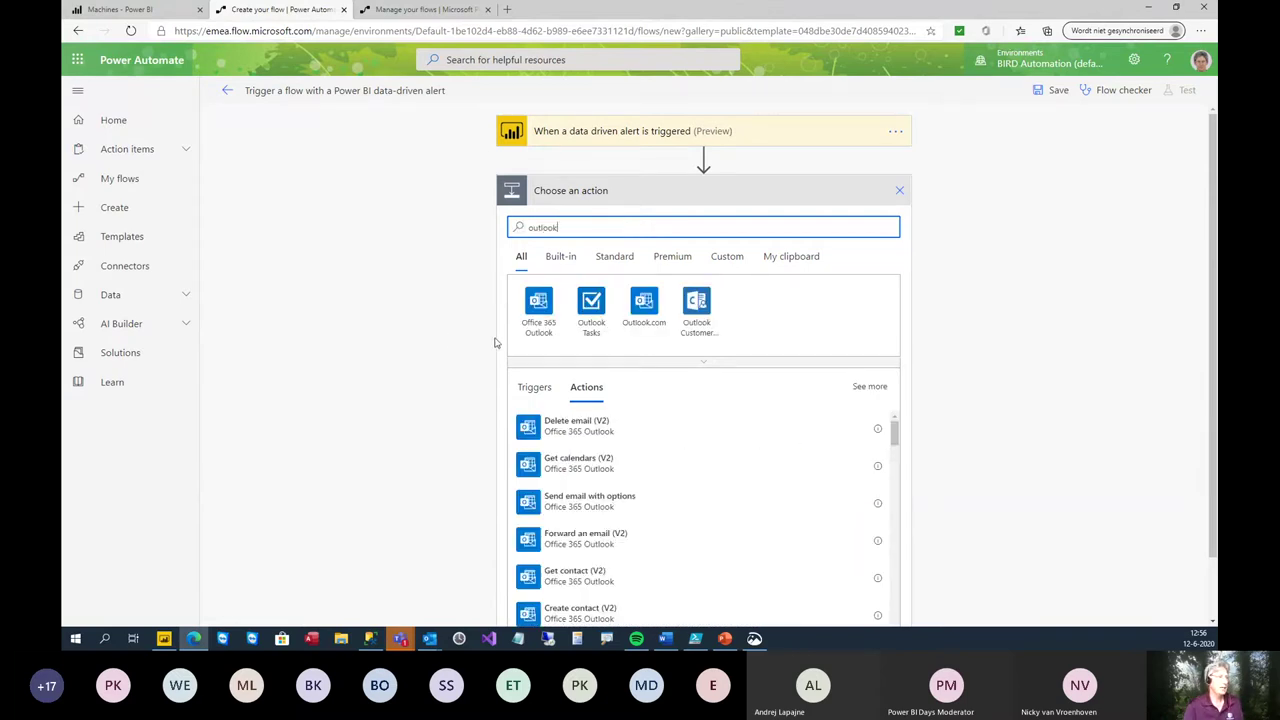
click(540, 308)
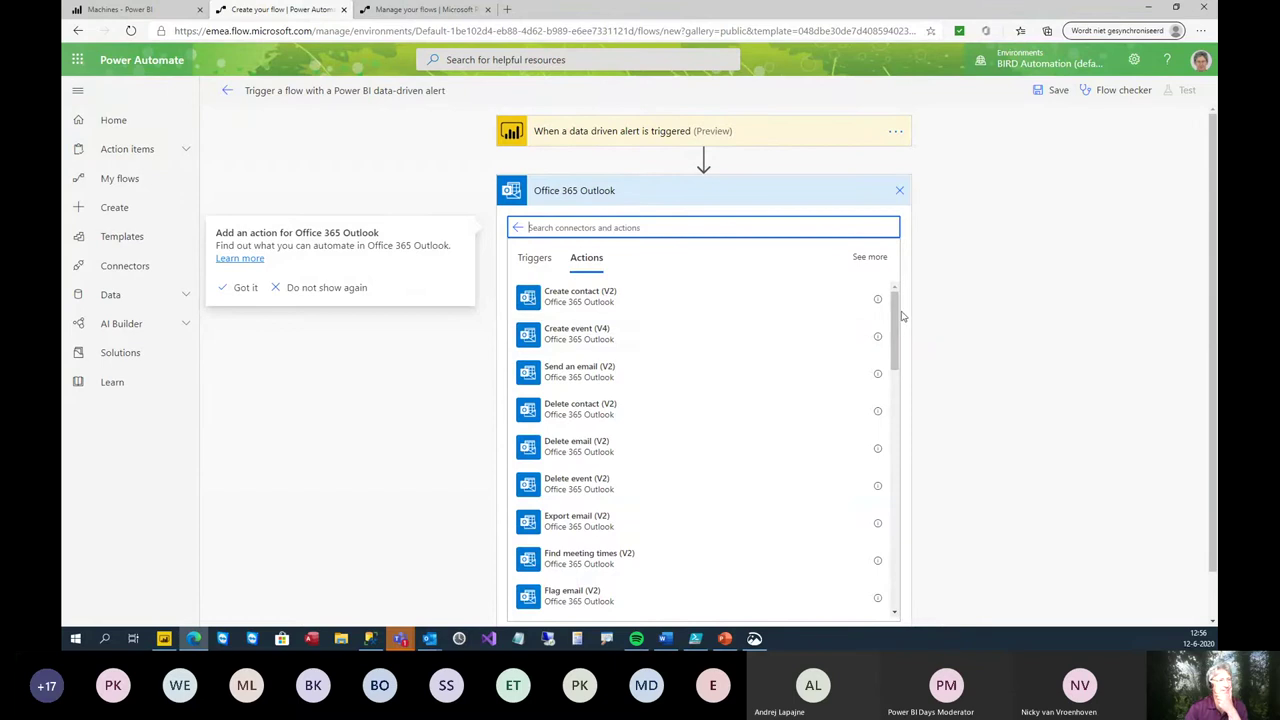
drag(897, 316, 878, 285)
click(583, 372)
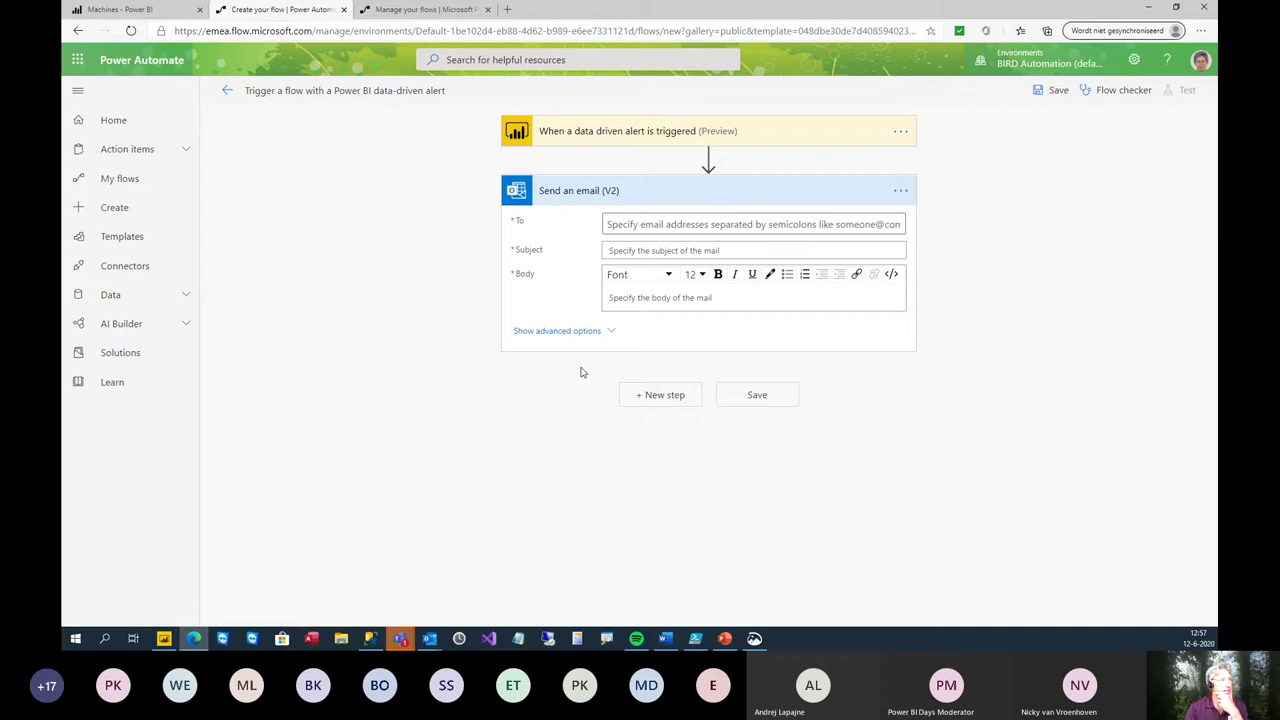
- Enter the recipient's e-mail address in To and the subject 'subject'
click(736, 232)
click(1018, 316)
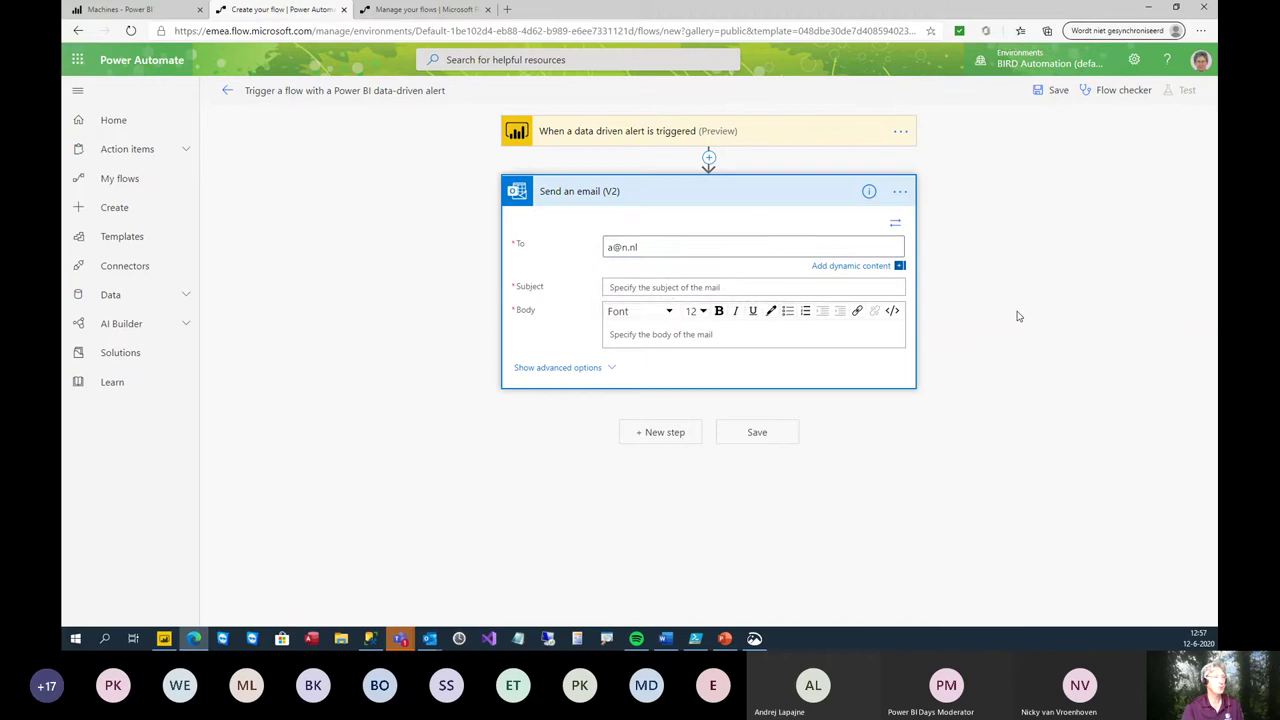
click(791, 298)
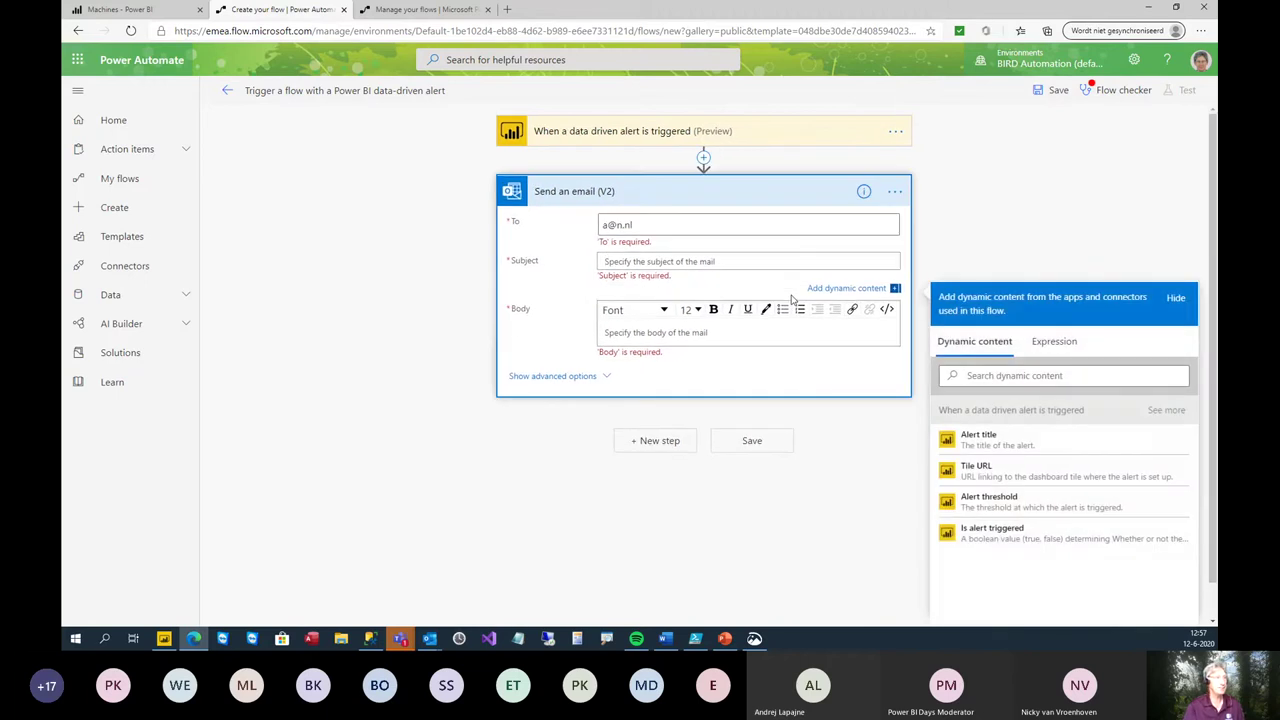
text(subjct)
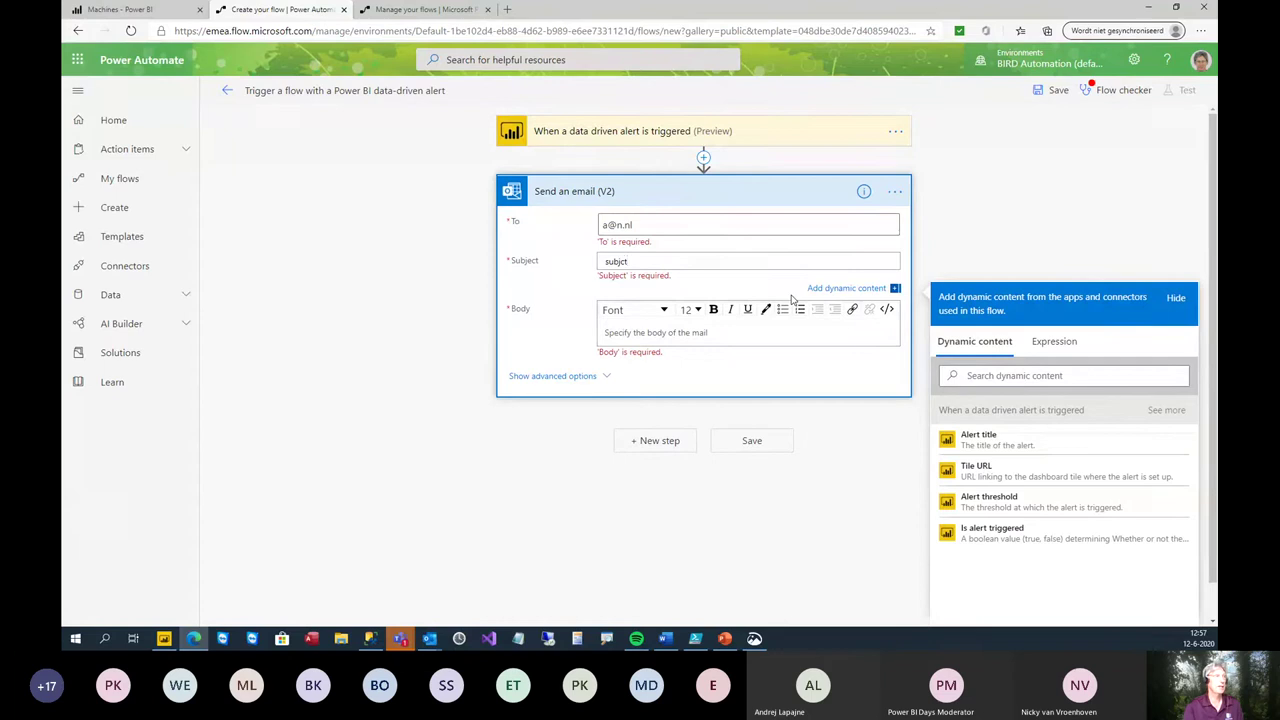
key(Left)
key(Left)
- Write the email body with the Alert title and Tile URL dynamic tokens between its text lines
click(643, 332)
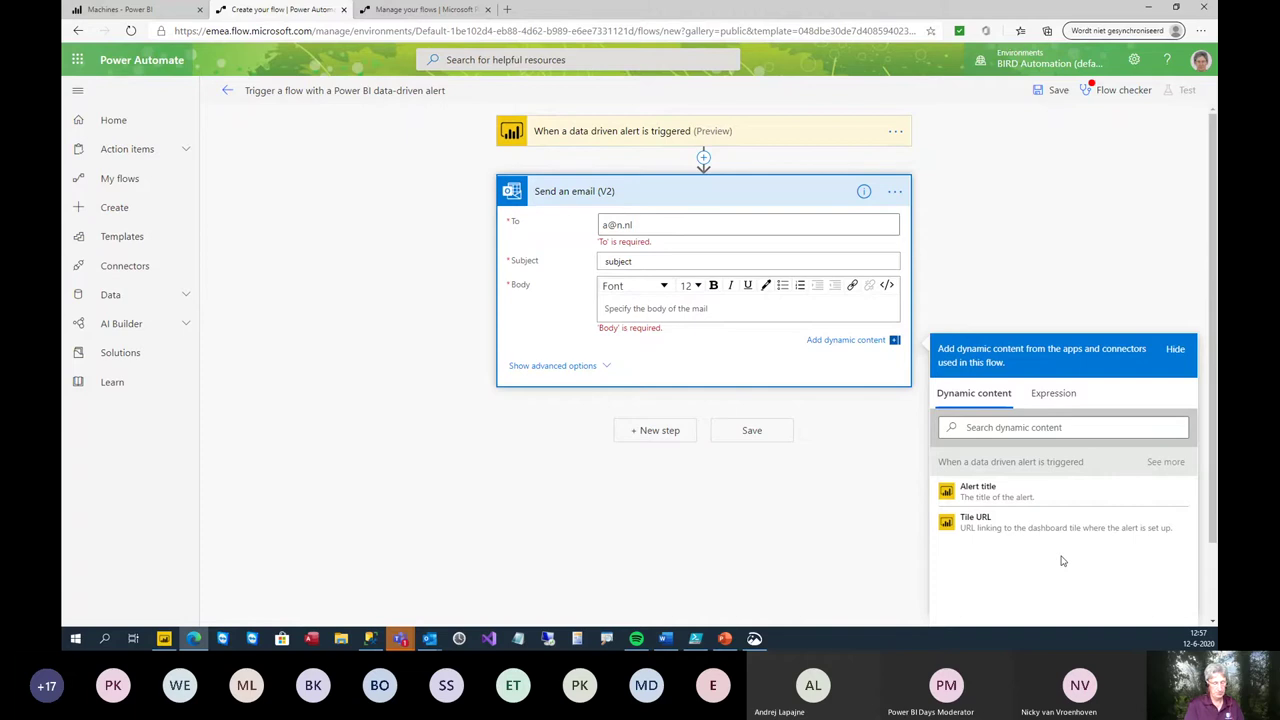
text(te)
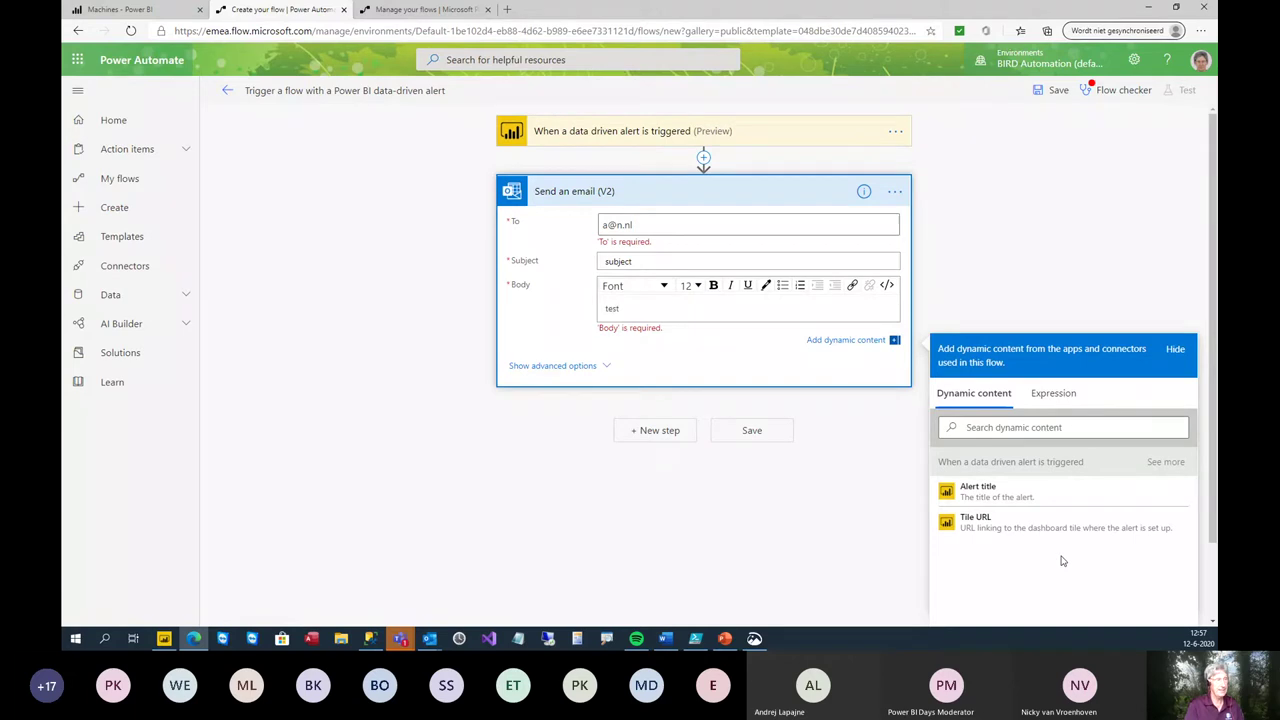
text(xt)
key(Return)
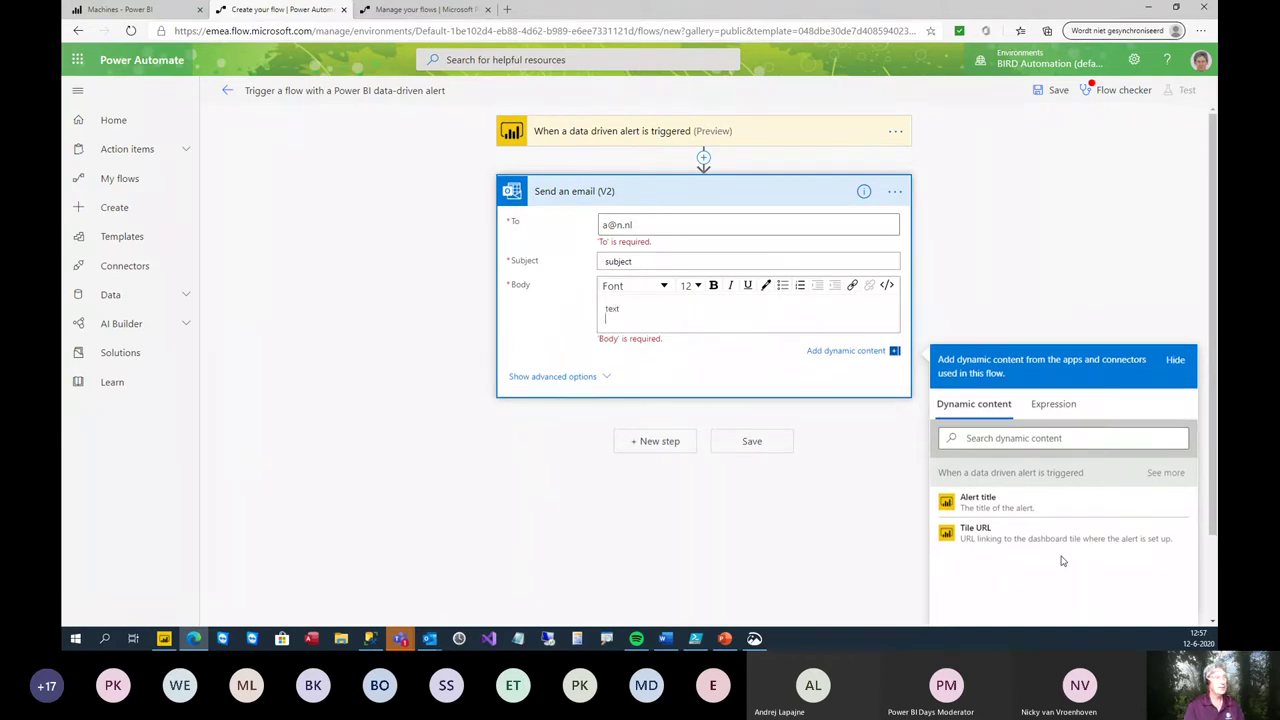
click(988, 503)
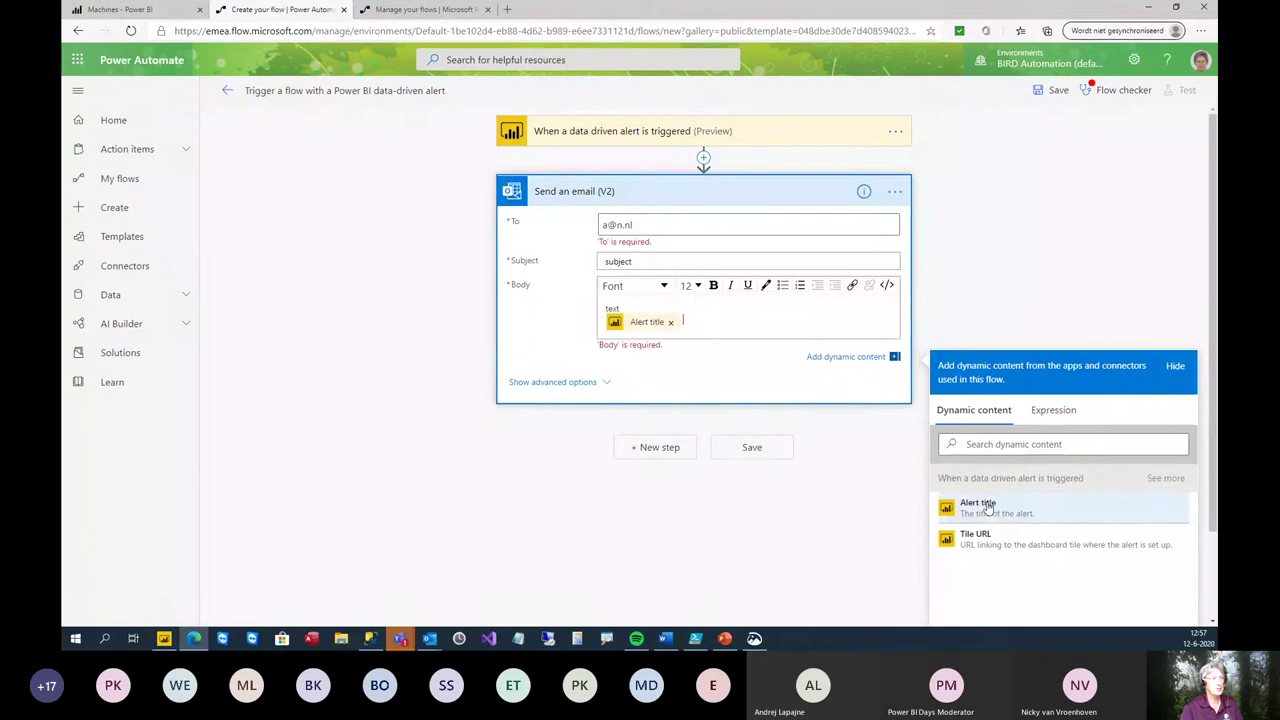
key(Return)
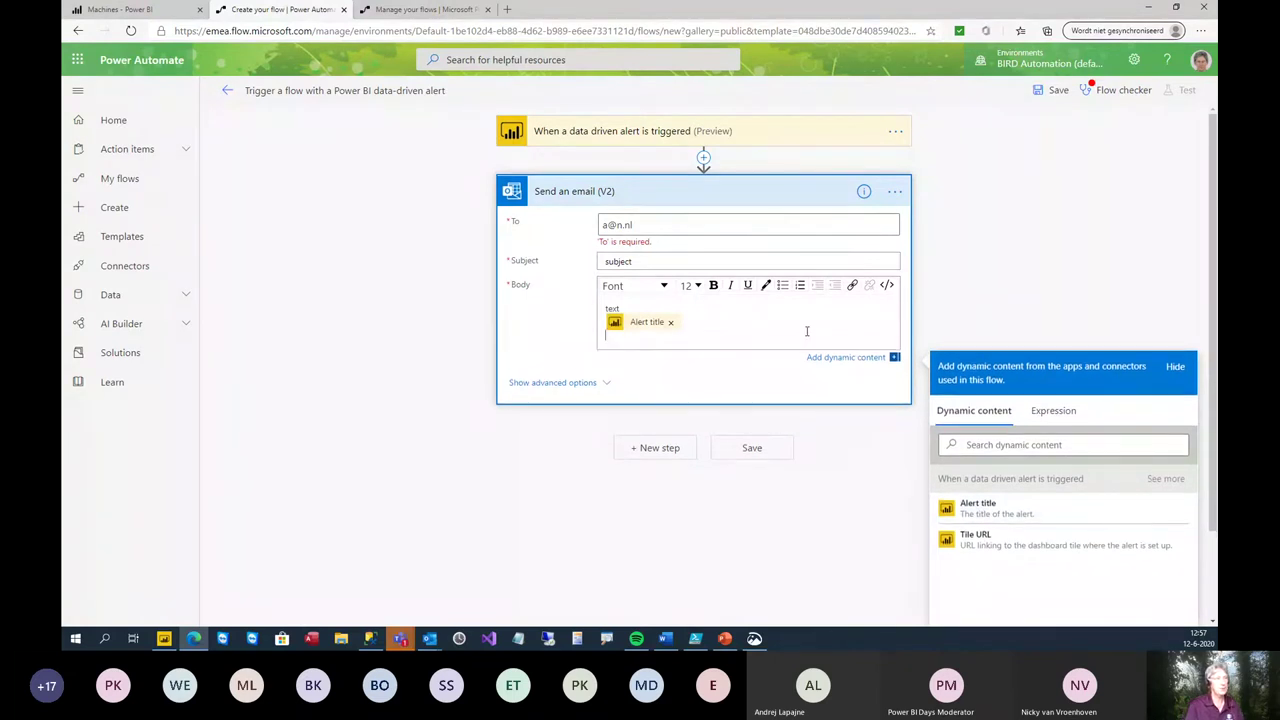
text(gfldkfgdkfljg)
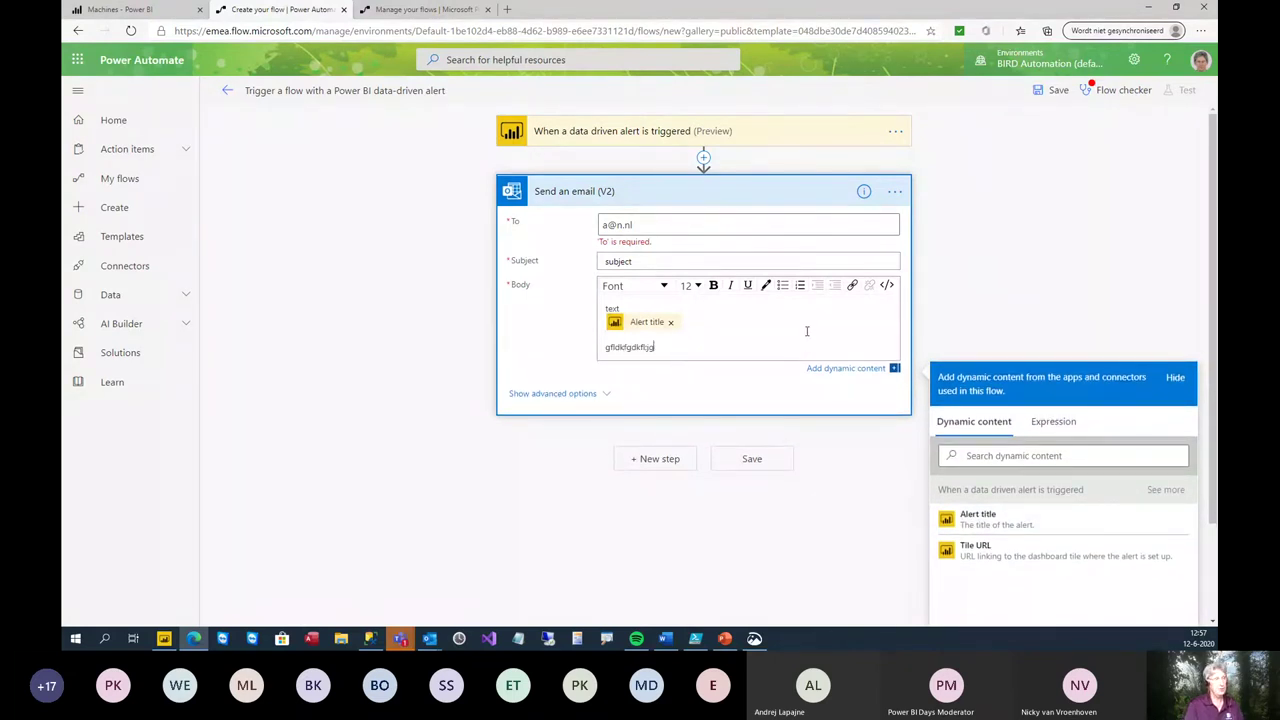
text(dfg)
key(Return)
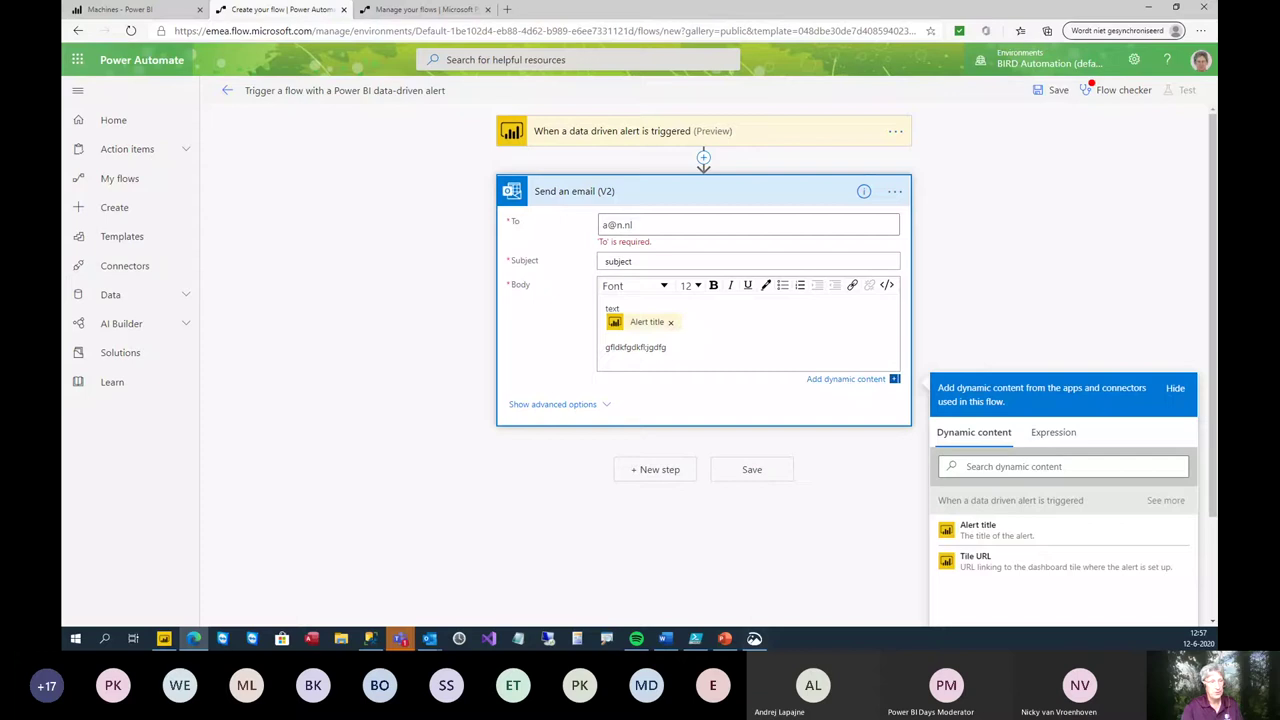
click(975, 560)
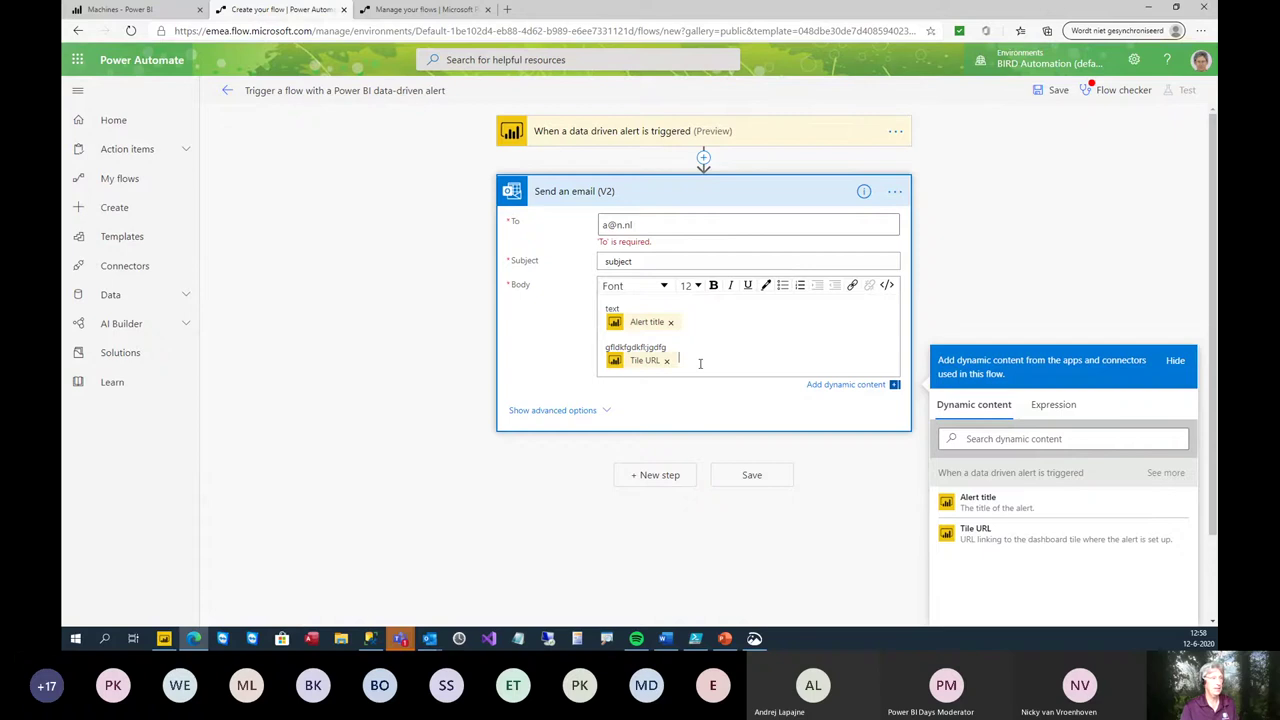
- Try saving the flow, review the flow checker's 'To' is required error, and add a new step
click(732, 482)
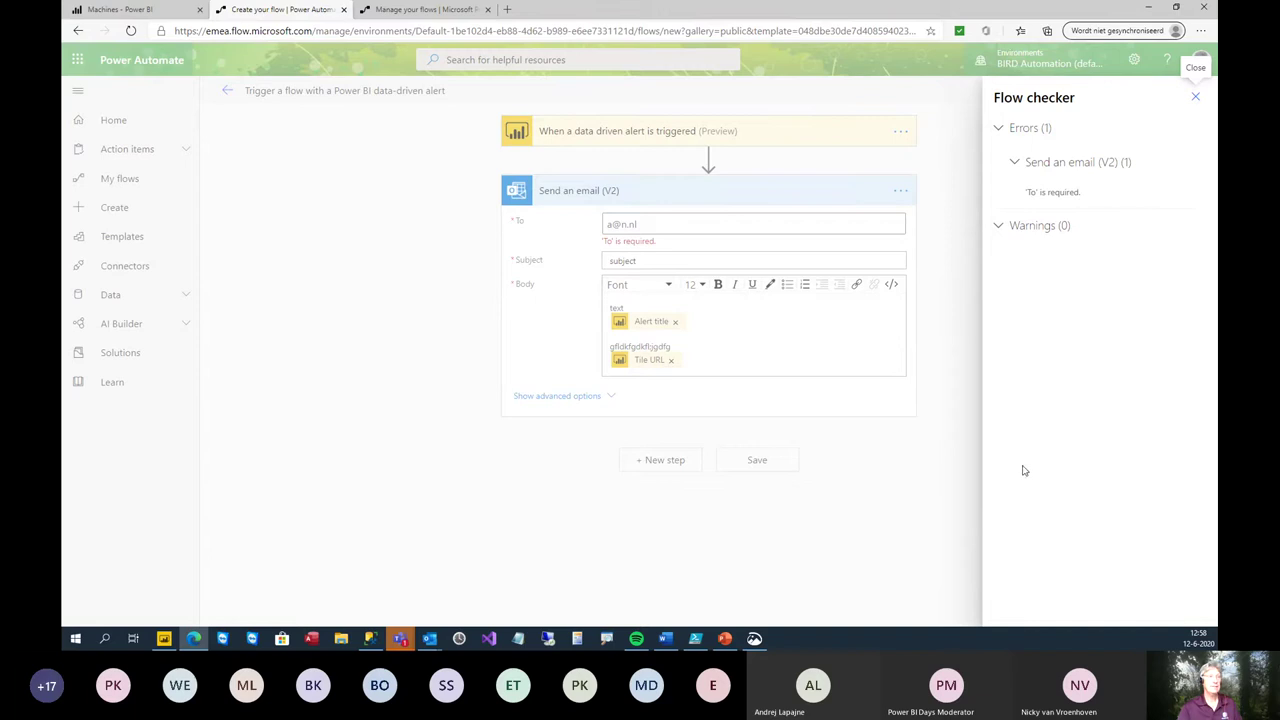
click(1195, 97)
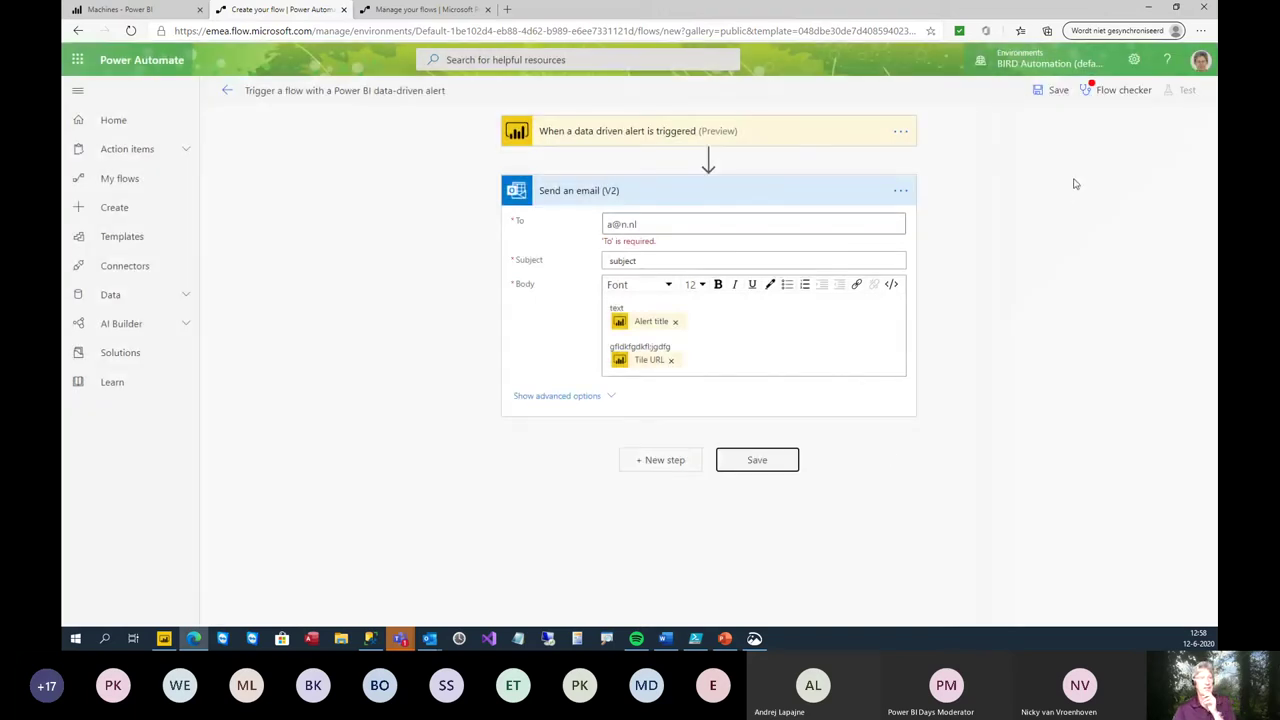
click(1054, 91)
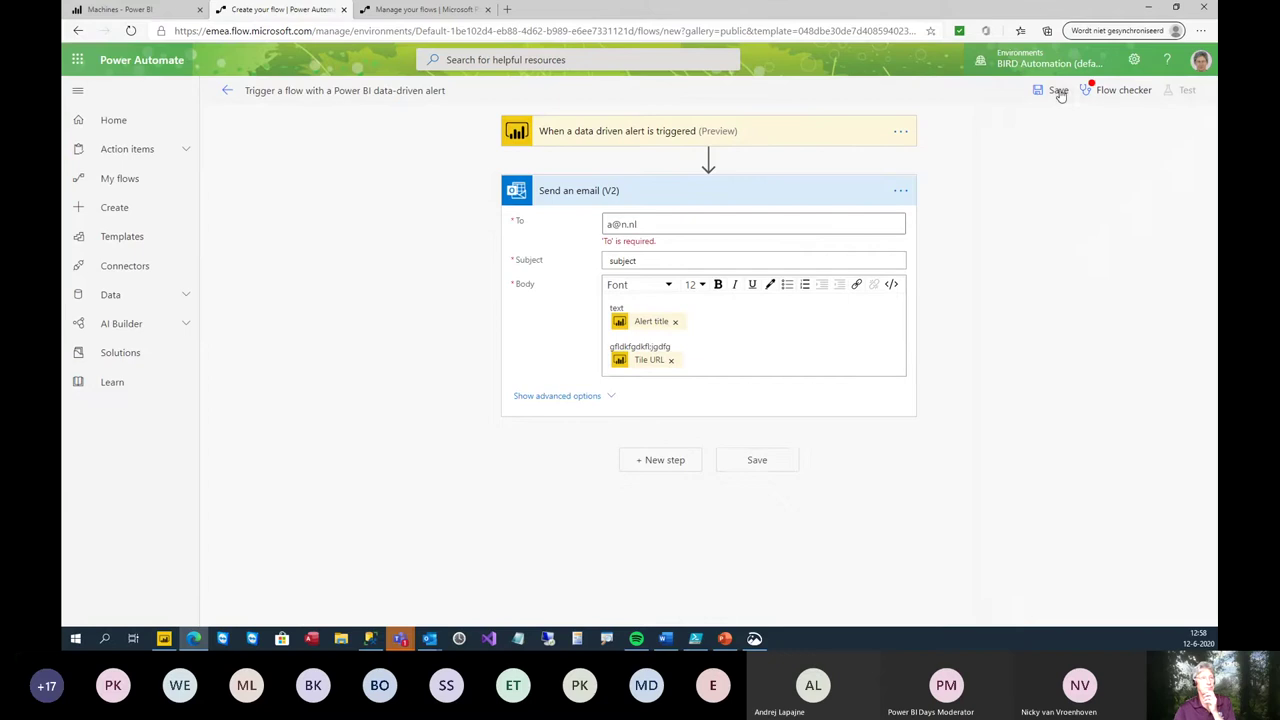
click(1195, 96)
click(1101, 90)
click(1070, 162)
click(746, 462)
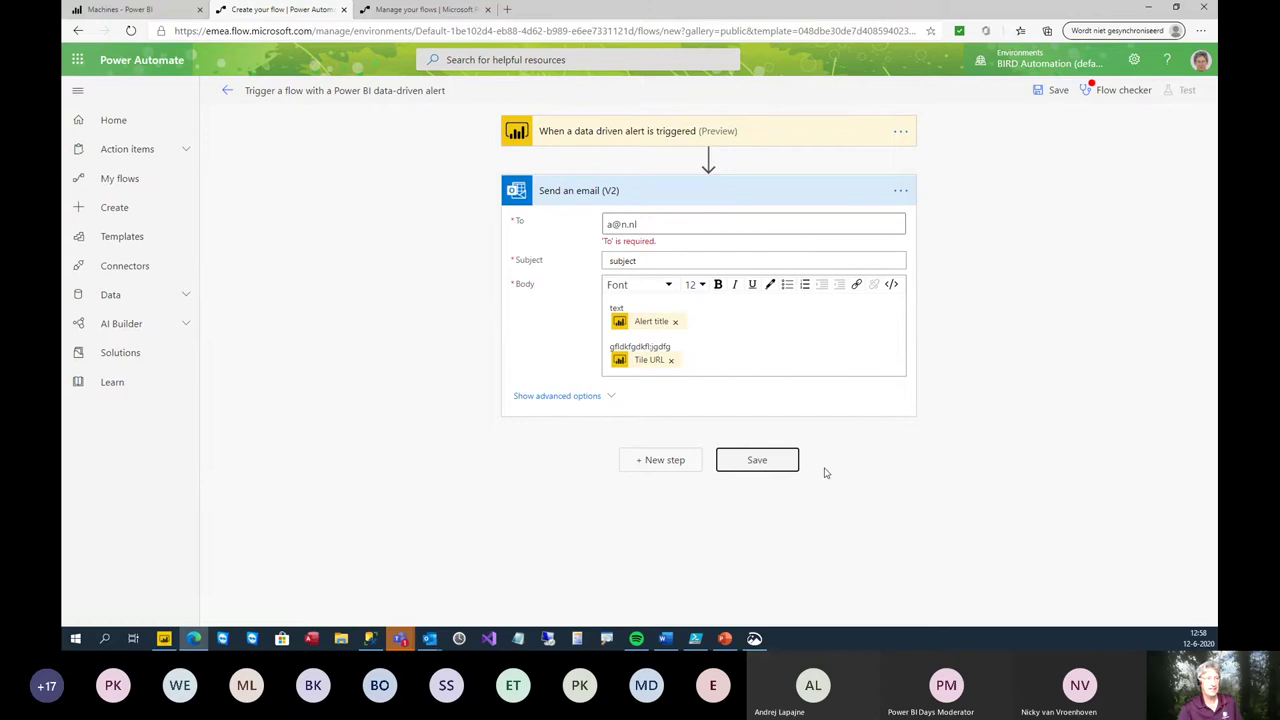
click(688, 466)
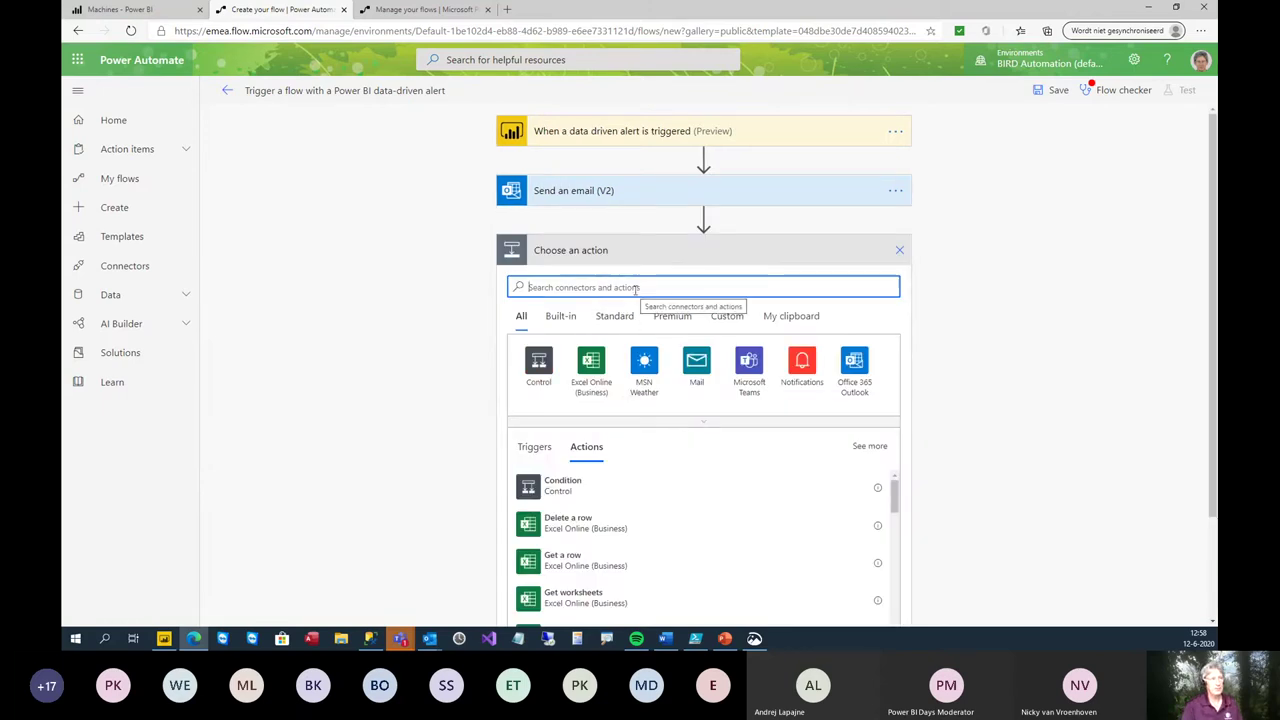
- Pick the SQL Server connector for the new step, then remove that unfinished step
text(sql)
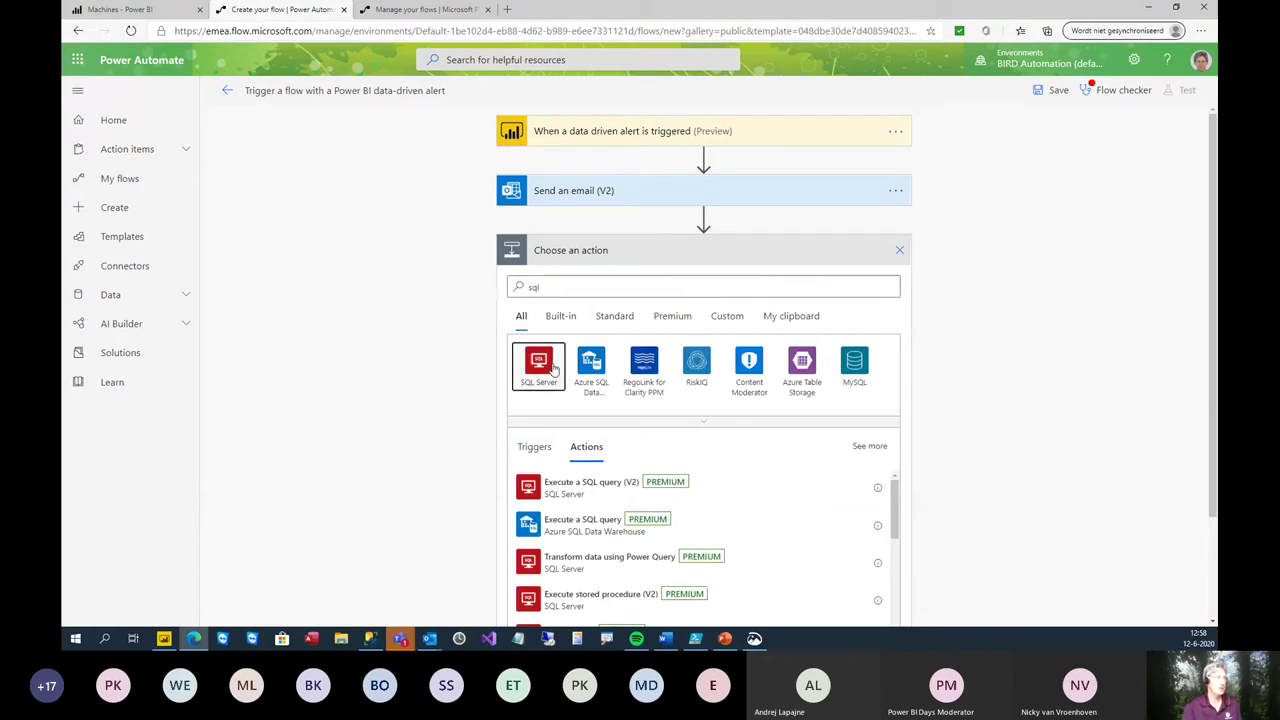
click(550, 366)
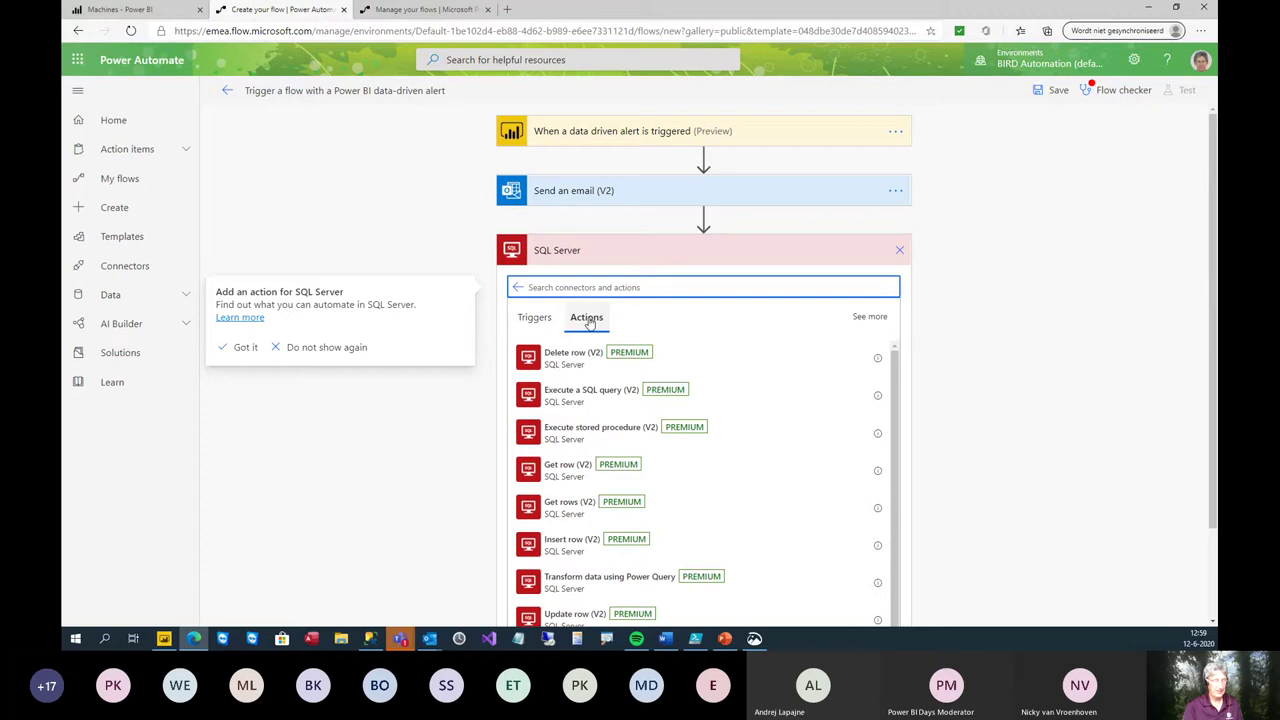
text(s)
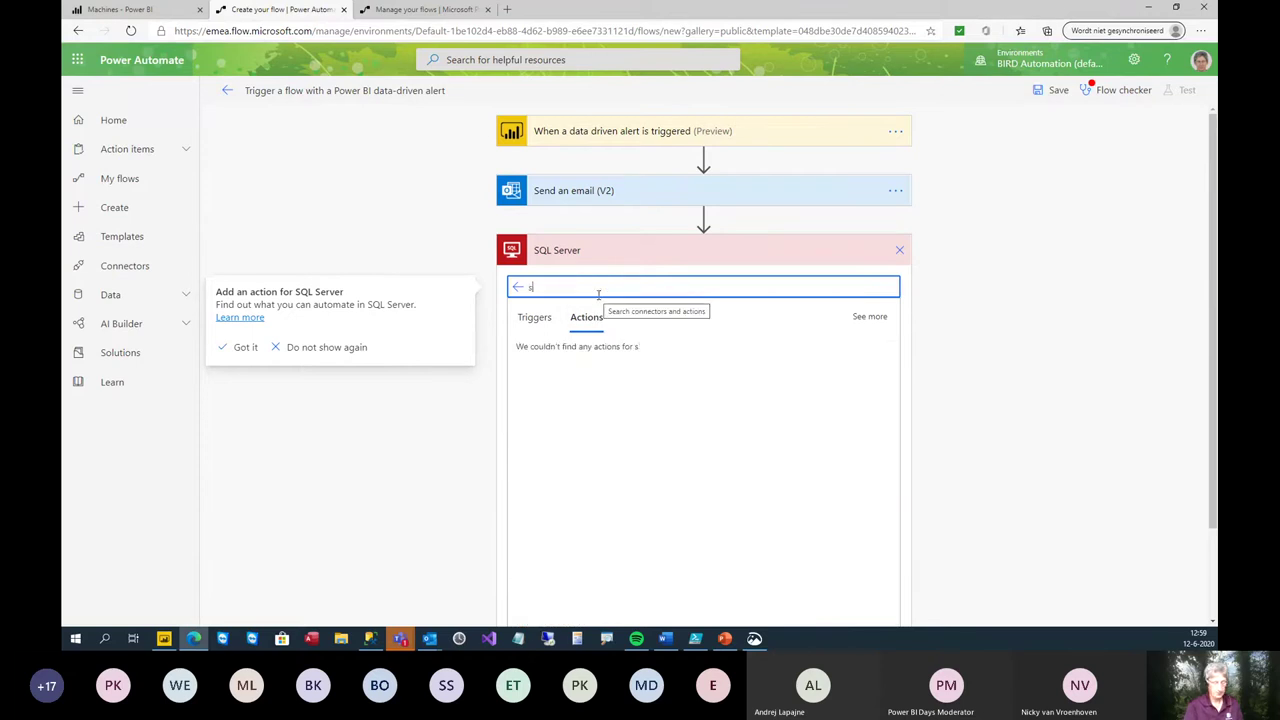
text(harepoint)
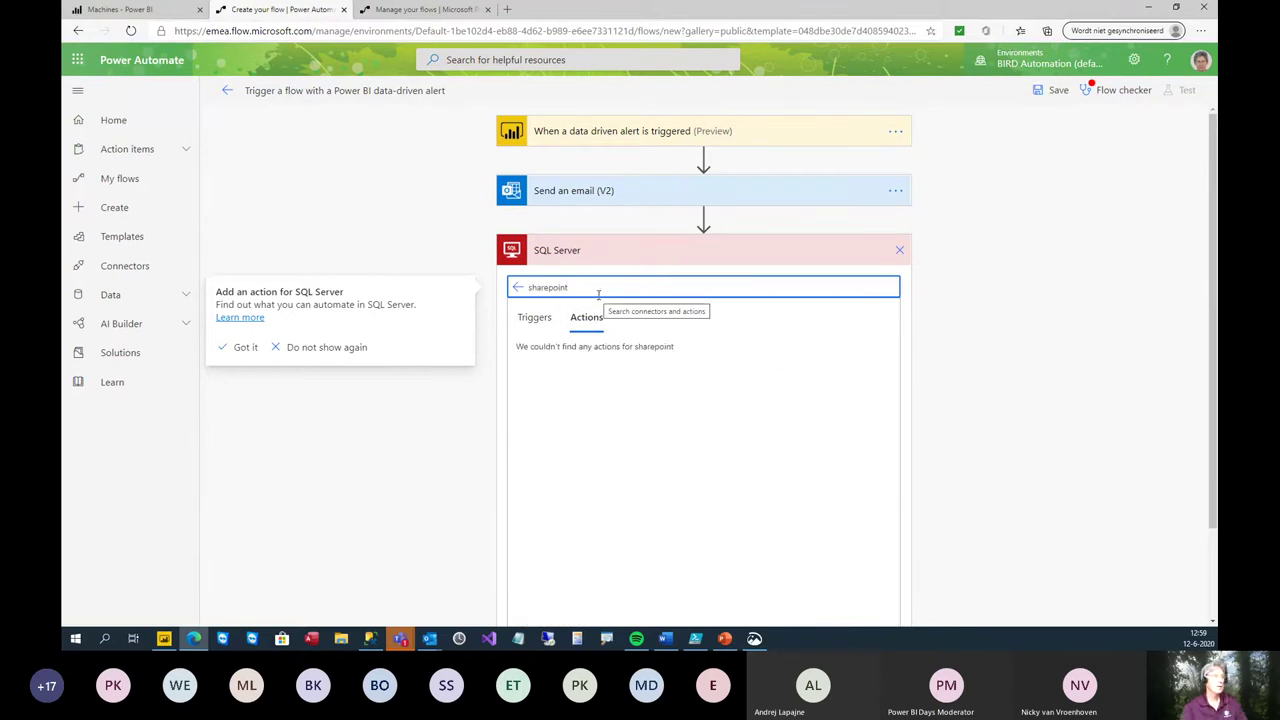
click(535, 318)
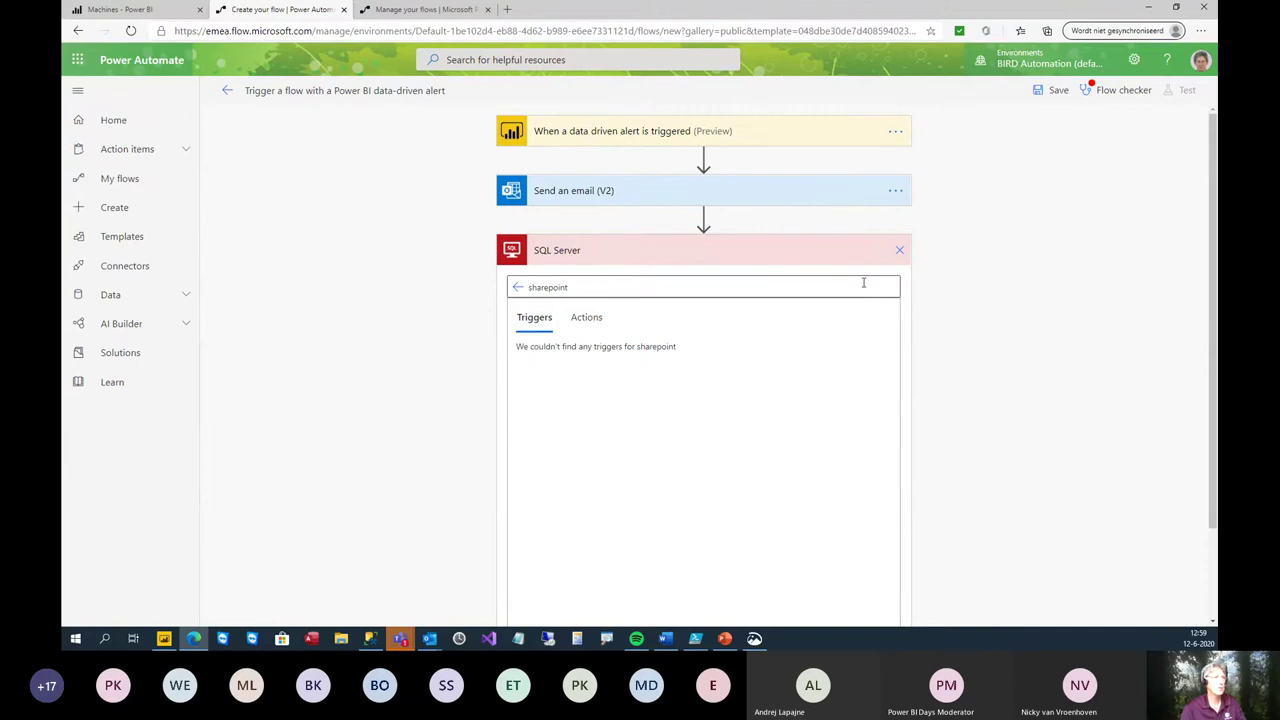
click(898, 251)
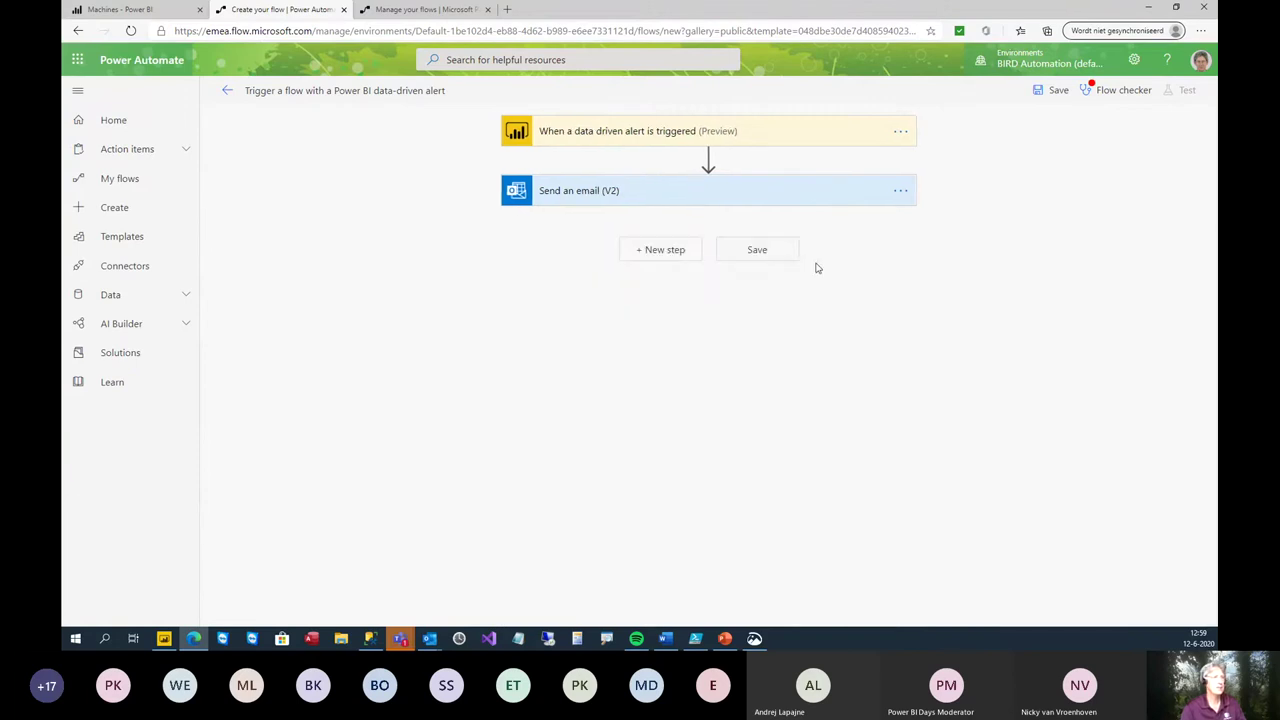
- Add a new step with the SharePoint connector, then discard it
click(665, 250)
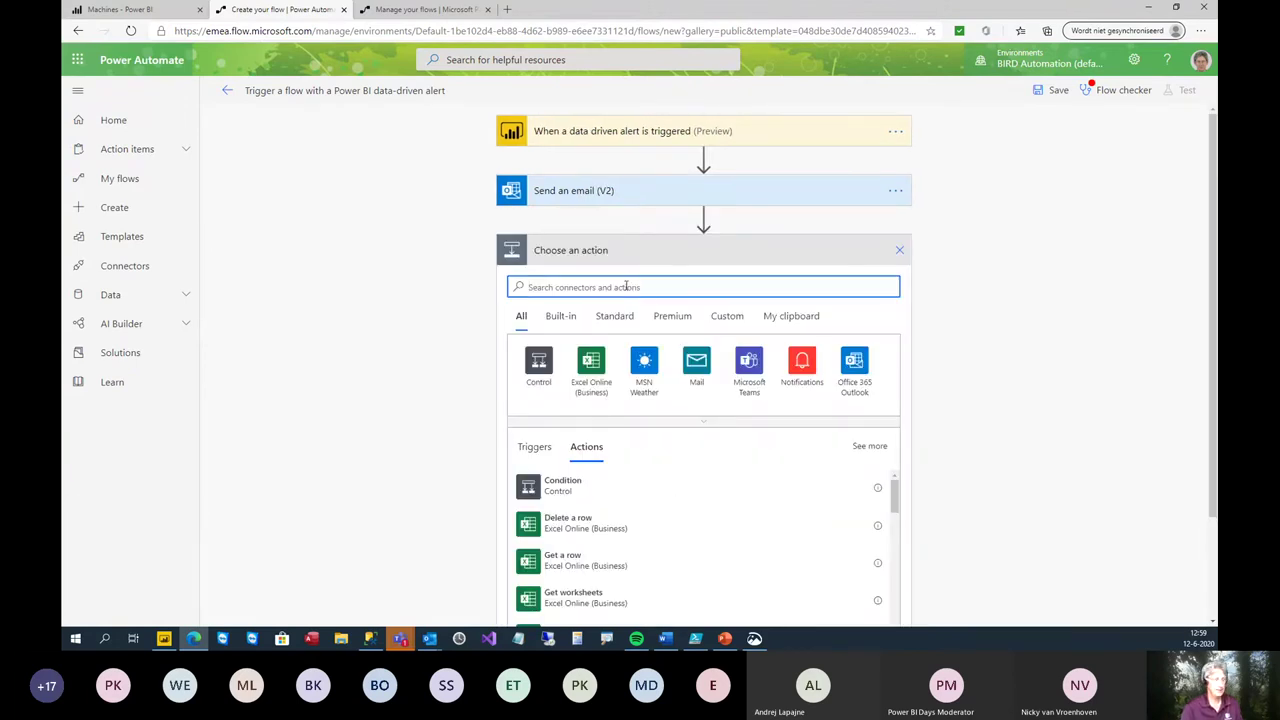
text(sharepoint)
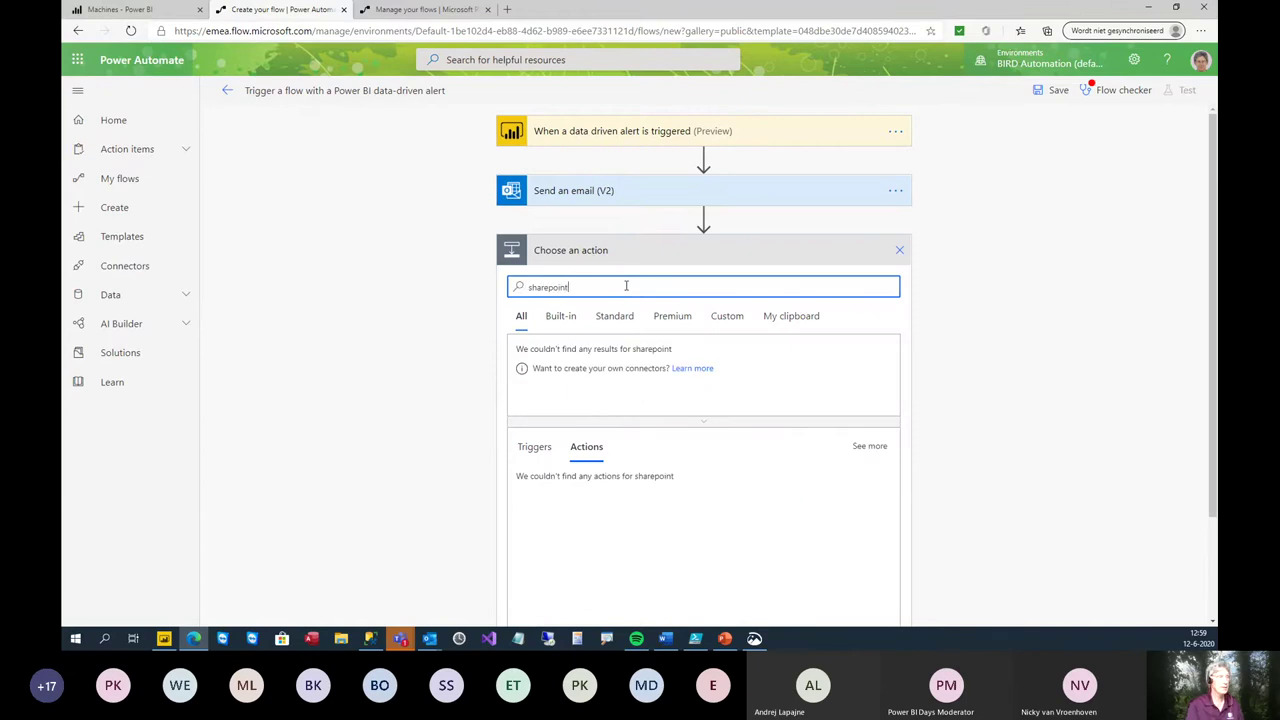
click(540, 366)
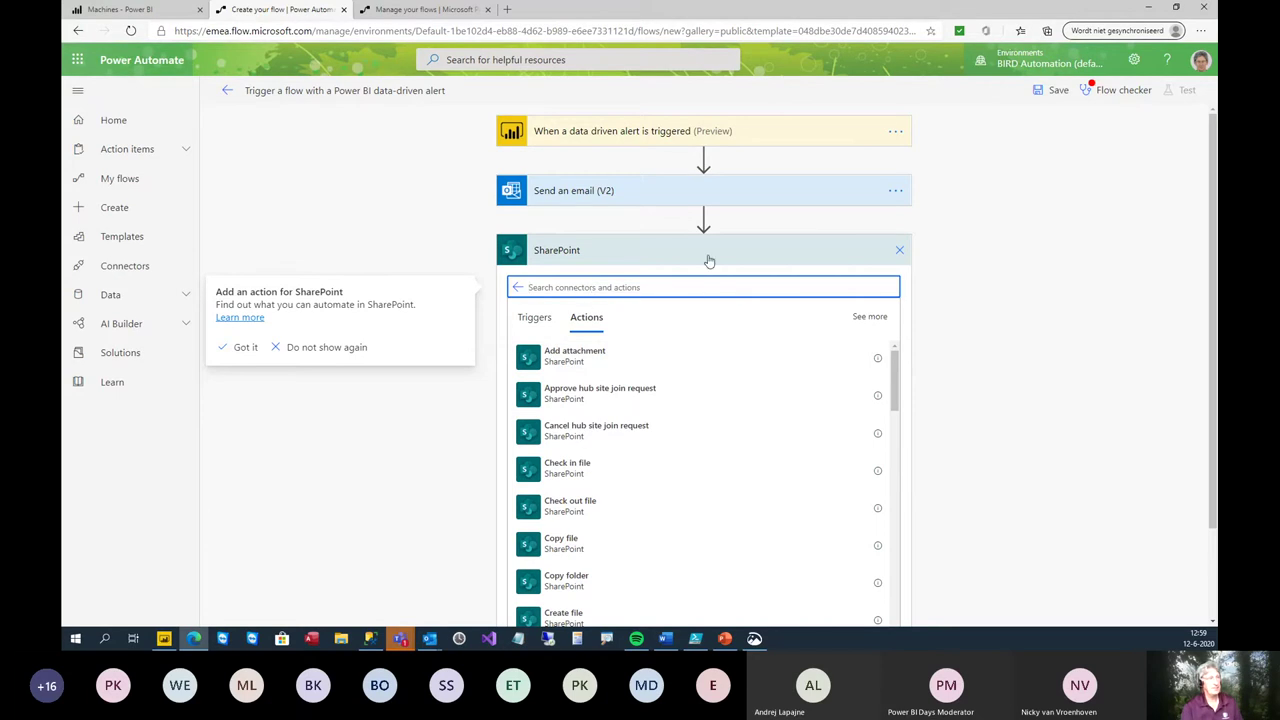
click(899, 251)
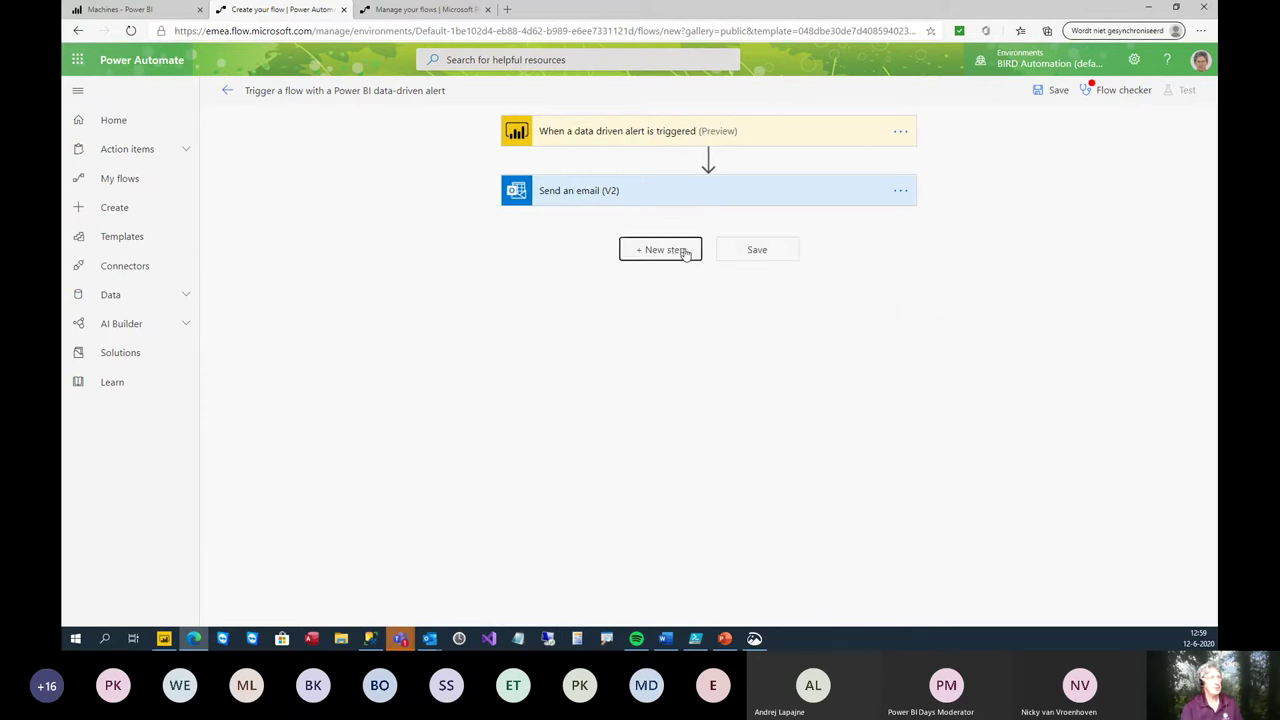
- Add a step below the email using the Twilio connector, then head to My flows
click(686, 251)
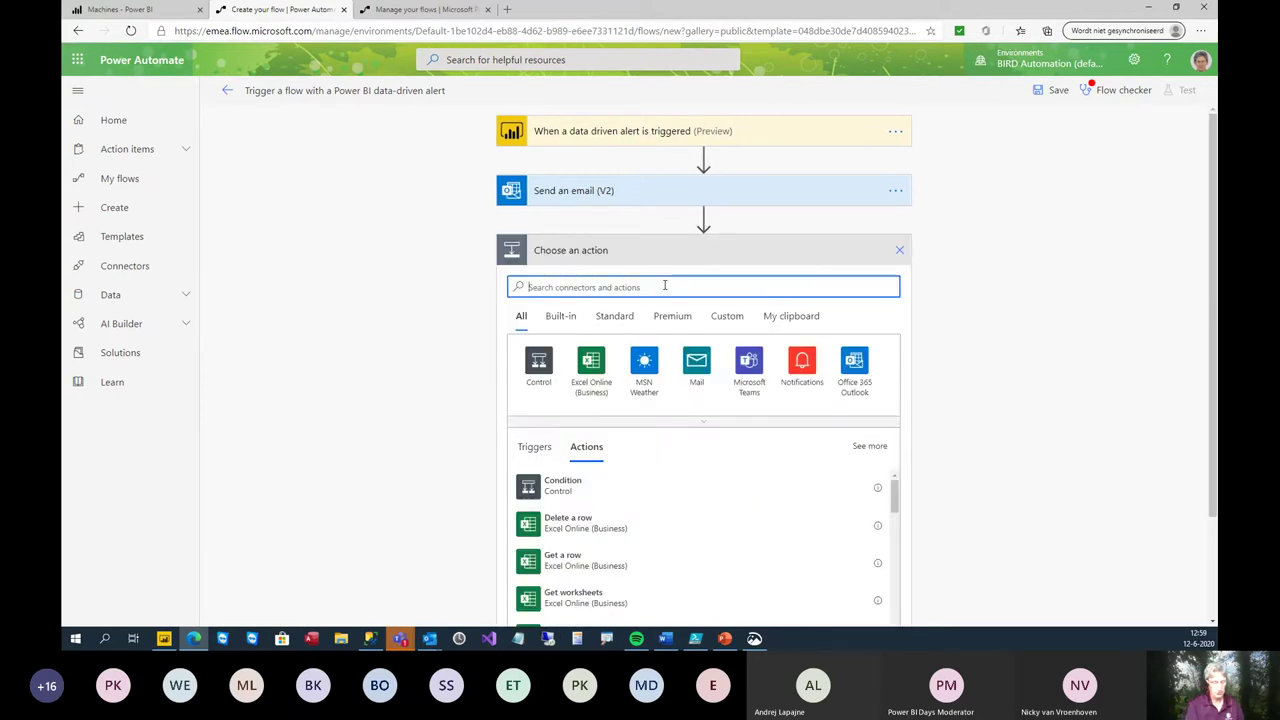
text(twil)
text(io)
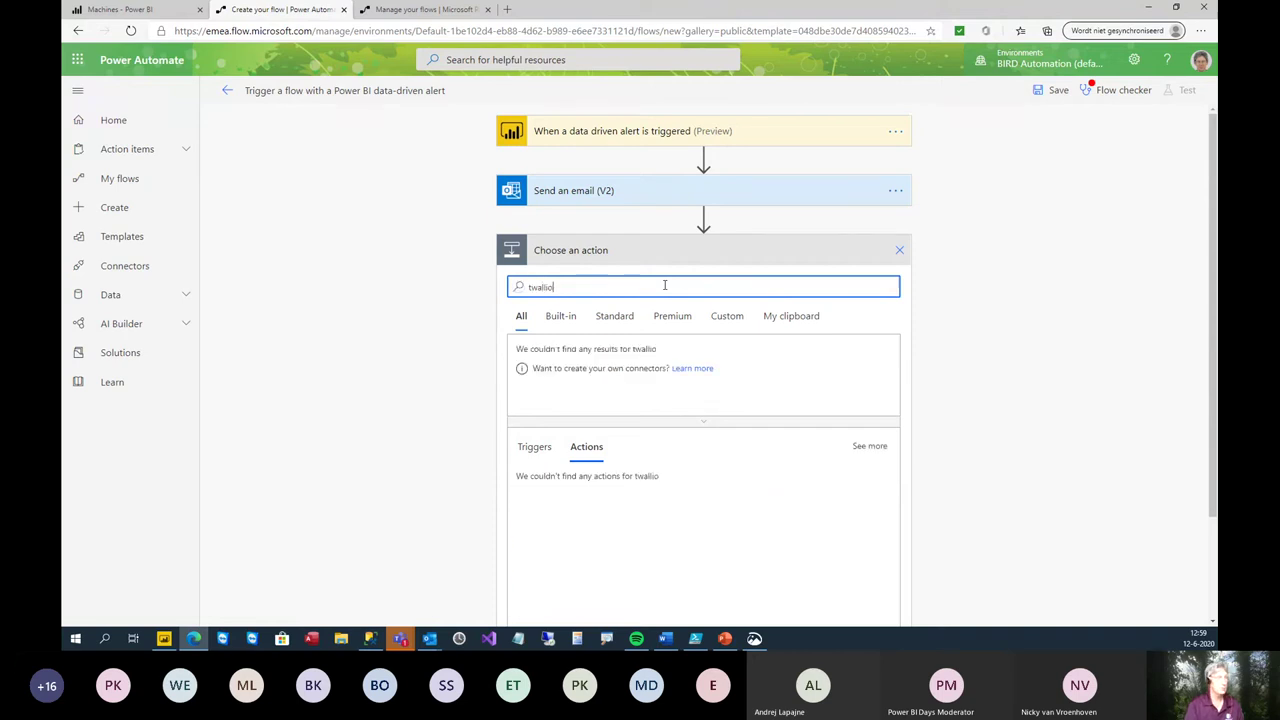
key(BackSpace)
key(BackSpace)
key(BackSpace)
text(ilio)
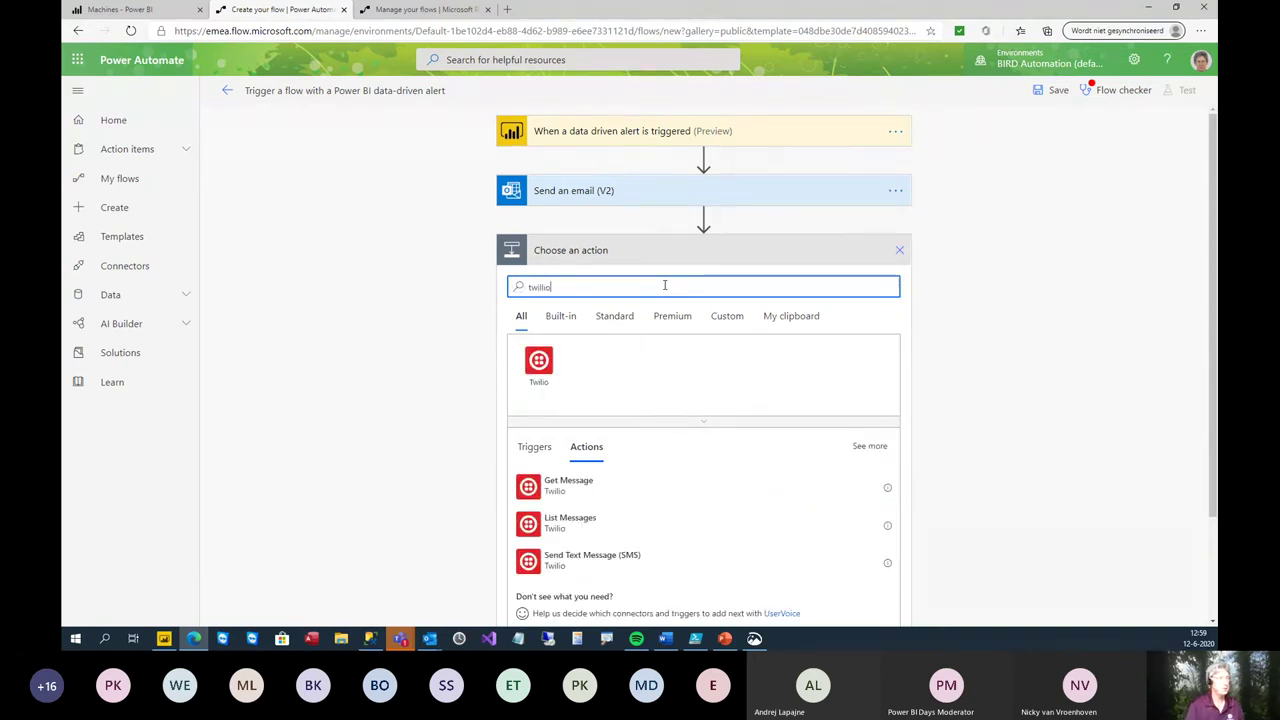
click(533, 360)
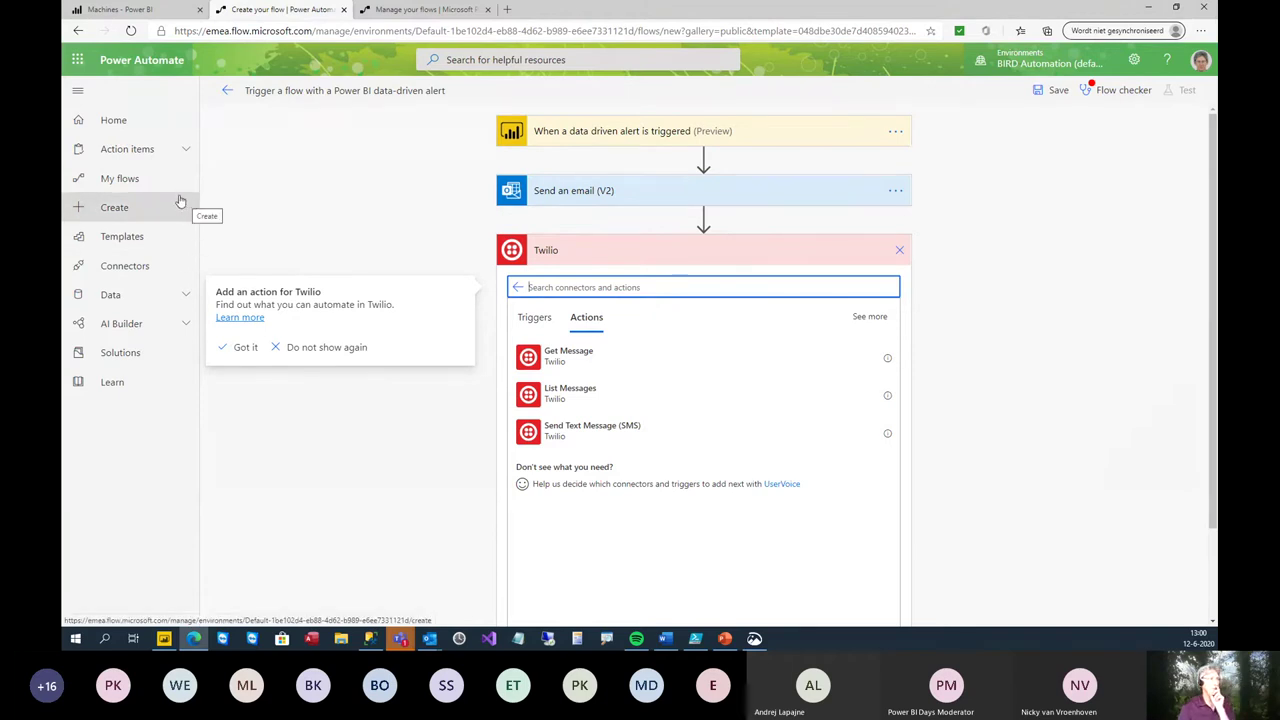
click(115, 180)
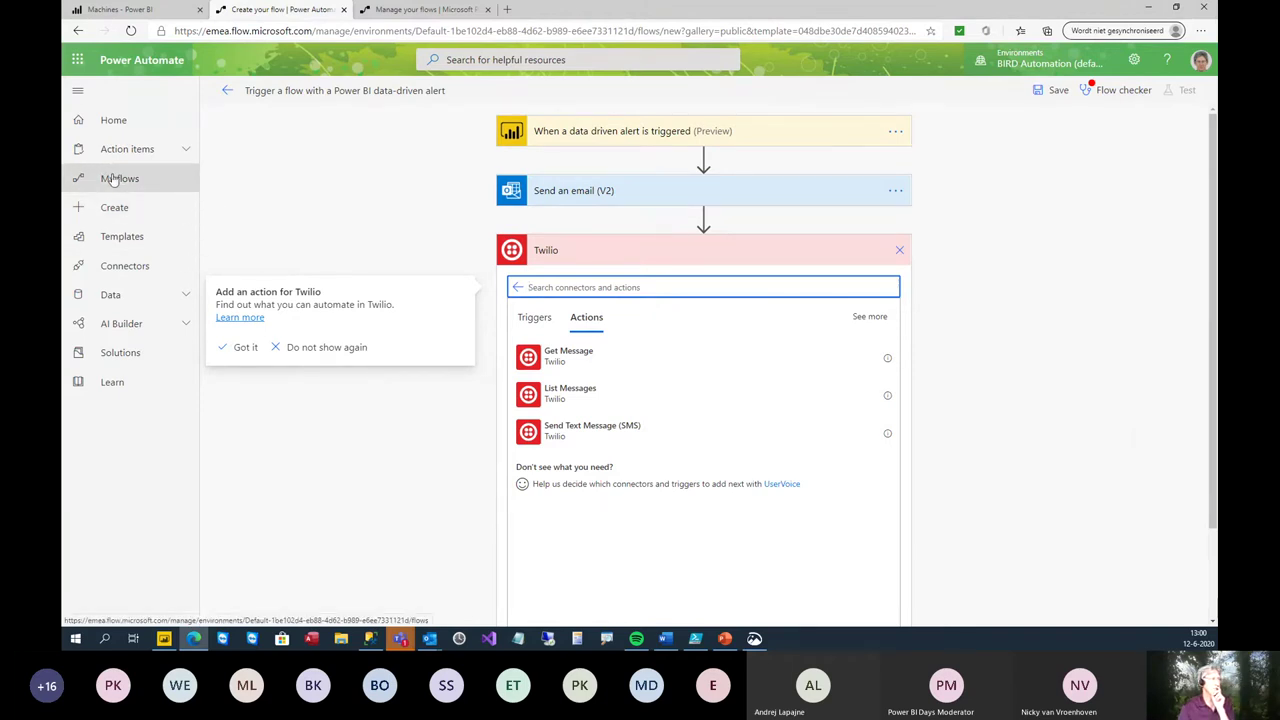
- Confirm leaving the unsaved flow and open the + New menu on My flows
click(678, 118)
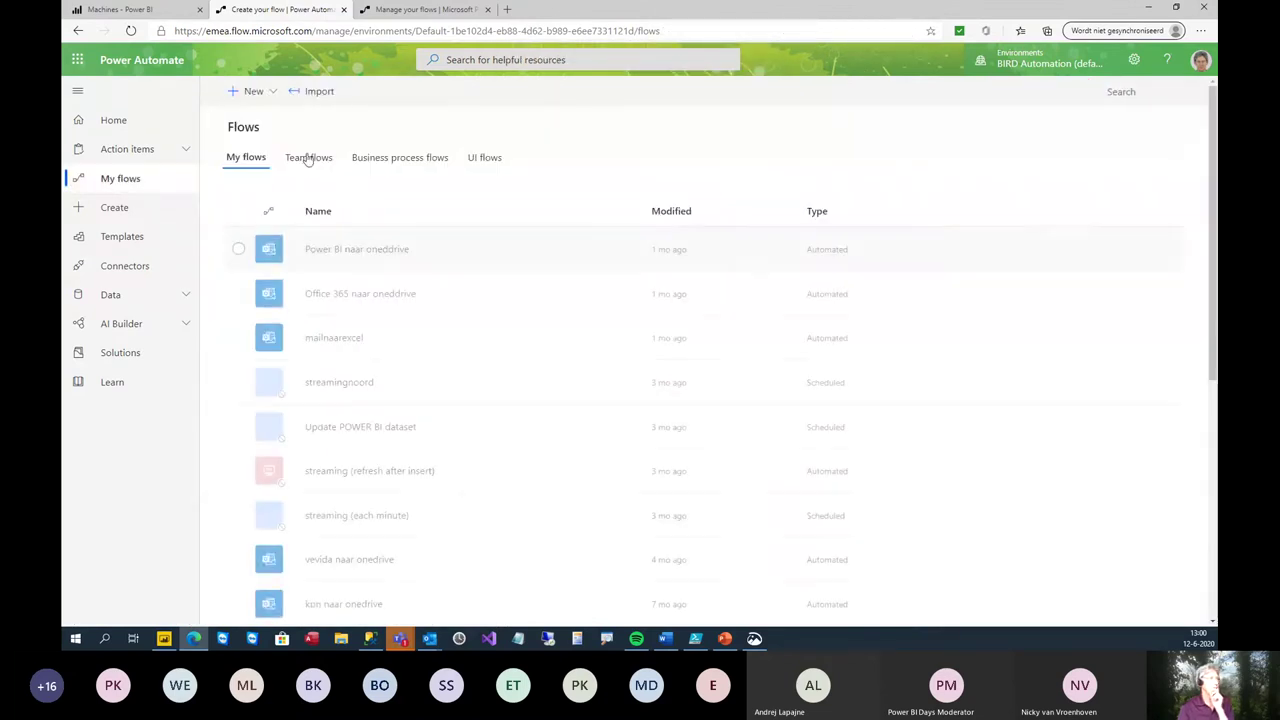
click(254, 92)
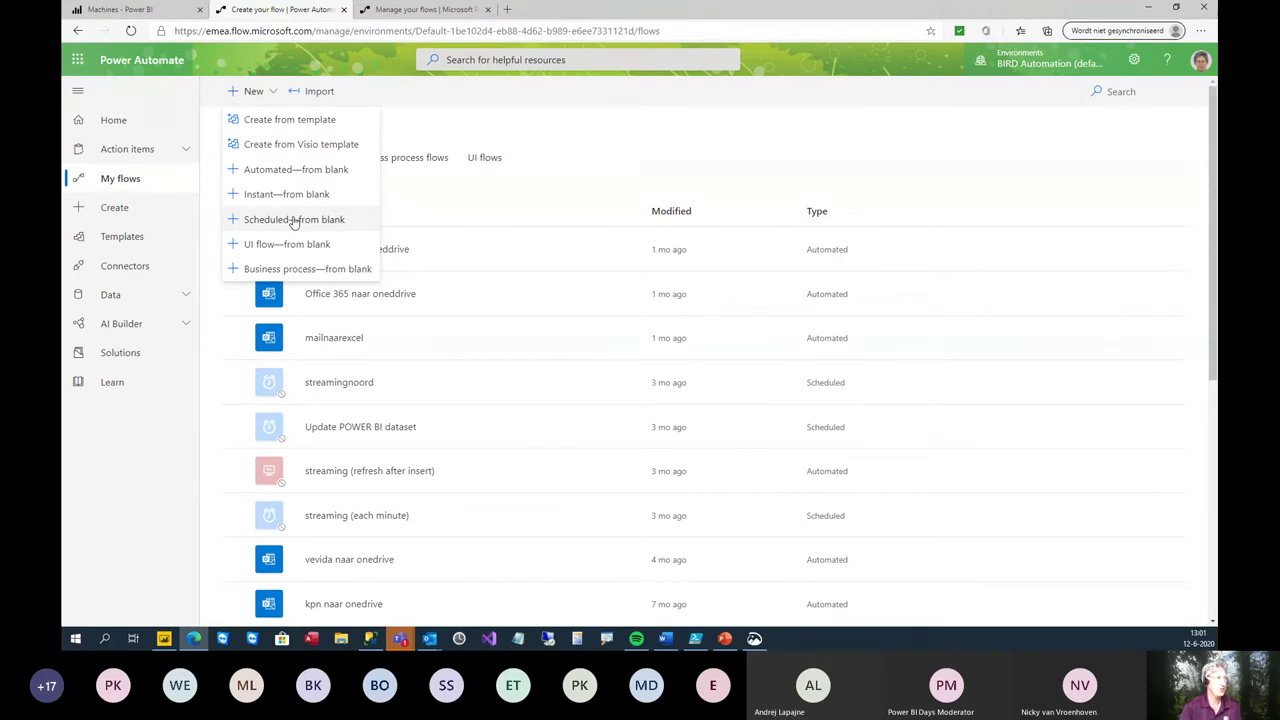
- Create a scheduled flow named 'Scheduled flow' that repeats every 1 minute
click(294, 219)
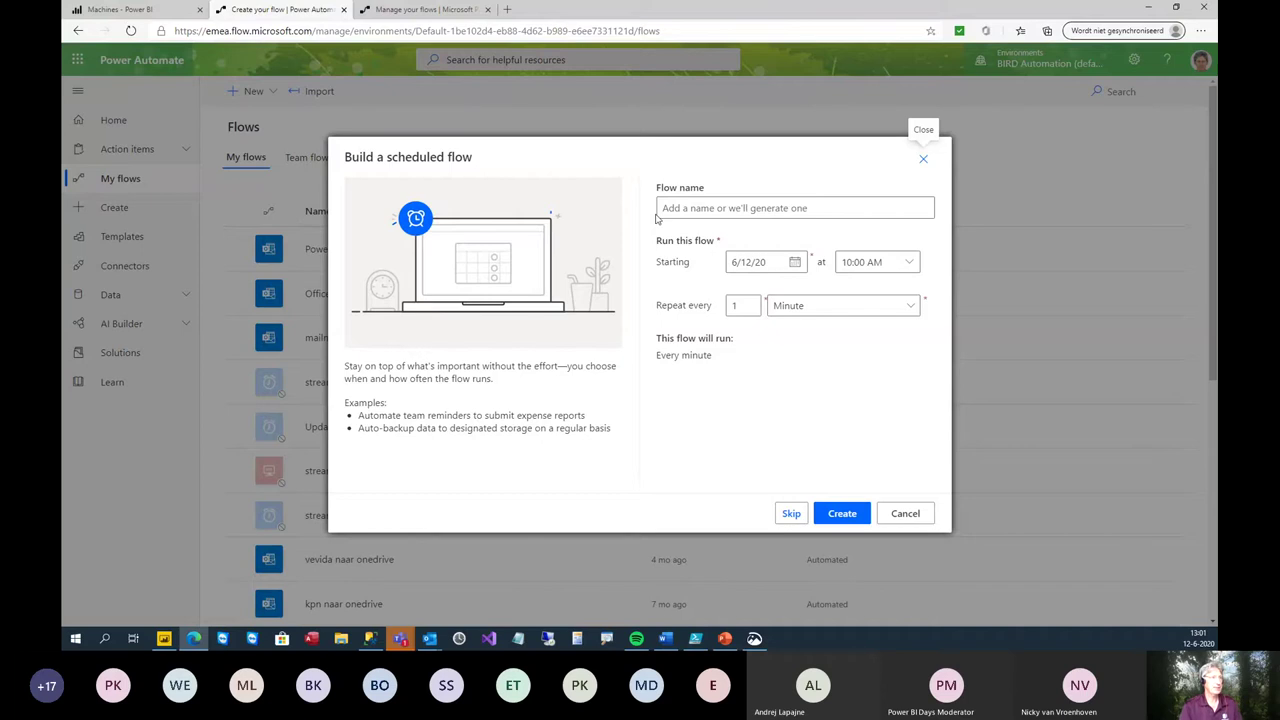
click(761, 207)
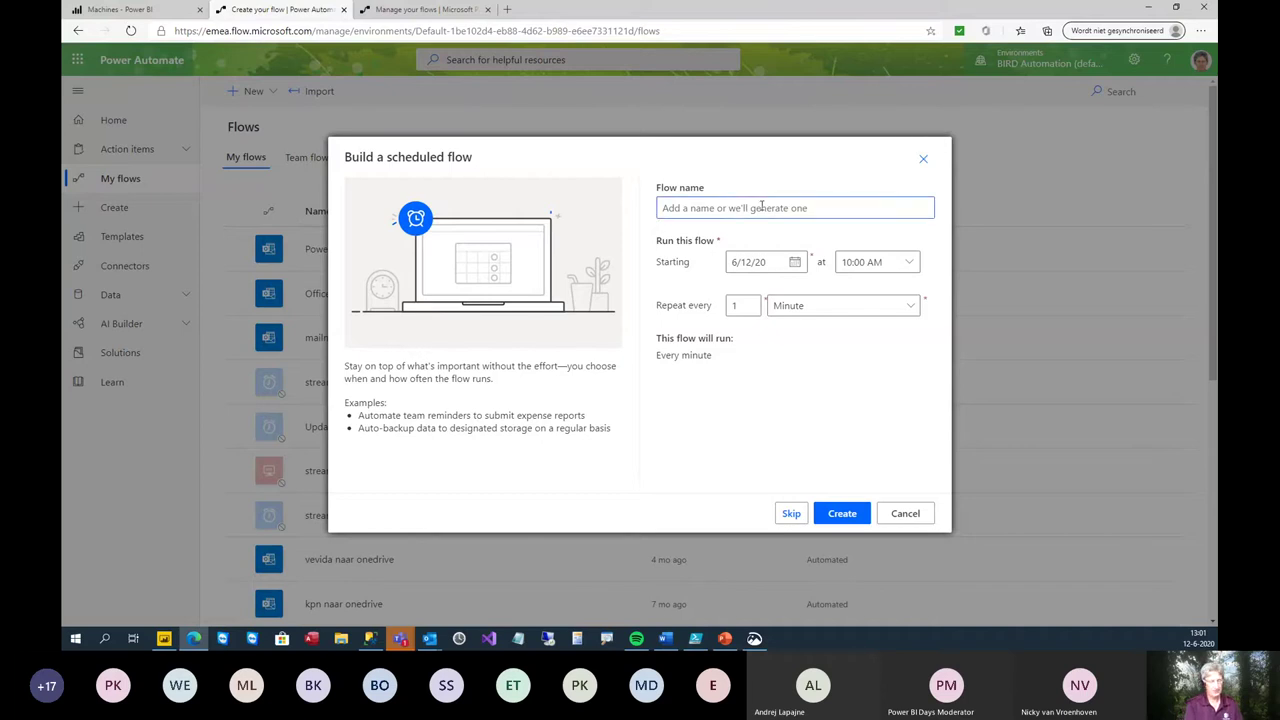
text(Scheduled flow)
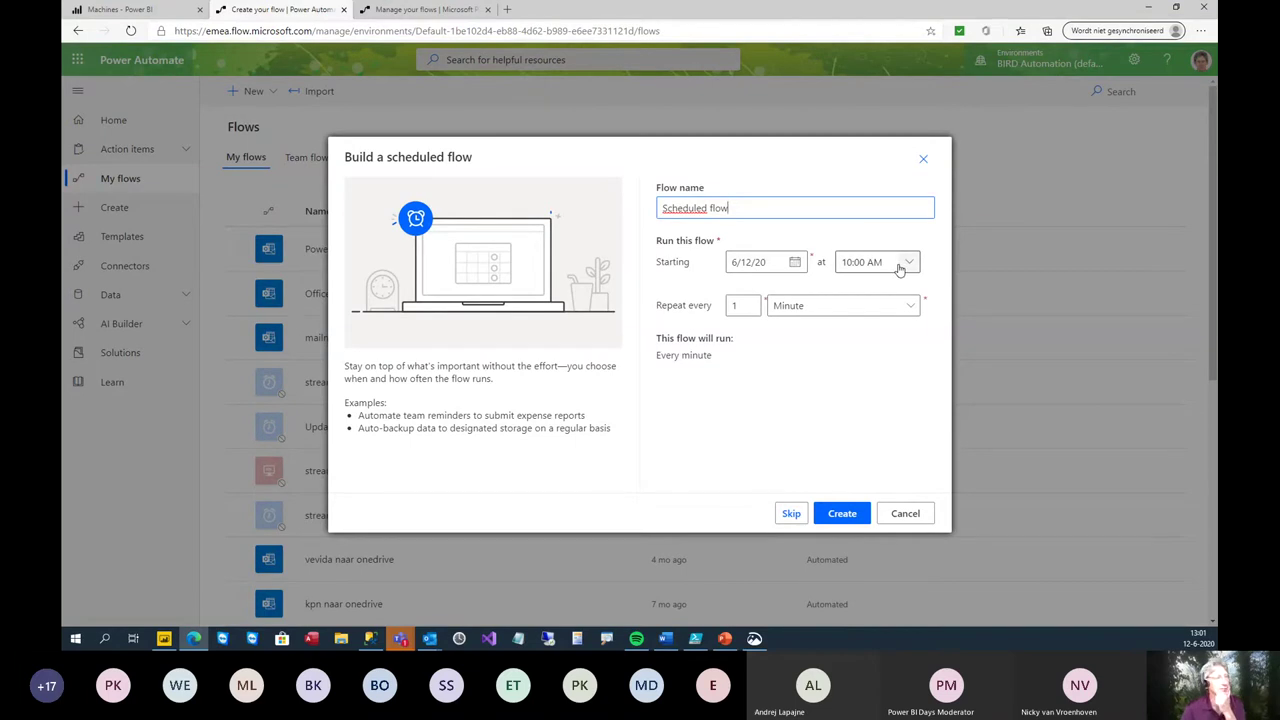
click(841, 307)
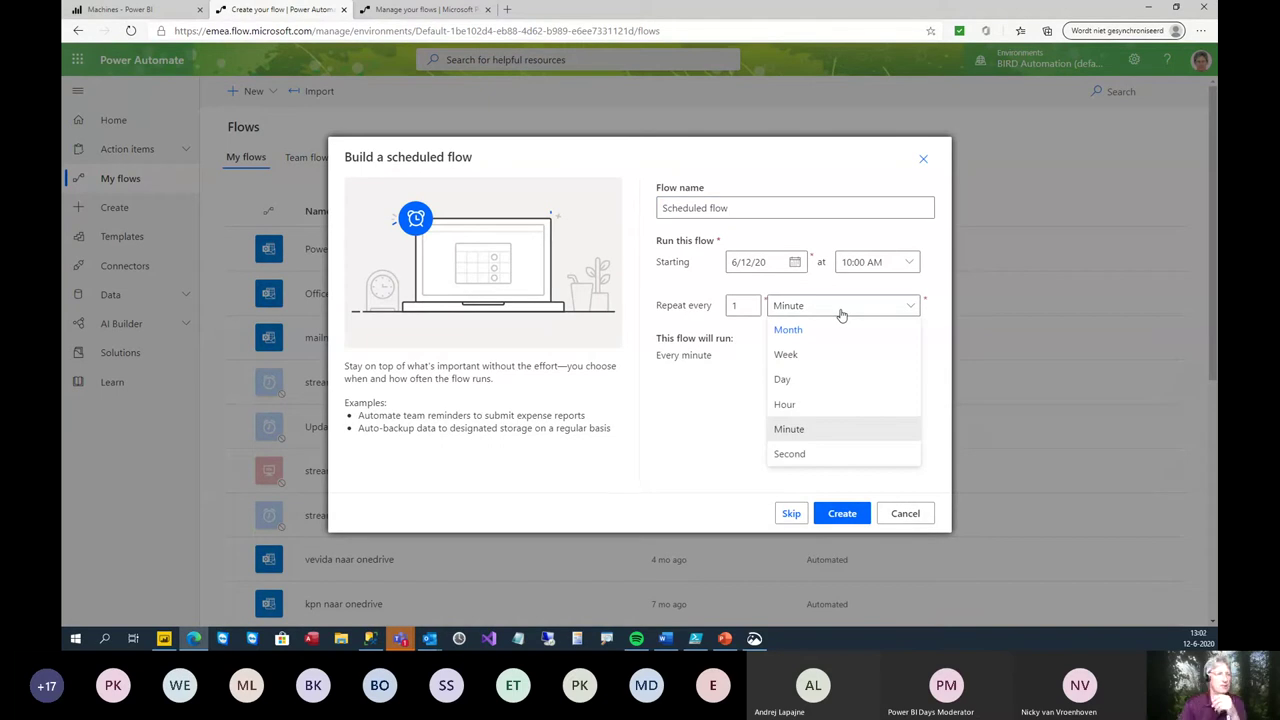
click(700, 468)
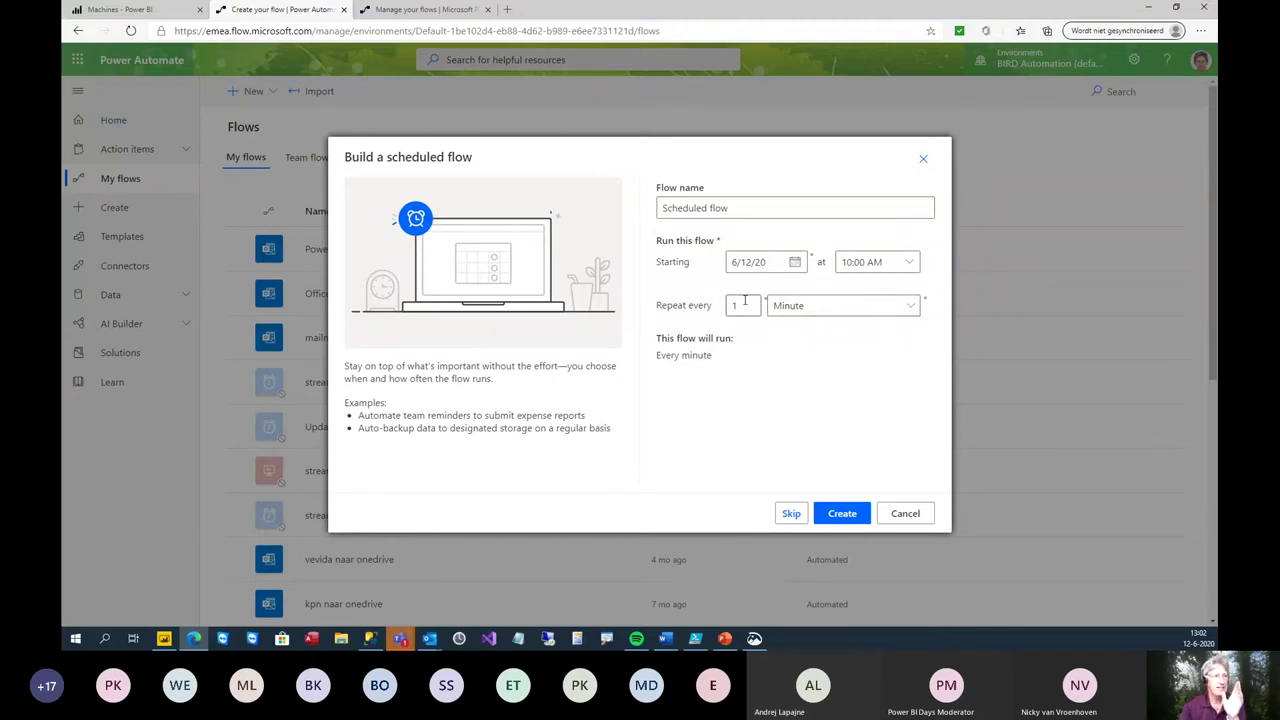
click(839, 514)
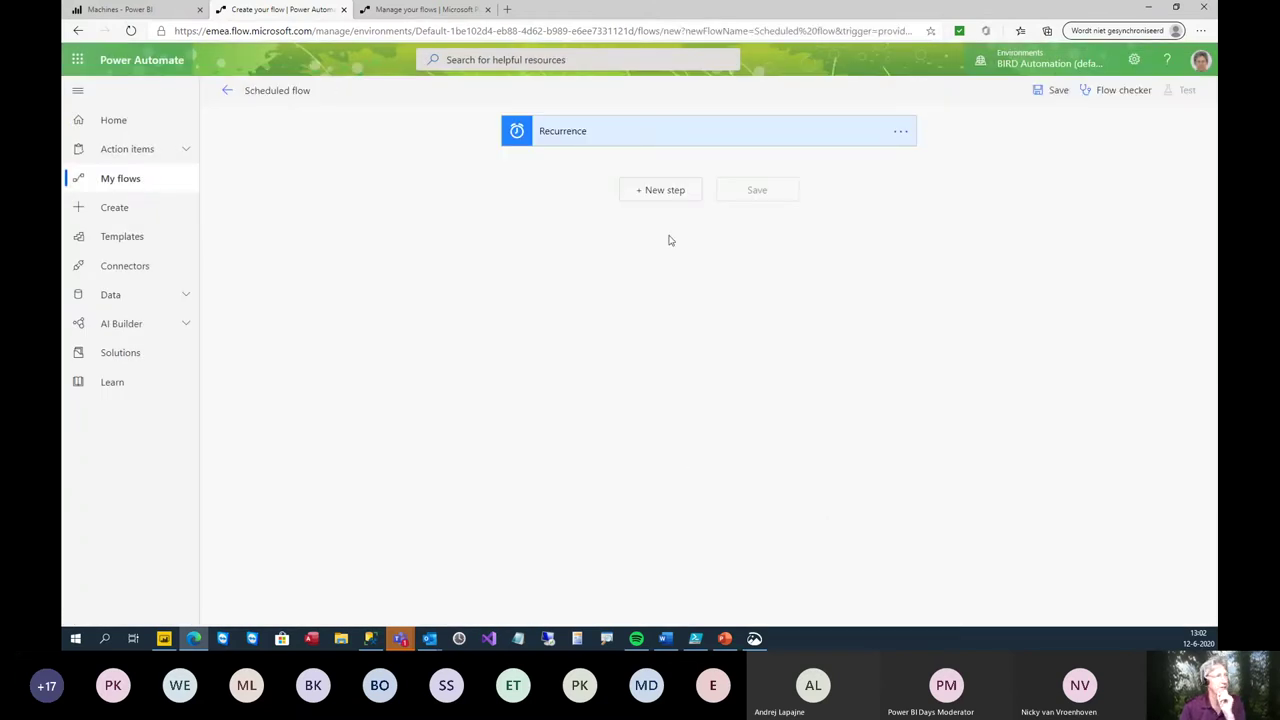
- Add a step under Recurrence and choose the Power BI connector
click(671, 192)
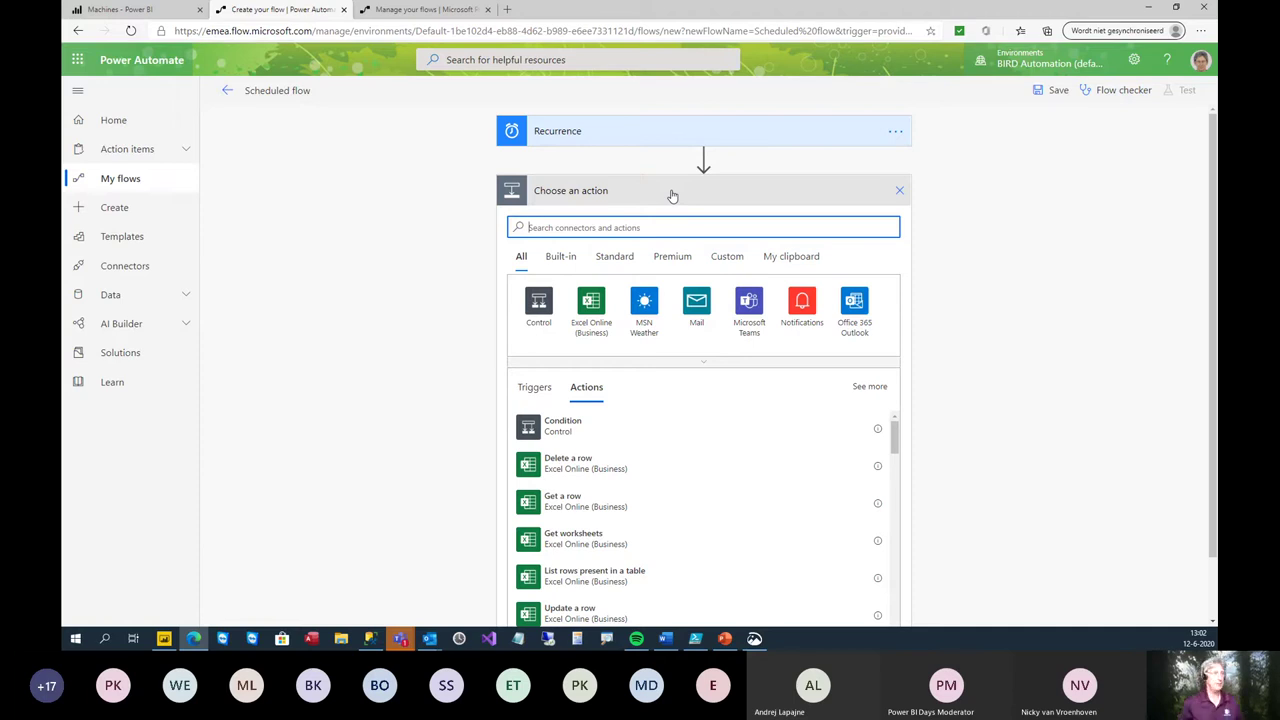
text(power bi)
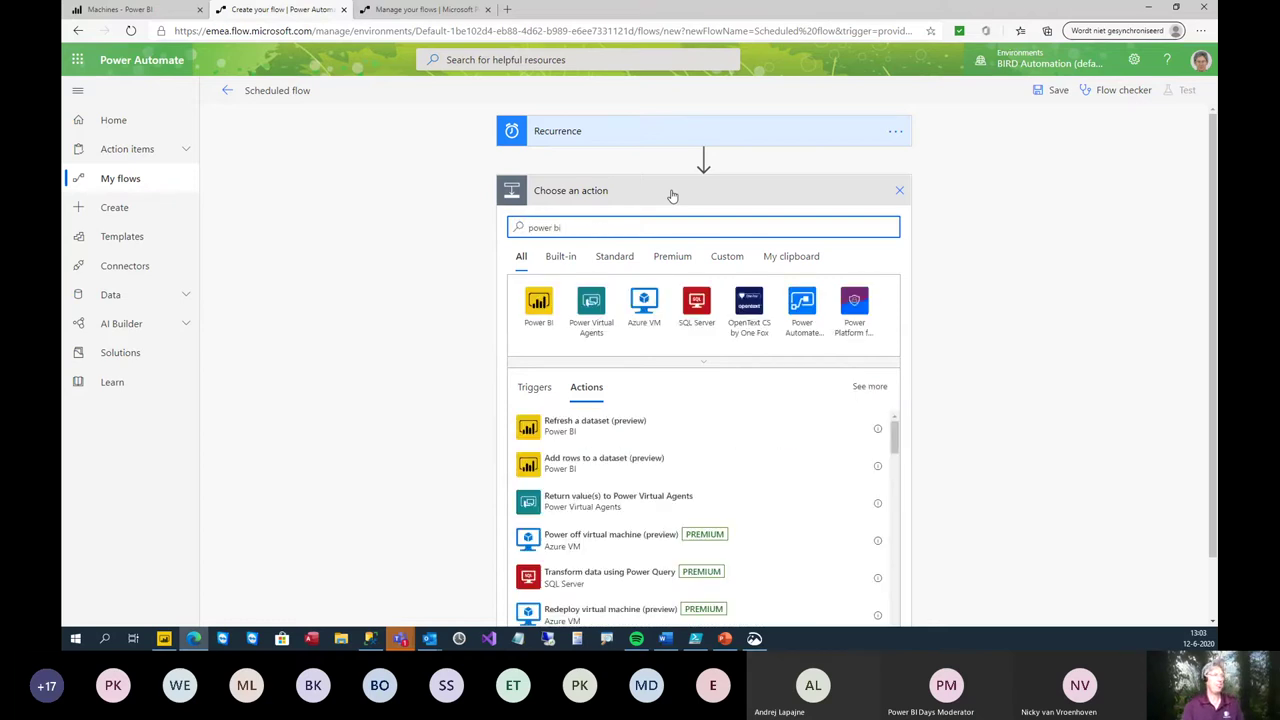
click(534, 316)
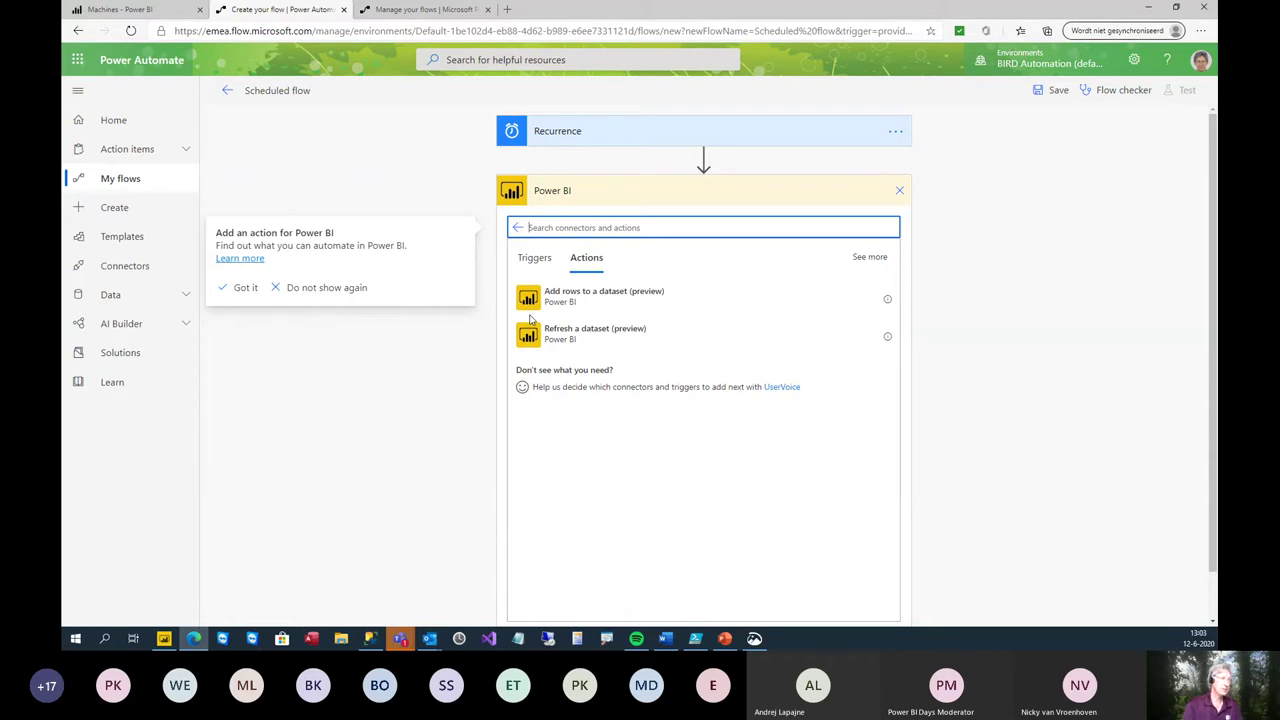
- Add the Power BI 'Refresh a dataset' action with its workspace set to Machines
click(580, 343)
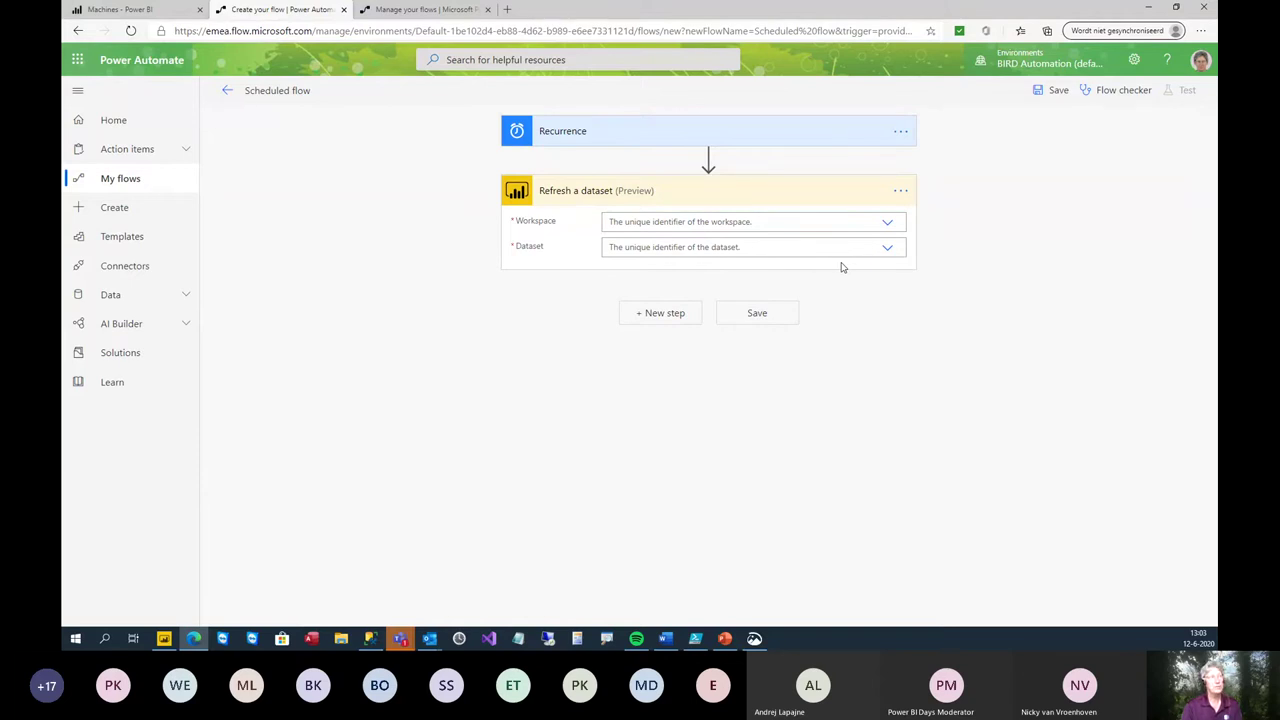
click(883, 225)
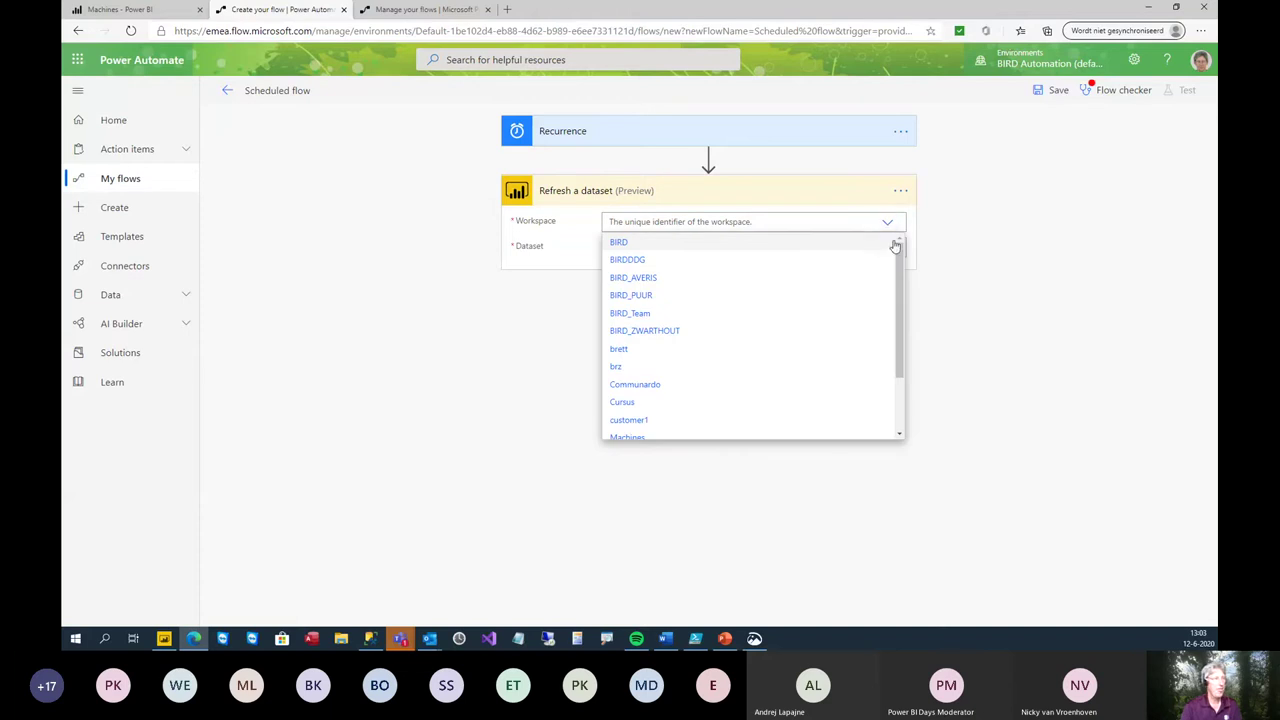
scroll(800, 303, down, 1)
click(630, 408)
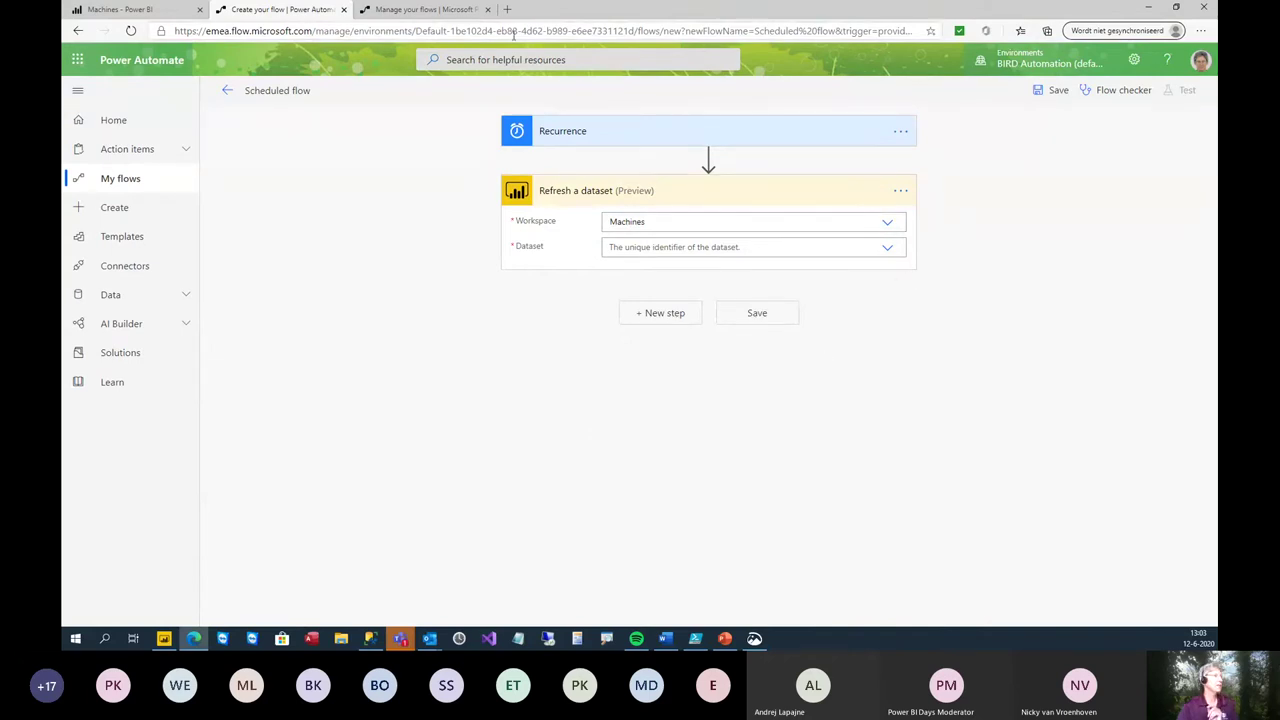
- Check the Machines workspace's datasets in Power BI, then return to the scheduled flow editor
click(110, 11)
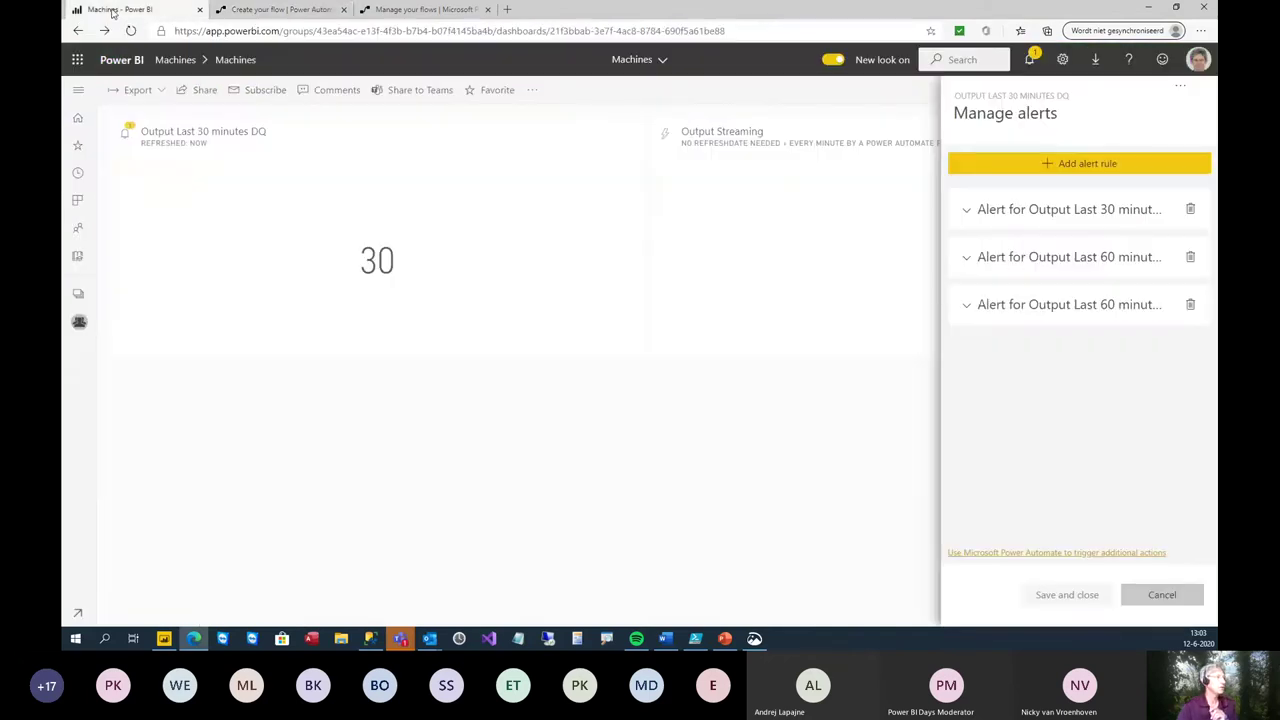
click(175, 59)
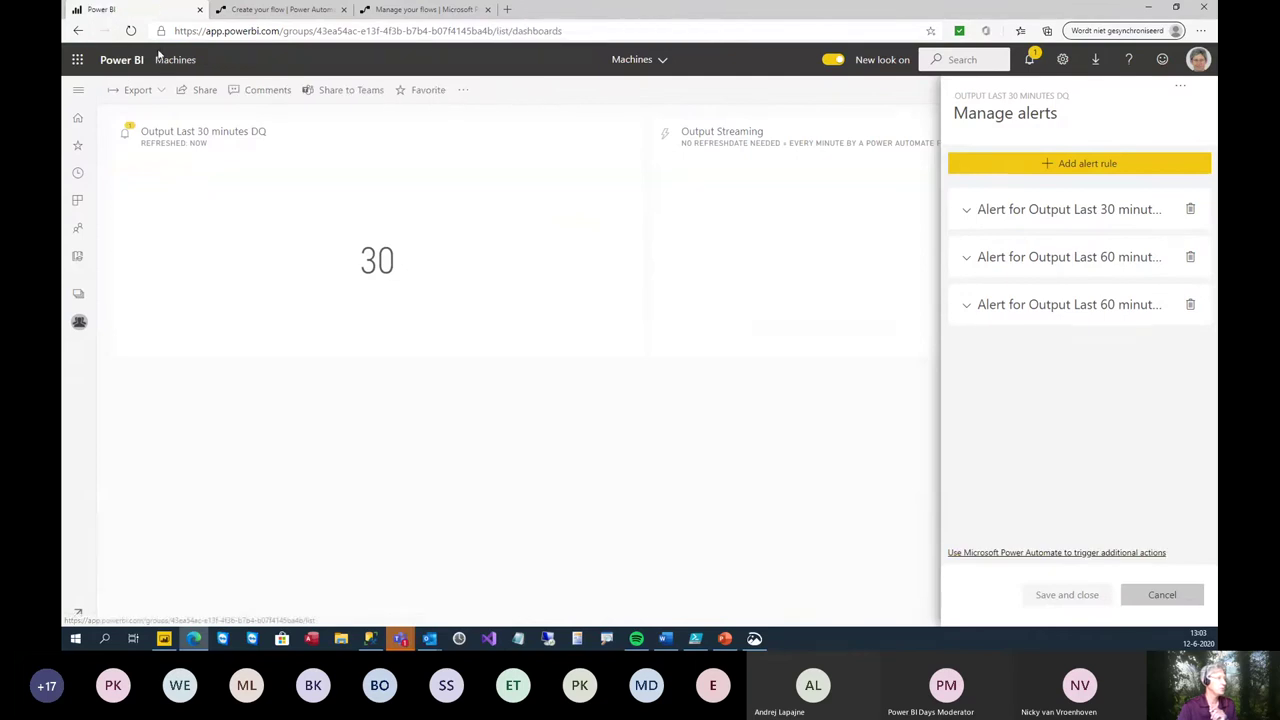
click(255, 342)
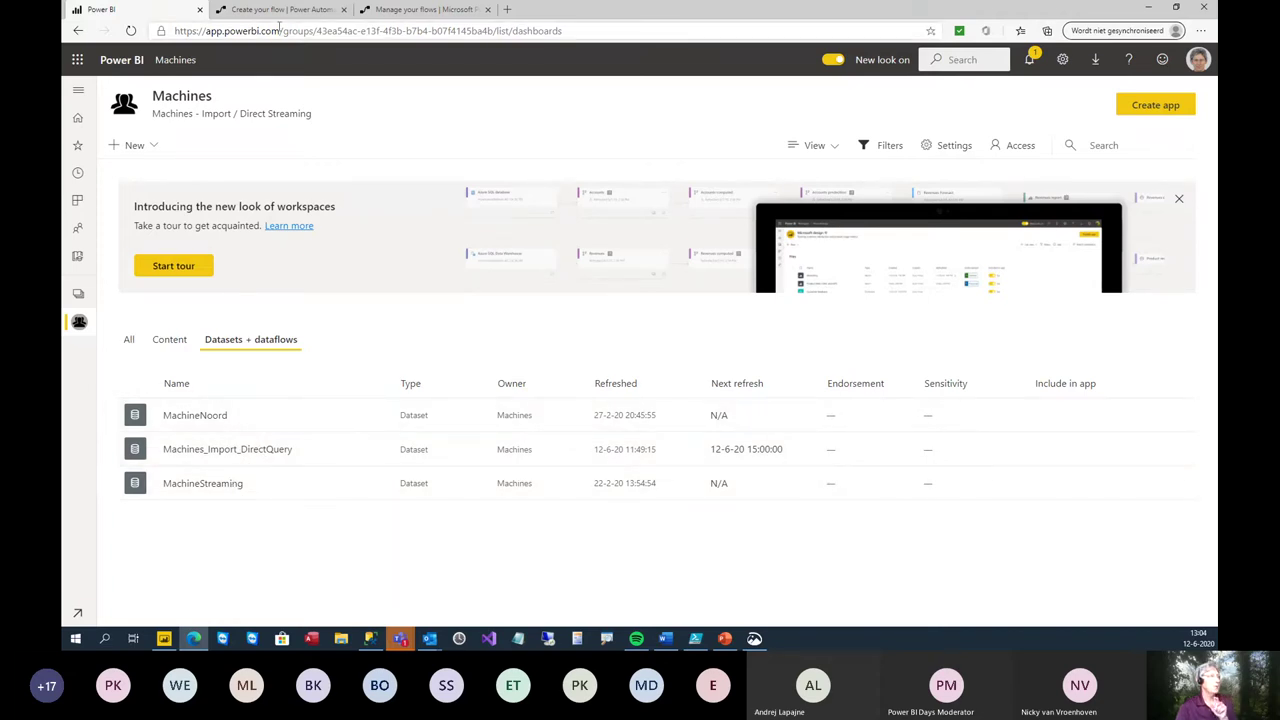
click(376, 10)
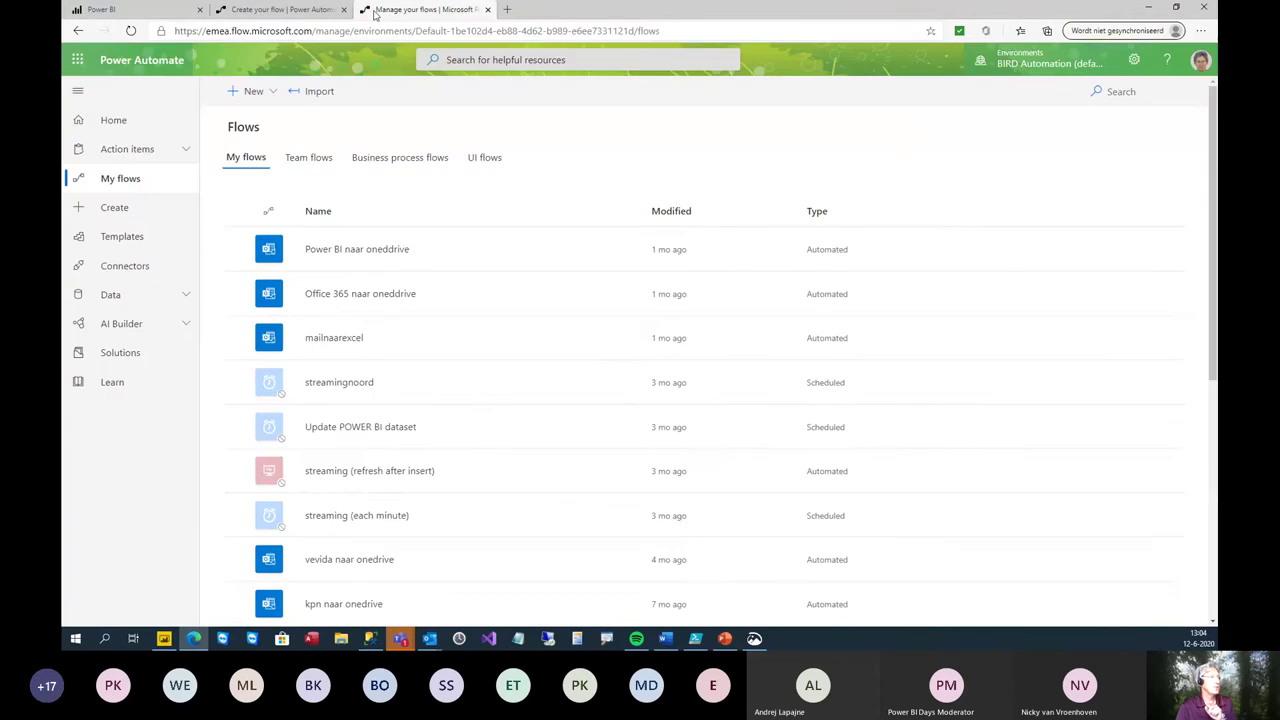
click(285, 11)
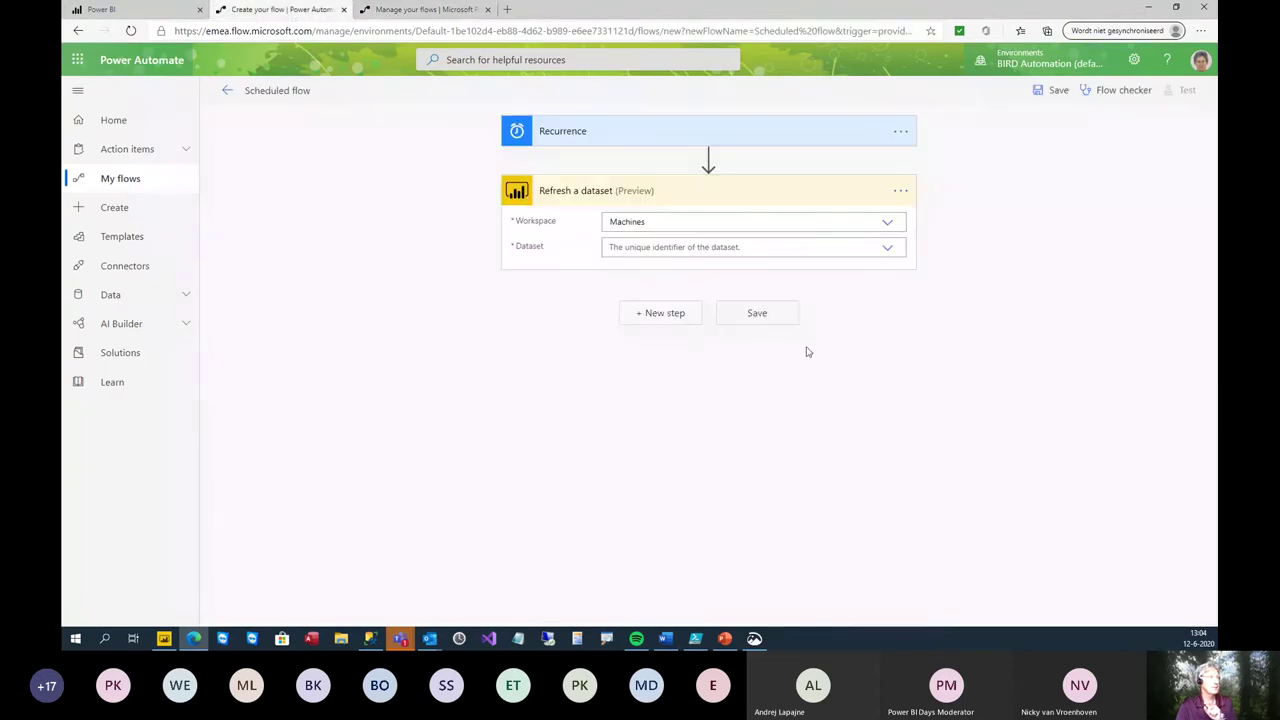
- Point the Refresh a dataset step at Machines_Import_DirectQuery, save the flow, and check Power BI
click(886, 251)
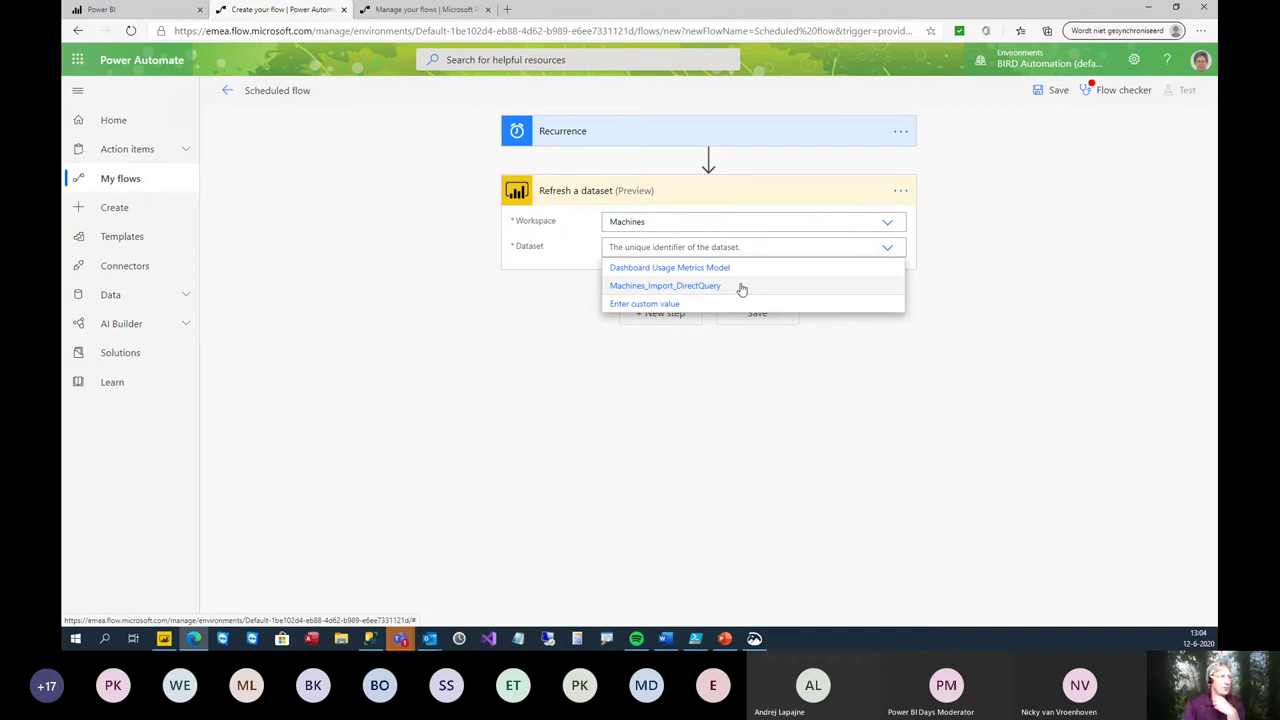
click(740, 288)
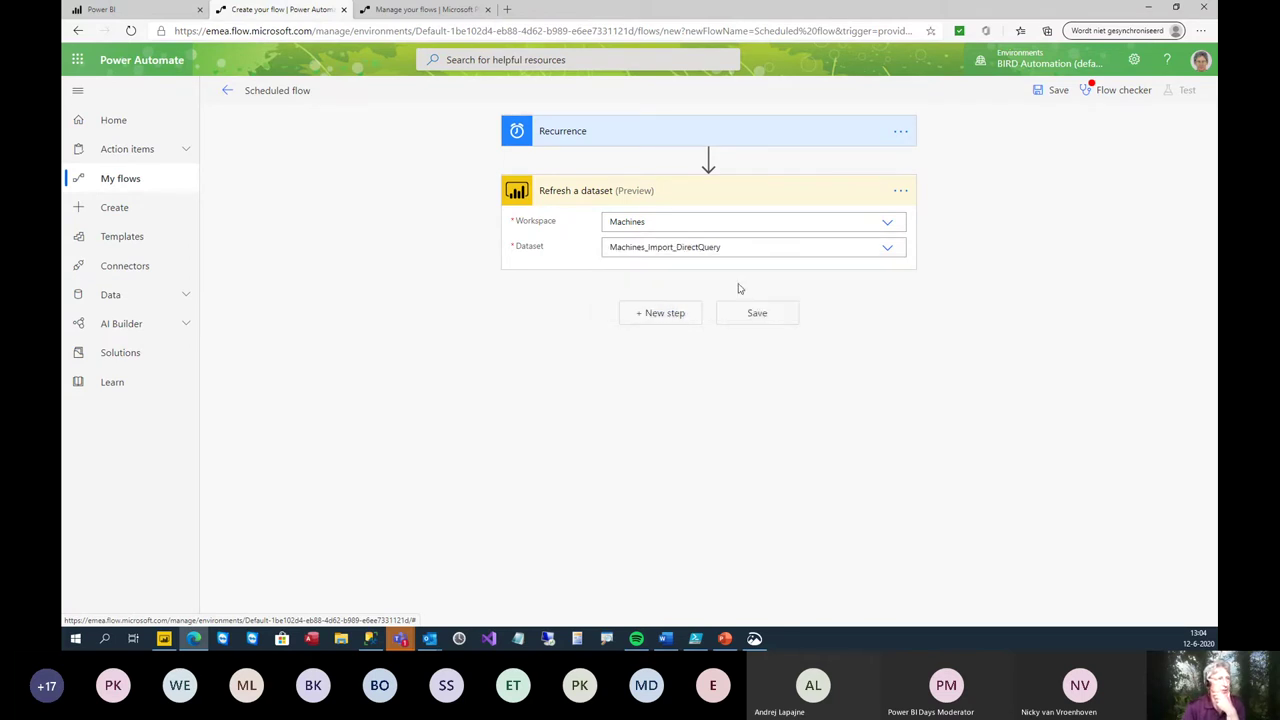
click(776, 310)
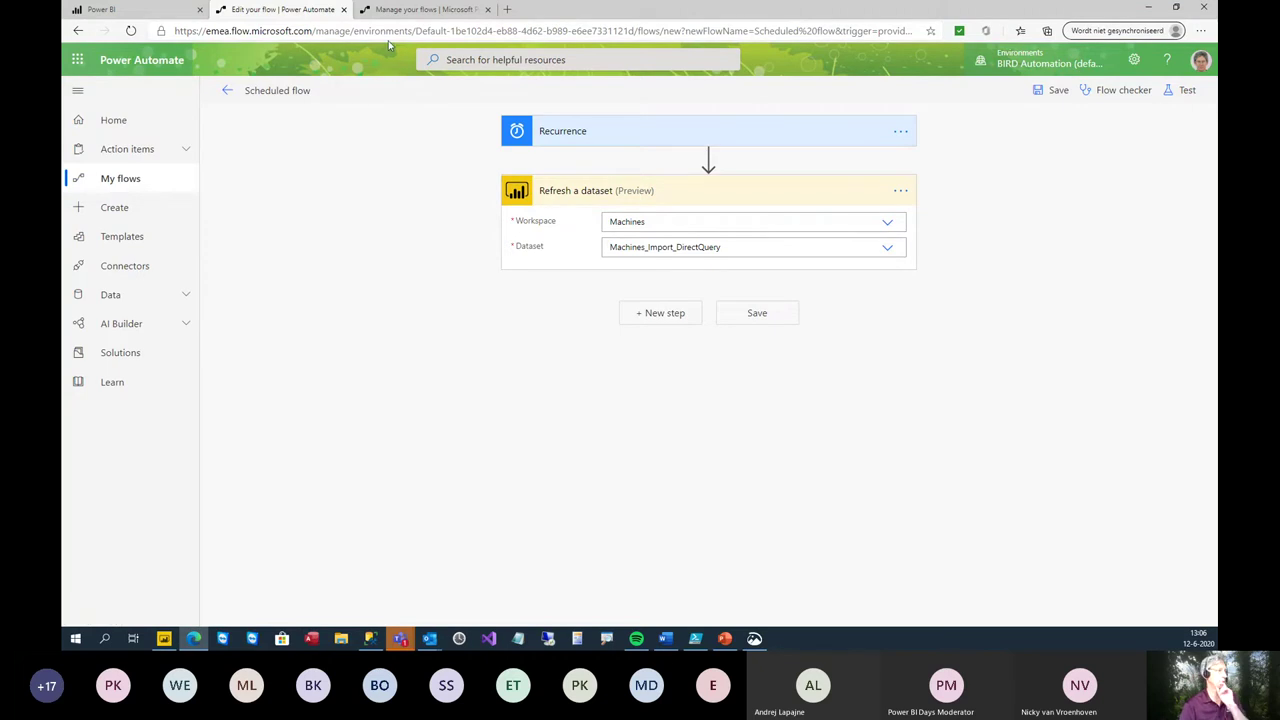
click(188, 18)
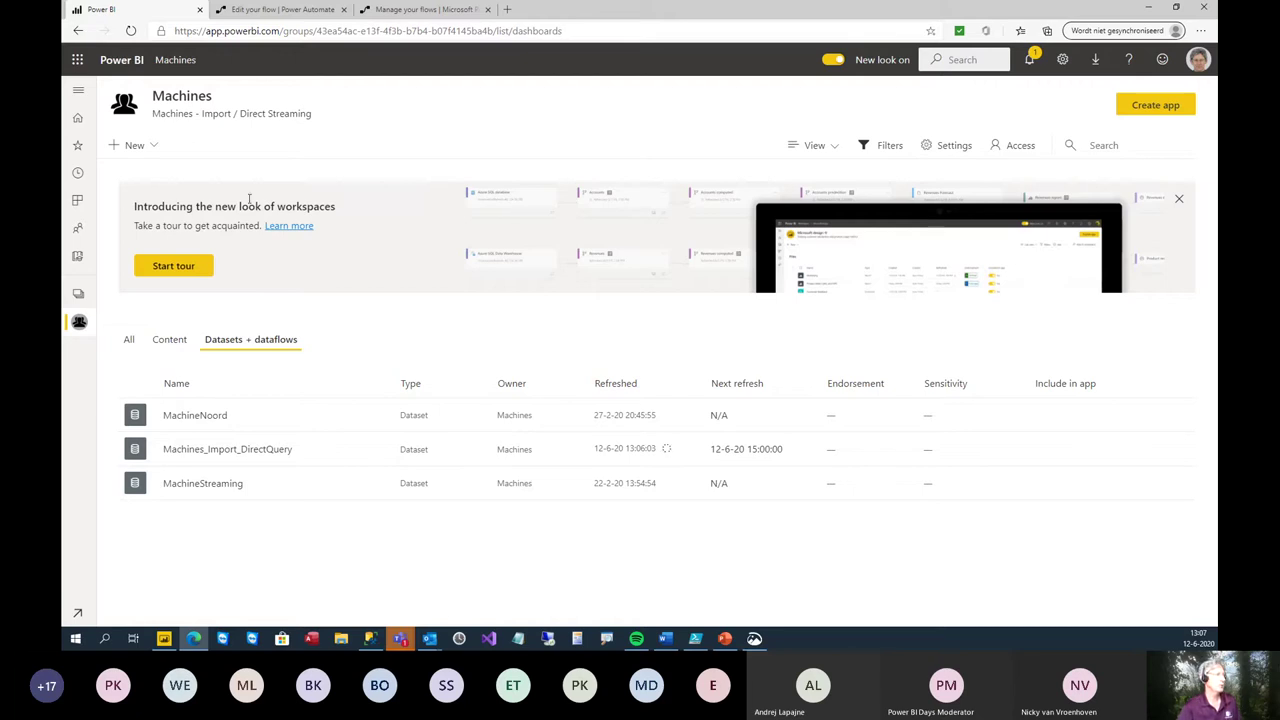
- Start a new streaming dataset with API as its source and continue to its form
click(150, 149)
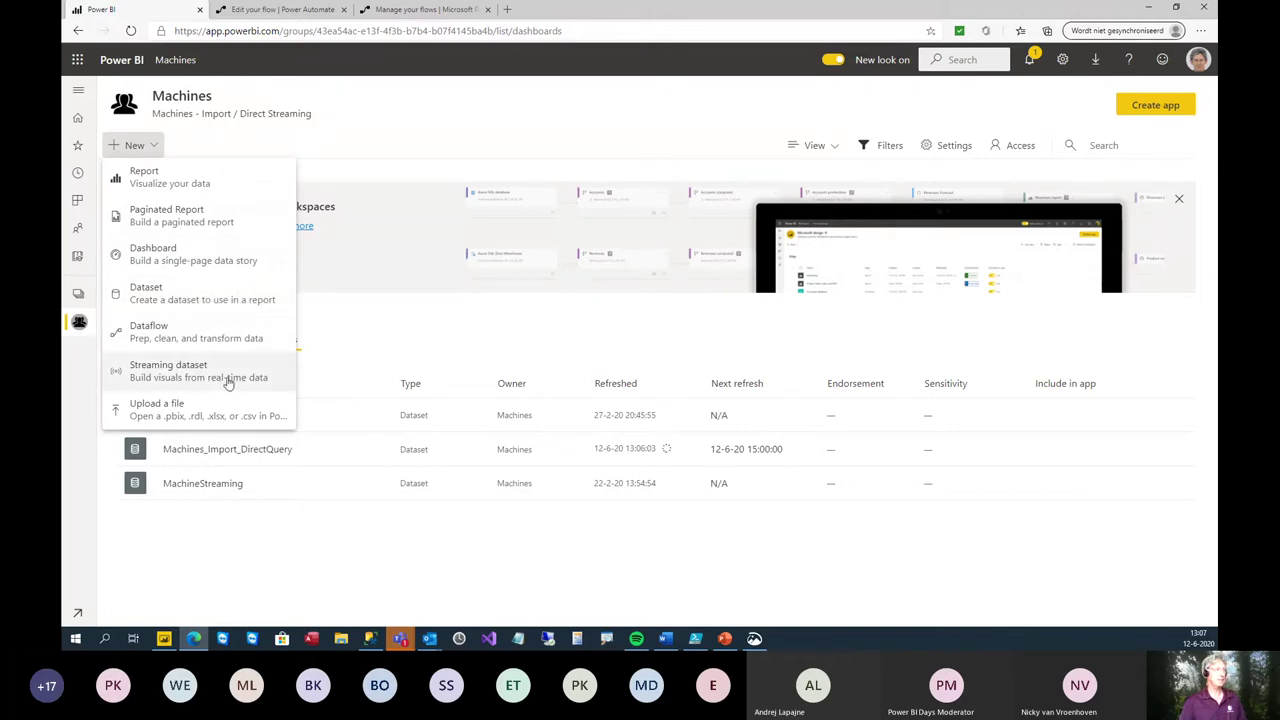
click(198, 370)
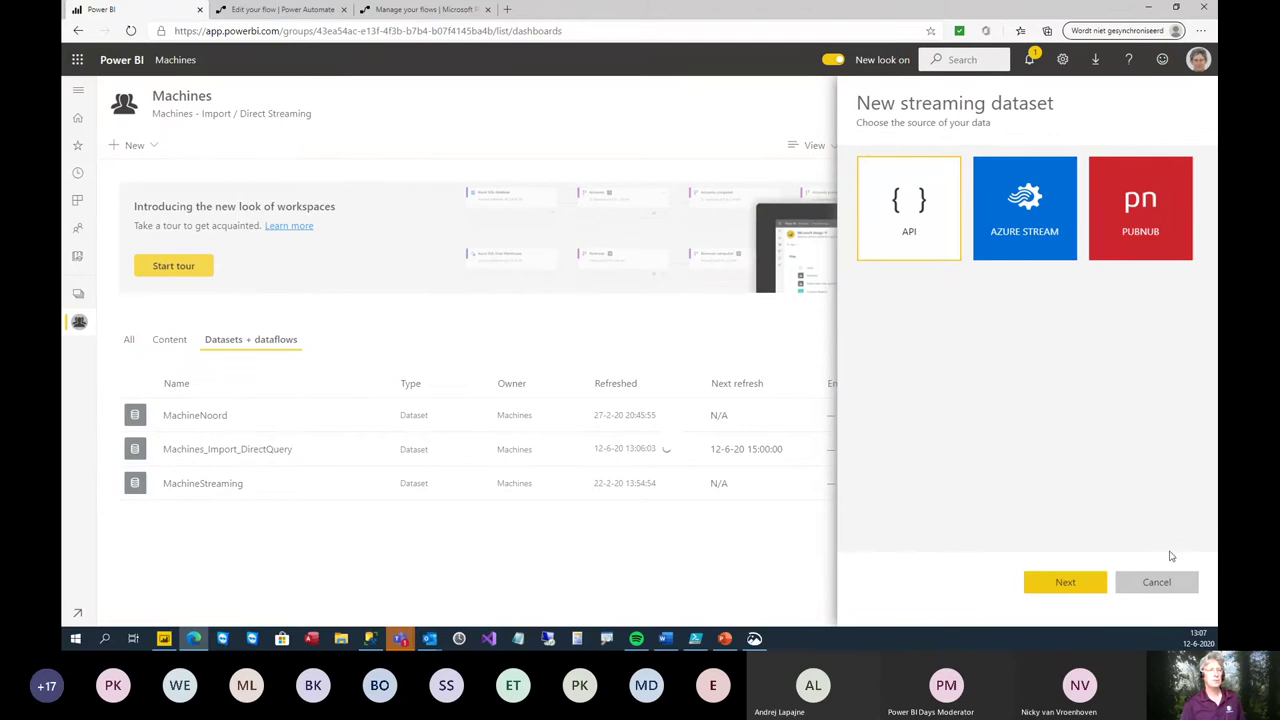
click(1158, 581)
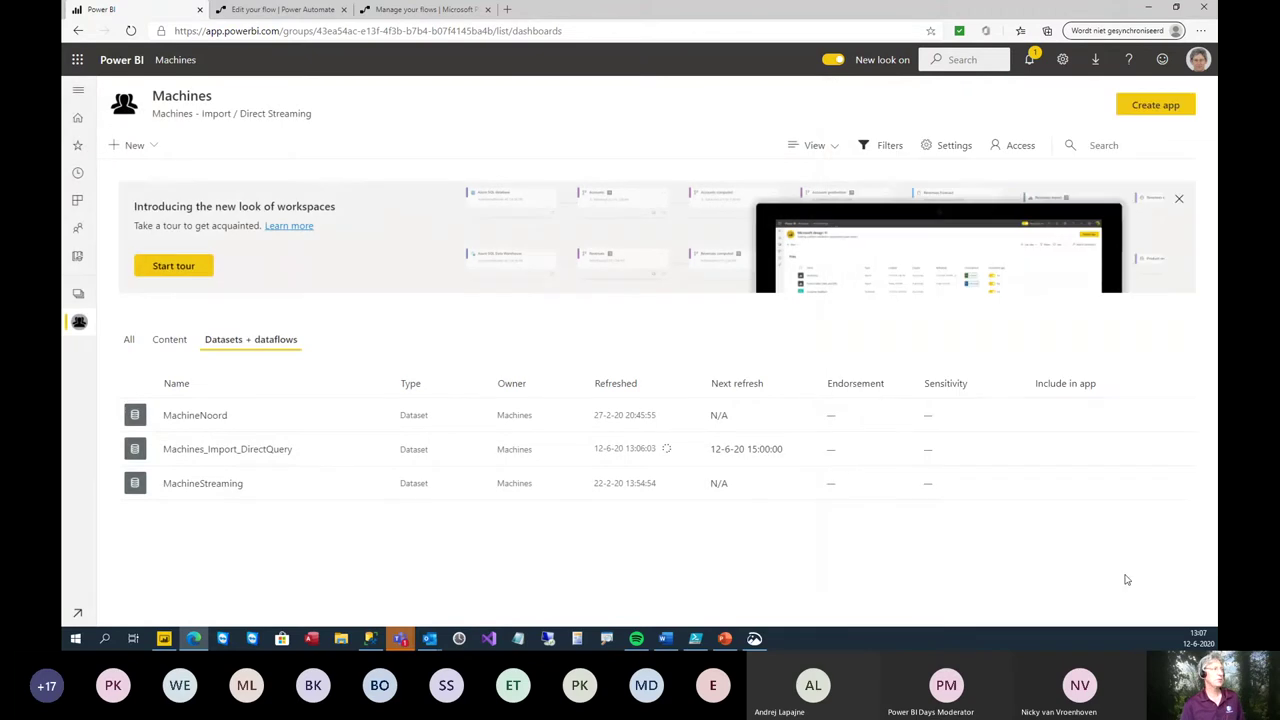
click(124, 145)
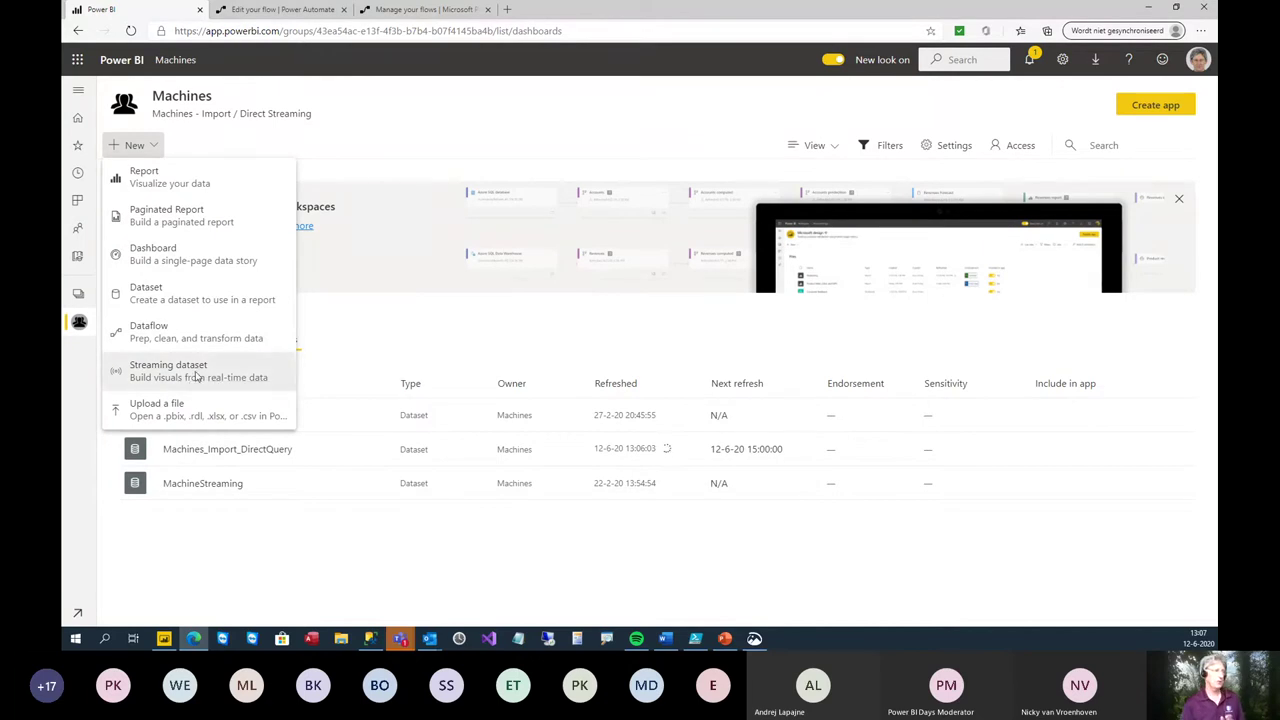
click(216, 385)
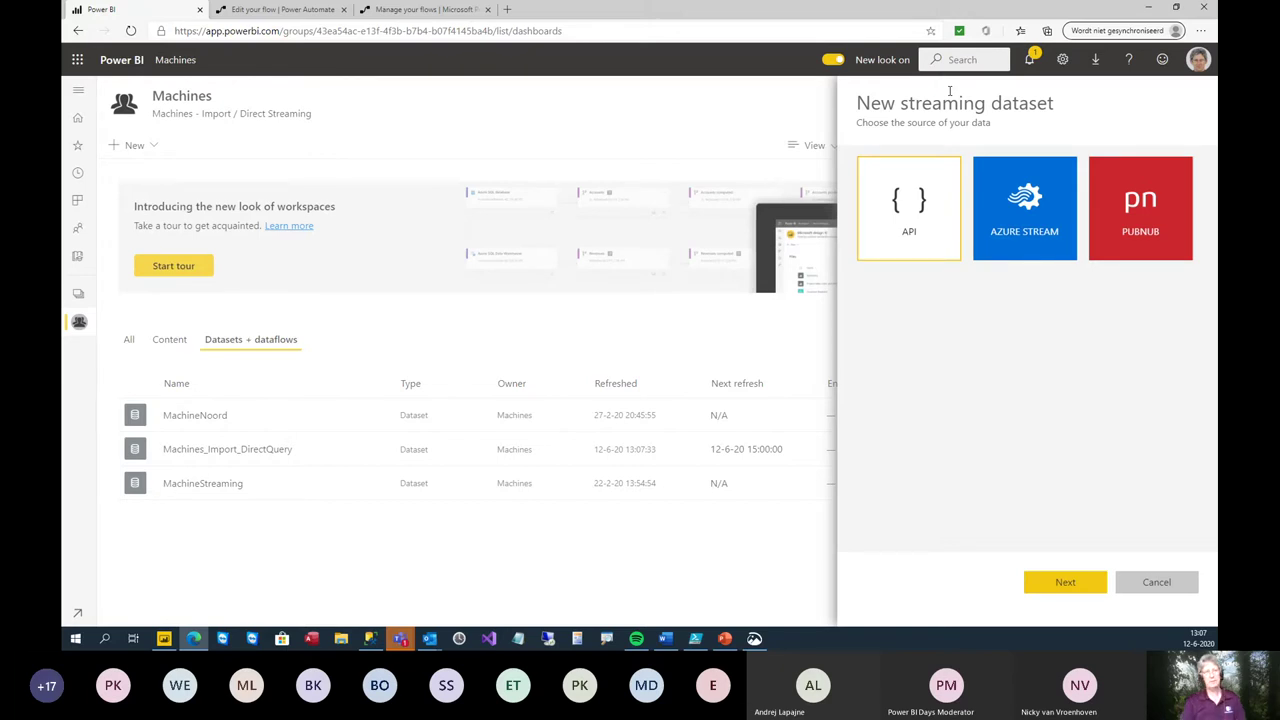
click(932, 234)
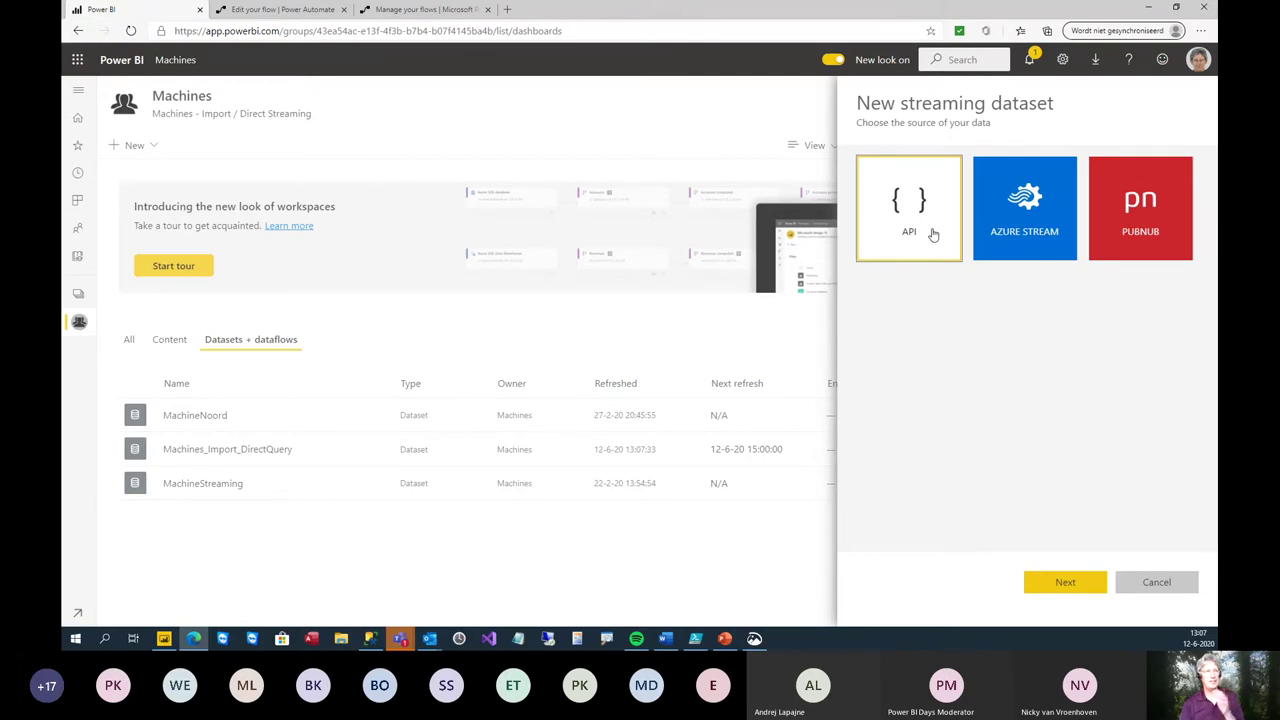
click(1056, 590)
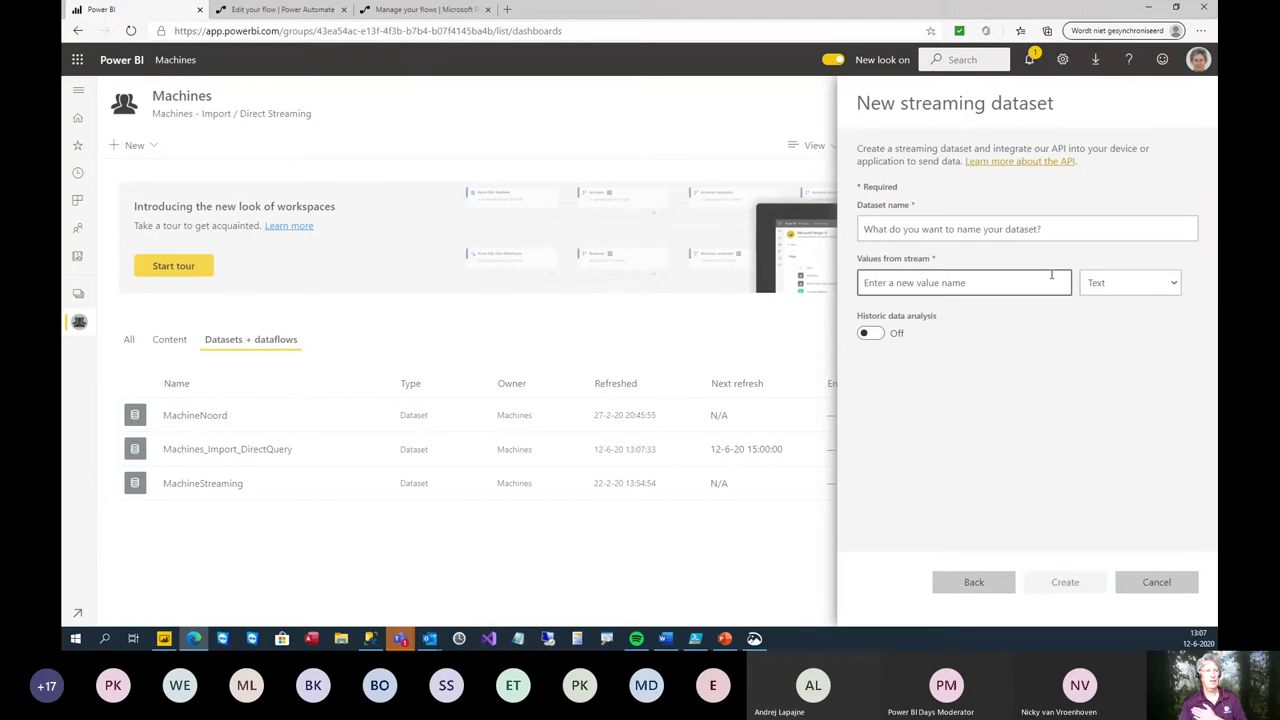
- Name the streaming dataset PowerBIDaysNetherlands, correcting the typo
click(1057, 230)
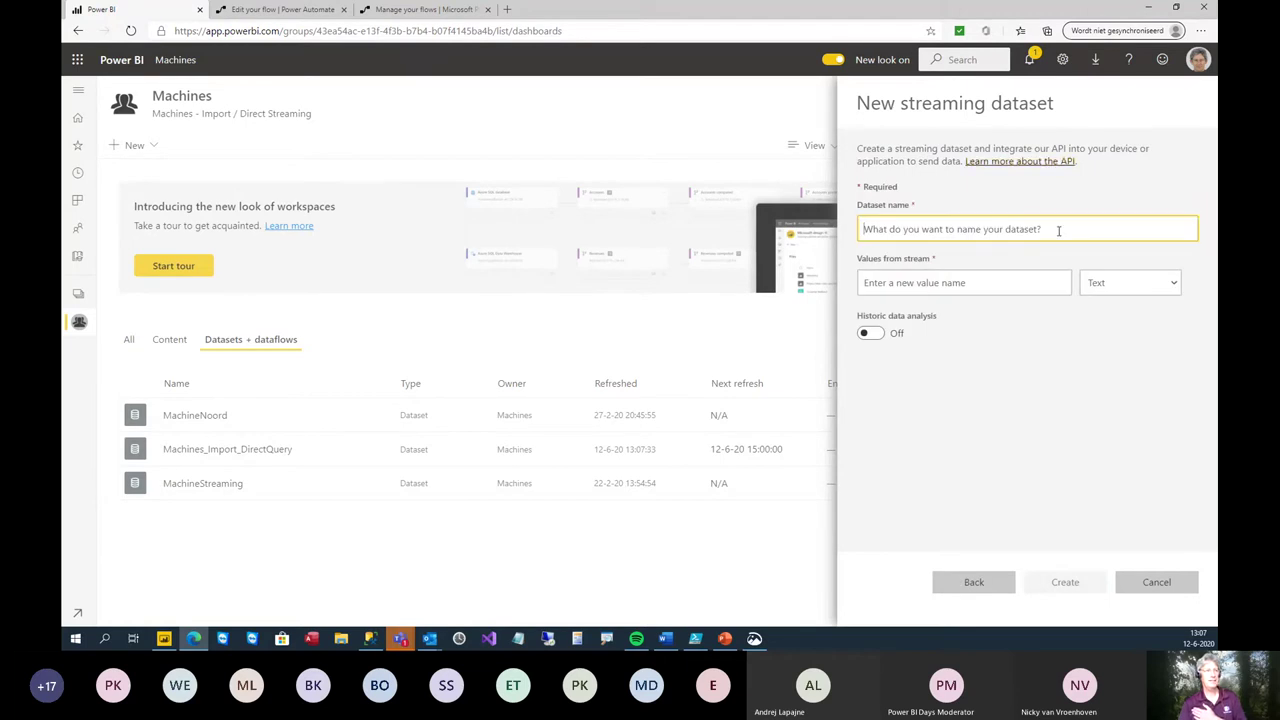
text(Power)
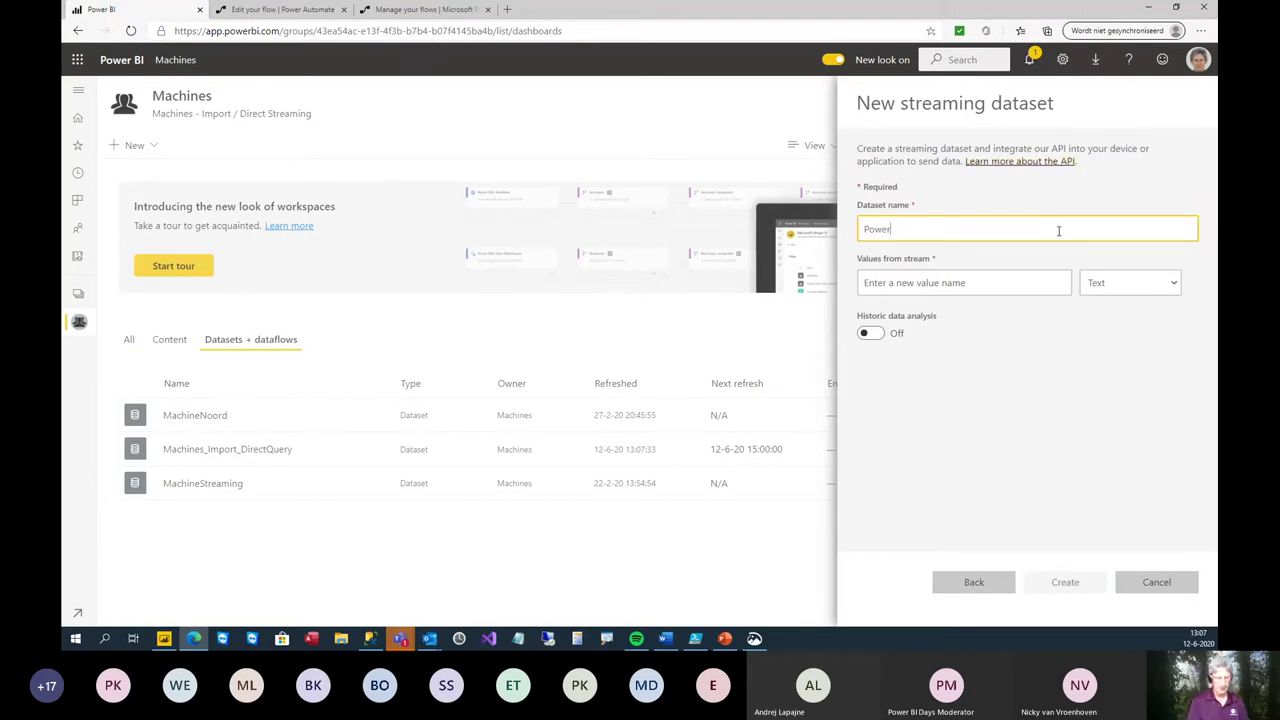
text(BIDaysNetherlands)
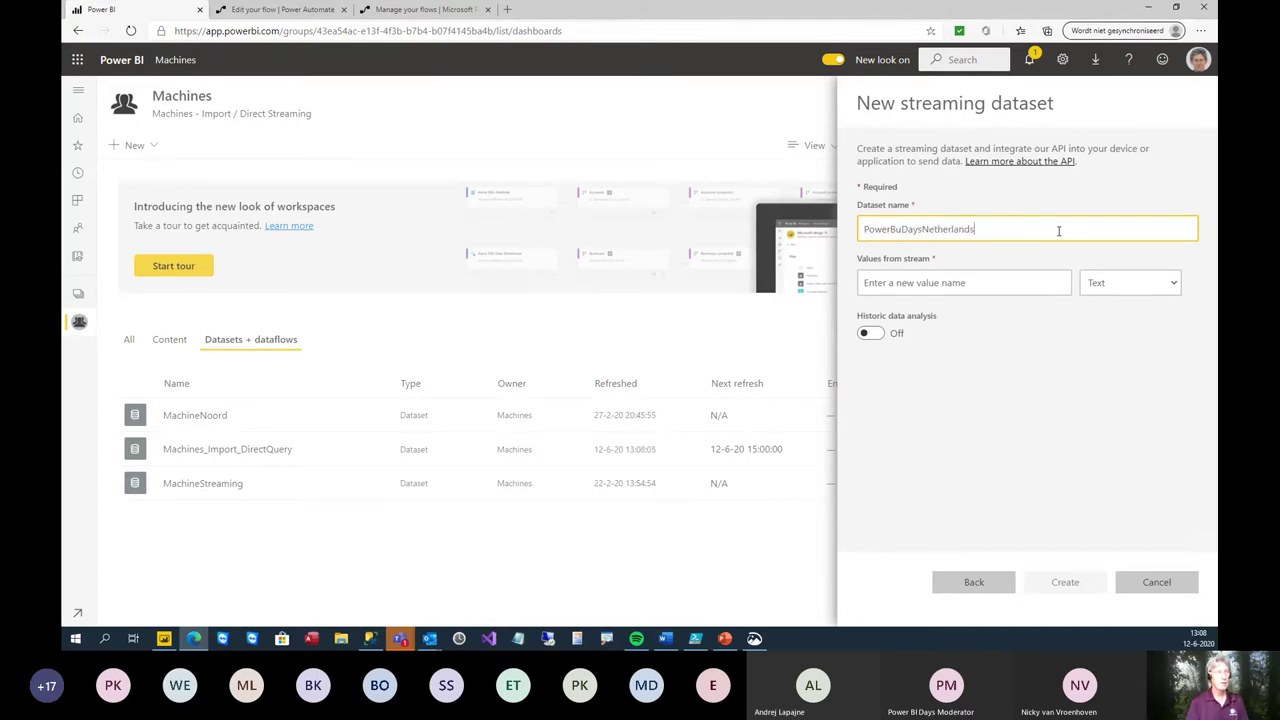
key(Left)
key(Left)
key(Left)
key(Left)
key(Left)
key(Left)
key(Left)
key(Left)
key(Left)
key(Left)
key(Left)
key(BackSpace)
text(I)
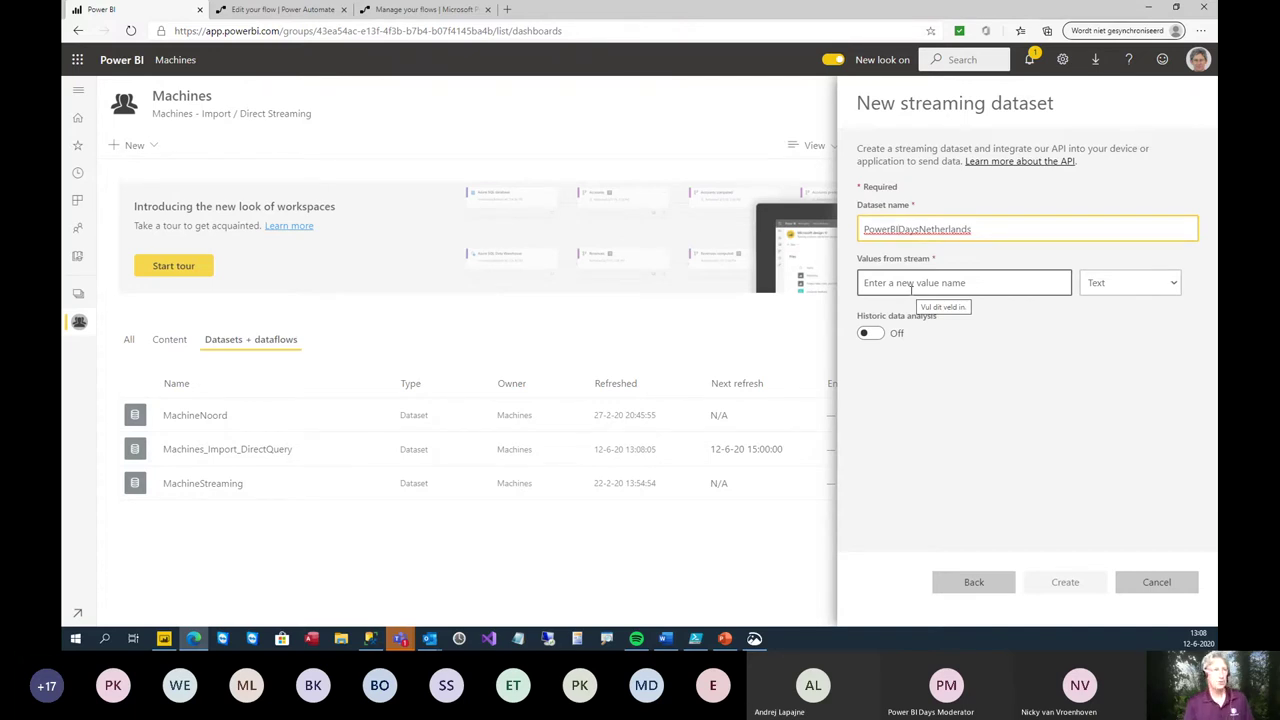
- Add MachineName as the first stream value, then switch to SQL Server Management Studio
click(910, 288)
text(M)
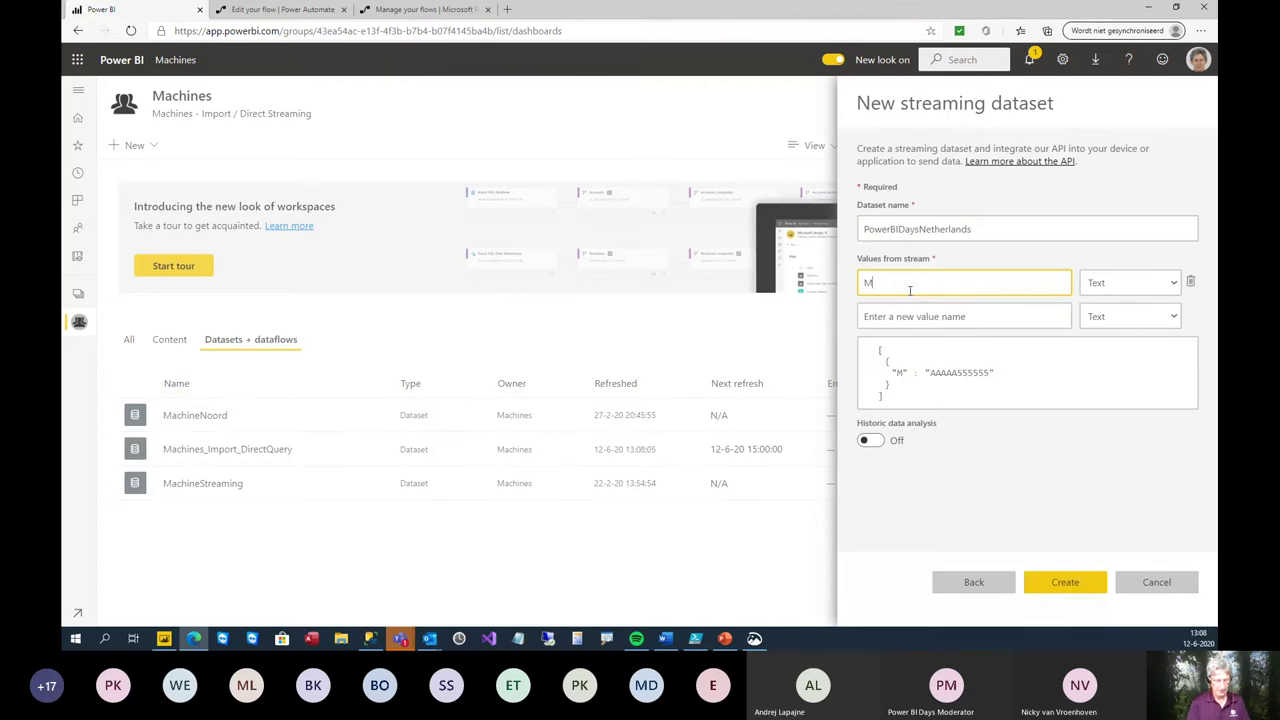
text(achineName)
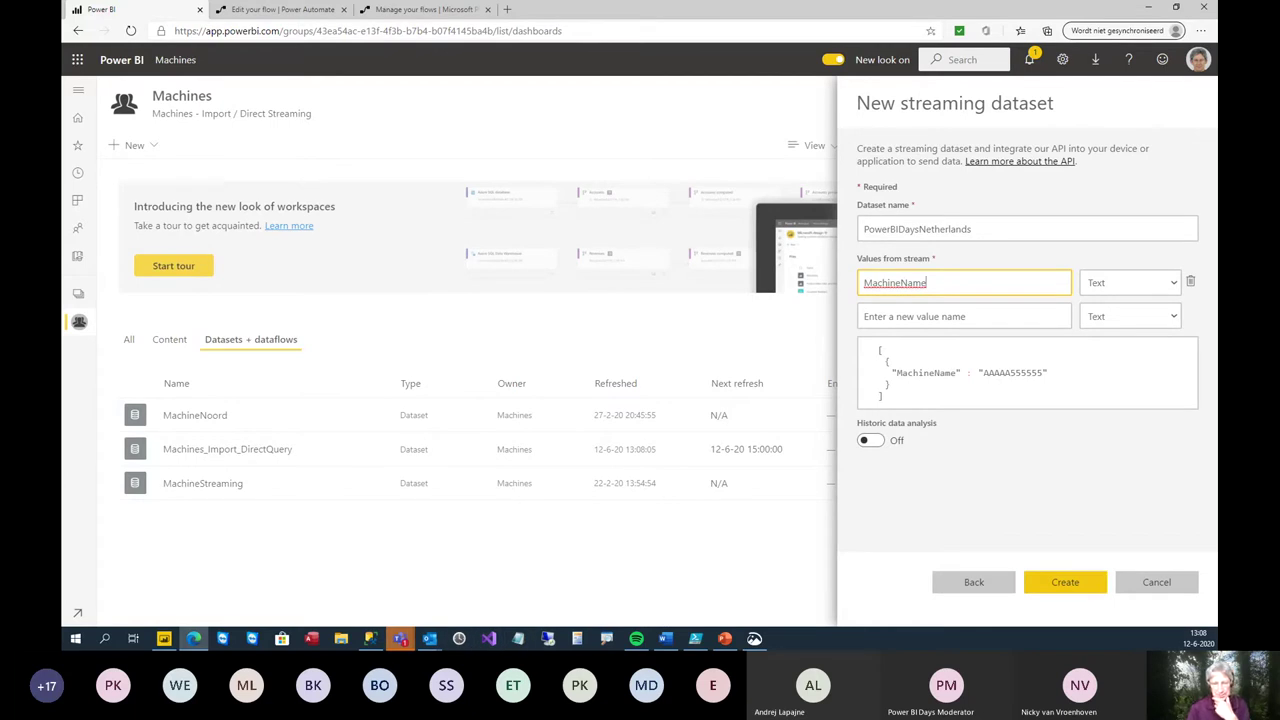
key(alt+Tab)
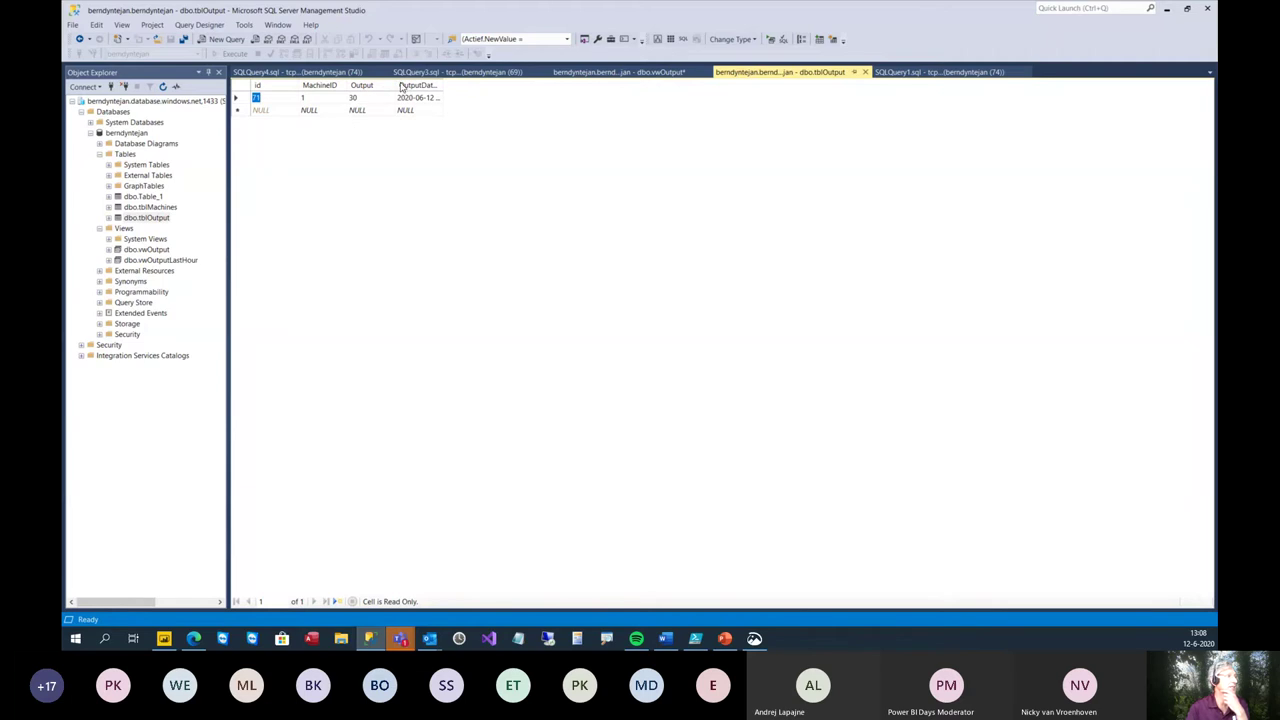
- Widen the Output column and query the top 1000 rows of dbo.vwOutput
drag(397, 88, 414, 88)
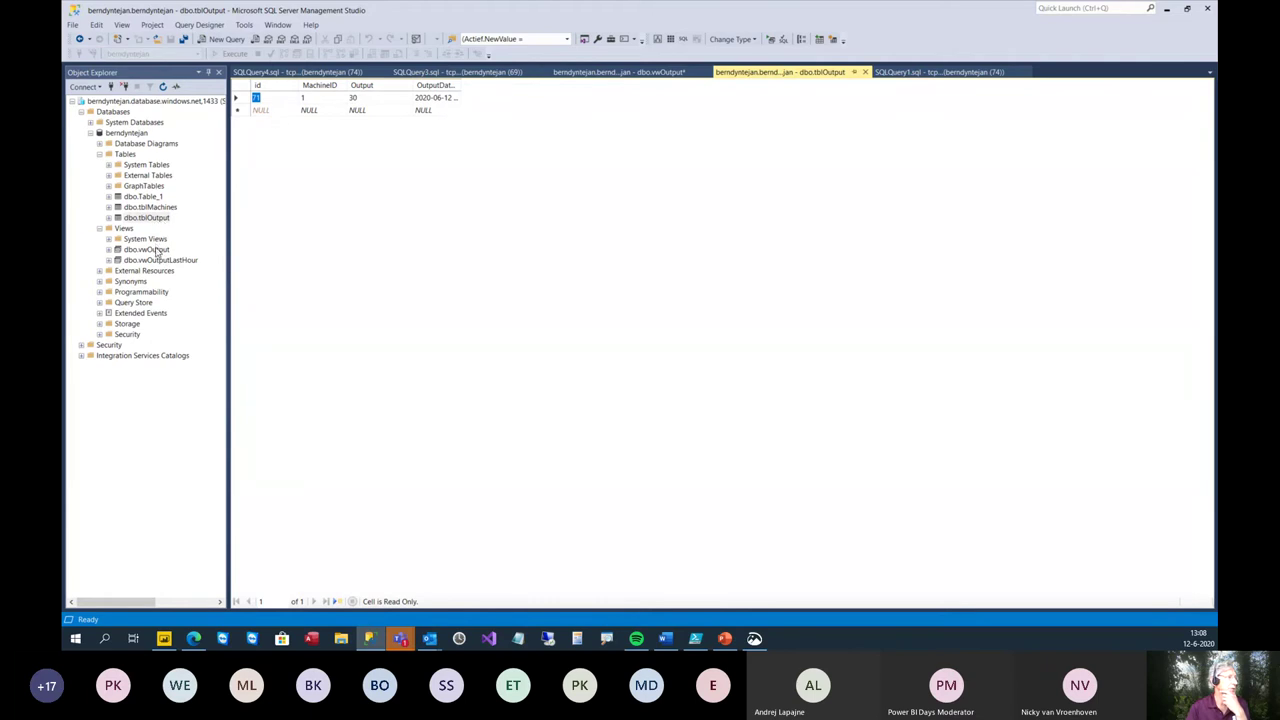
click(155, 250)
right_click(157, 252)
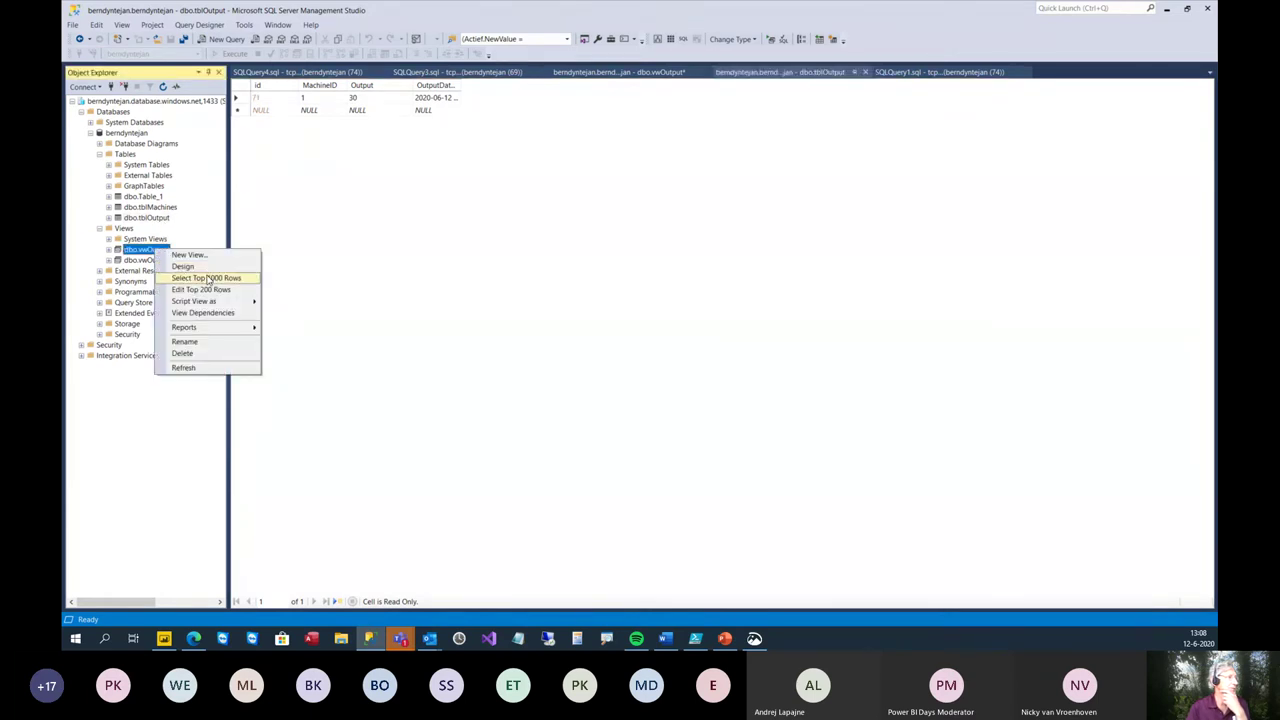
click(207, 275)
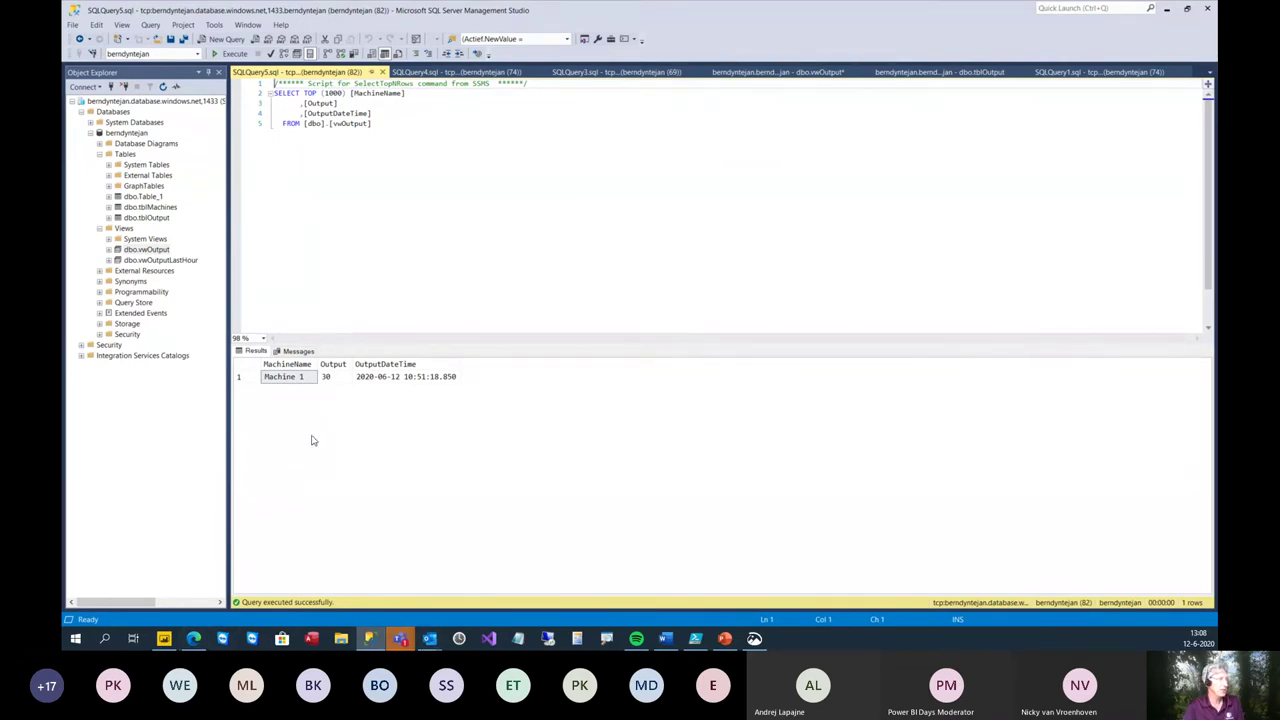
- Back in Power BI, add a second stream value named Output
click(193, 638)
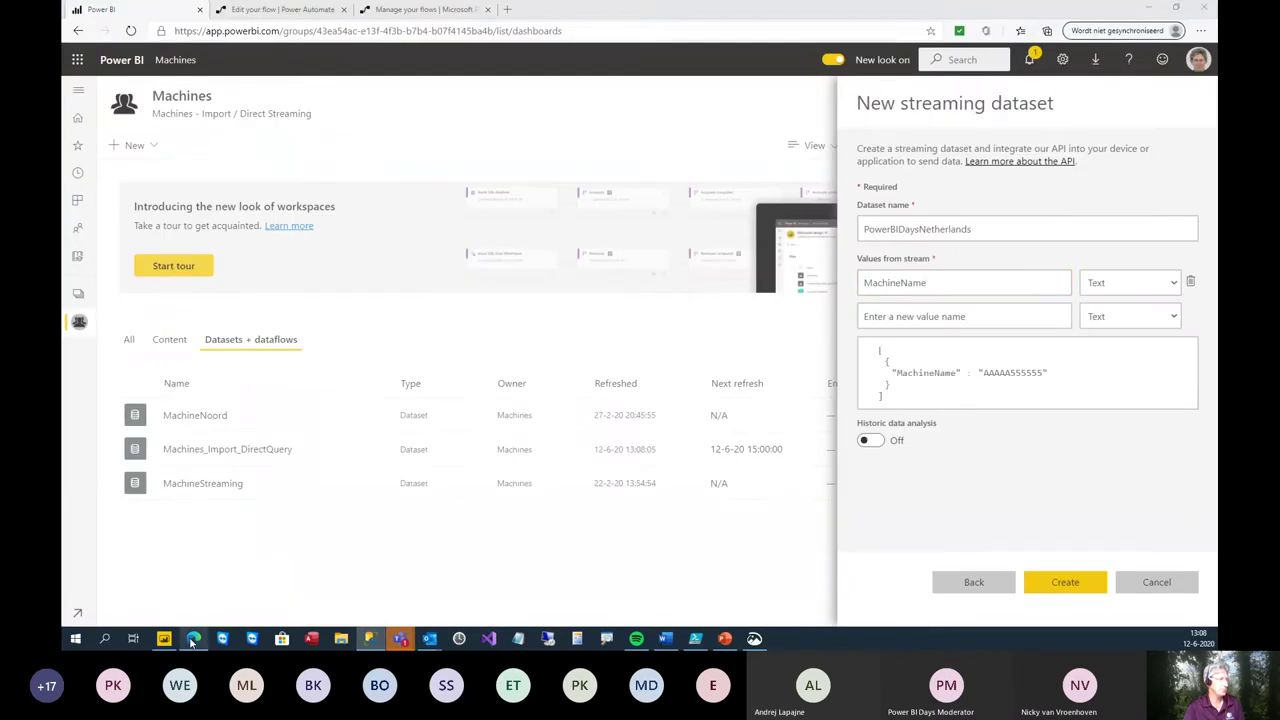
click(926, 284)
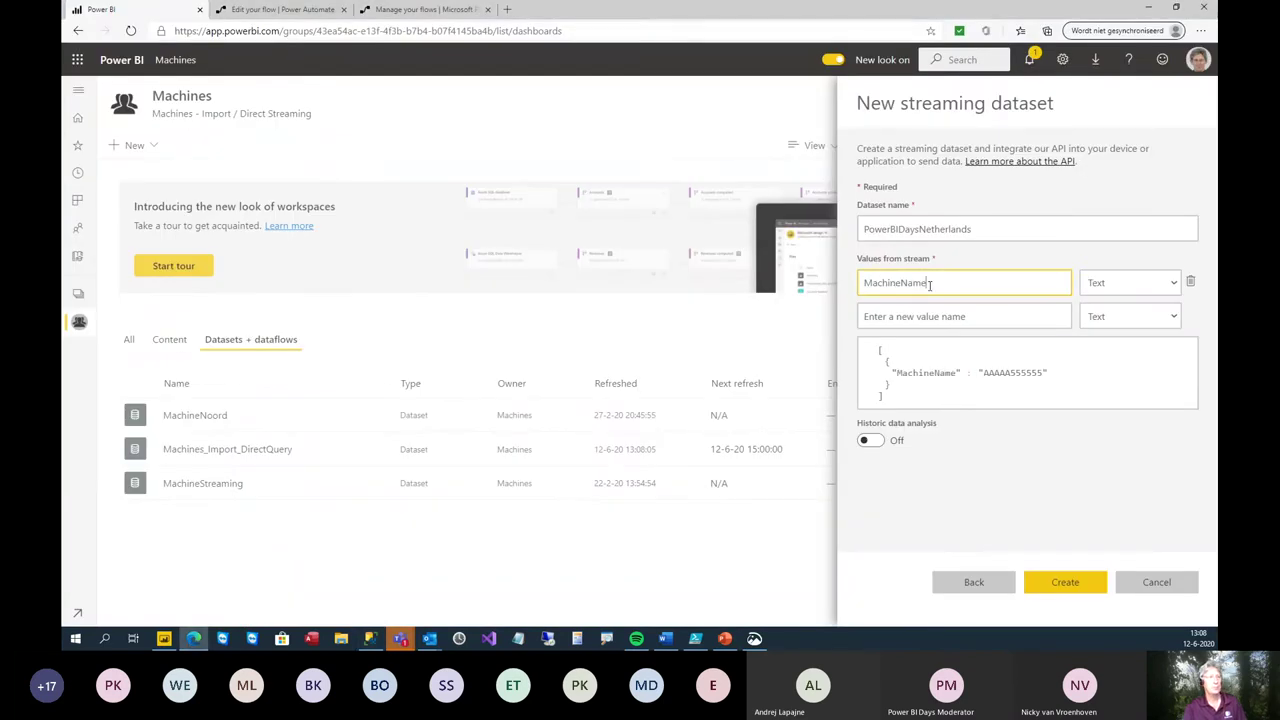
click(1000, 318)
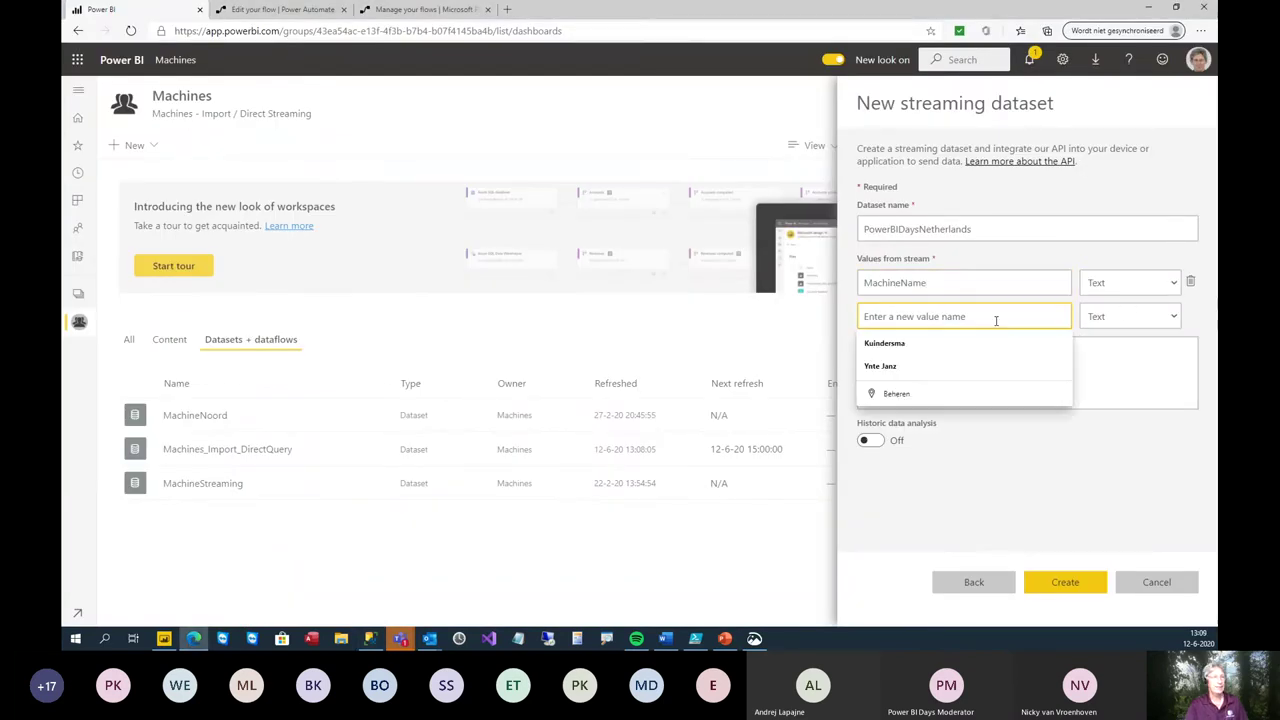
text(Oput)
key(BackSpace)
key(BackSpace)
key(BackSpace)
text(otp)
key(BackSpace)
key(BackSpace)
key(BackSpace)
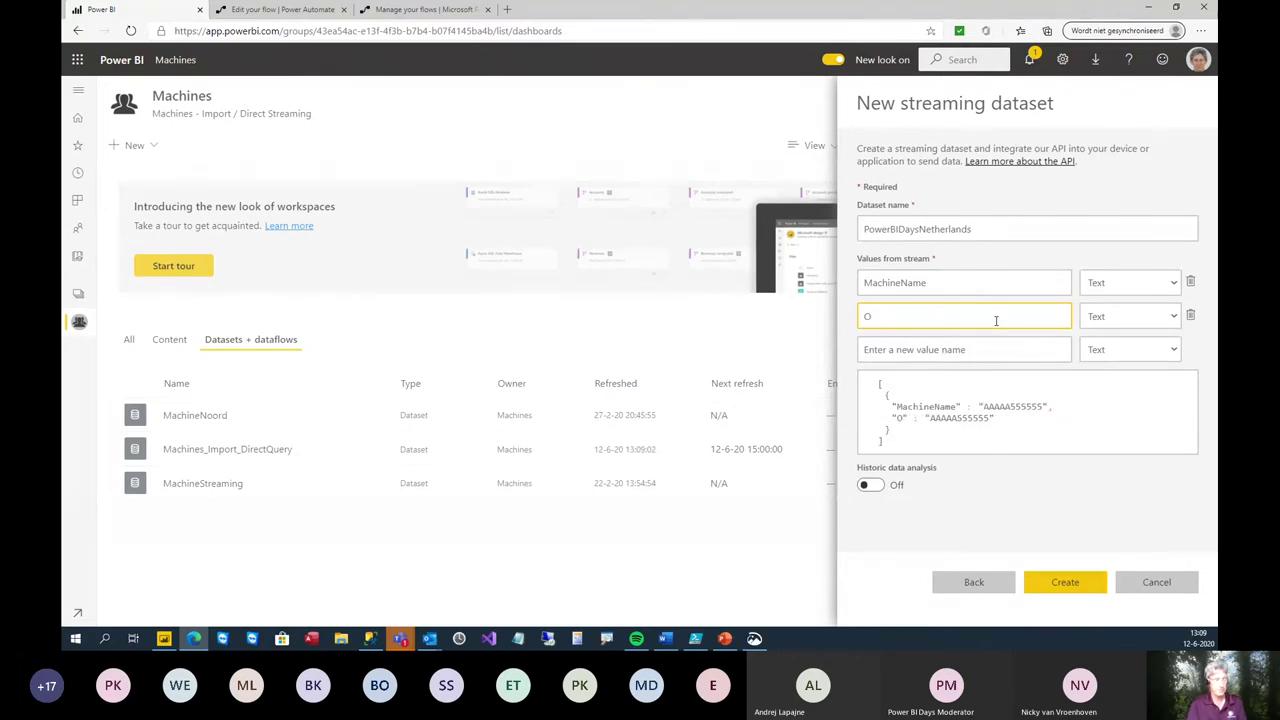
text(utput)
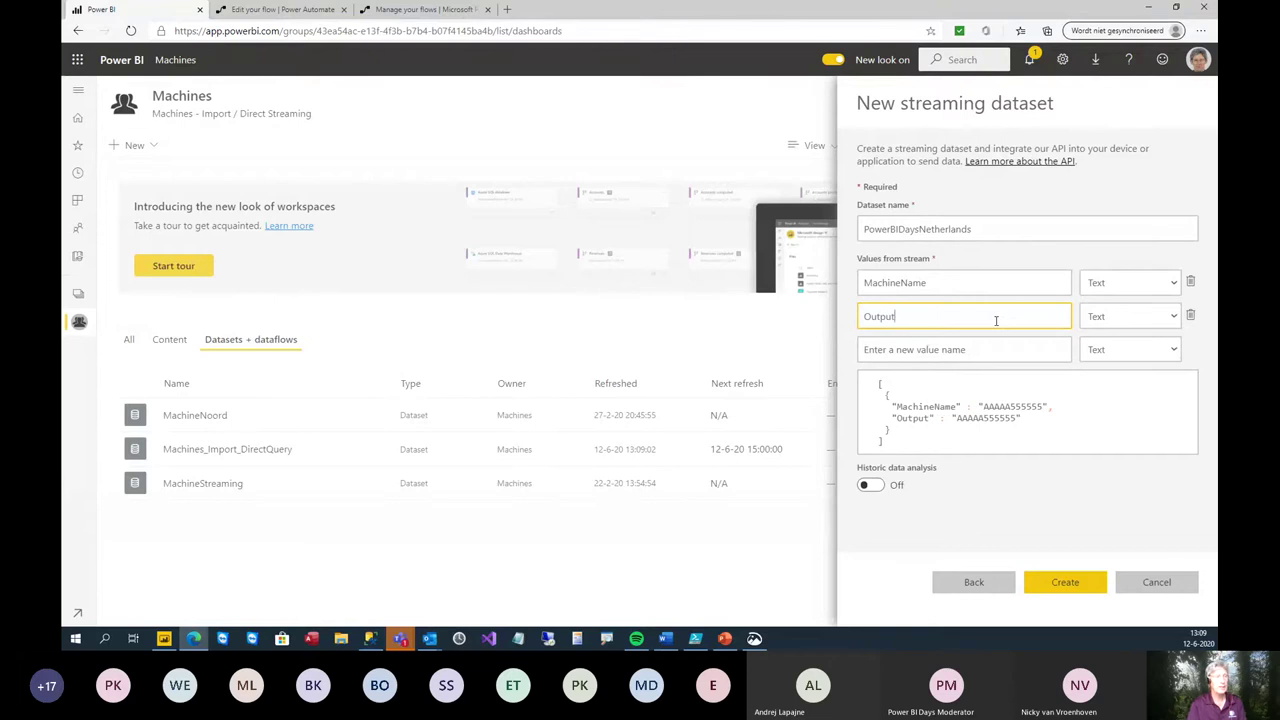
- Make Output a Number value and switch on historic data analysis
click(1165, 318)
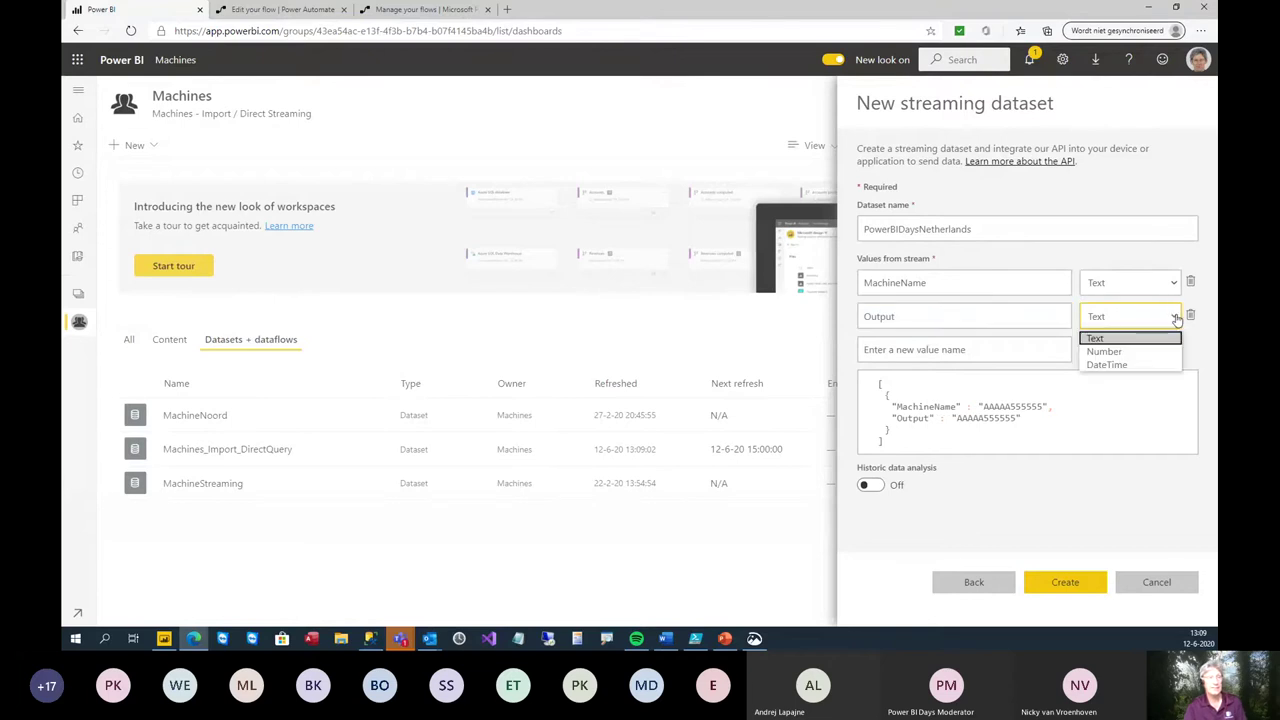
click(1142, 352)
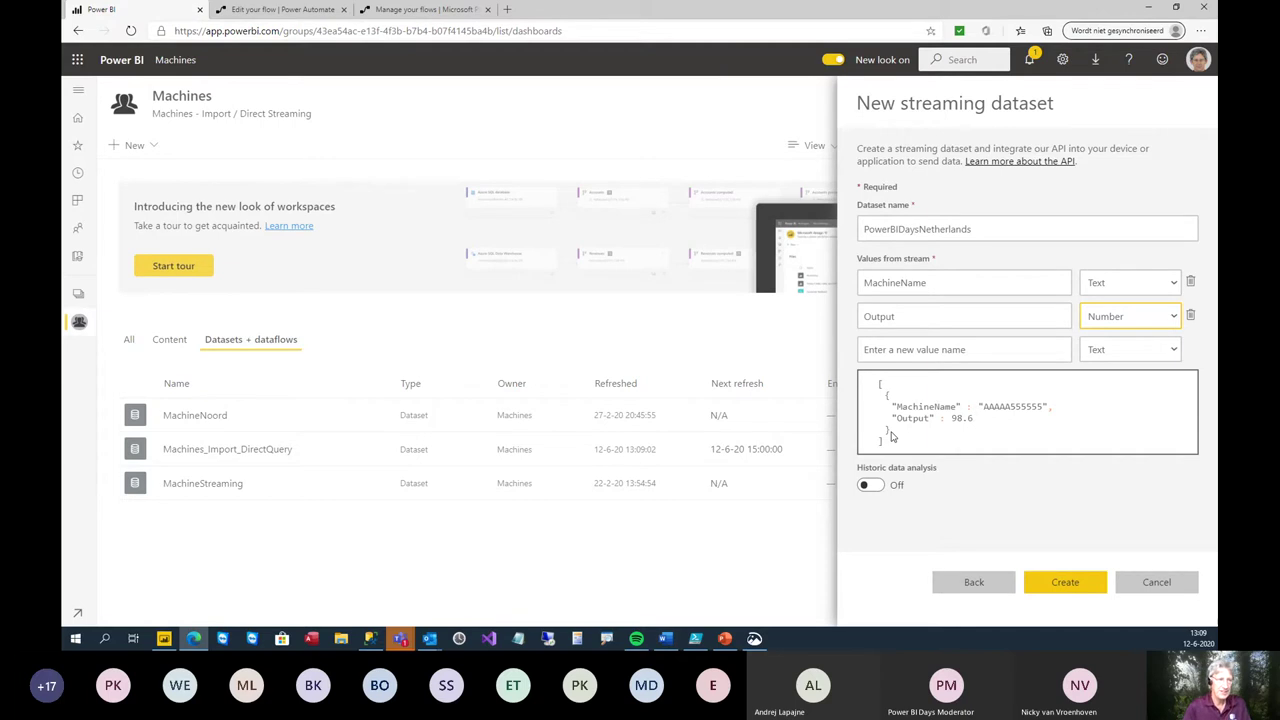
click(871, 486)
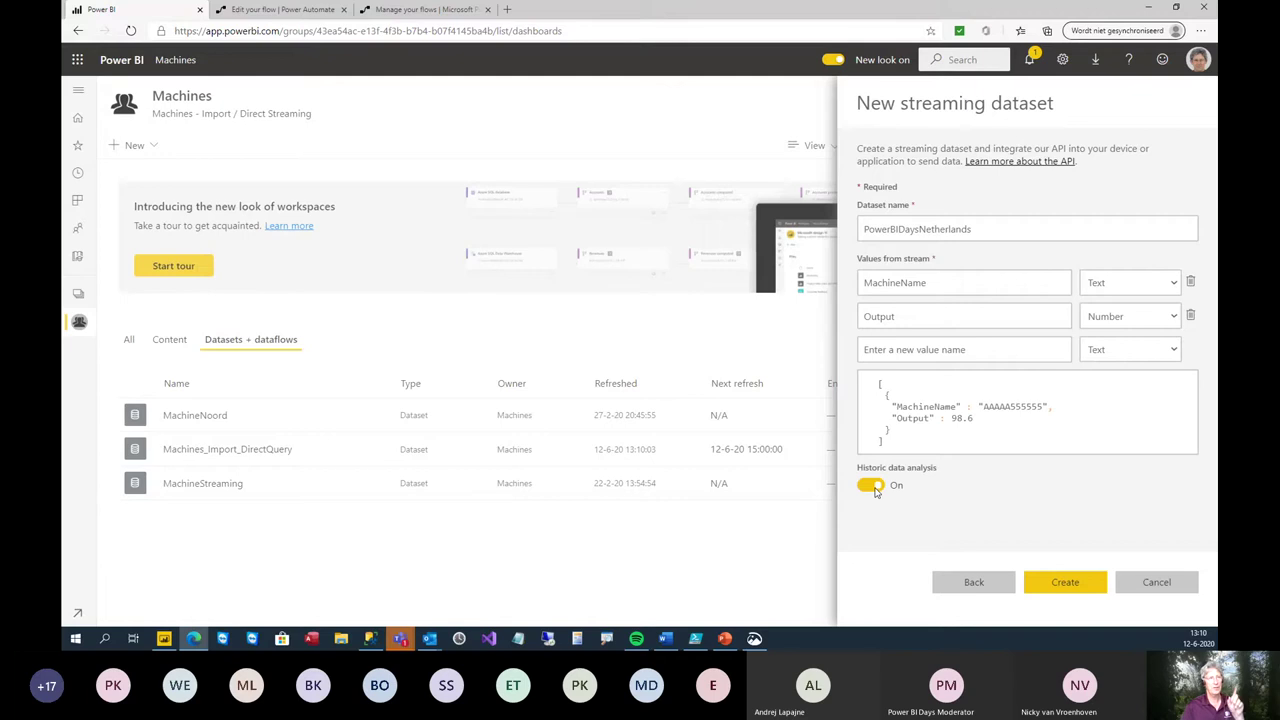
- Create the PowerBIDaysNetherlands dataset, review its push URL and PowerShell sample, then close the panel
click(1072, 589)
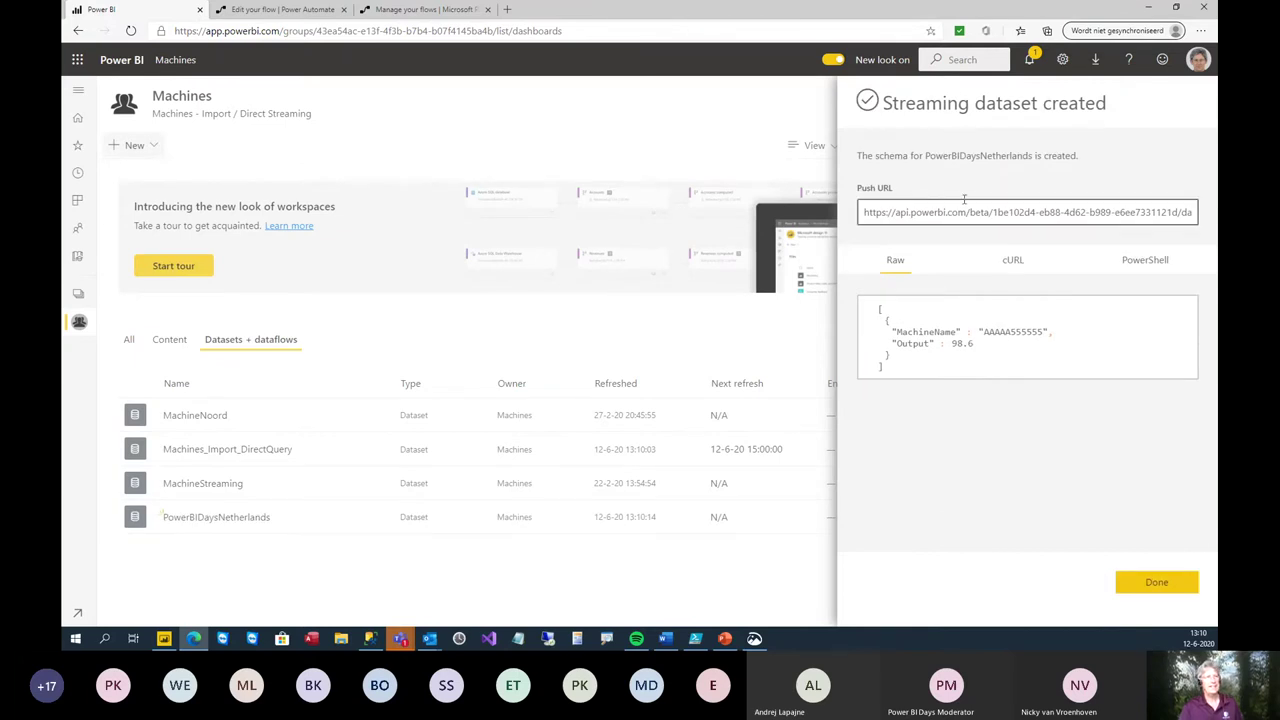
drag(860, 212, 990, 209)
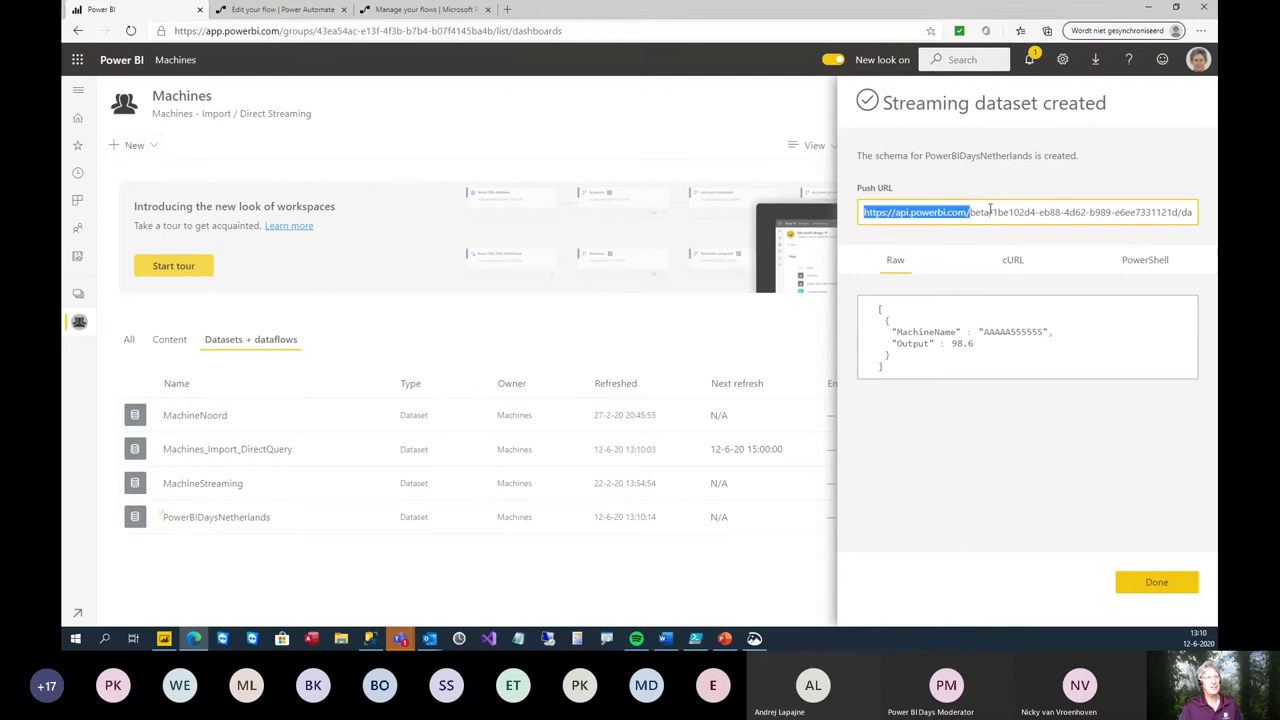
key(End)
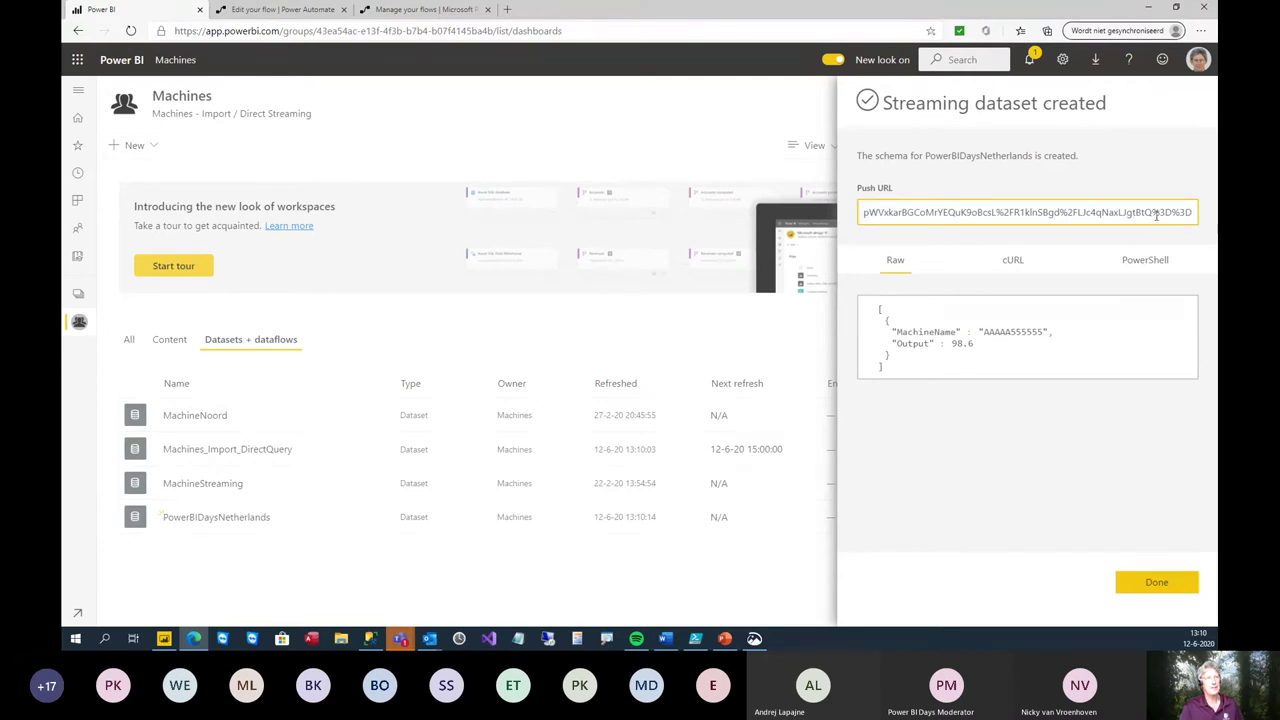
triple_click(1153, 215)
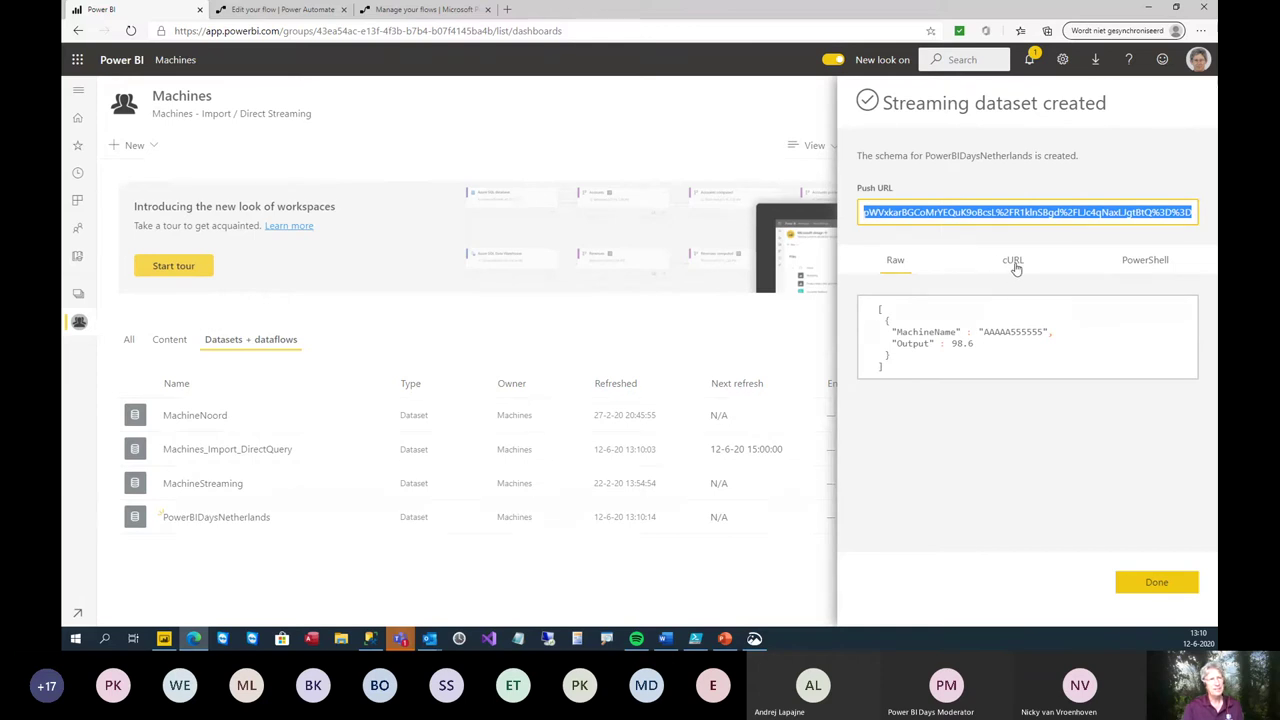
click(1134, 264)
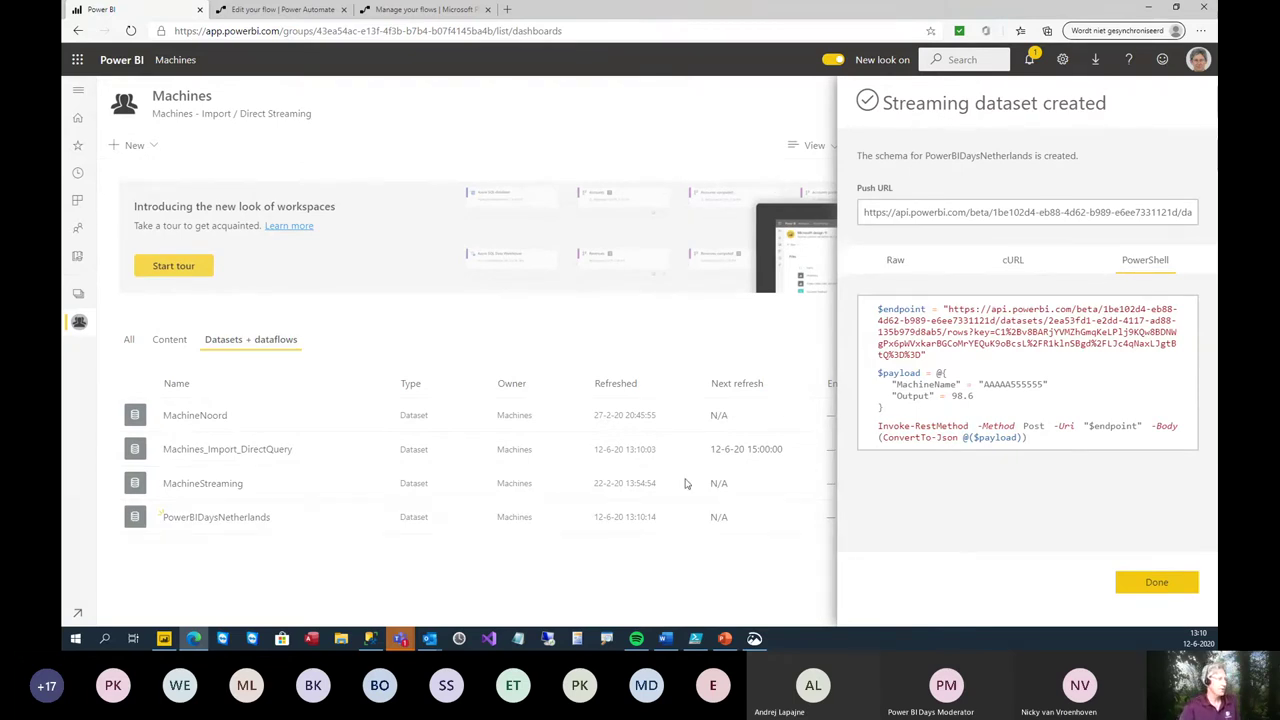
click(300, 605)
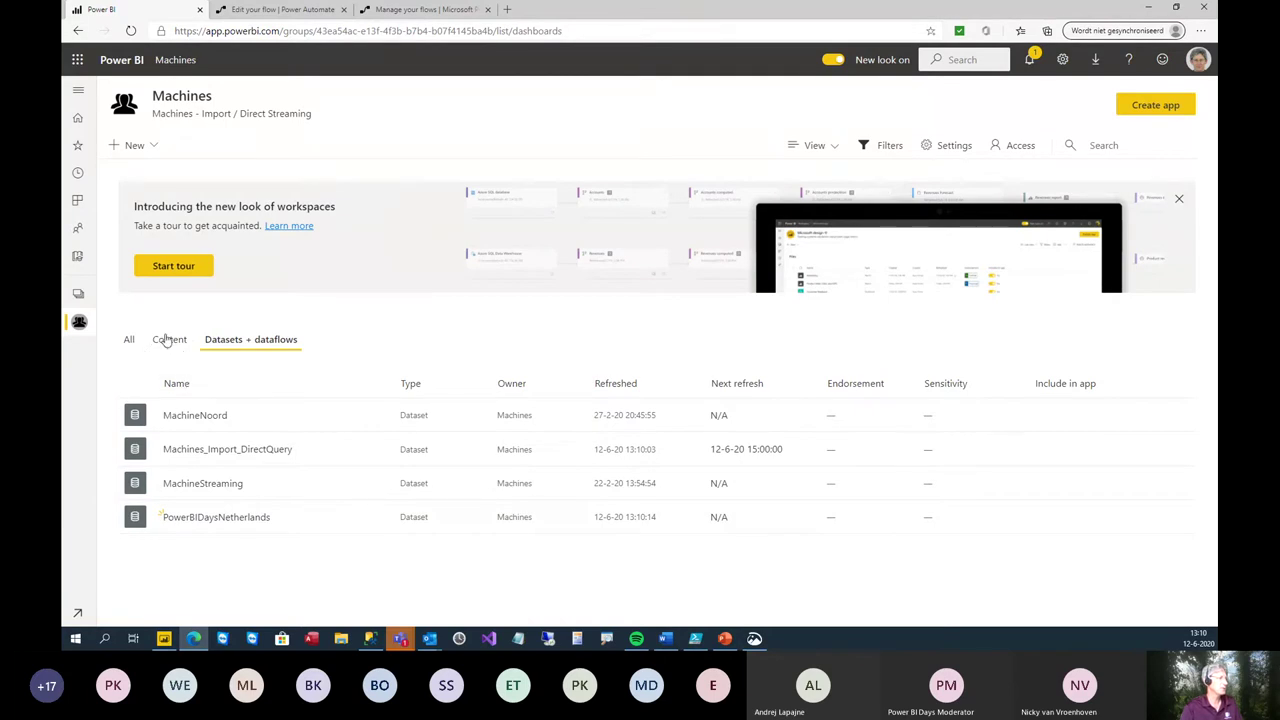
- Open the Machines dashboard in Power BI, then bring PowerShell ISE into view
click(170, 342)
click(183, 415)
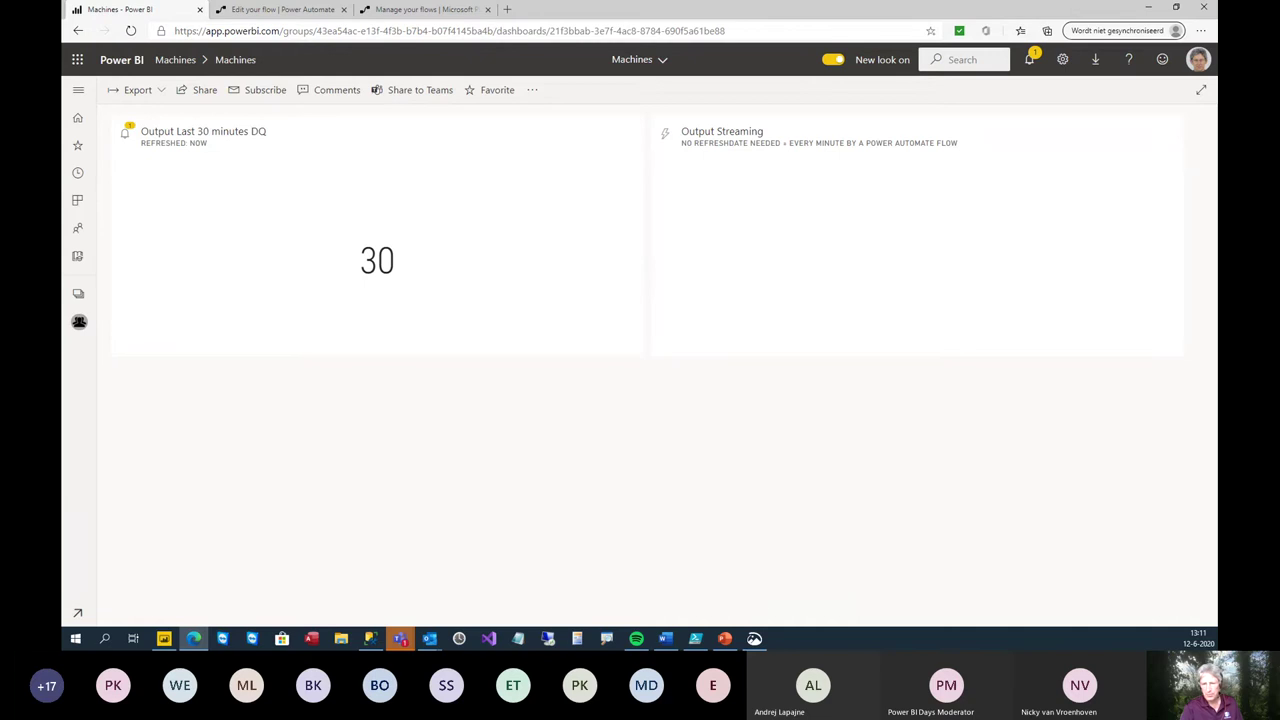
key(alt+Tab)
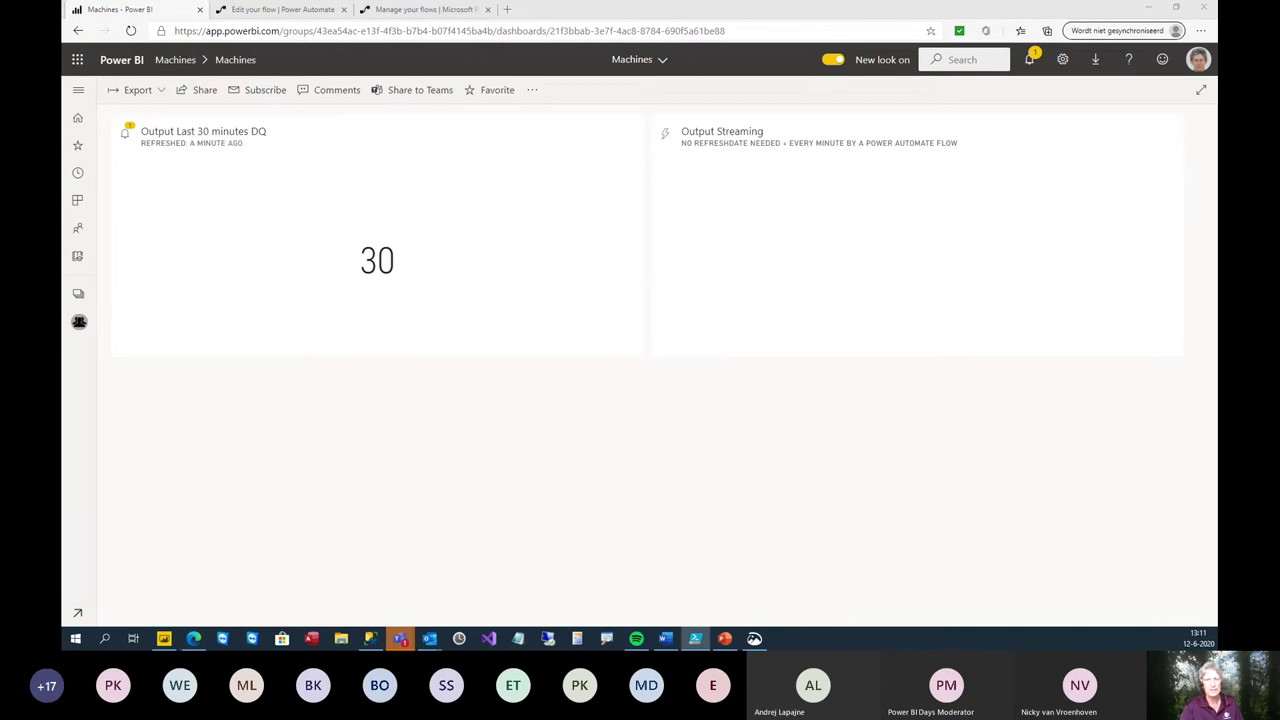
drag(1205, 116, 546, 238)
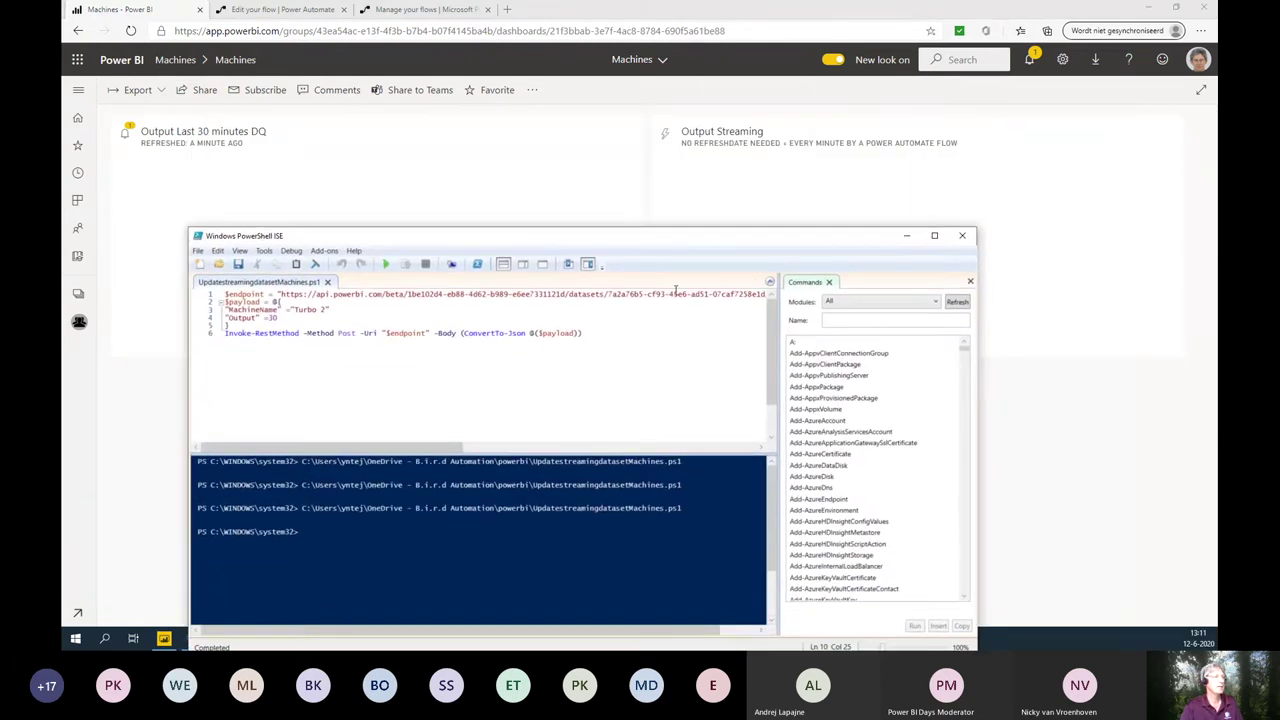
drag(657, 253, 818, 277)
- Change the script's MachineName to Marc 20 and Output from 30 to 25, then save
key(ctrl+a)
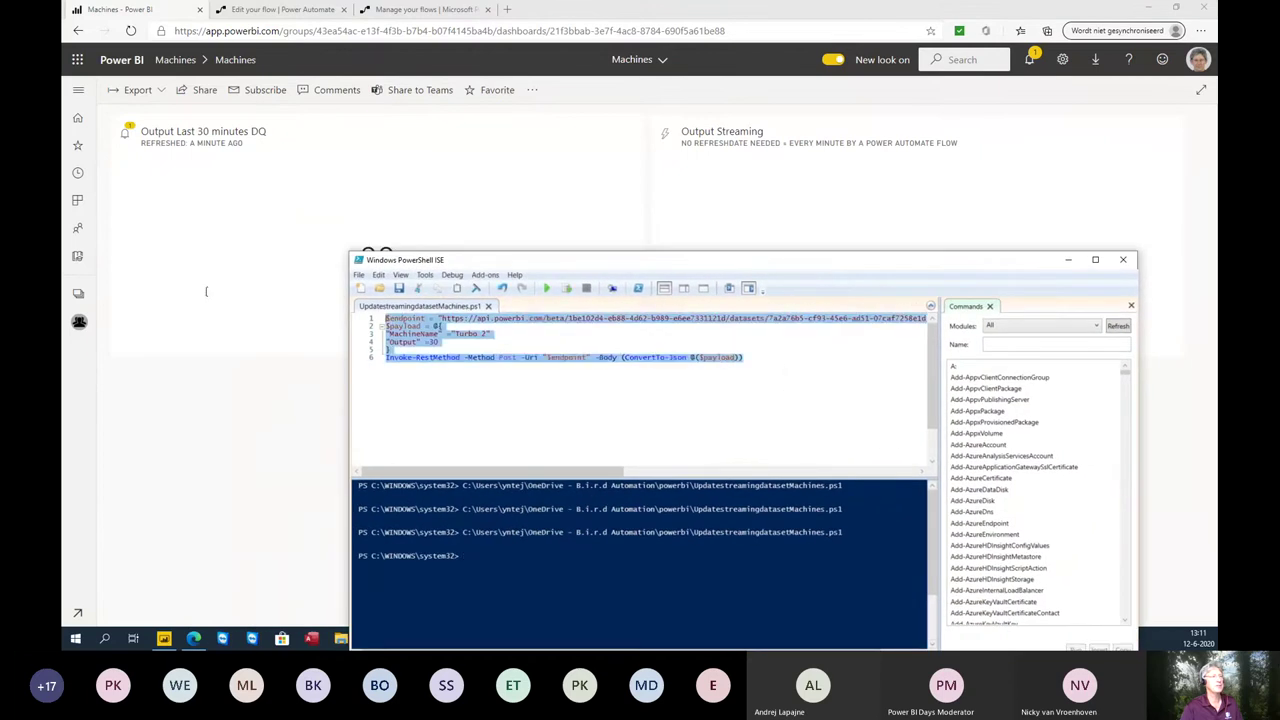
click(791, 331)
click(763, 360)
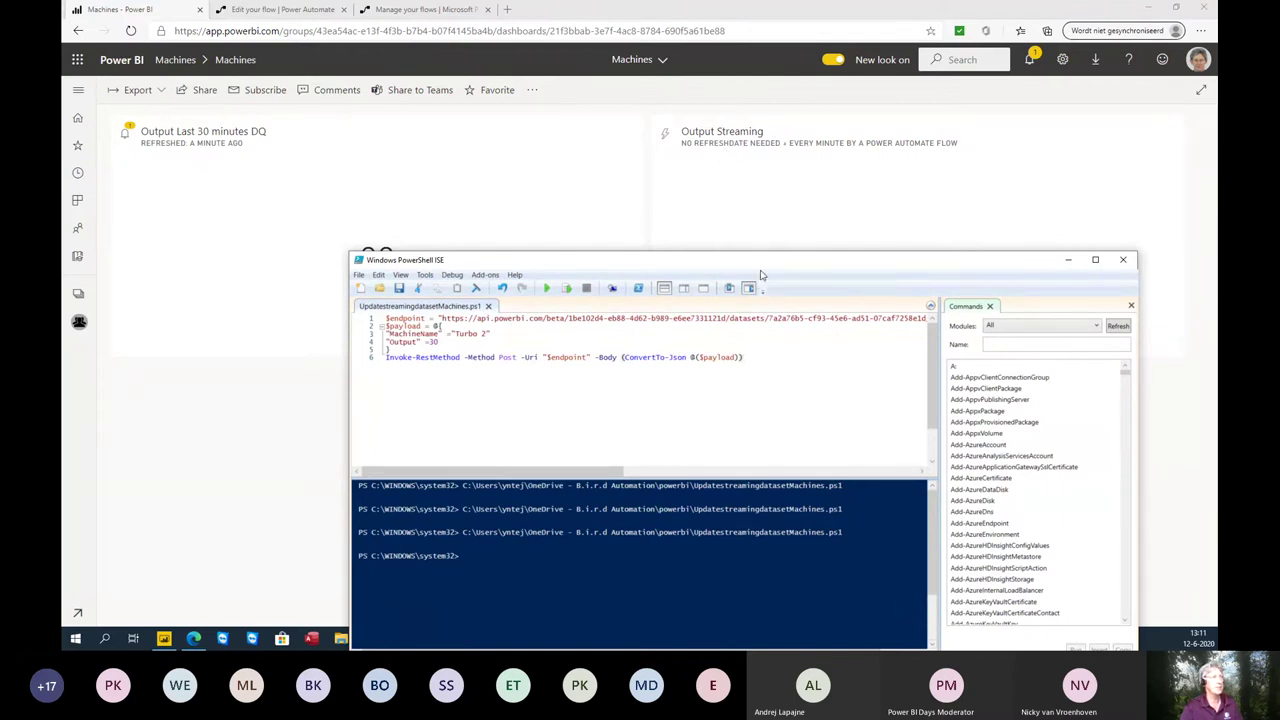
drag(762, 266, 750, 274)
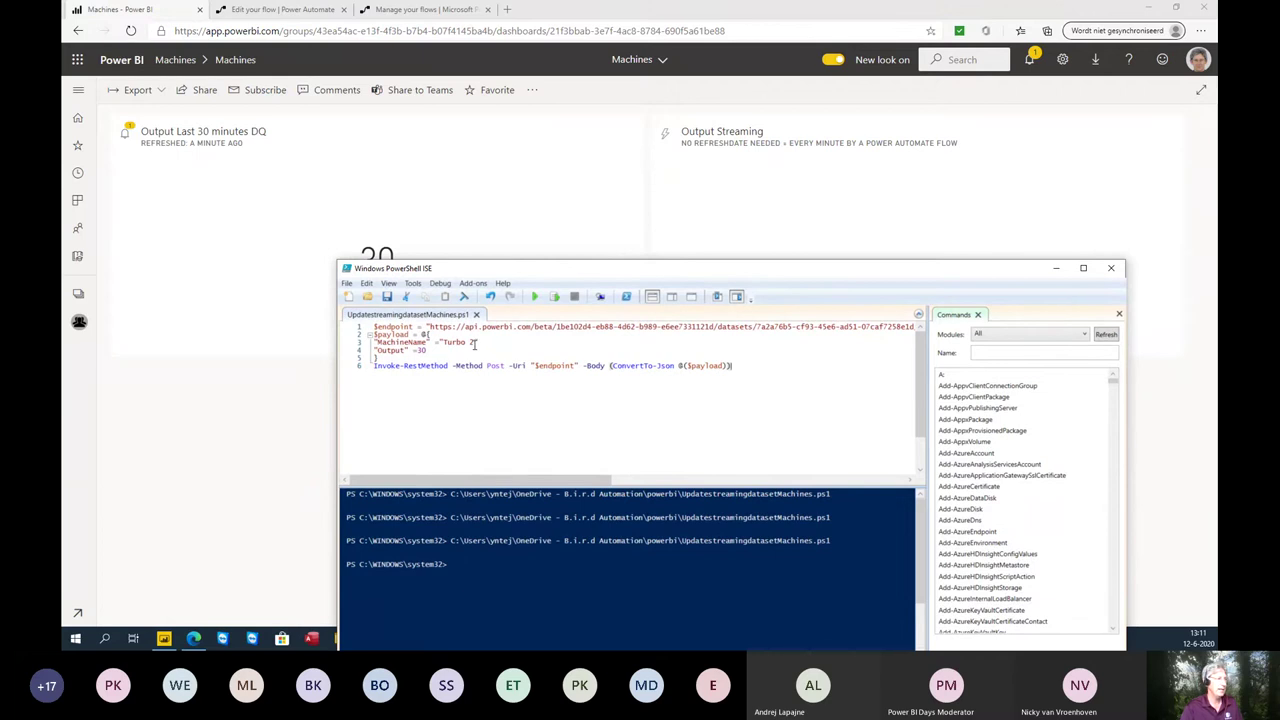
key(BackSpace)
key(BackSpace)
key(BackSpace)
key(BackSpace)
key(BackSpace)
key(BackSpace)
key(BackSpace)
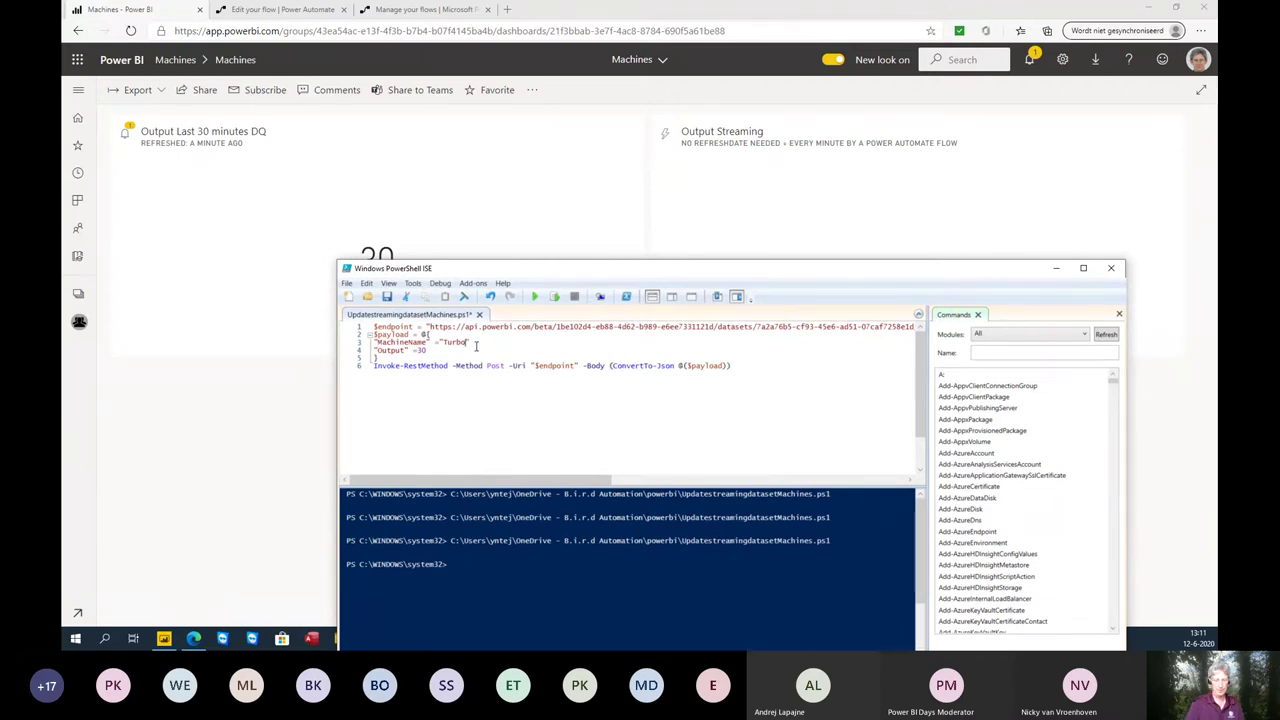
text(Marc)
key(BackSpace)
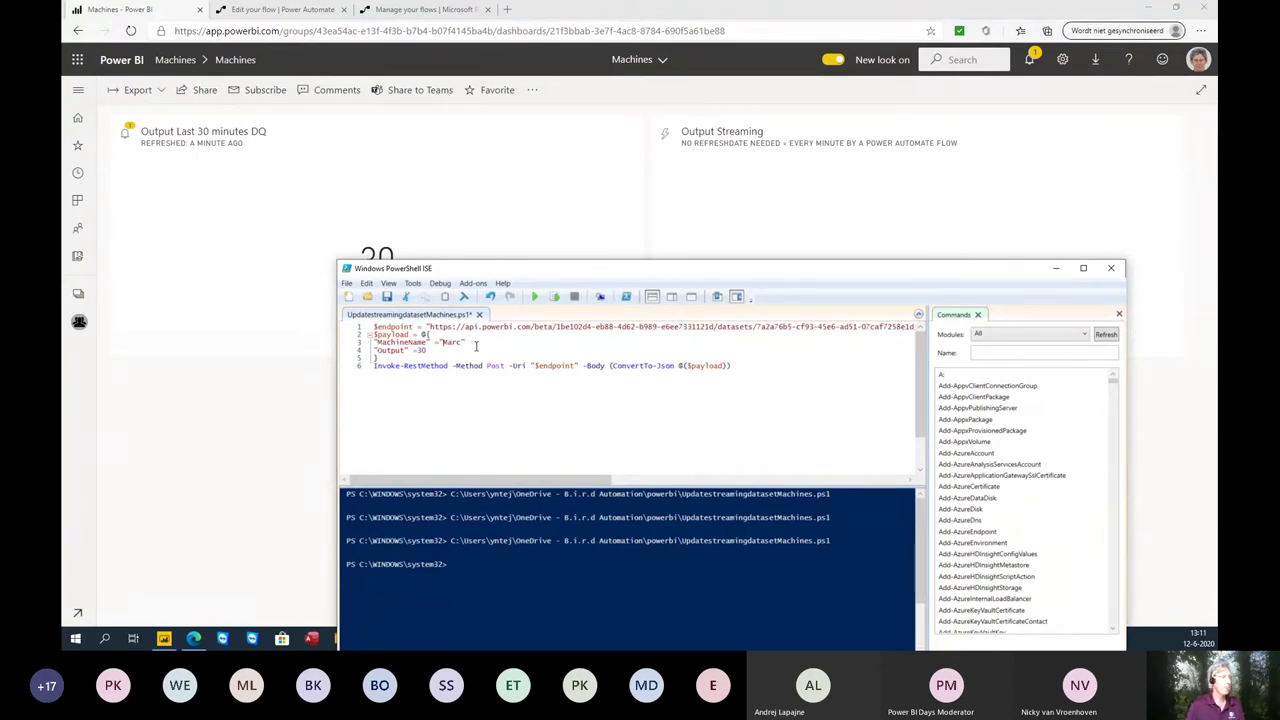
text(20)
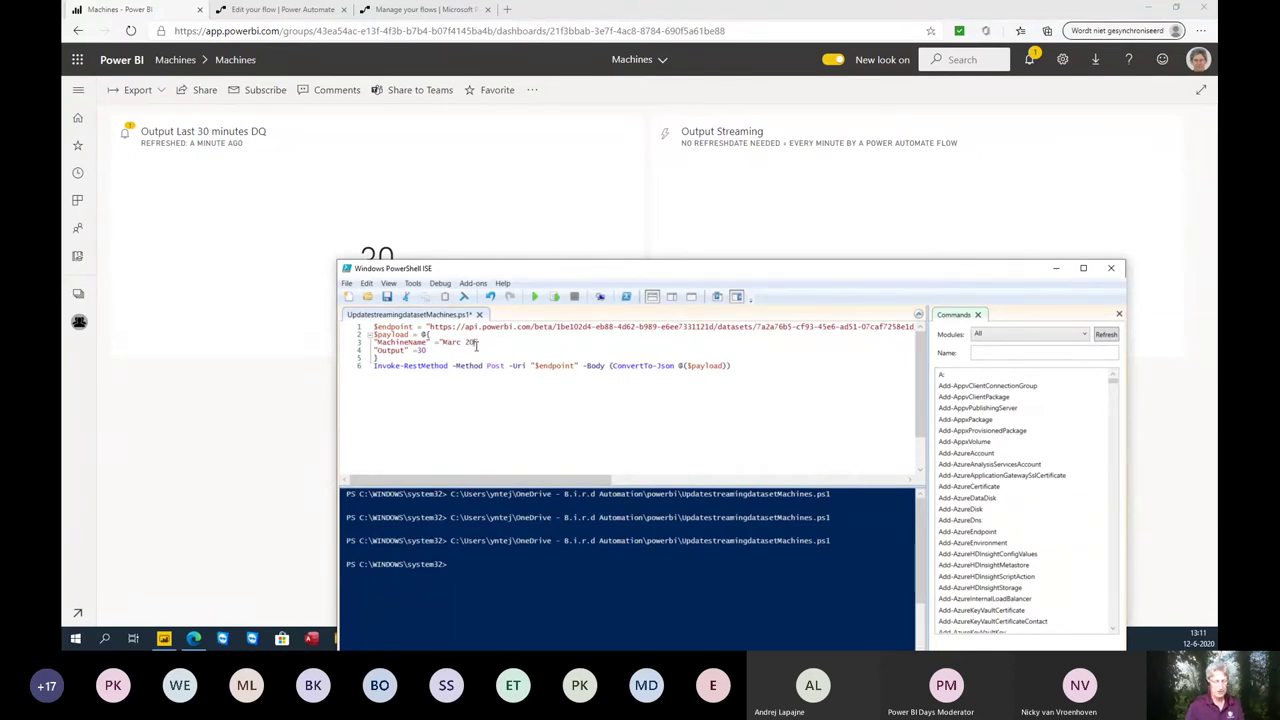
key(BackSpace)
key(BackSpace)
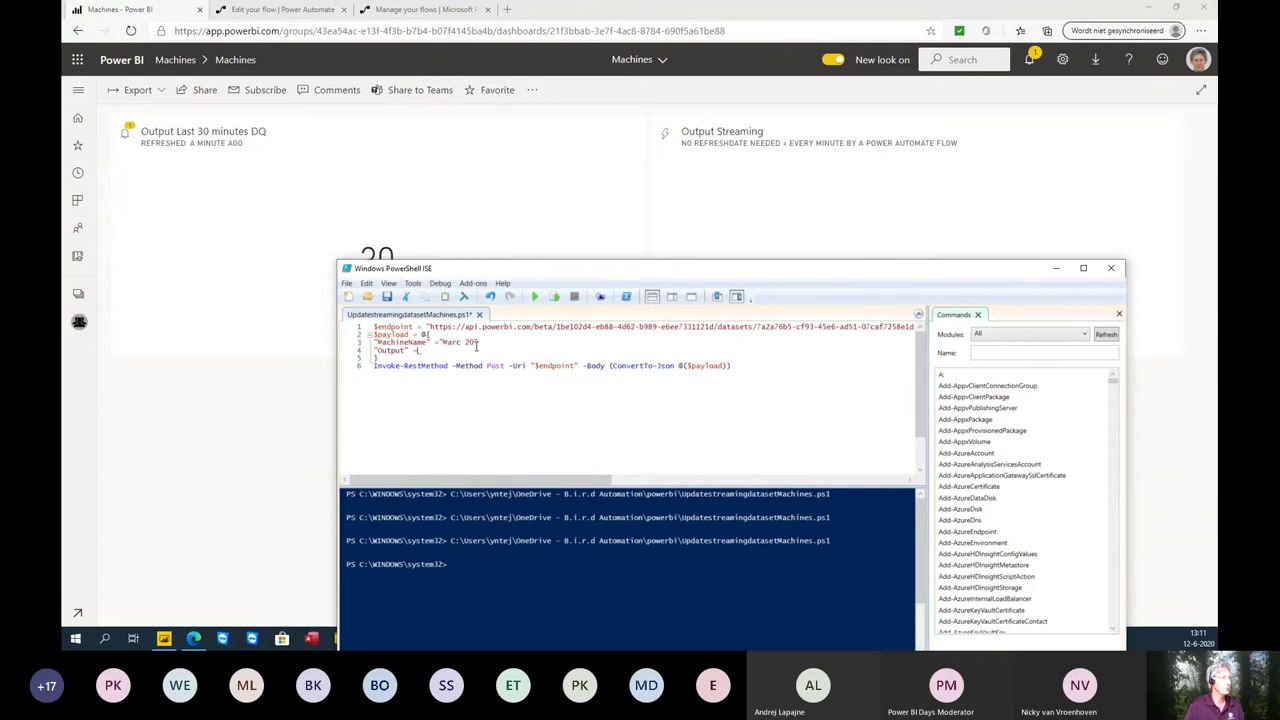
text(25)
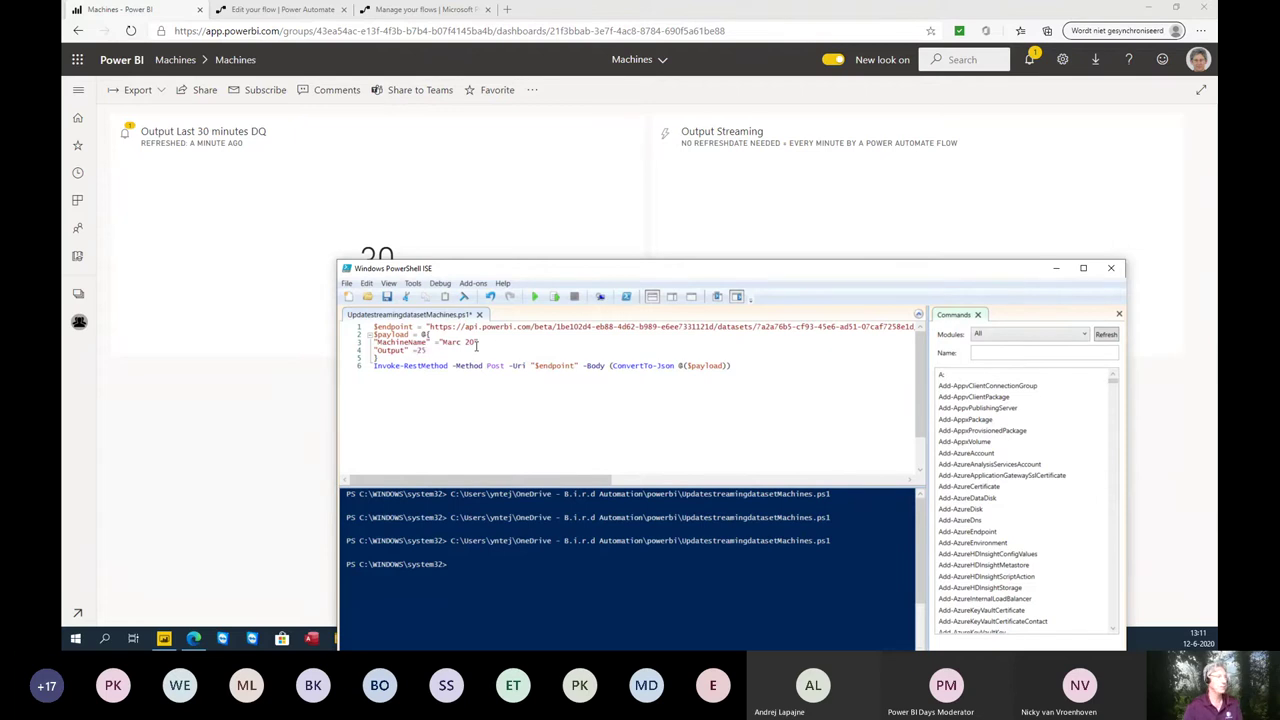
key(ctrl+s)
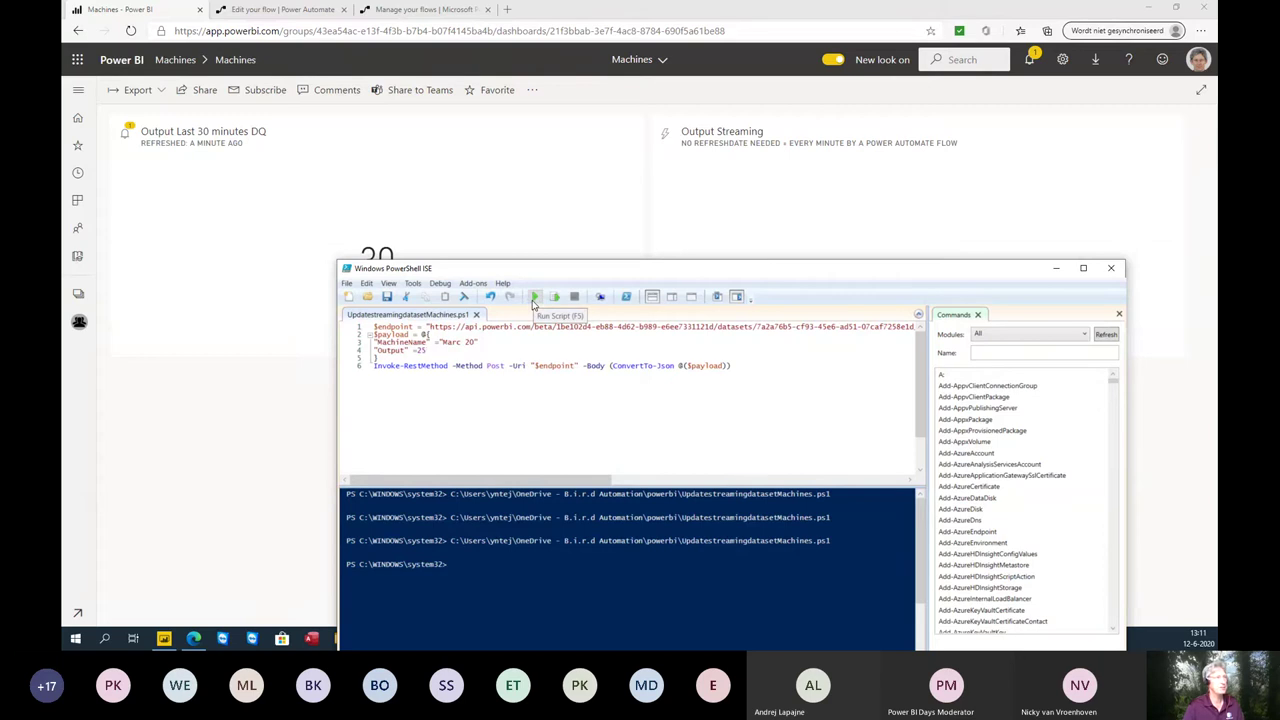
- Run the script and confirm the Marc 20 bar with Output 25 on the Output Streaming tile
click(535, 298)
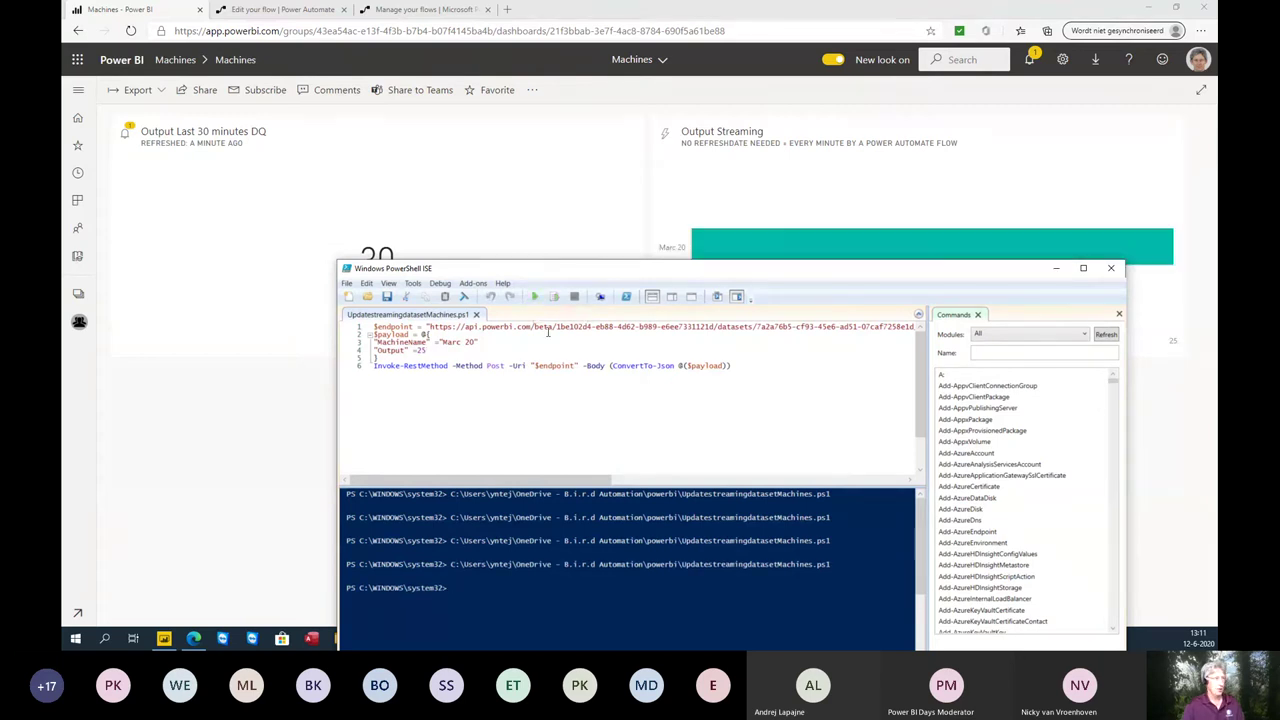
drag(643, 271, 583, 328)
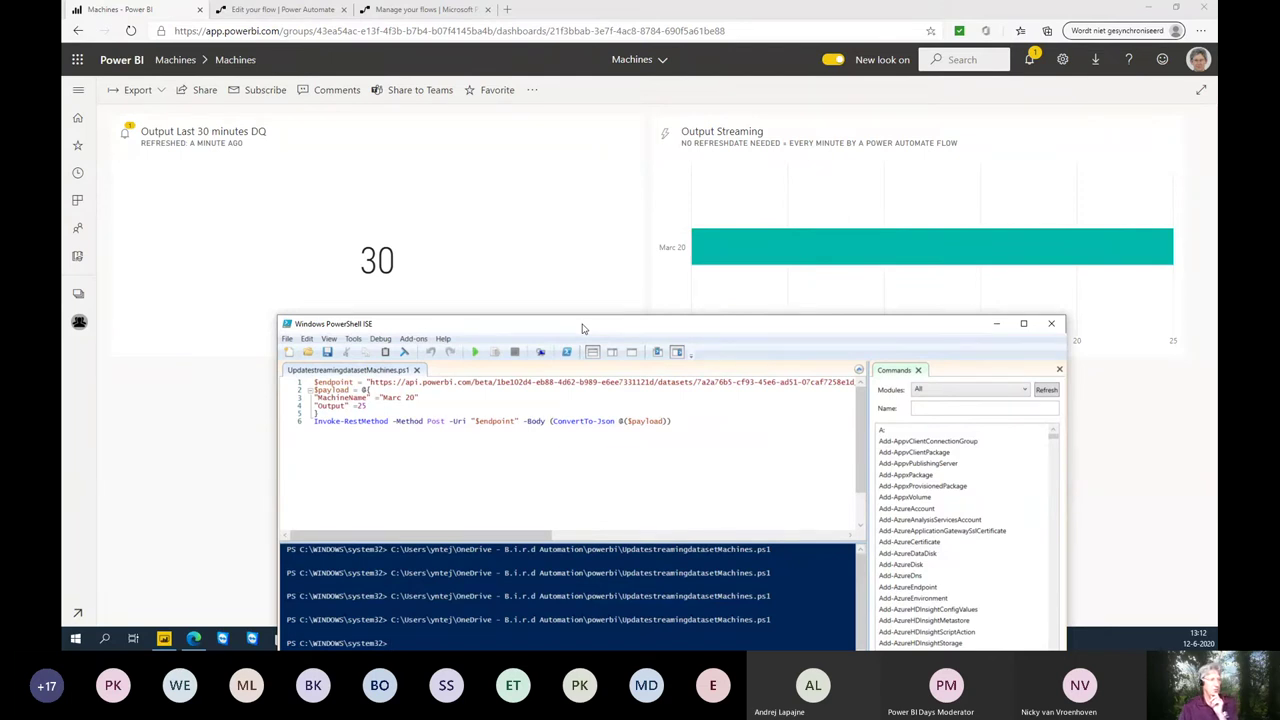
mouse_move(710, 249)
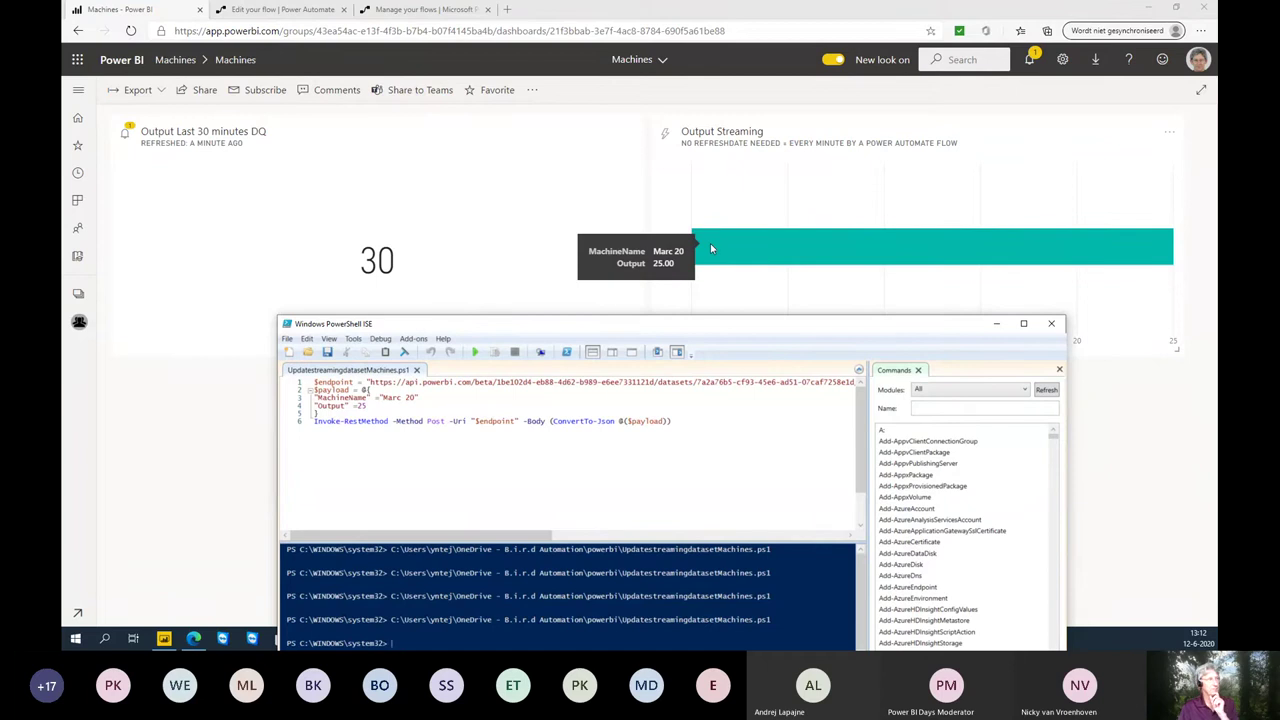
click(285, 10)
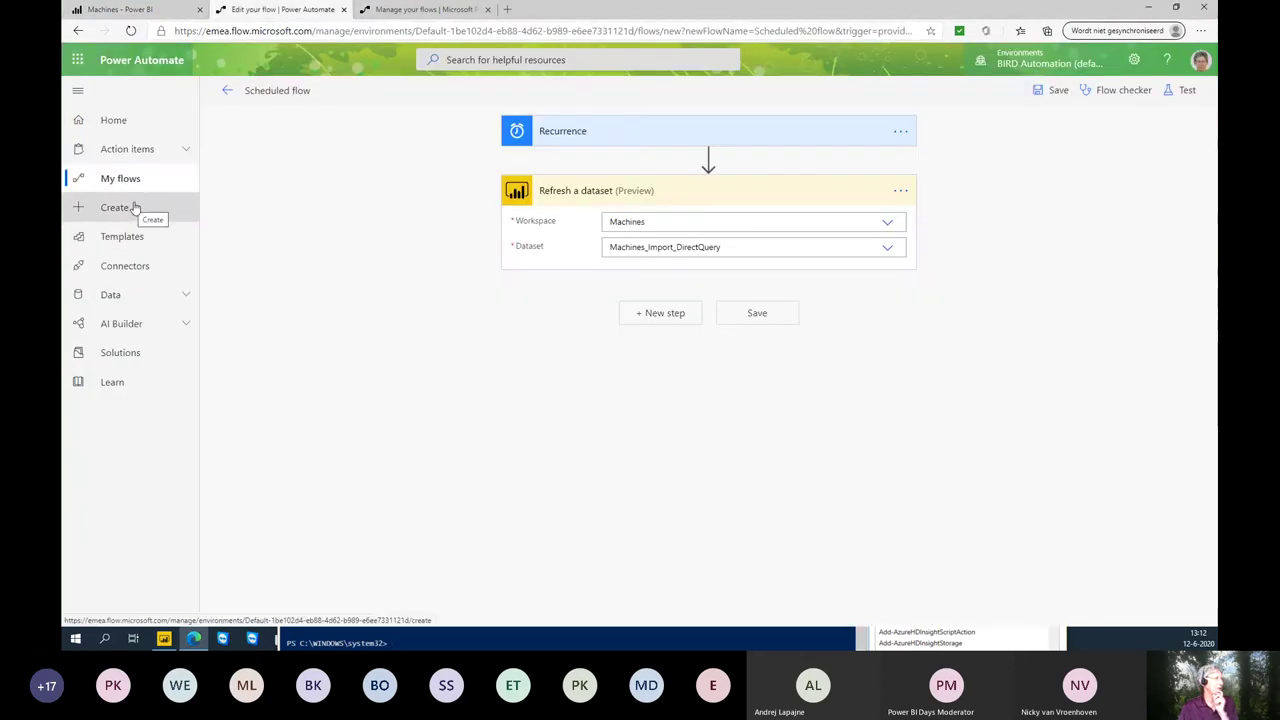
- Leave the unsaved editor and create a blank scheduled flow named 'update streaming dataset'
click(231, 95)
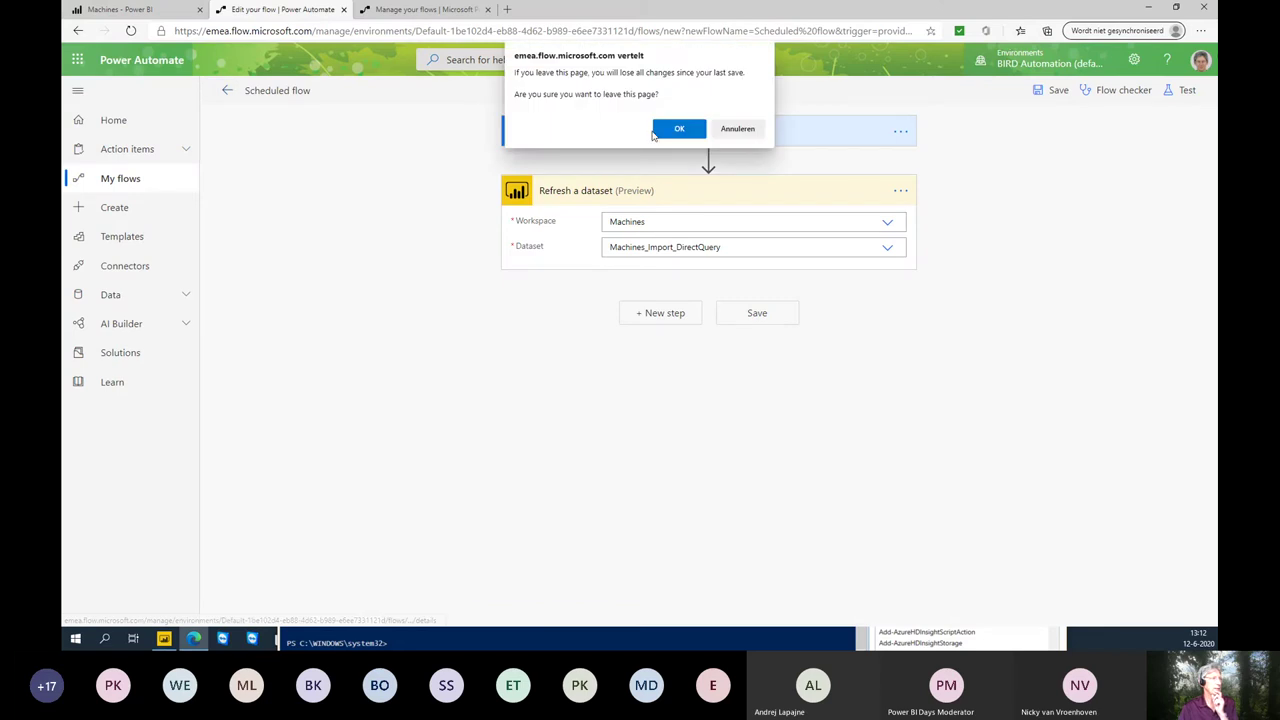
click(662, 129)
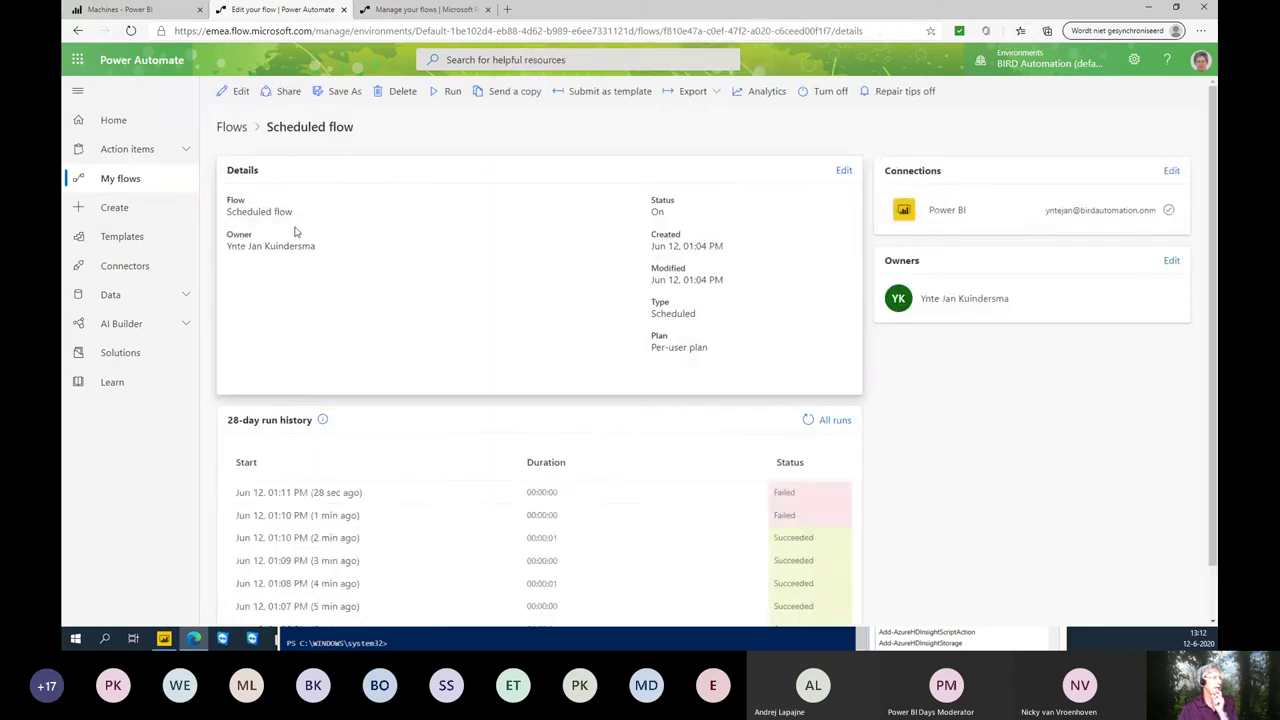
click(130, 184)
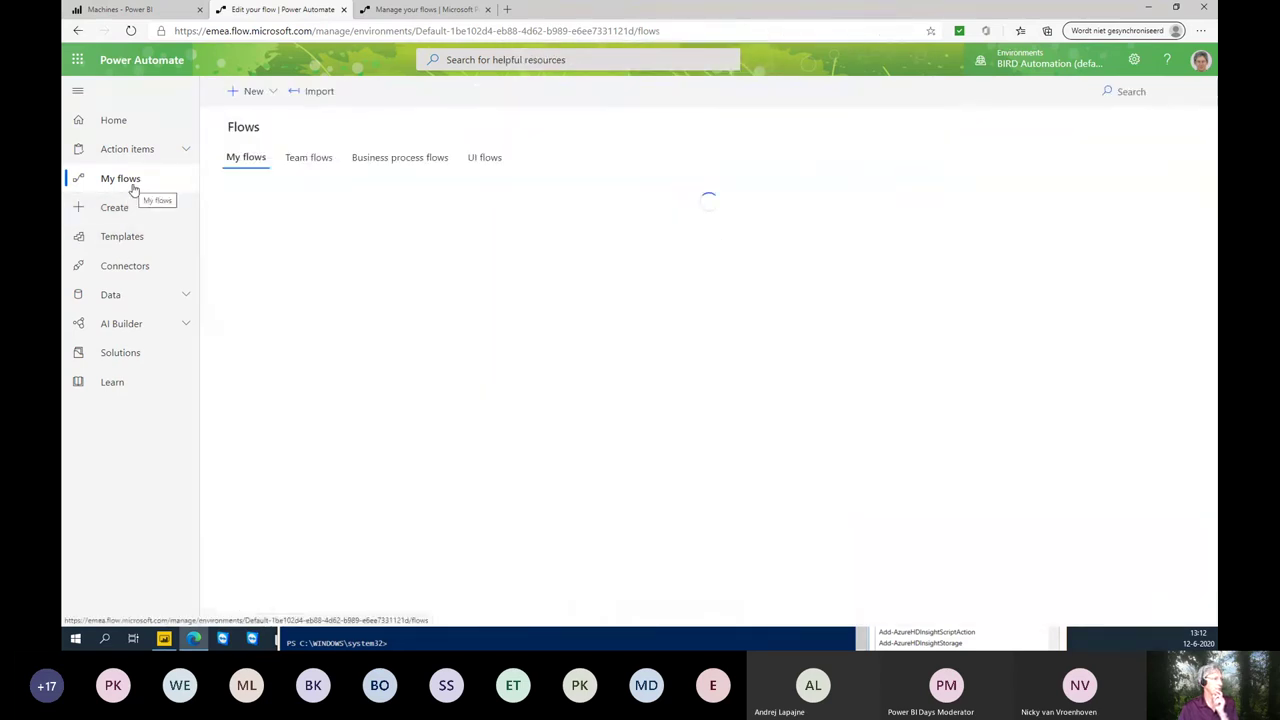
click(251, 91)
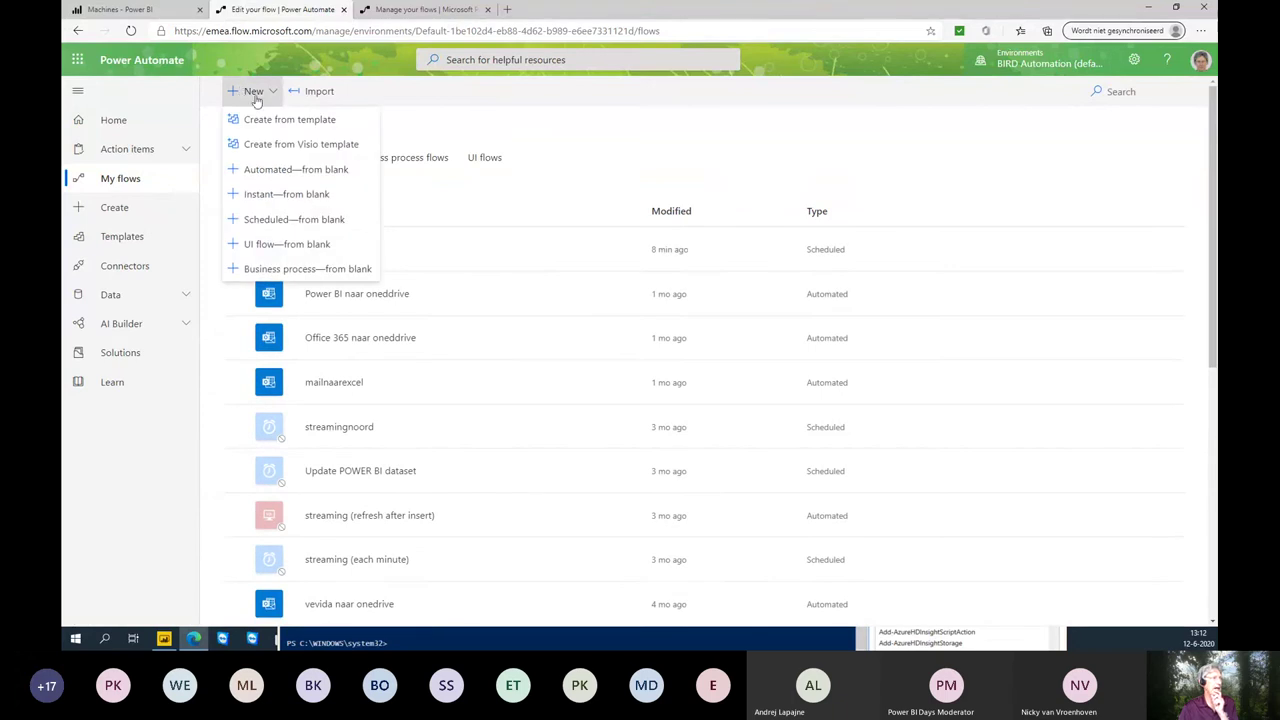
click(280, 219)
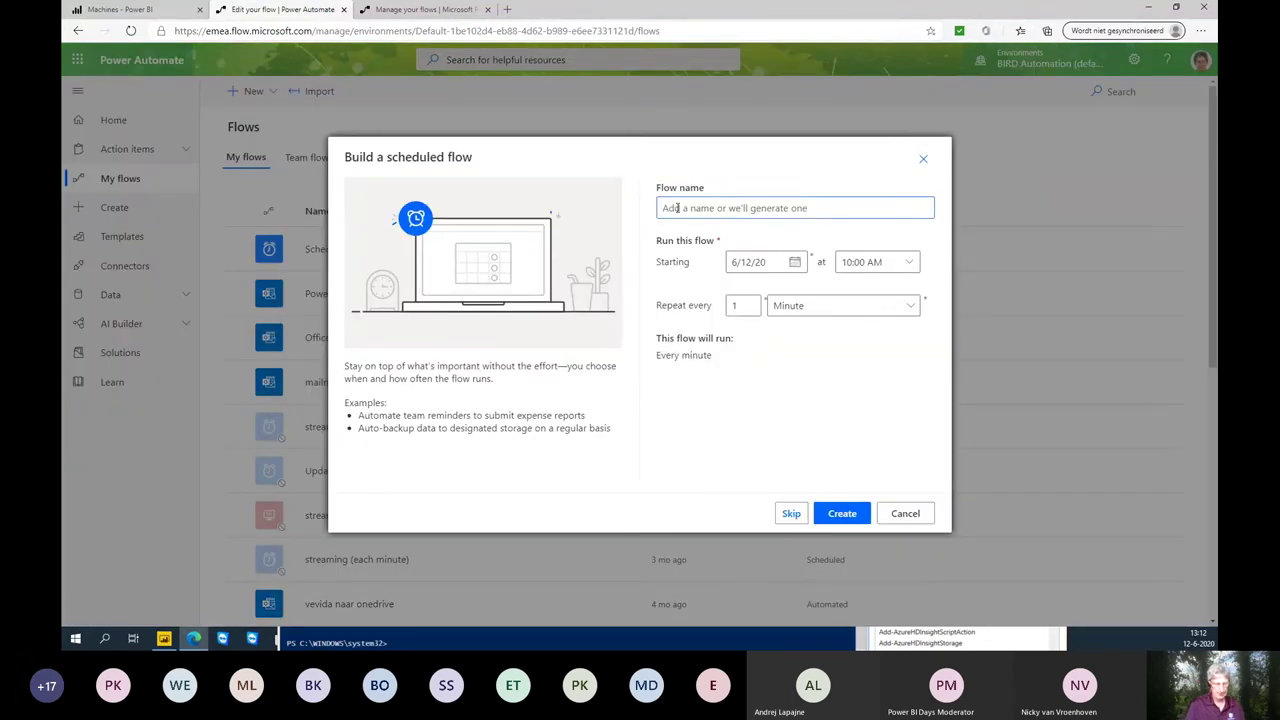
text(update)
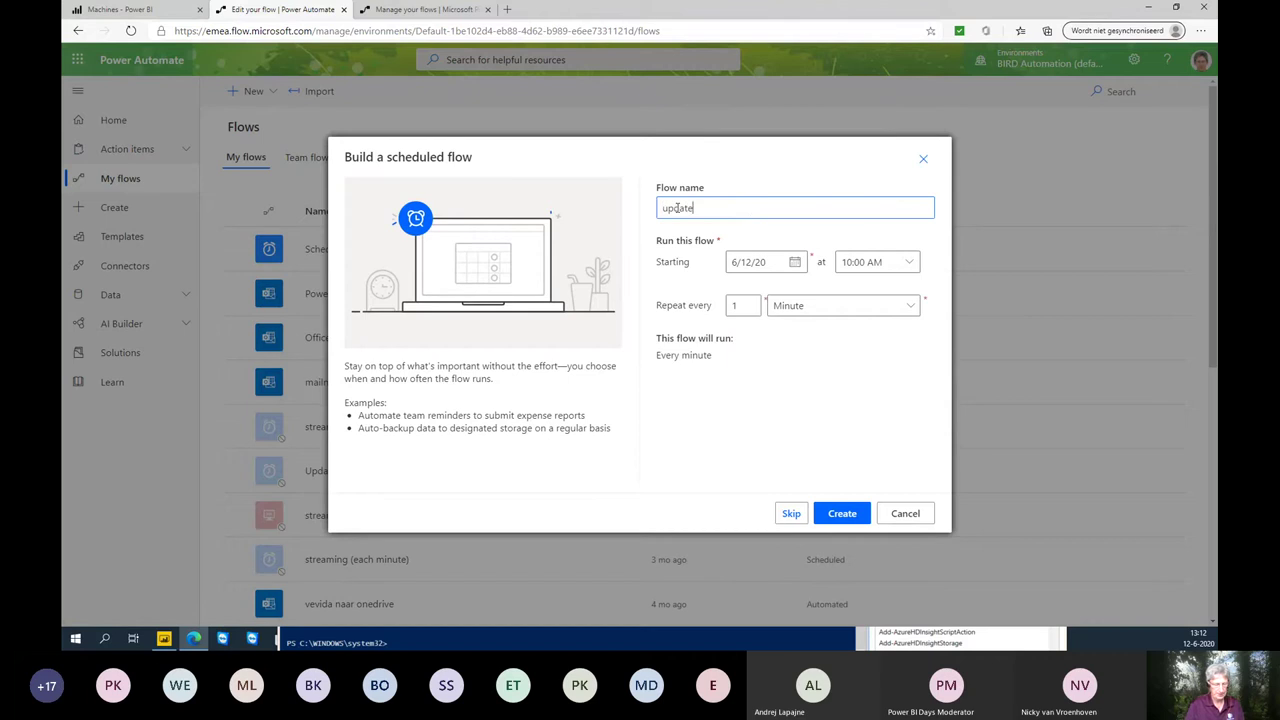
text( streaming d)
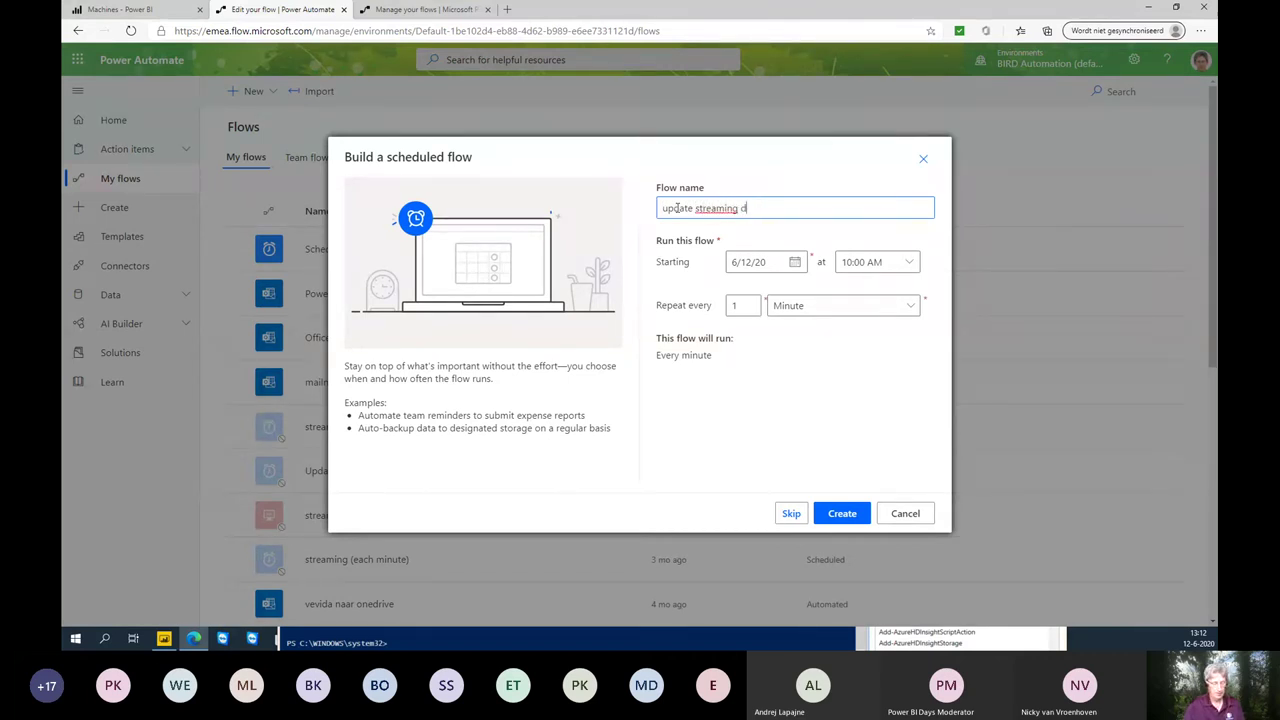
text(atset)
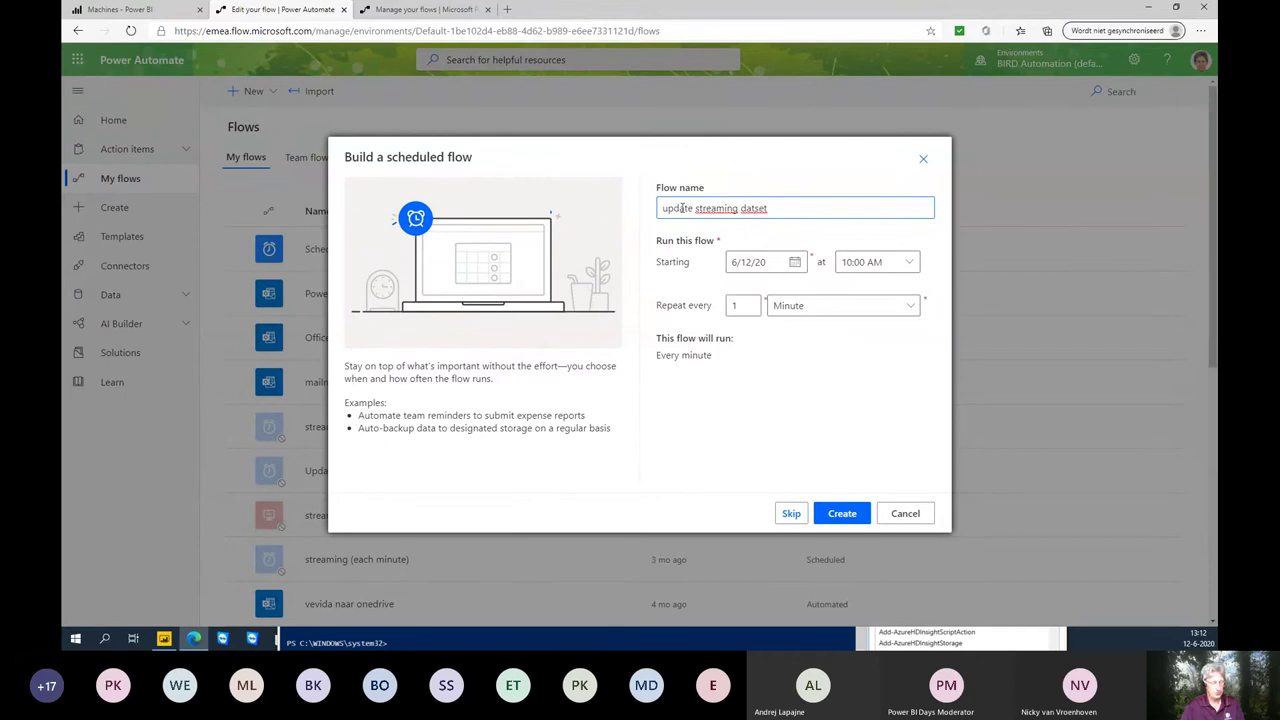
text(a)
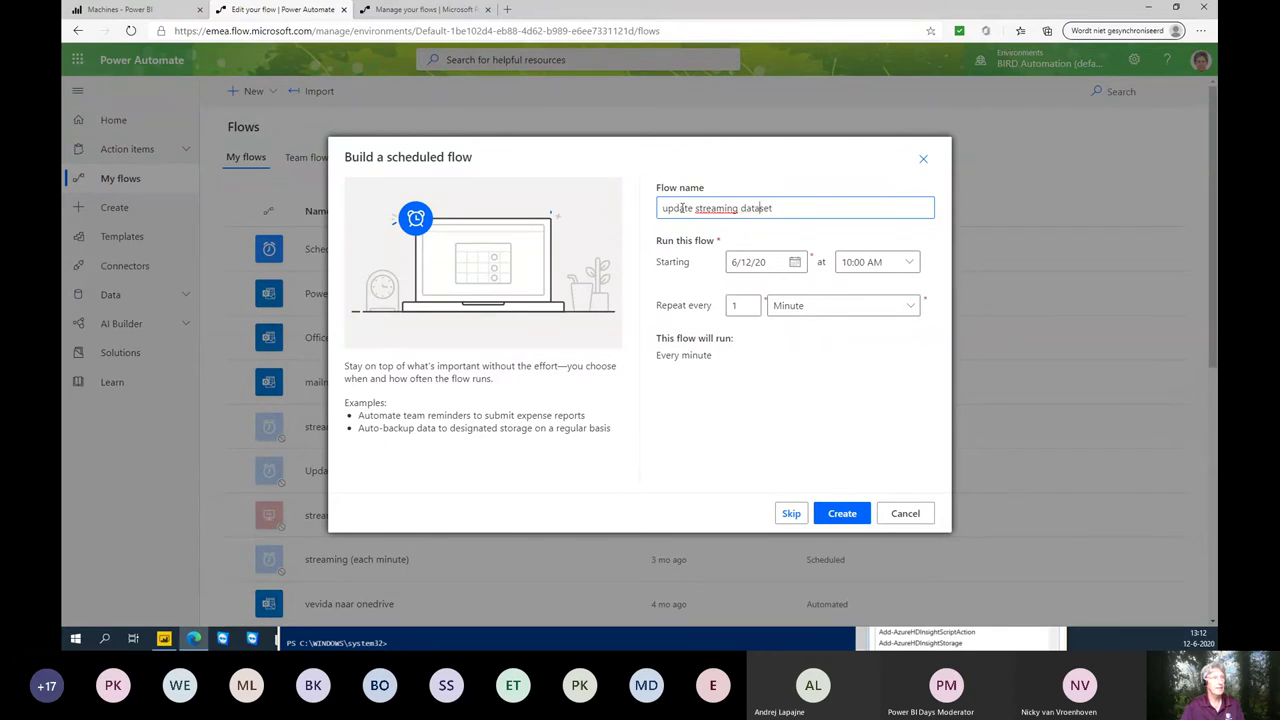
click(842, 515)
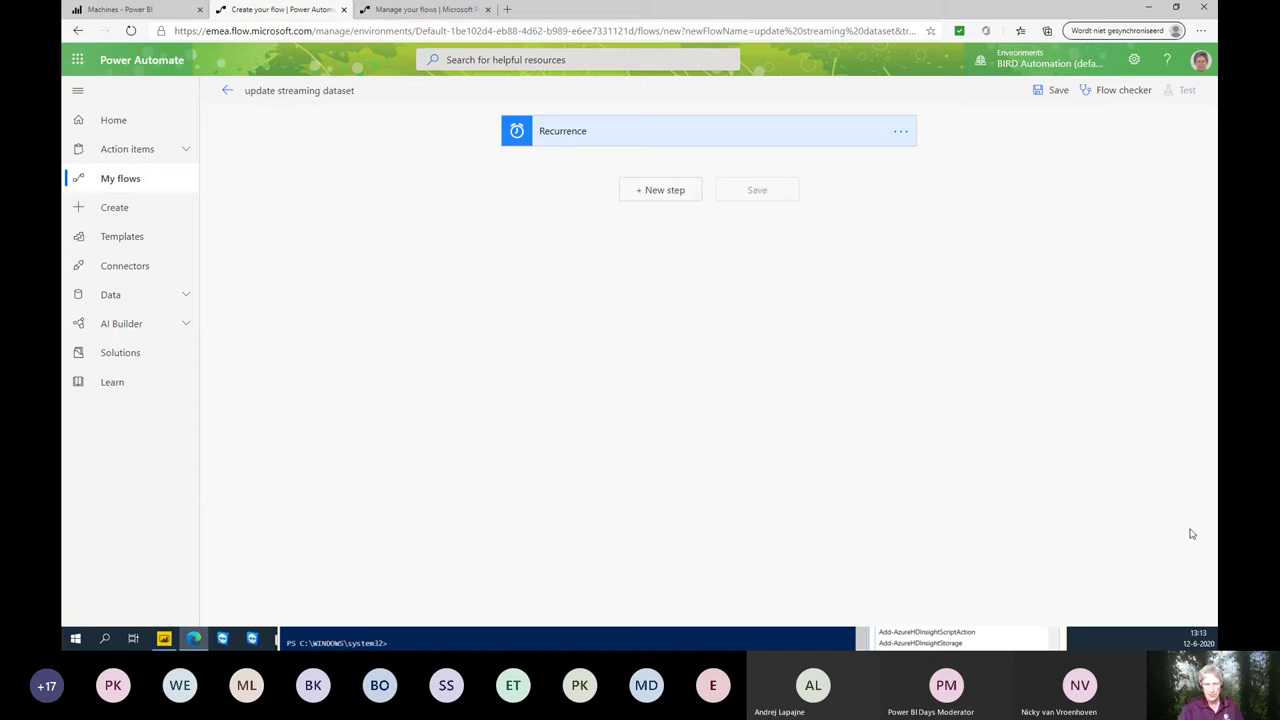
- In SSMS, query the top 1000 rows of dbo.vwOutputLastHour
key(alt+Tab)
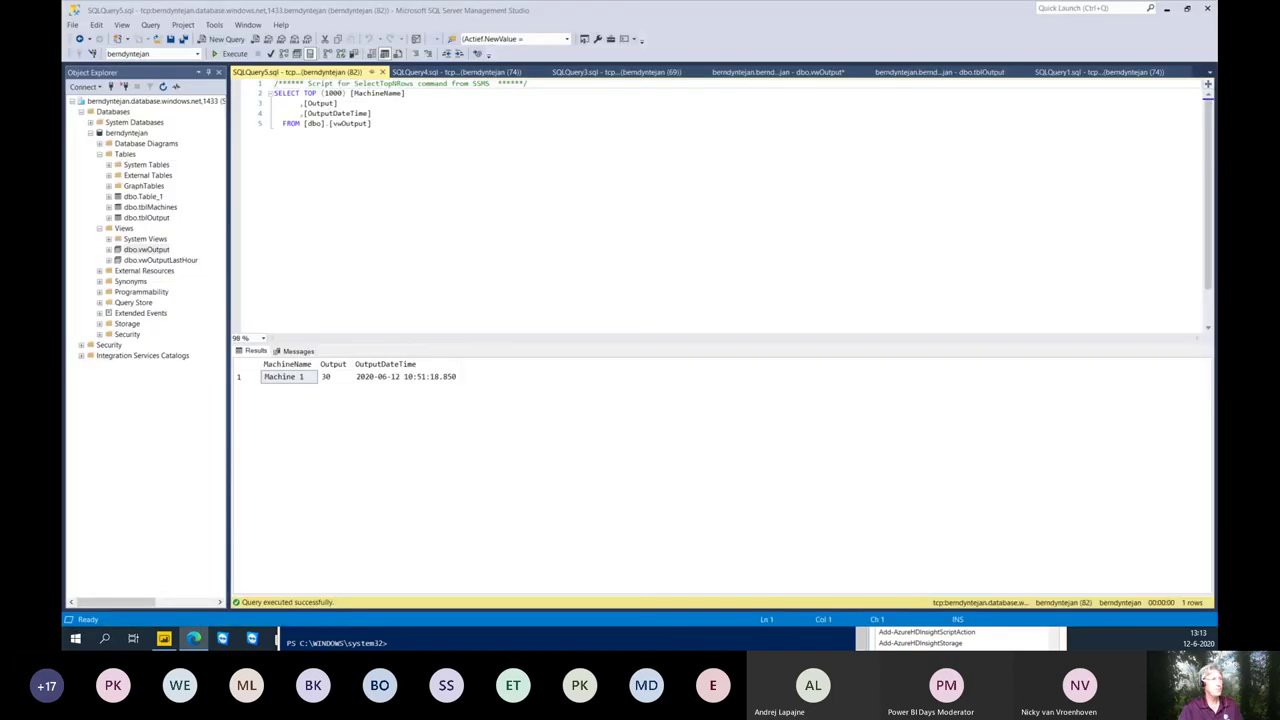
click(161, 260)
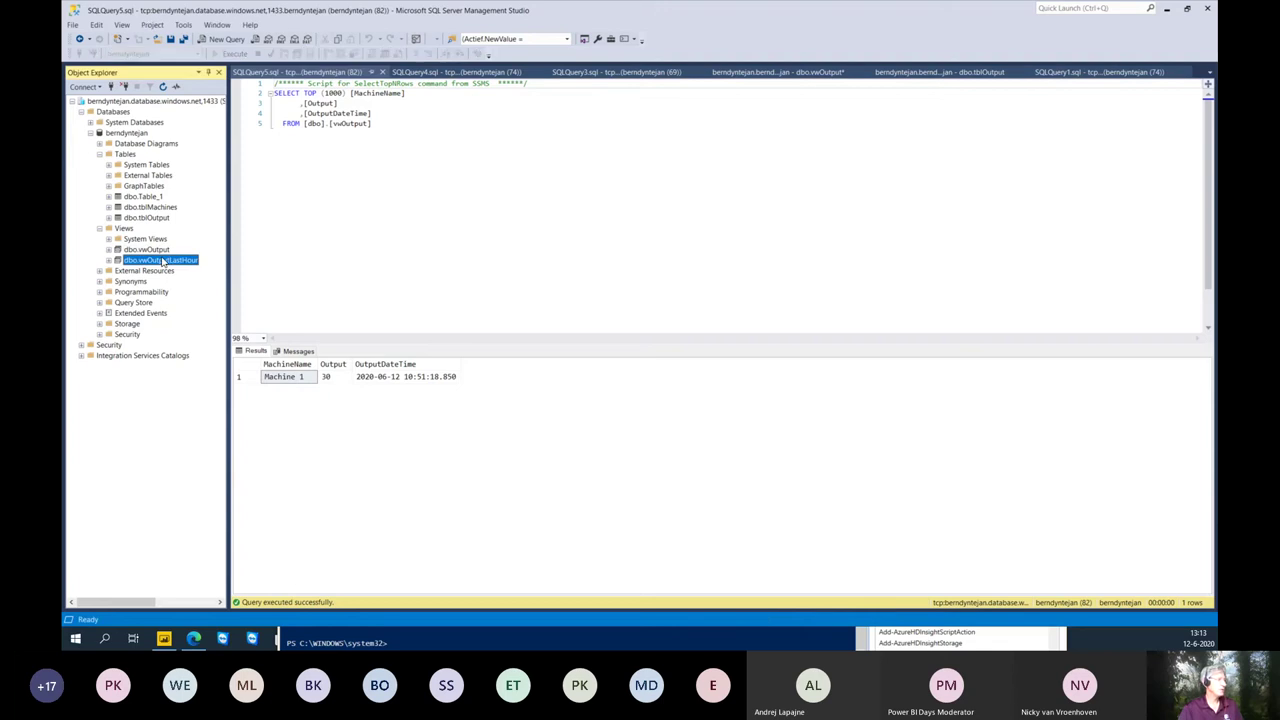
right_click(177, 263)
click(203, 291)
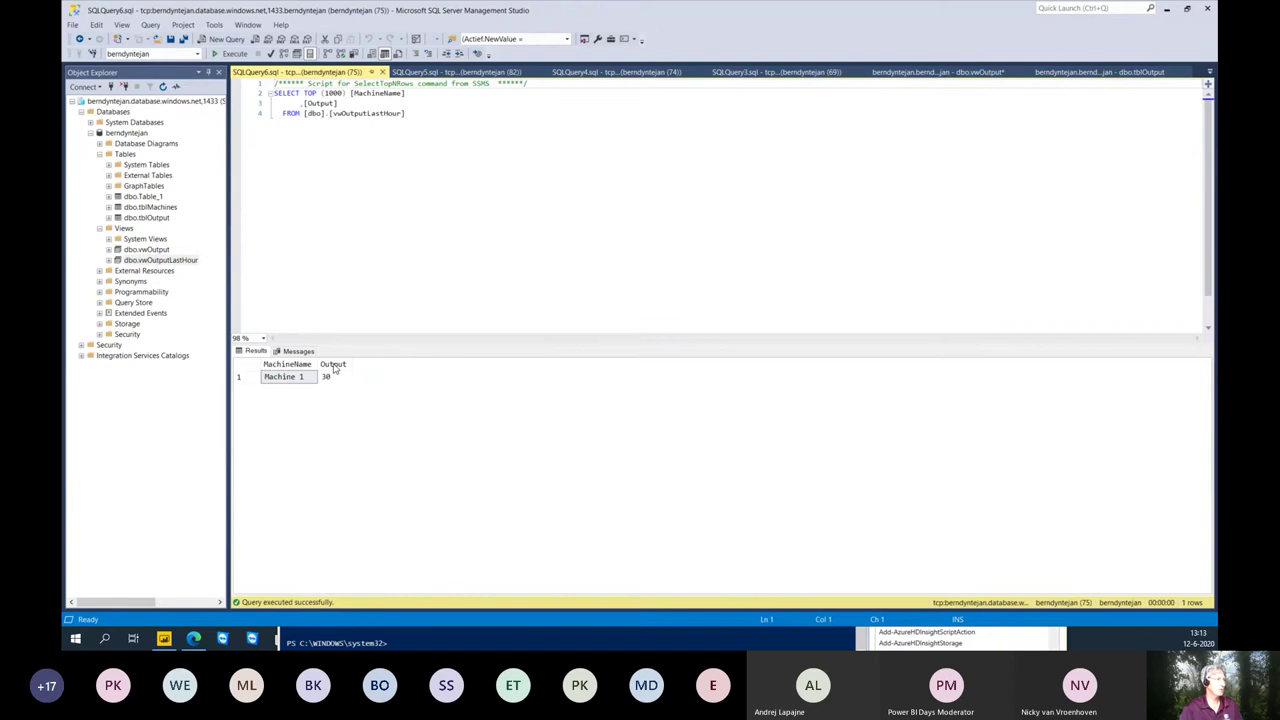
- Step through the query tabs to the vwOutput view design and open tblOutput's actions
click(440, 76)
click(556, 72)
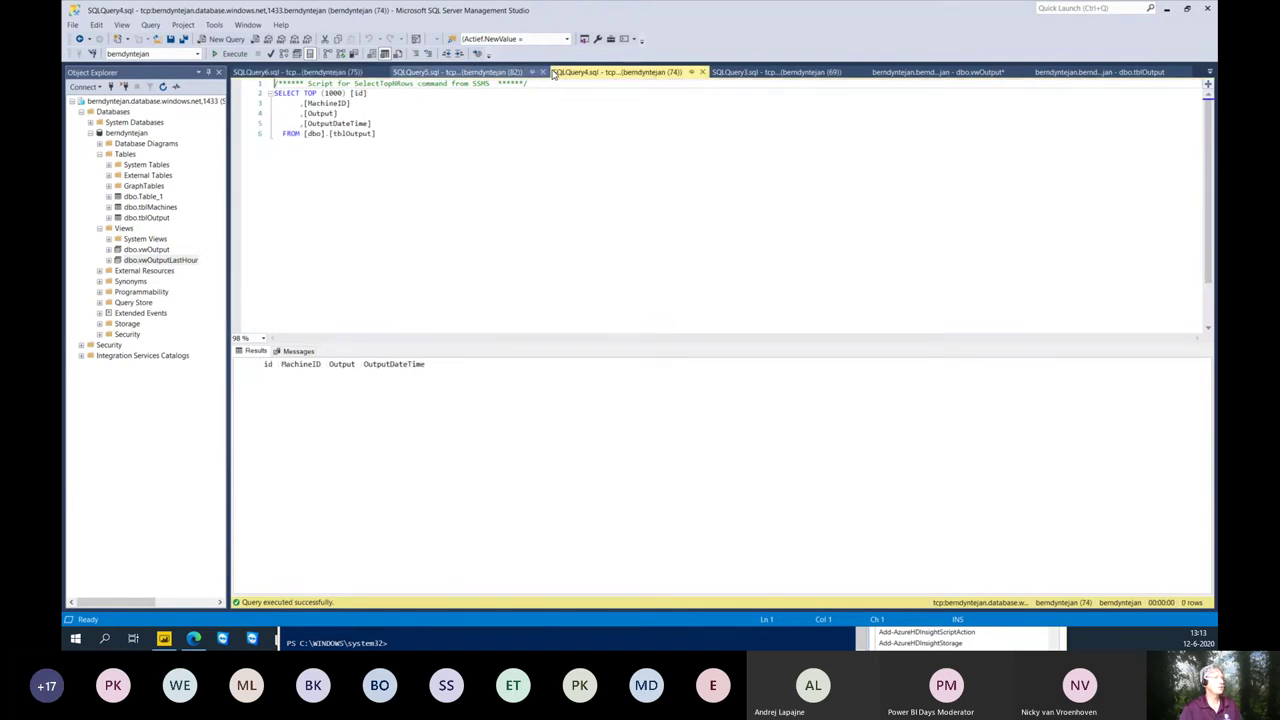
click(805, 73)
click(894, 72)
right_click(162, 218)
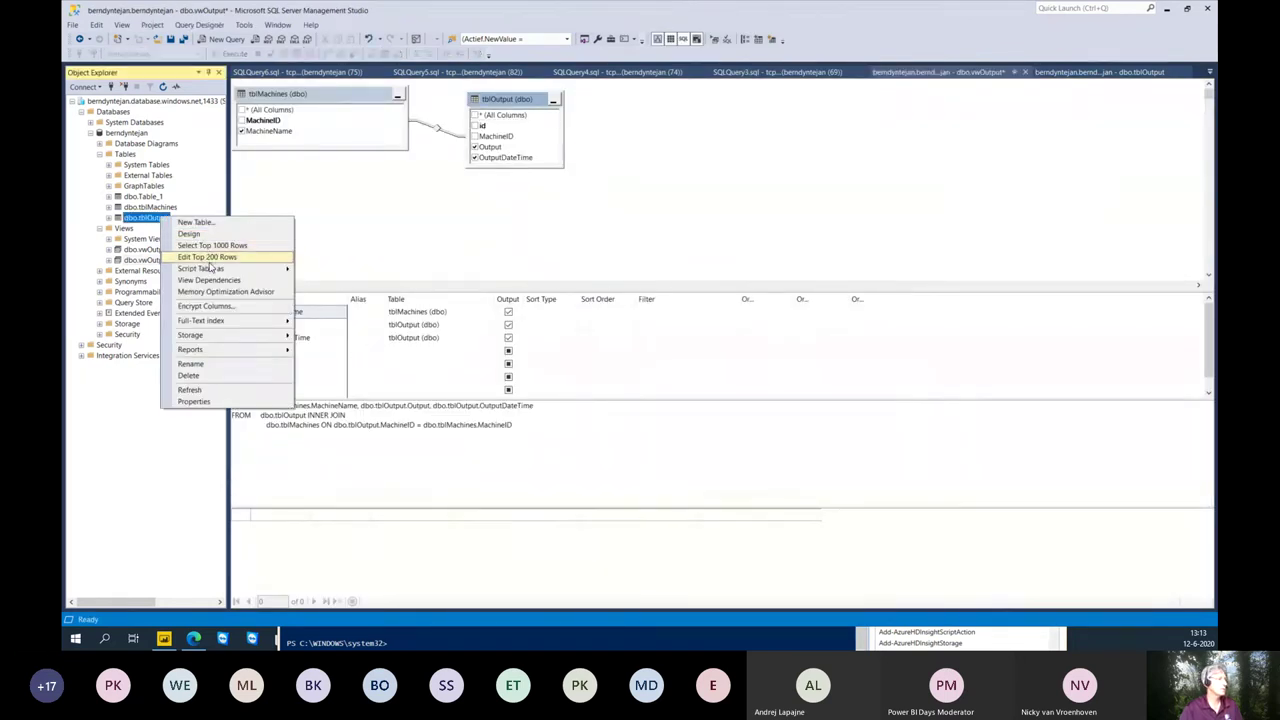
- Edit tblOutput's rows and add a row for MachineID 2 with Output 25
click(209, 258)
click(309, 110)
text(2)
key(Tab)
text(25)
click(309, 122)
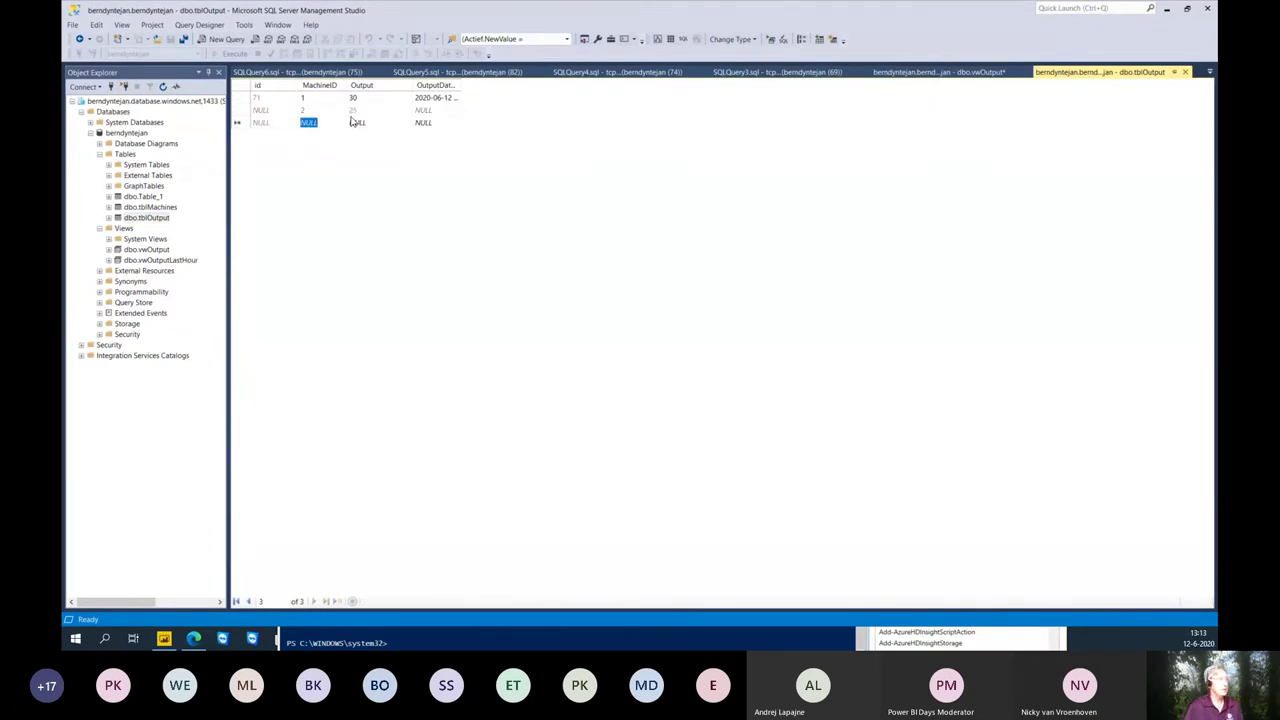
- Add MachineID 3 with Output 26, then select the top rows of vwOutputLastHour
text(3)
click(352, 122)
key(Delete)
text(26)
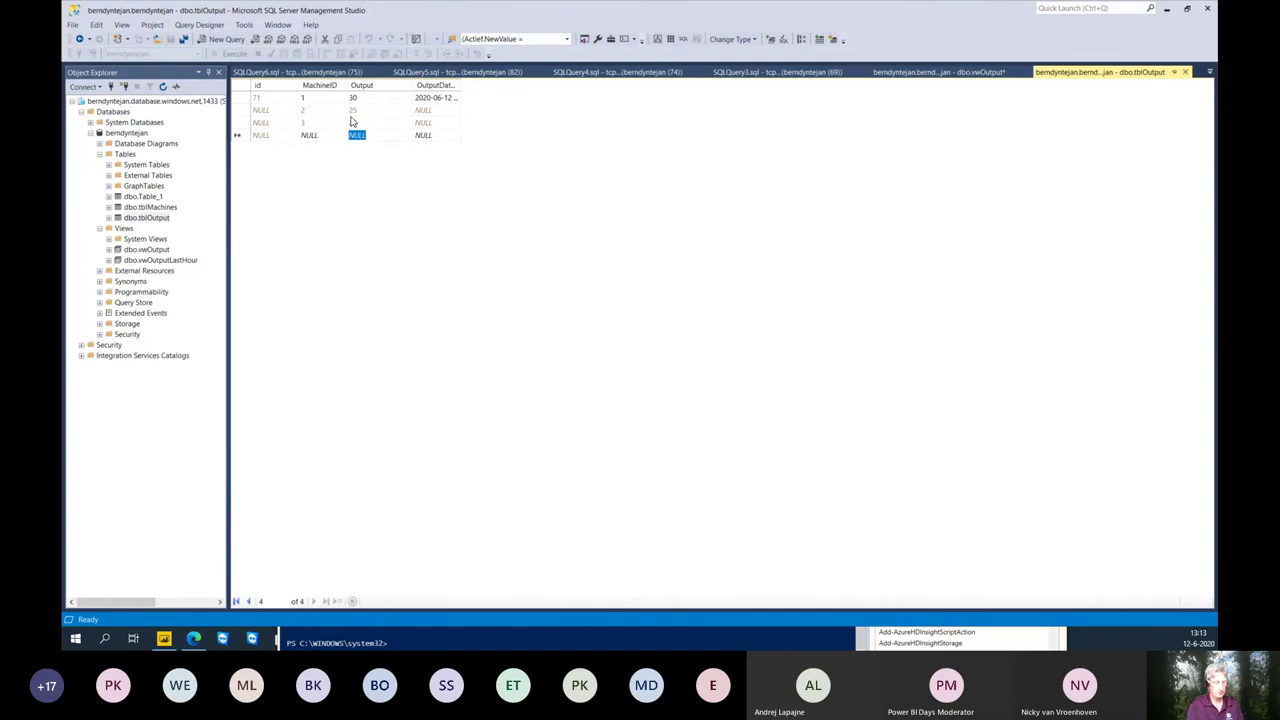
key(ctrl+r)
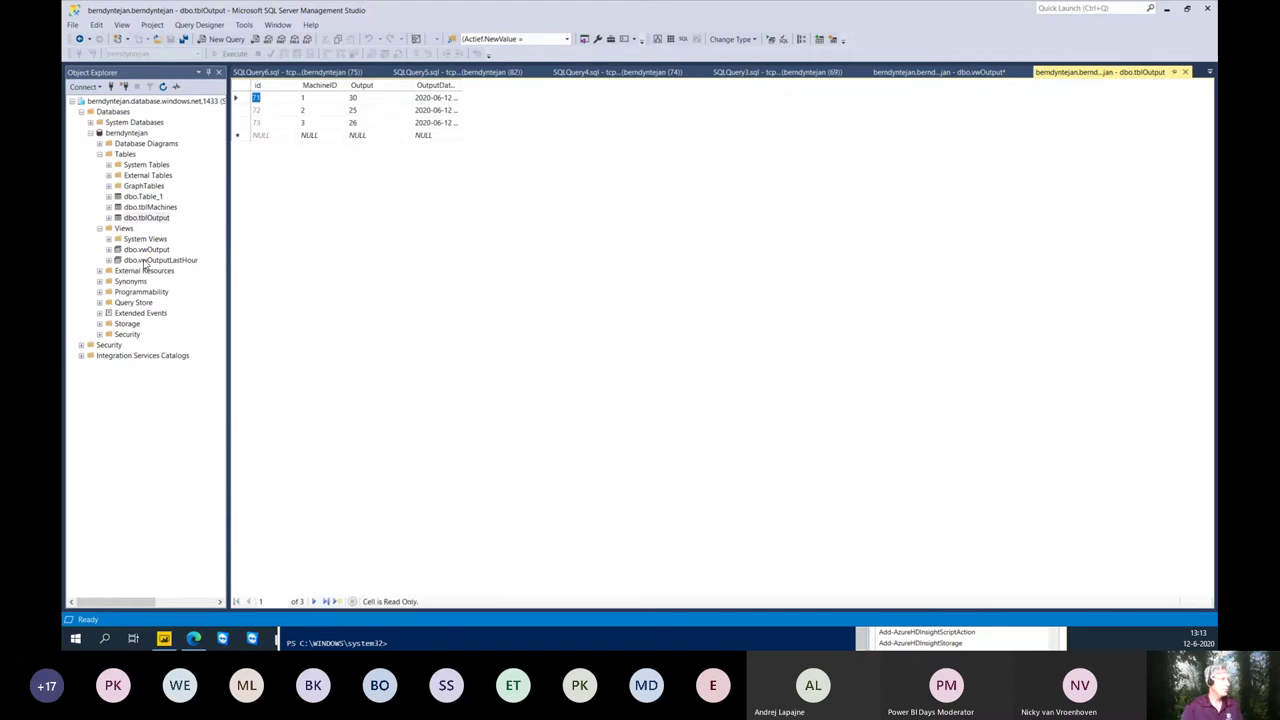
right_click(142, 260)
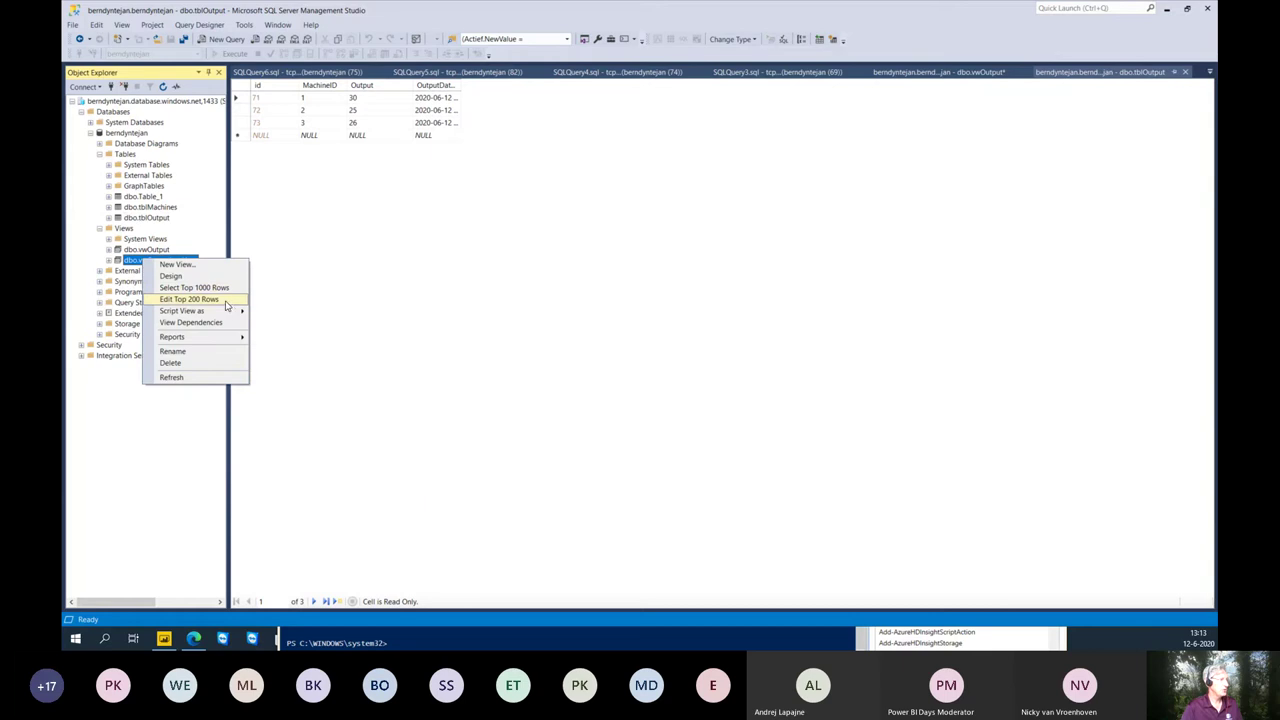
click(222, 288)
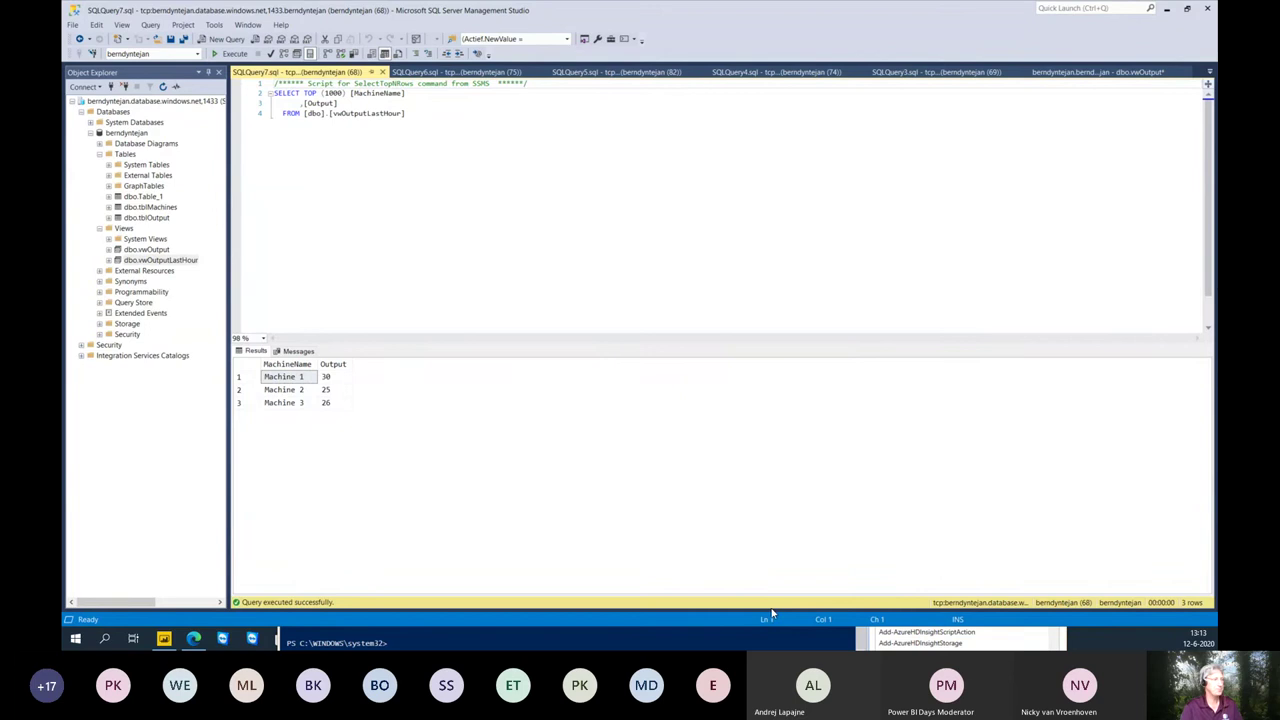
- Return to the 'update streaming dataset' flow and expand the Recurrence trigger's settings
mouse_move(196, 642)
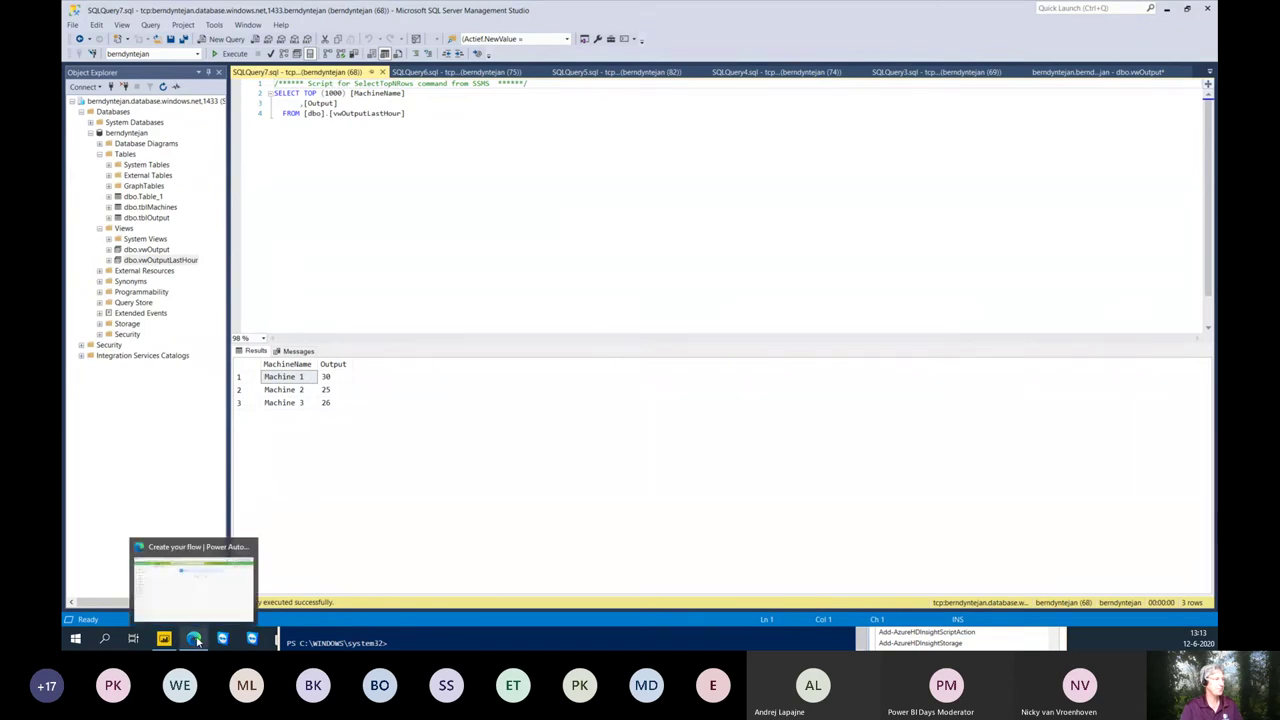
click(197, 608)
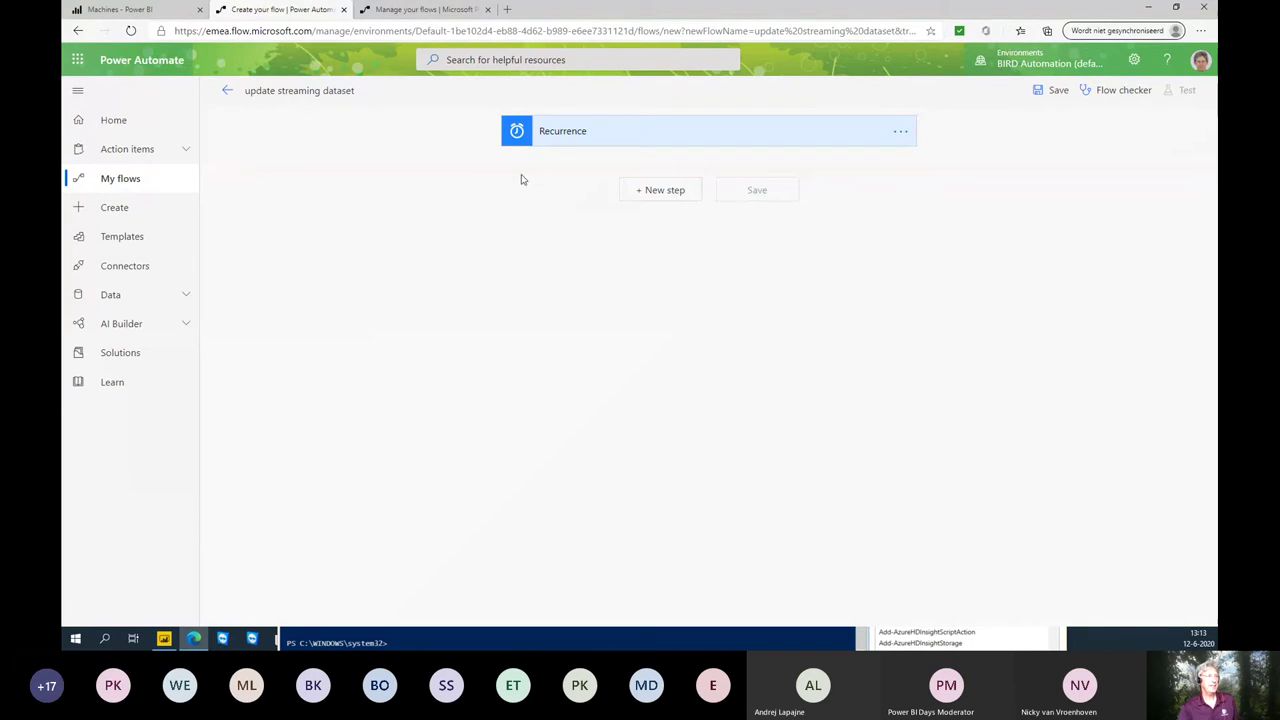
click(576, 145)
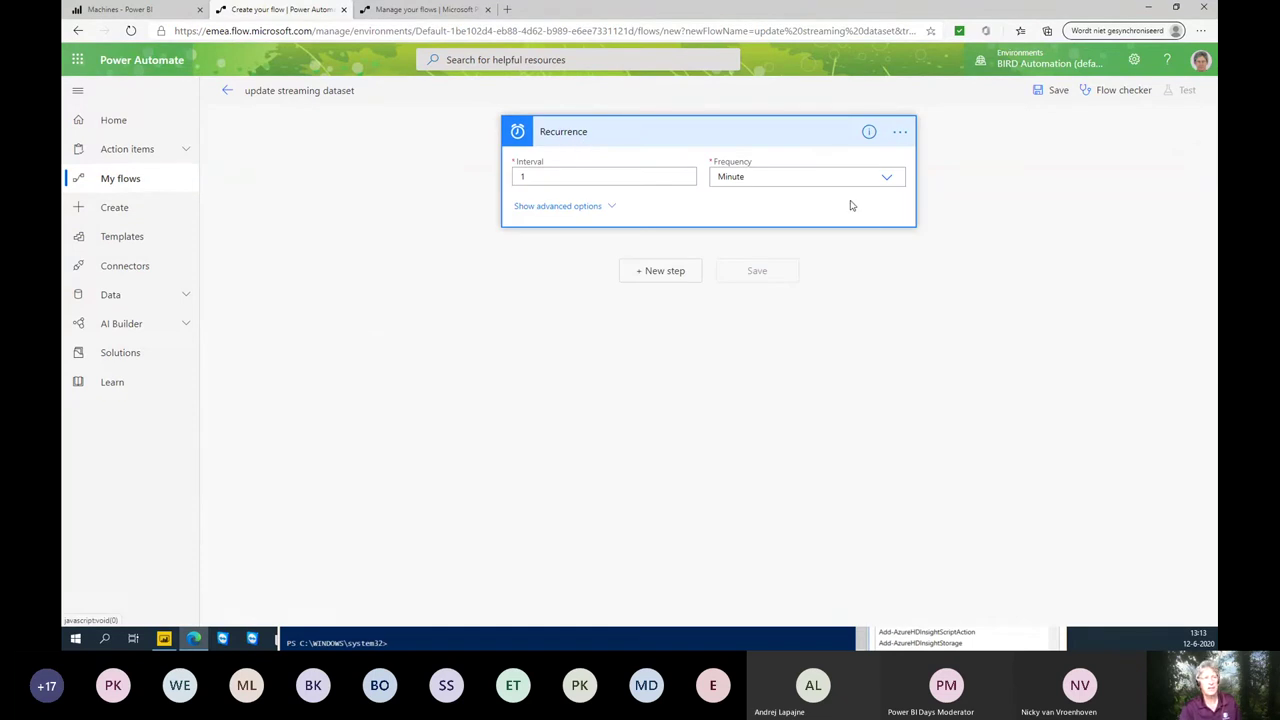
click(678, 276)
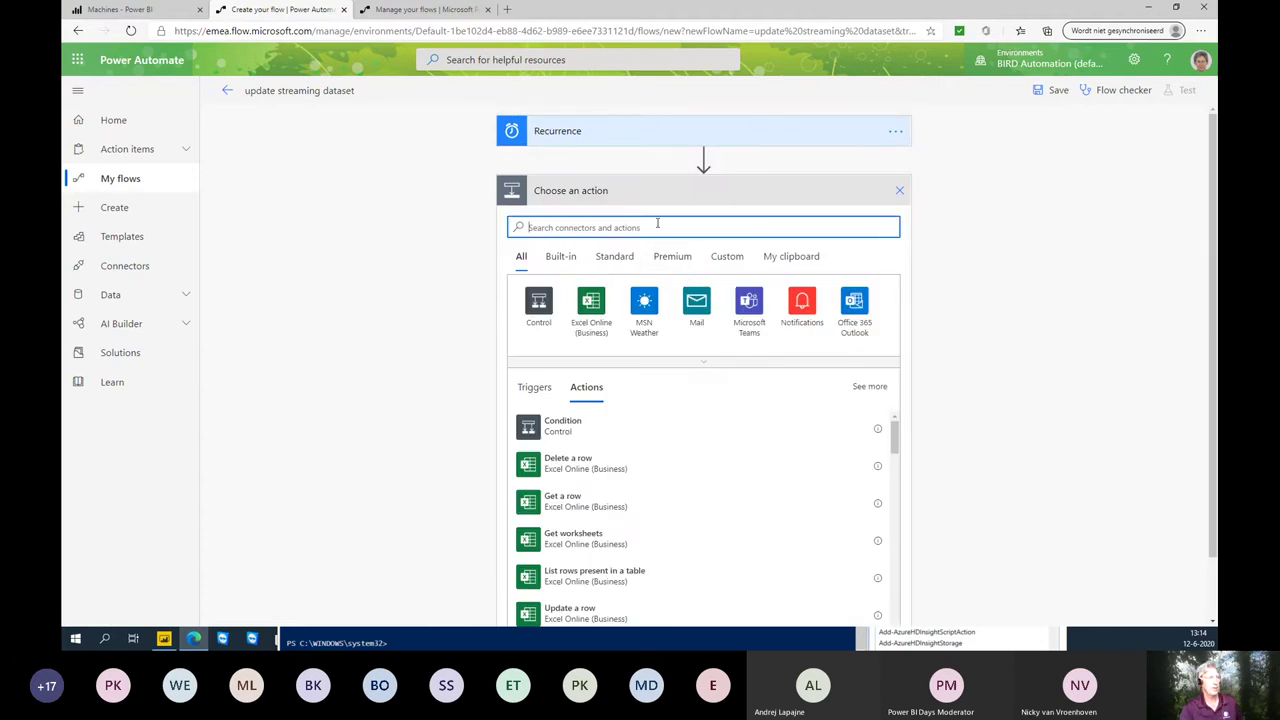
- Search 'sql' and add the SQL Server Get rows (V2) action after Recurrence
text(sql)
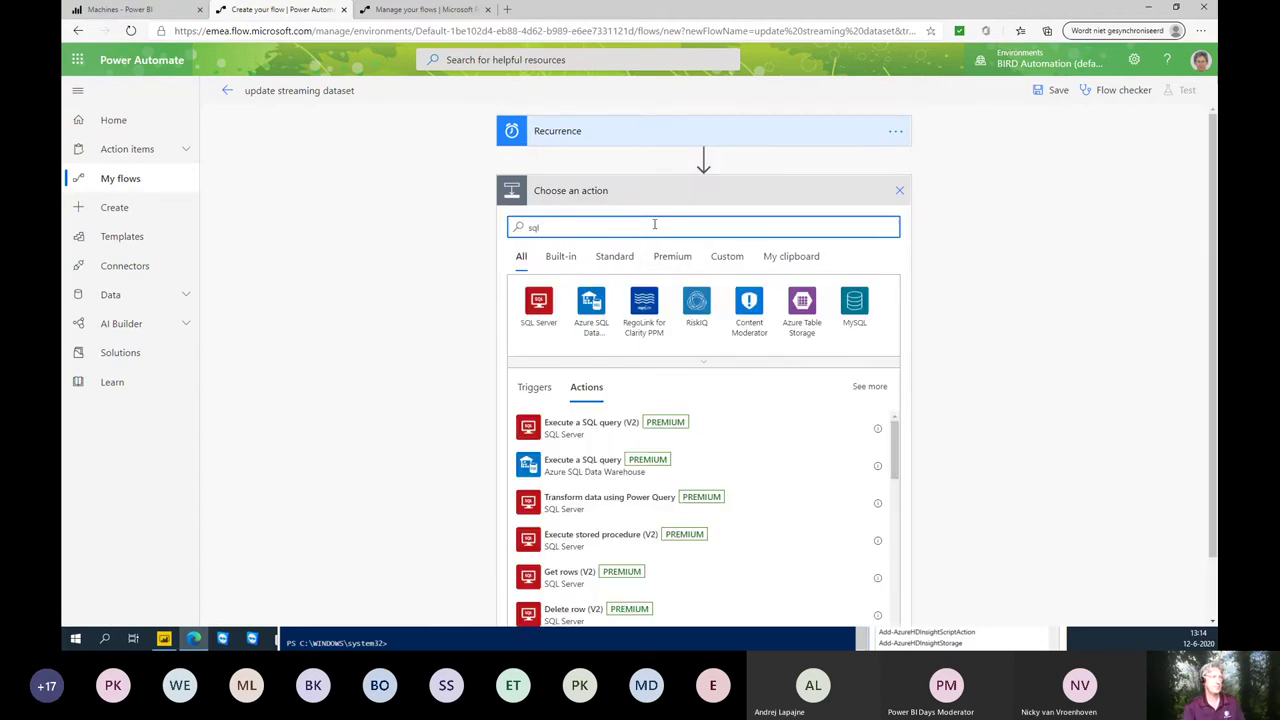
click(540, 318)
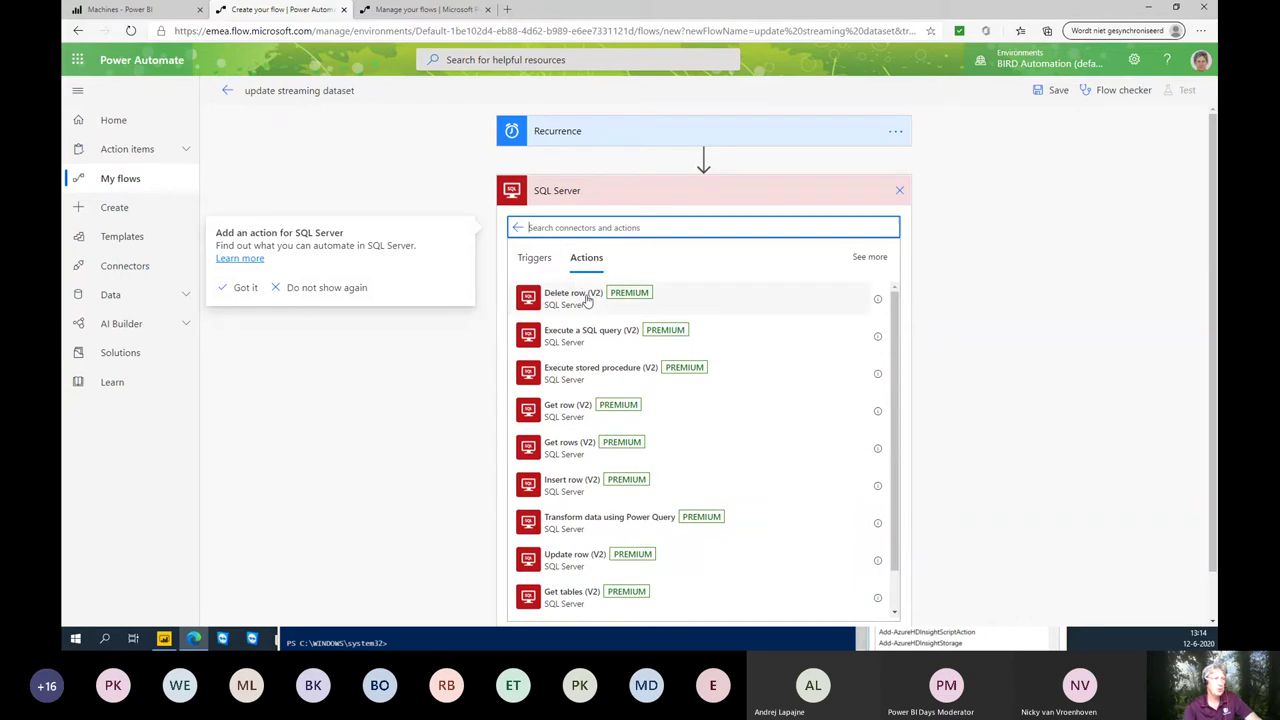
scroll(586, 375, down, 1)
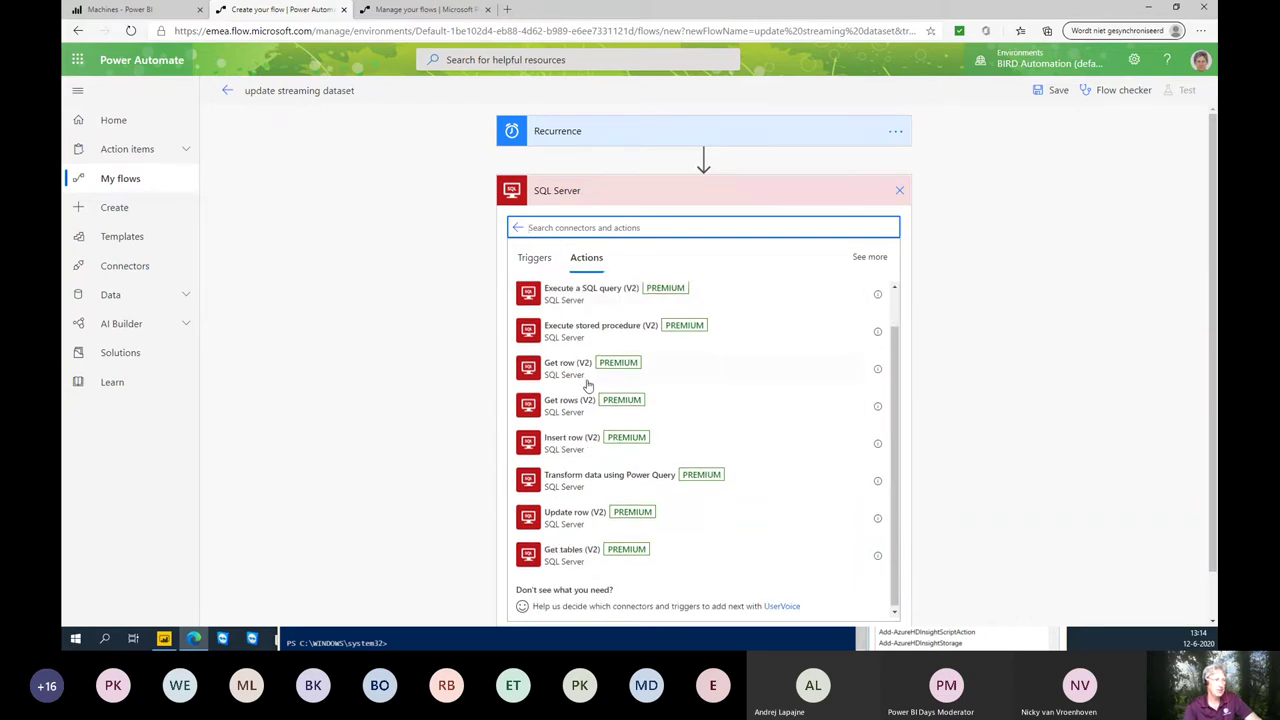
click(533, 257)
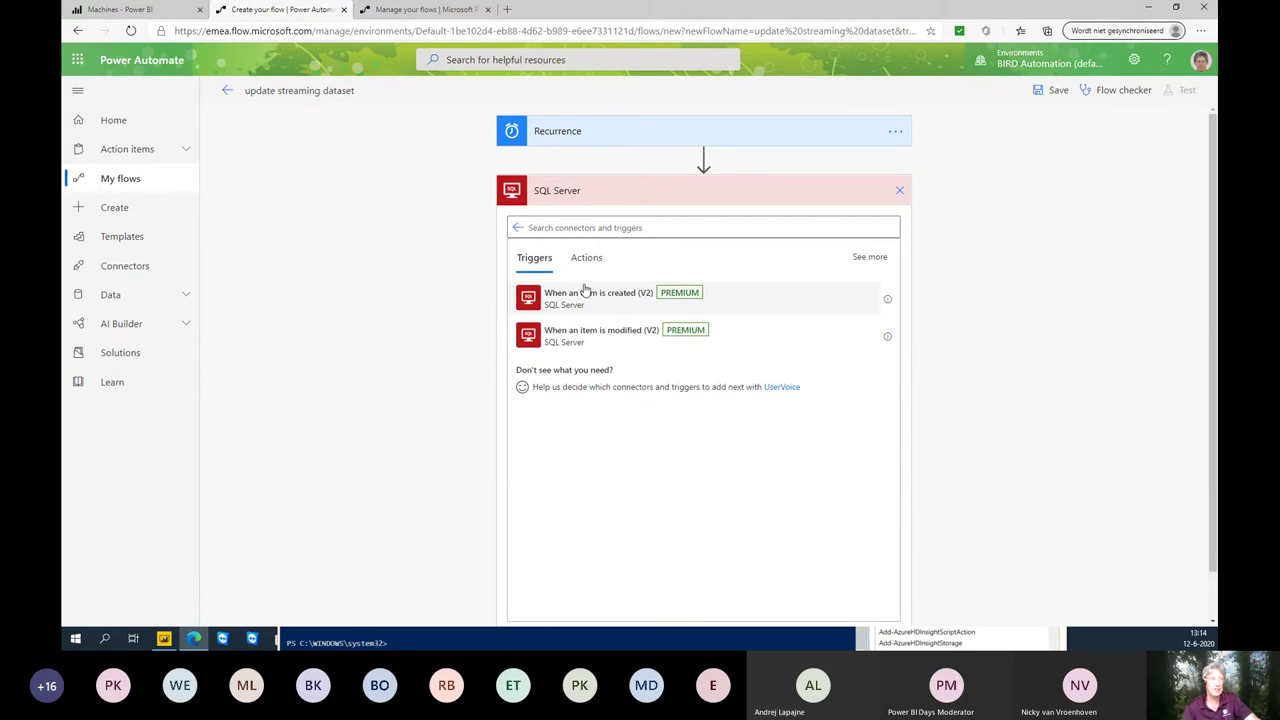
click(589, 260)
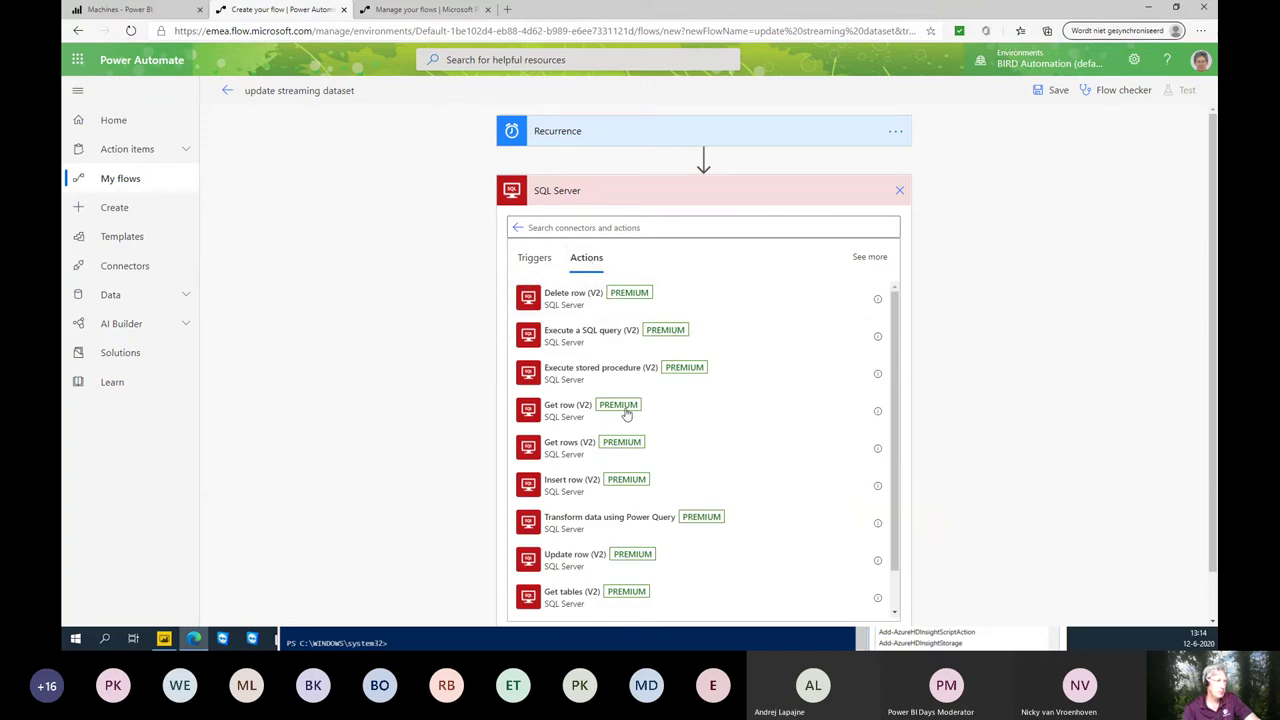
click(553, 455)
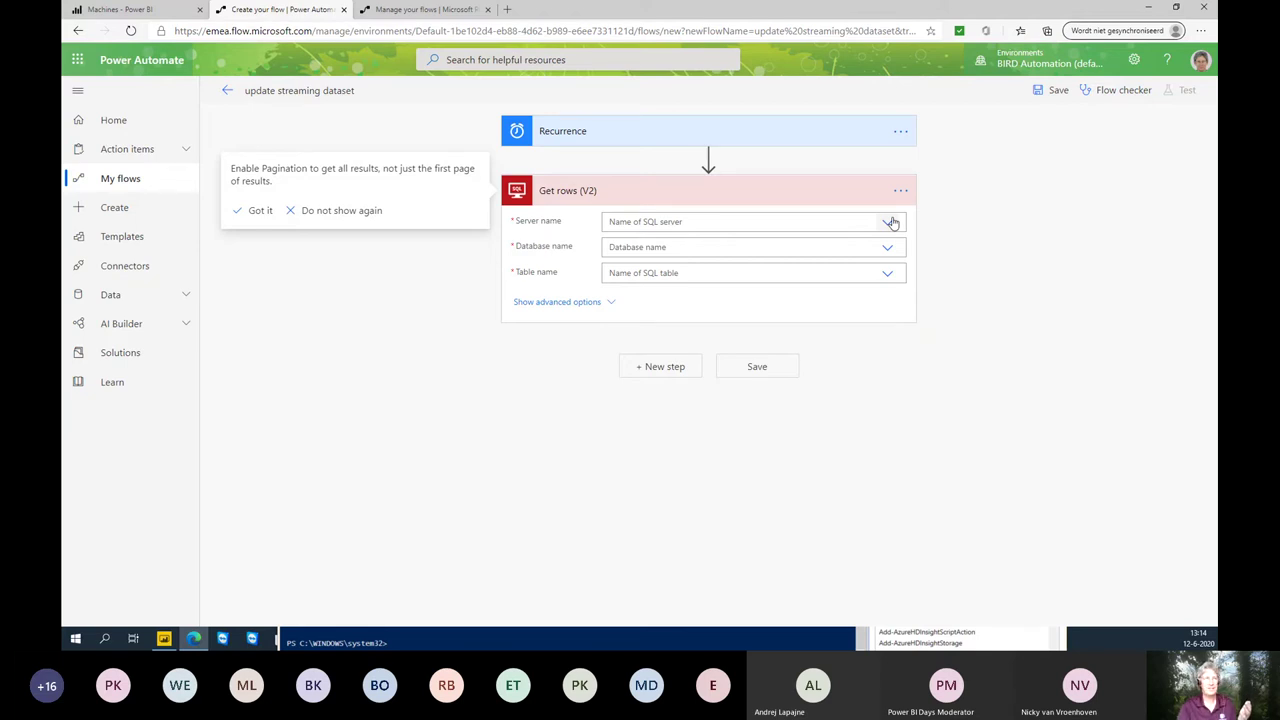
- Set Get rows (V2) Server and Database to 'Use connection settings' and Table to vwOutputLastHour
click(900, 191)
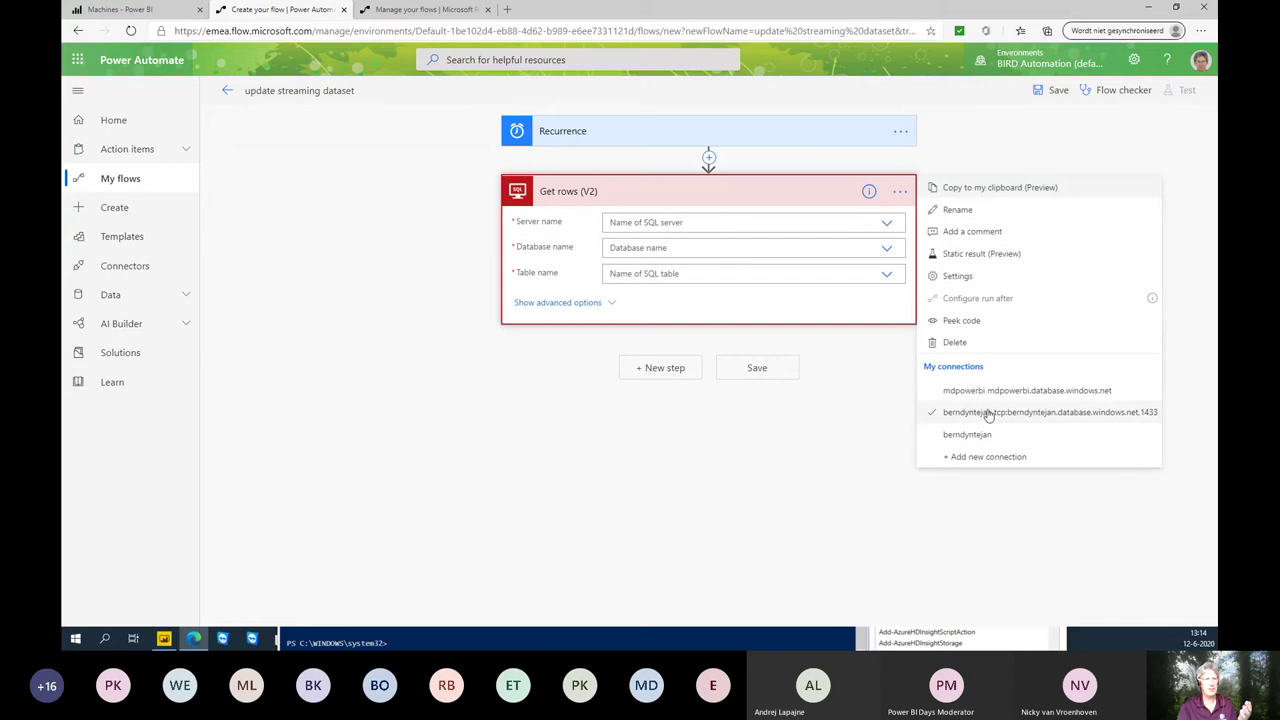
click(857, 407)
click(886, 225)
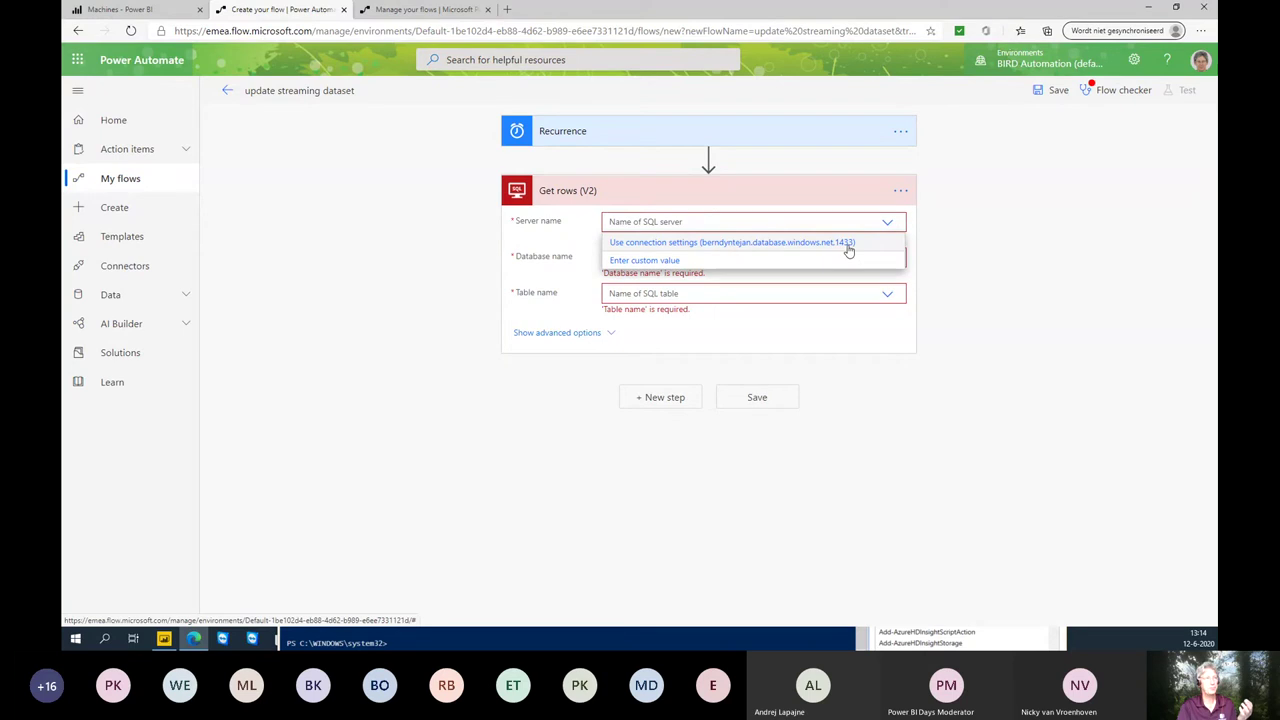
click(848, 244)
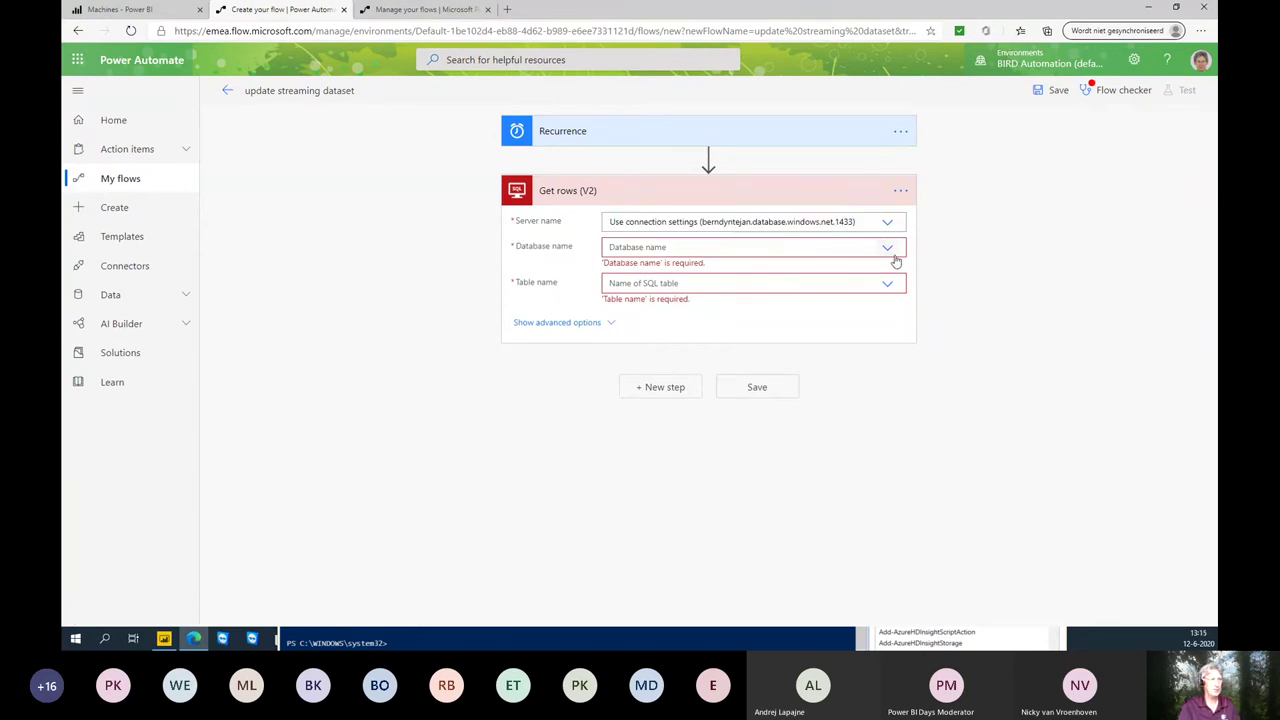
click(888, 249)
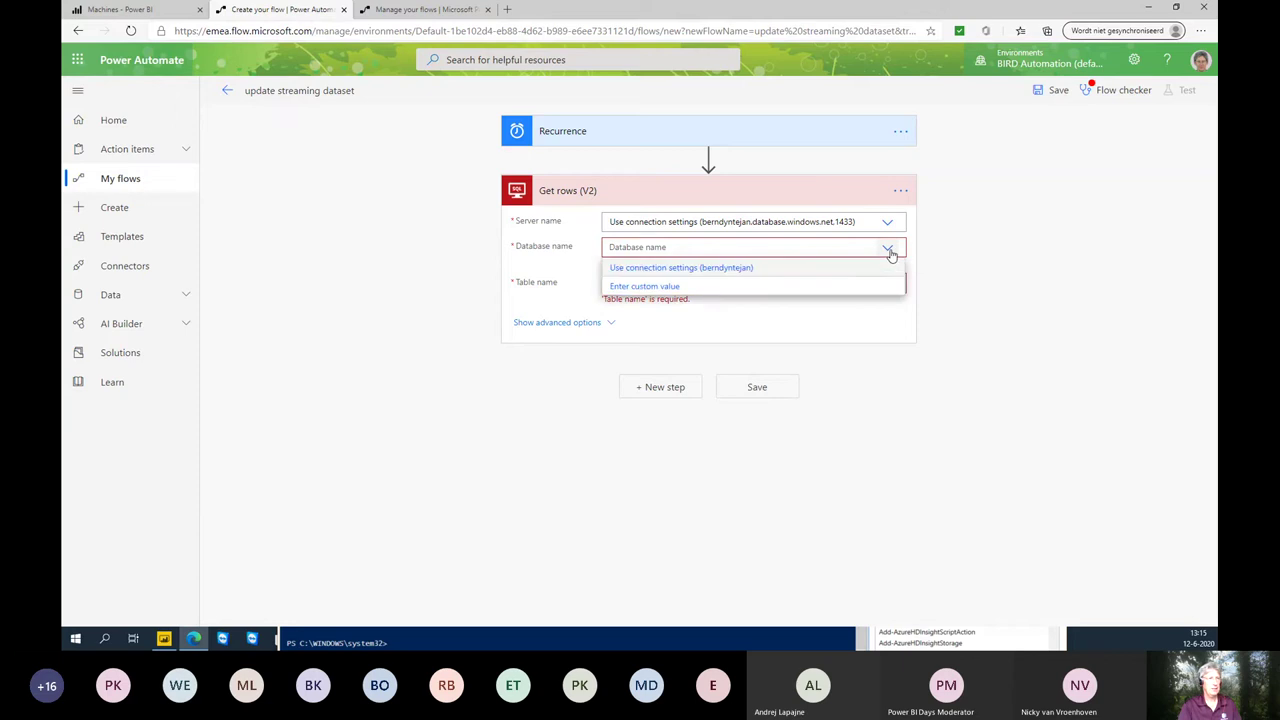
click(729, 268)
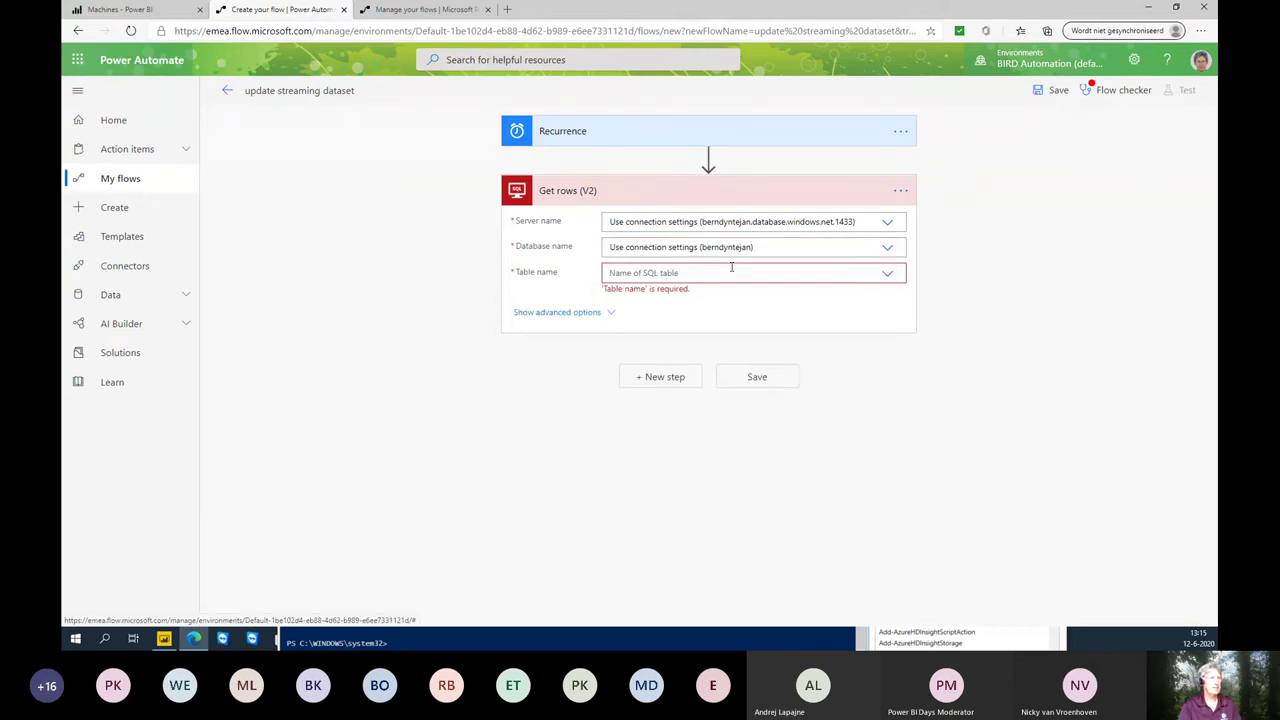
click(887, 276)
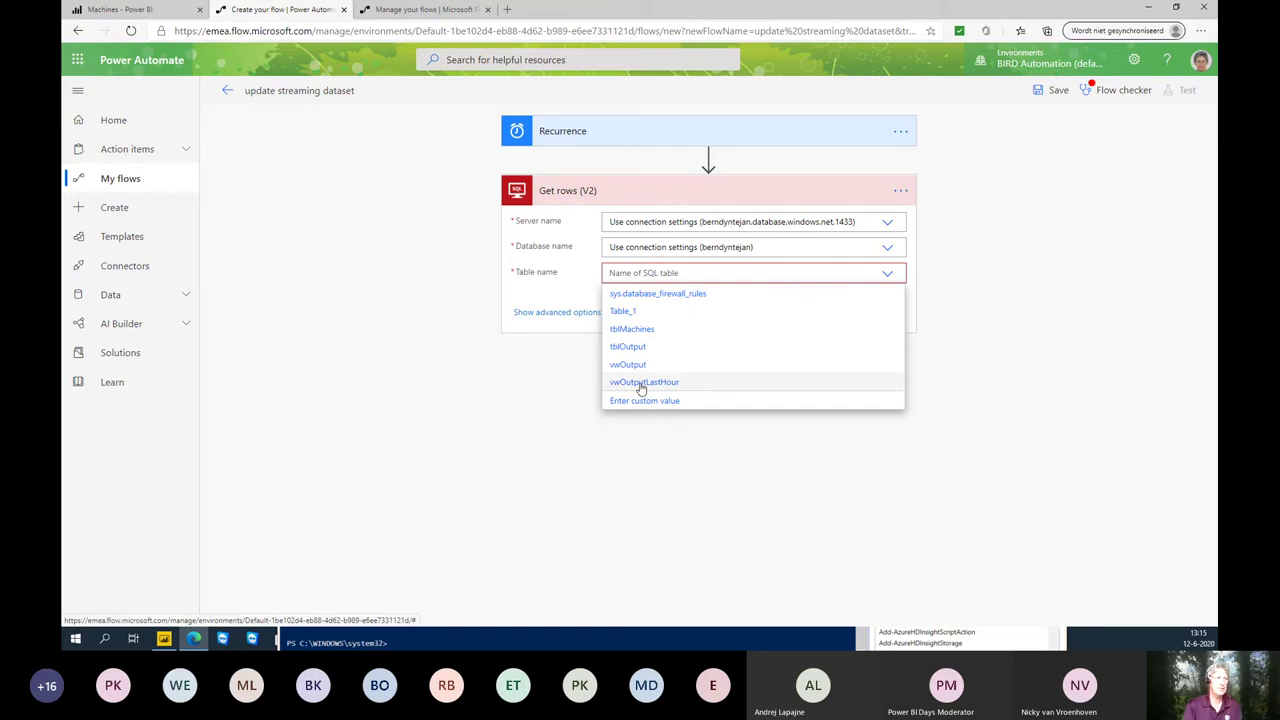
click(640, 383)
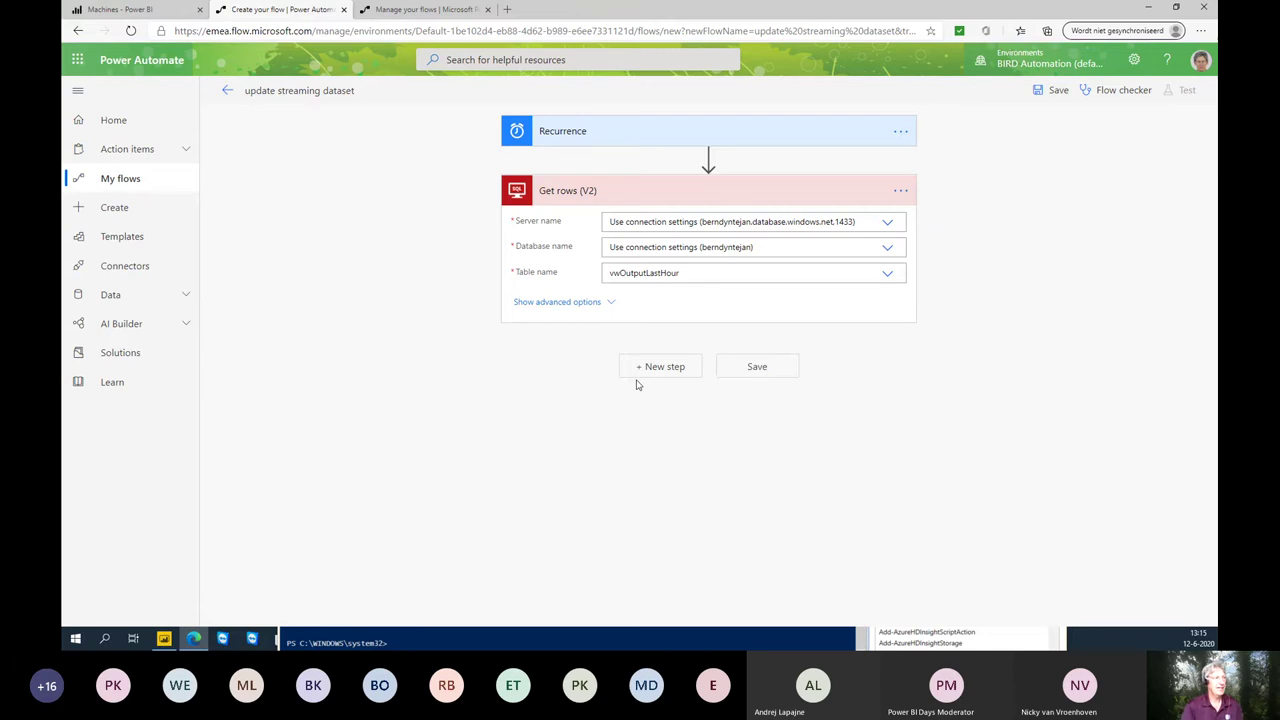
- Search 'pow' and add Power BI's 'Add rows to a dataset' action after Get rows
click(661, 366)
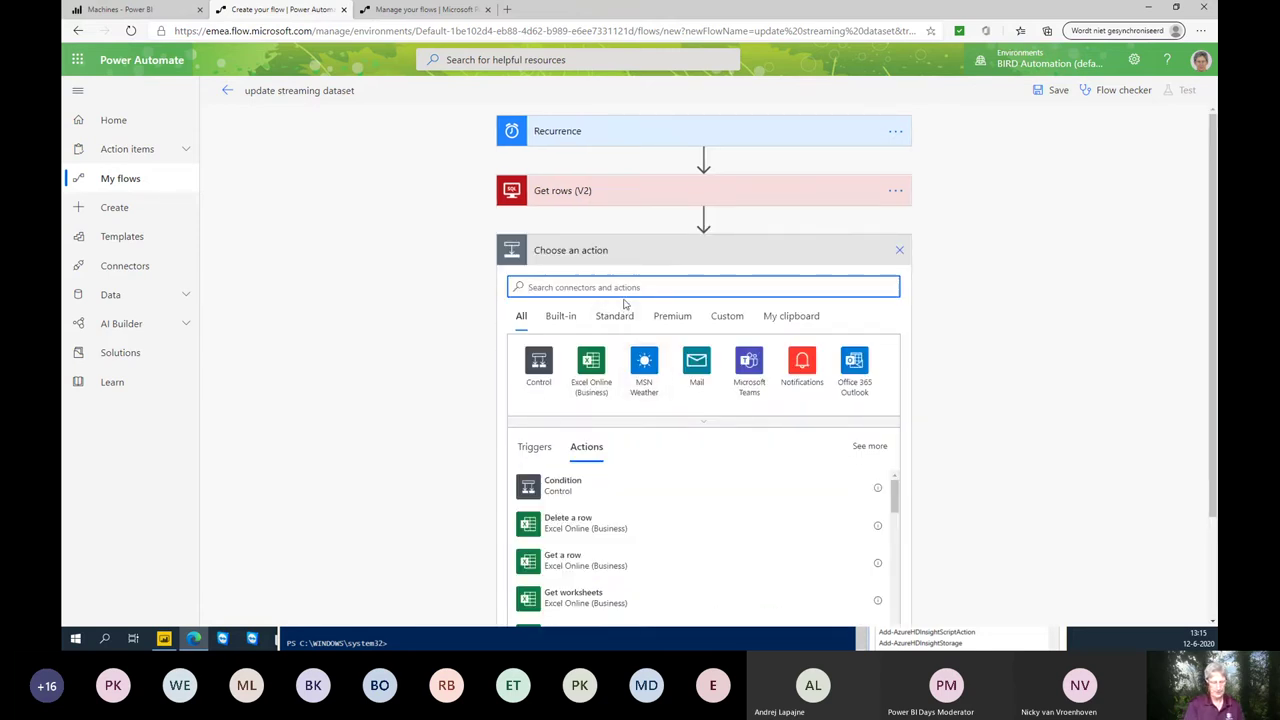
text(pow)
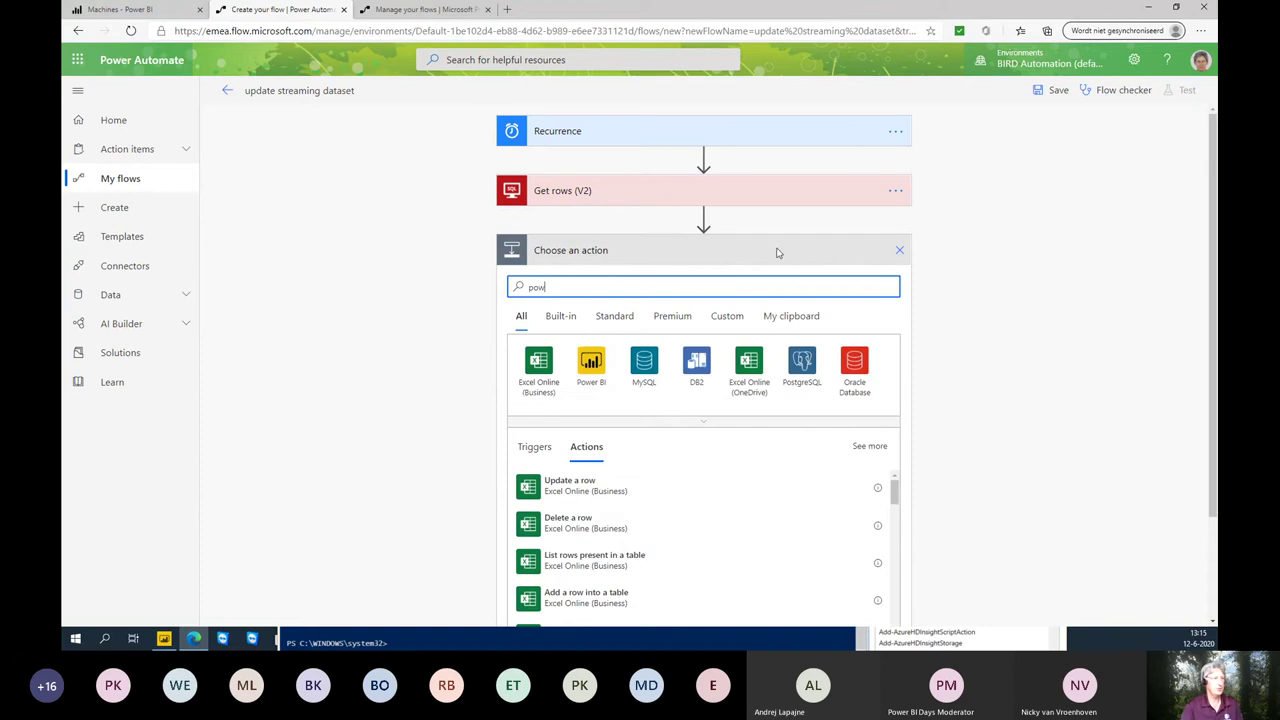
click(594, 366)
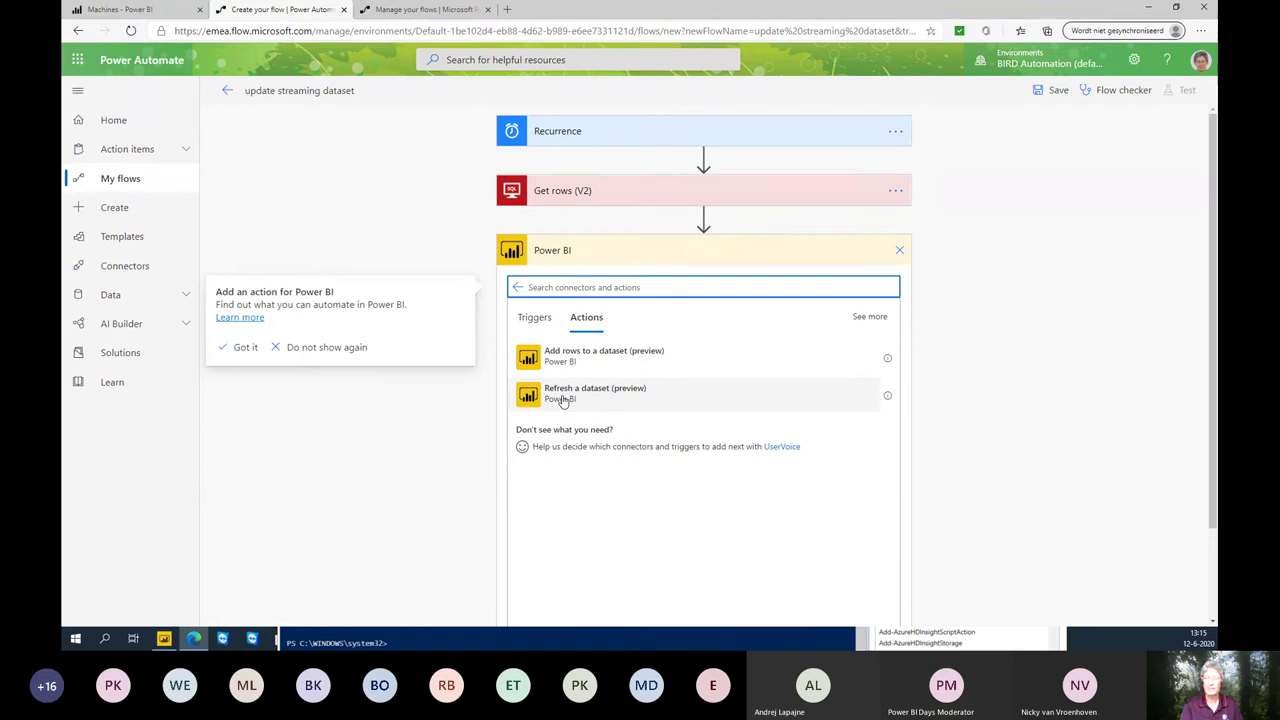
click(606, 367)
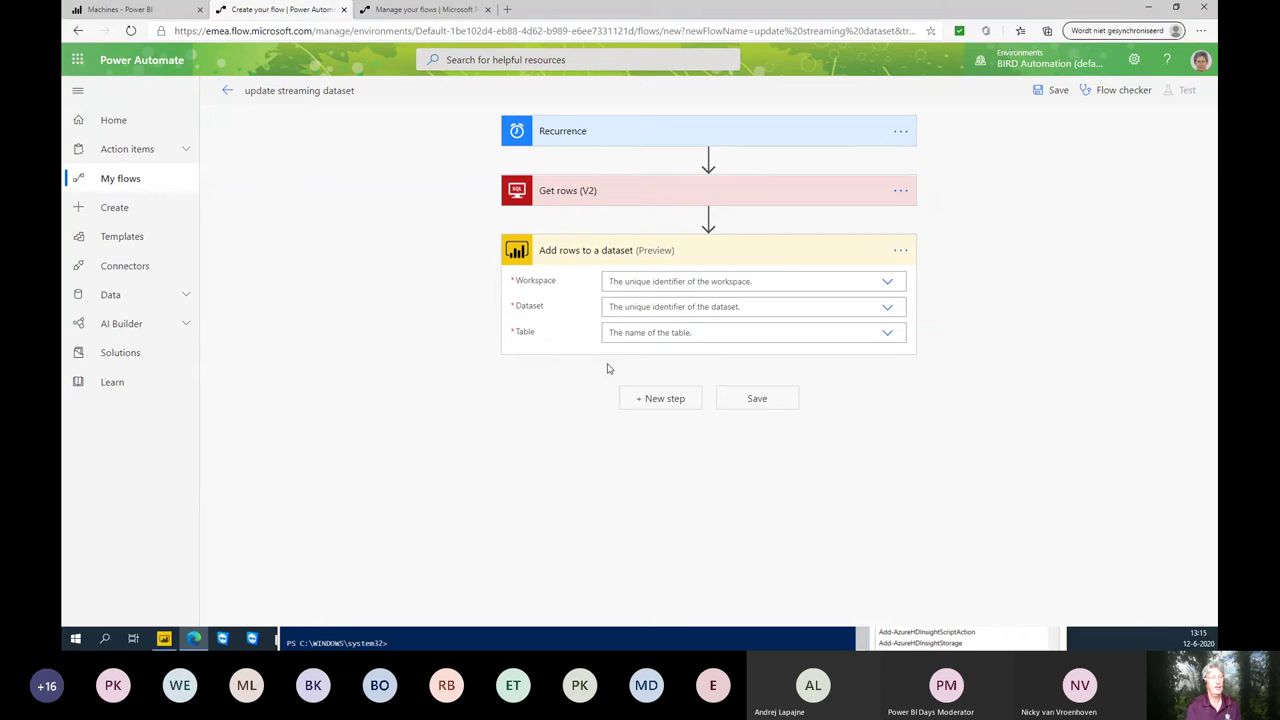
- Target workspace Machines, dataset PowerBIDaysNetherlands, table RealTimeData, then start the MachineName value
click(888, 288)
scroll(800, 410, down, 1)
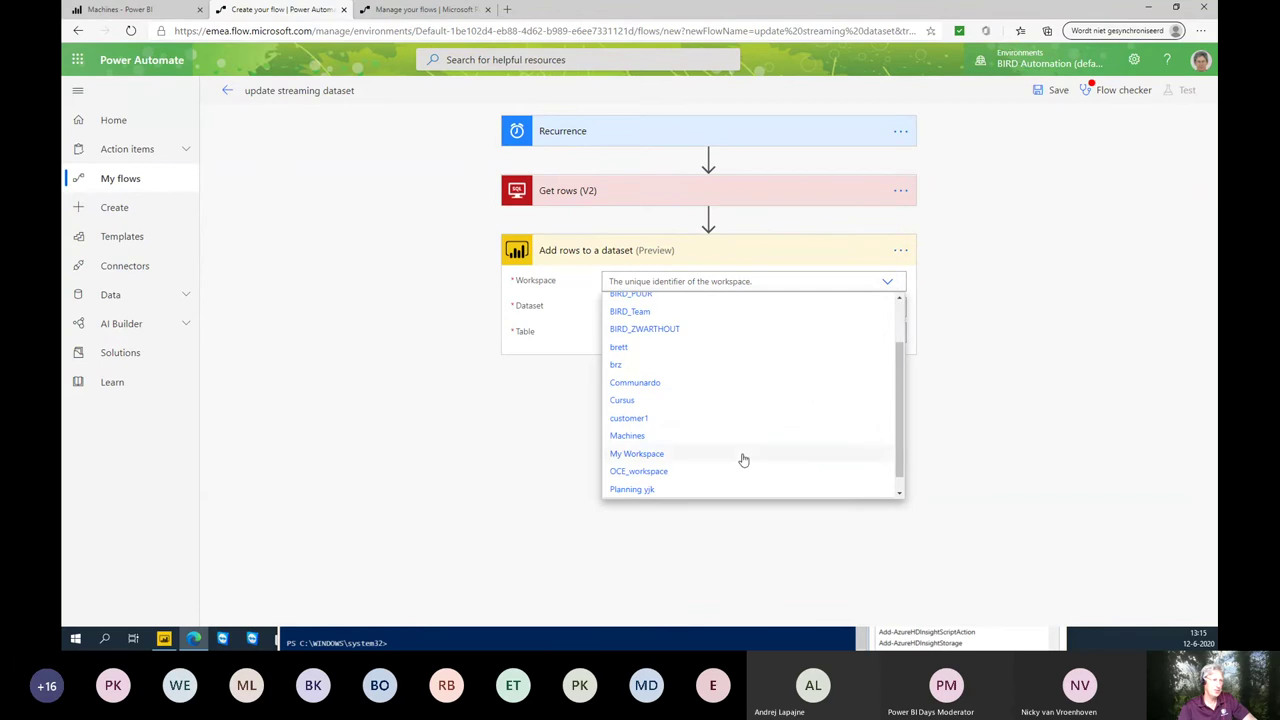
click(677, 437)
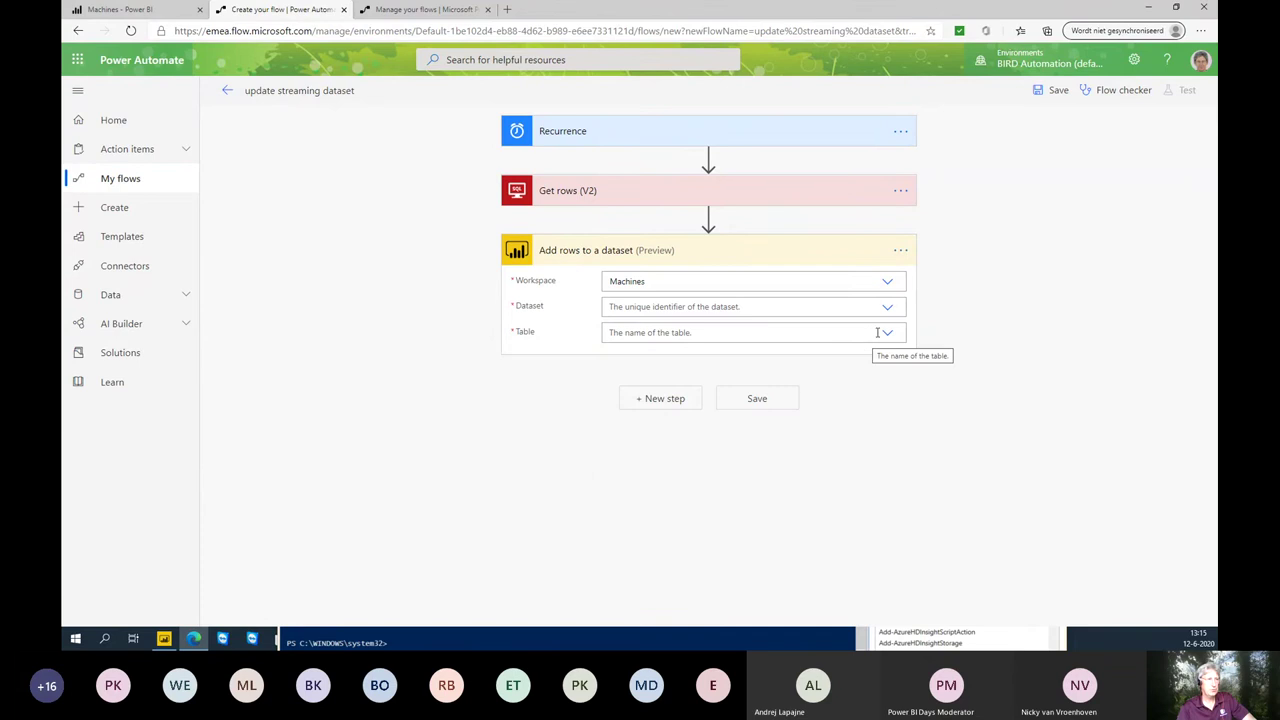
click(889, 306)
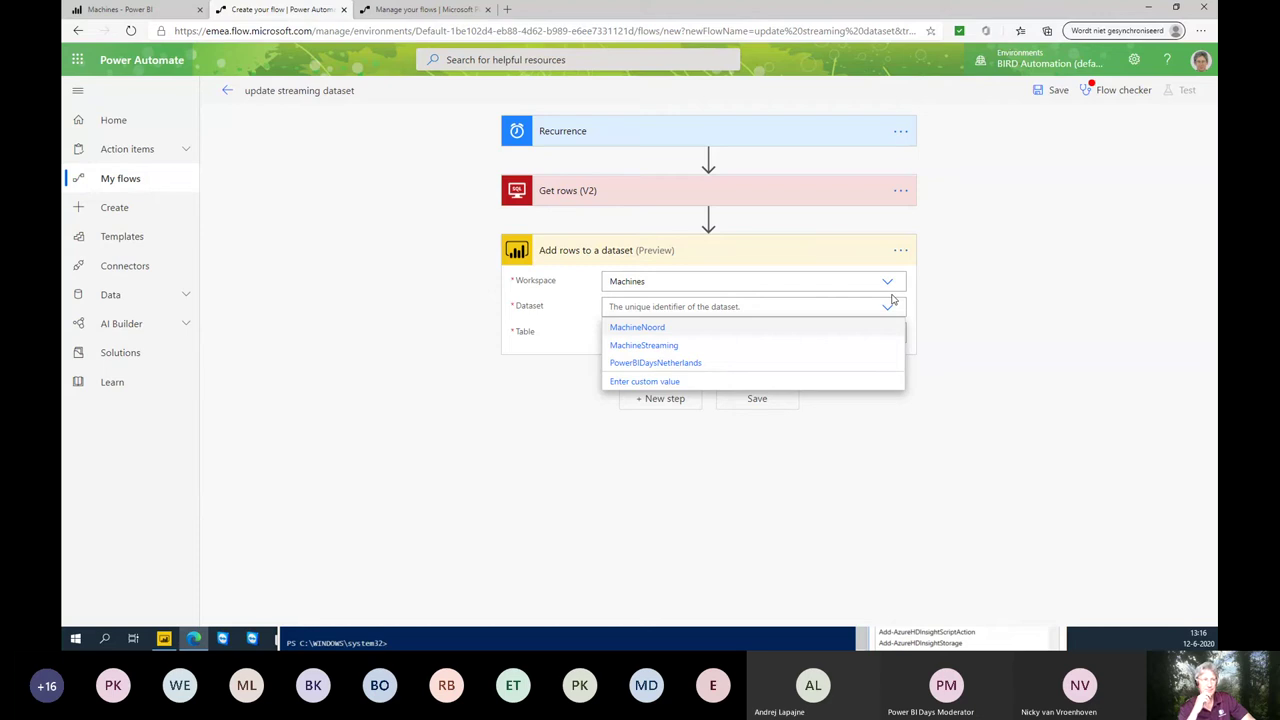
click(678, 364)
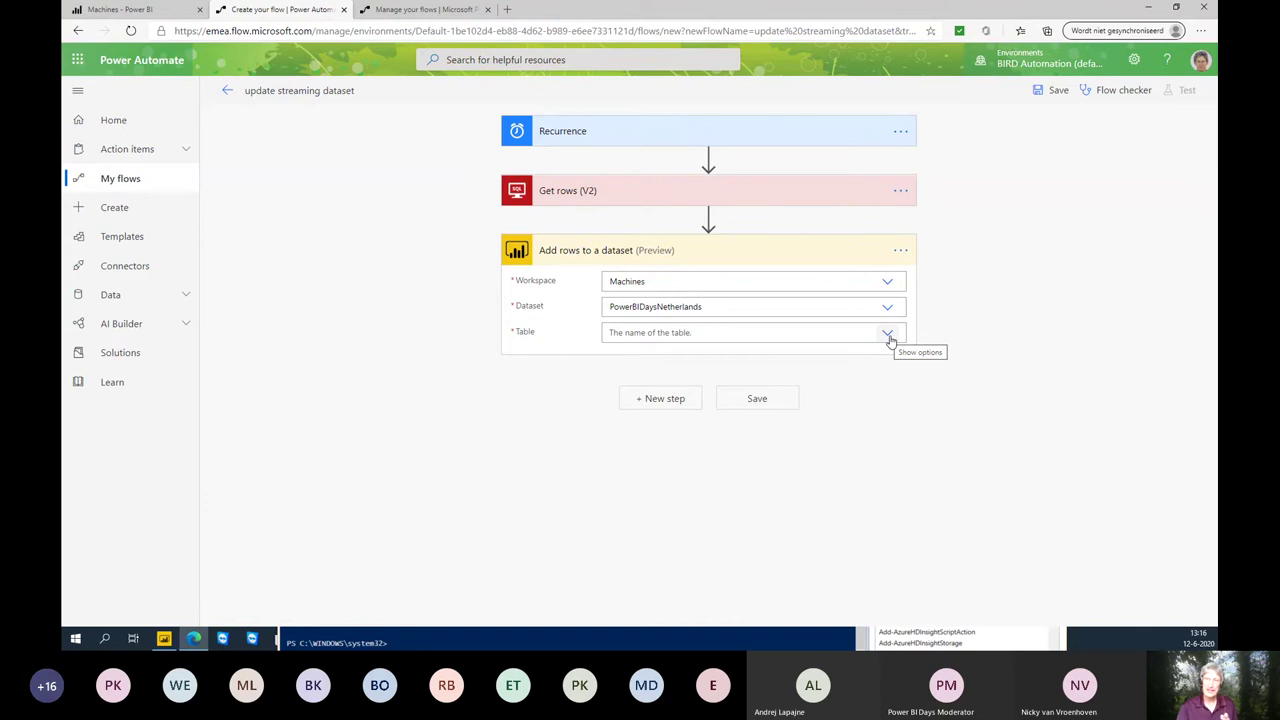
click(888, 336)
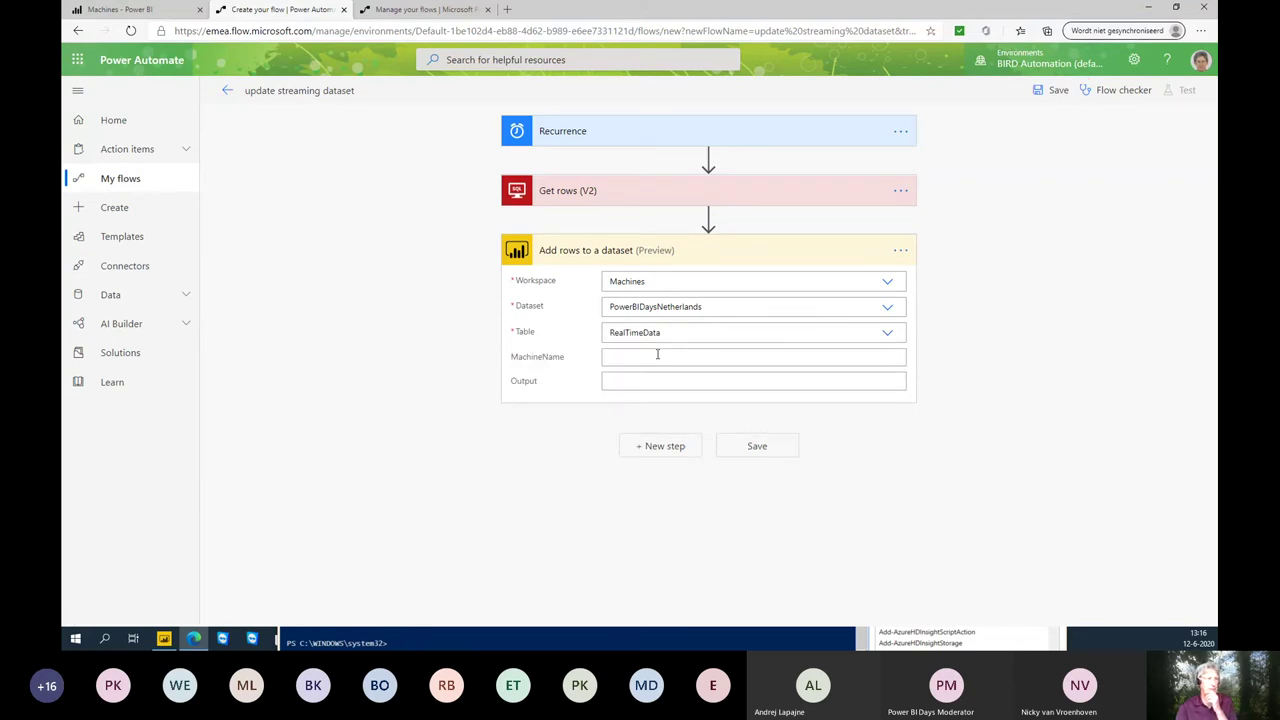
click(657, 360)
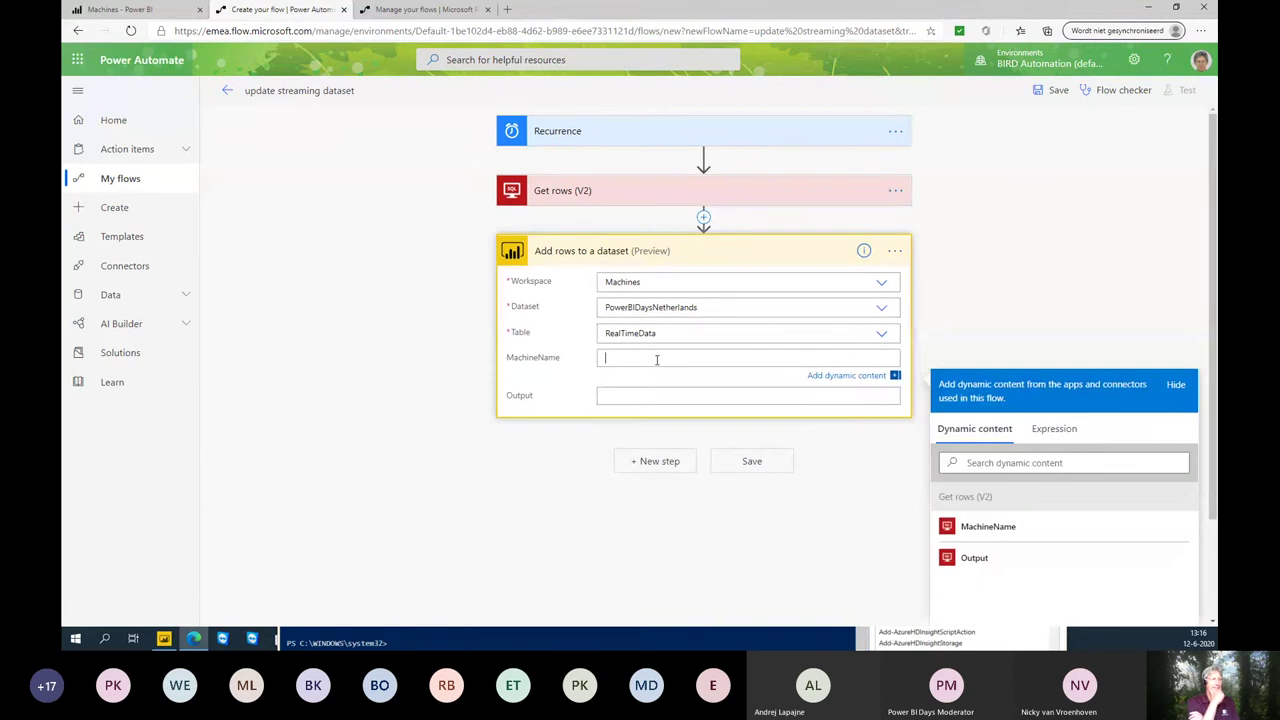
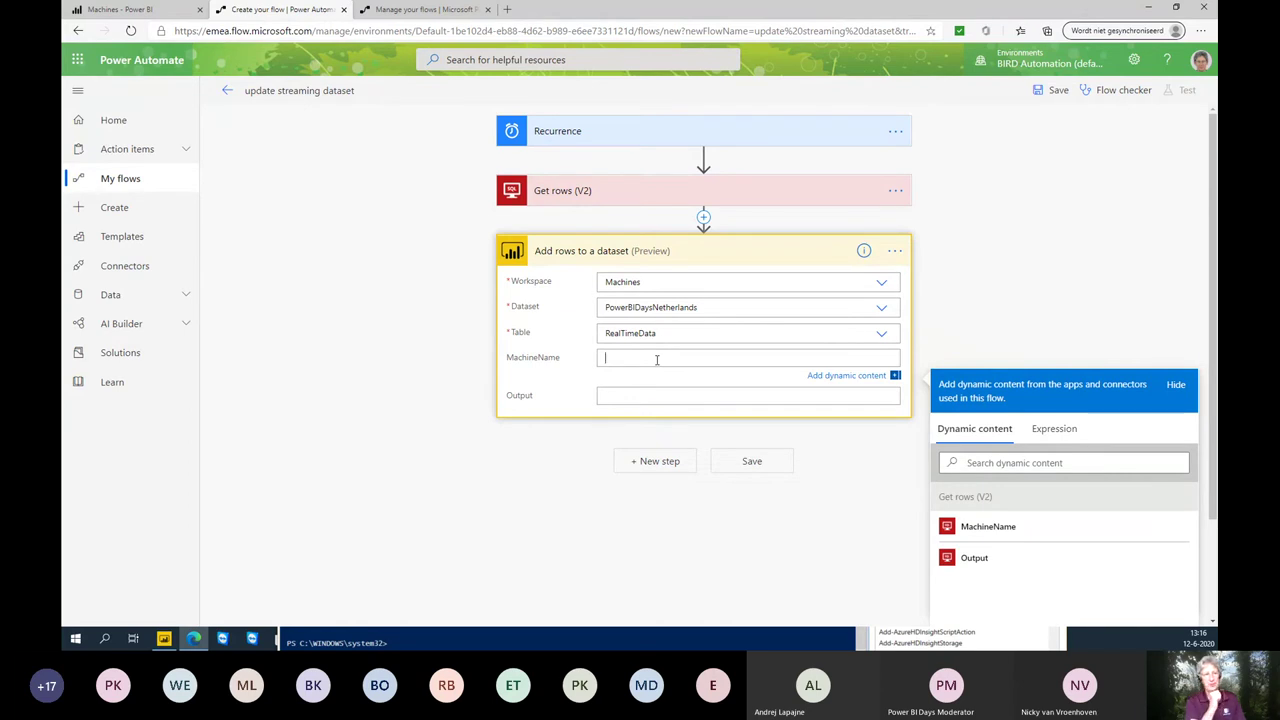
- Fill the Add rows fields with MachineName and Output from Get rows, then save the flow
click(988, 526)
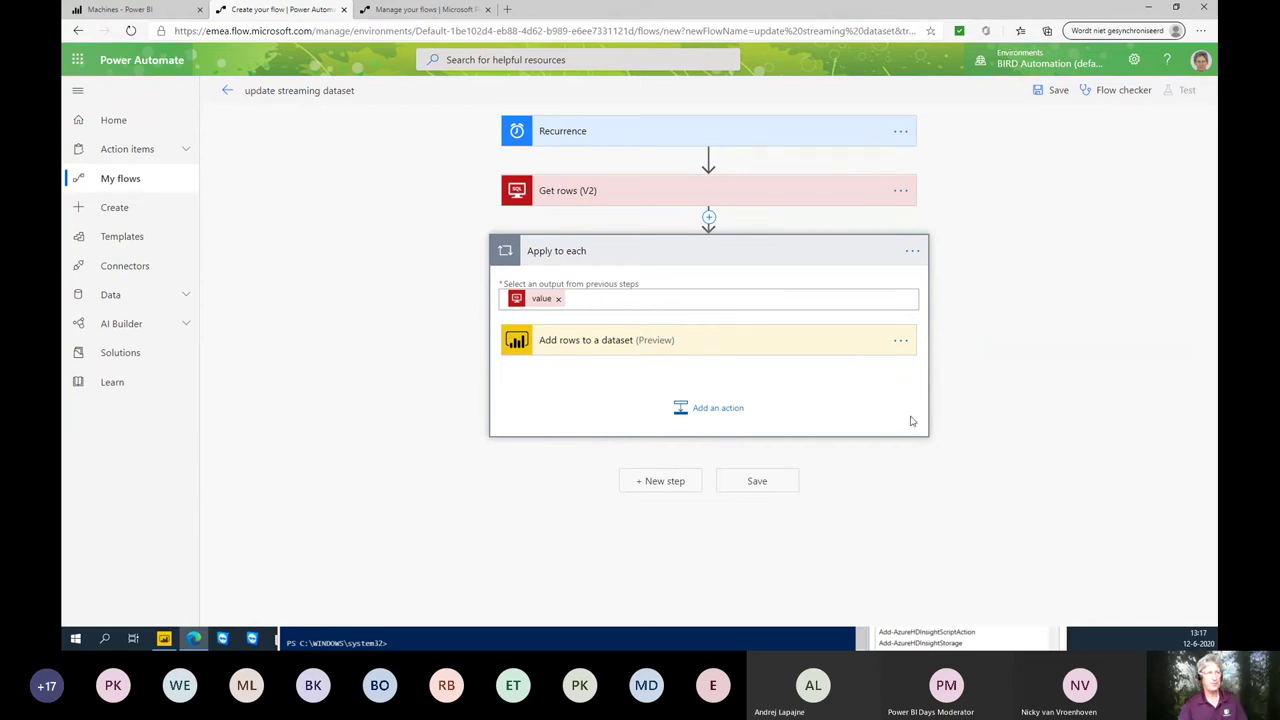
click(724, 343)
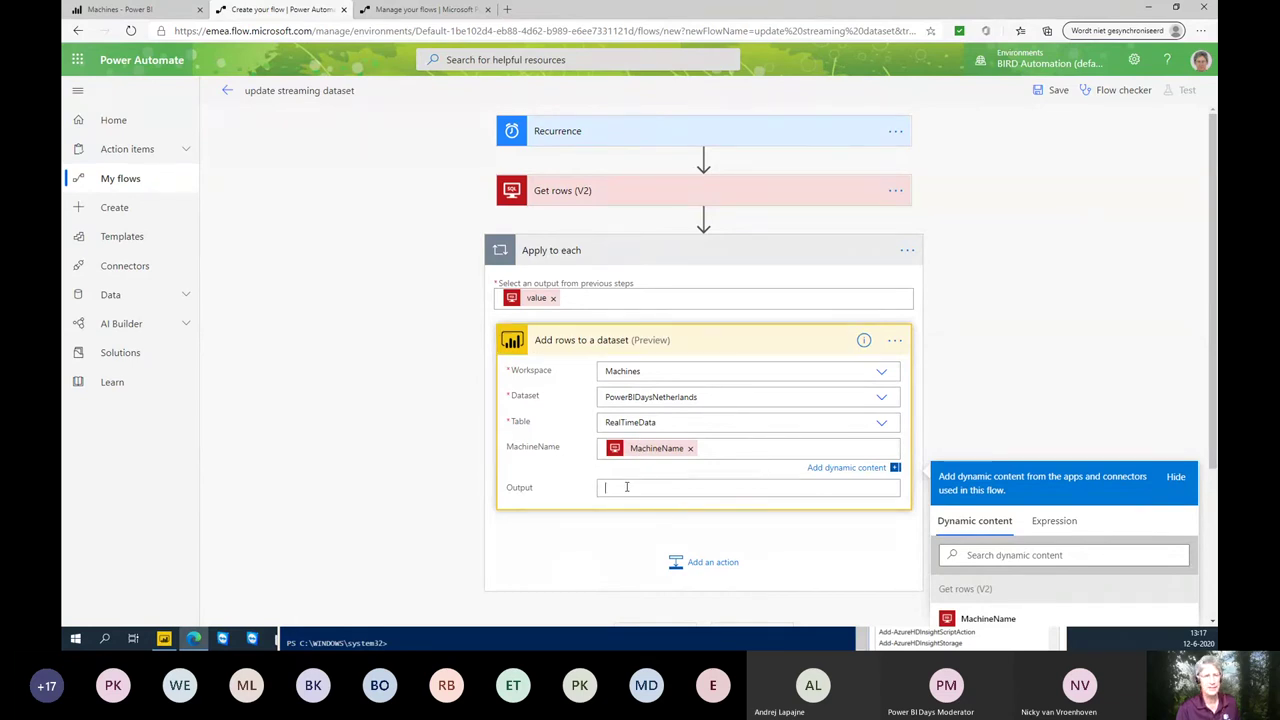
click(627, 487)
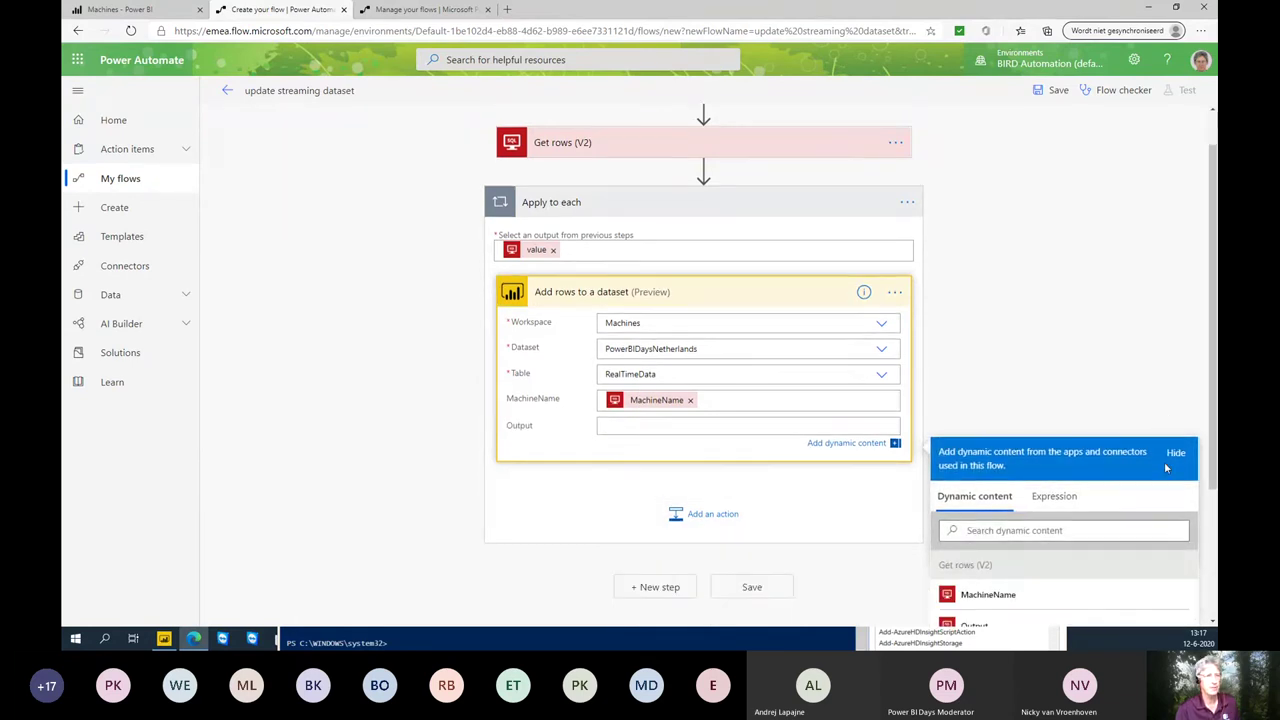
click(978, 597)
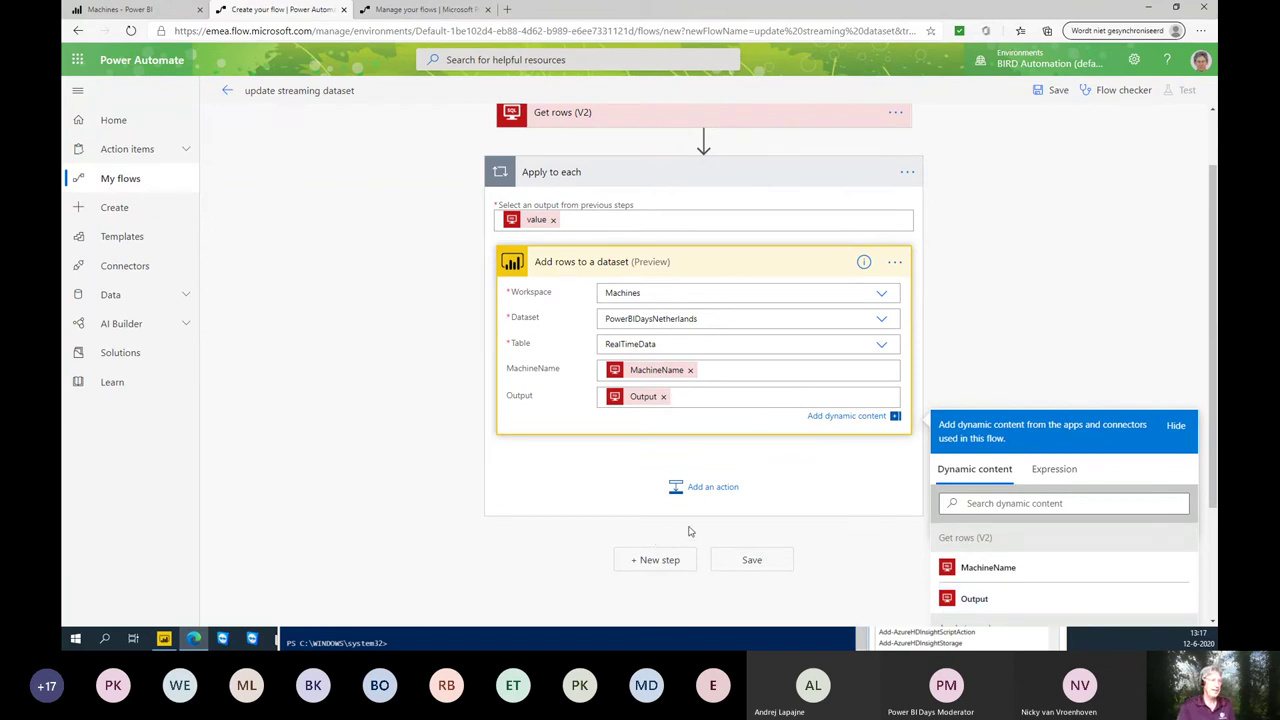
click(745, 565)
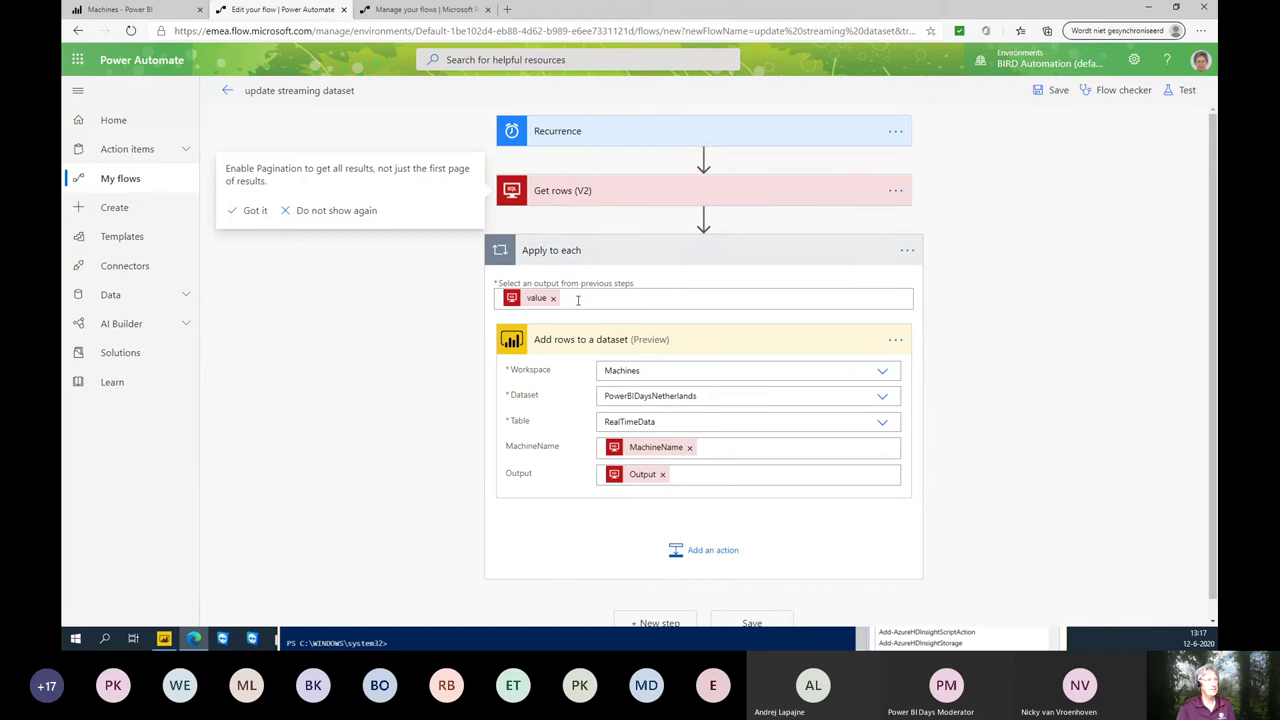
scroll(662, 368, down, 1)
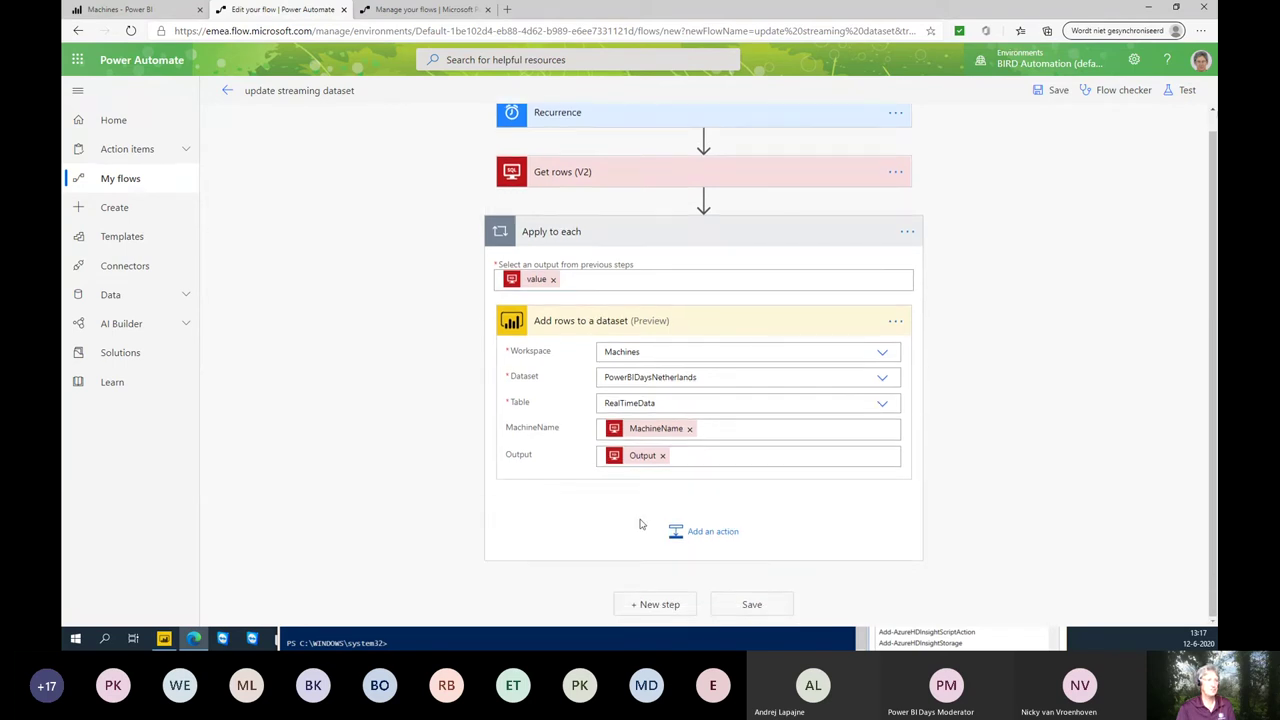
- Save the flow and confirm the Flow checker shows no errors or warnings
click(740, 604)
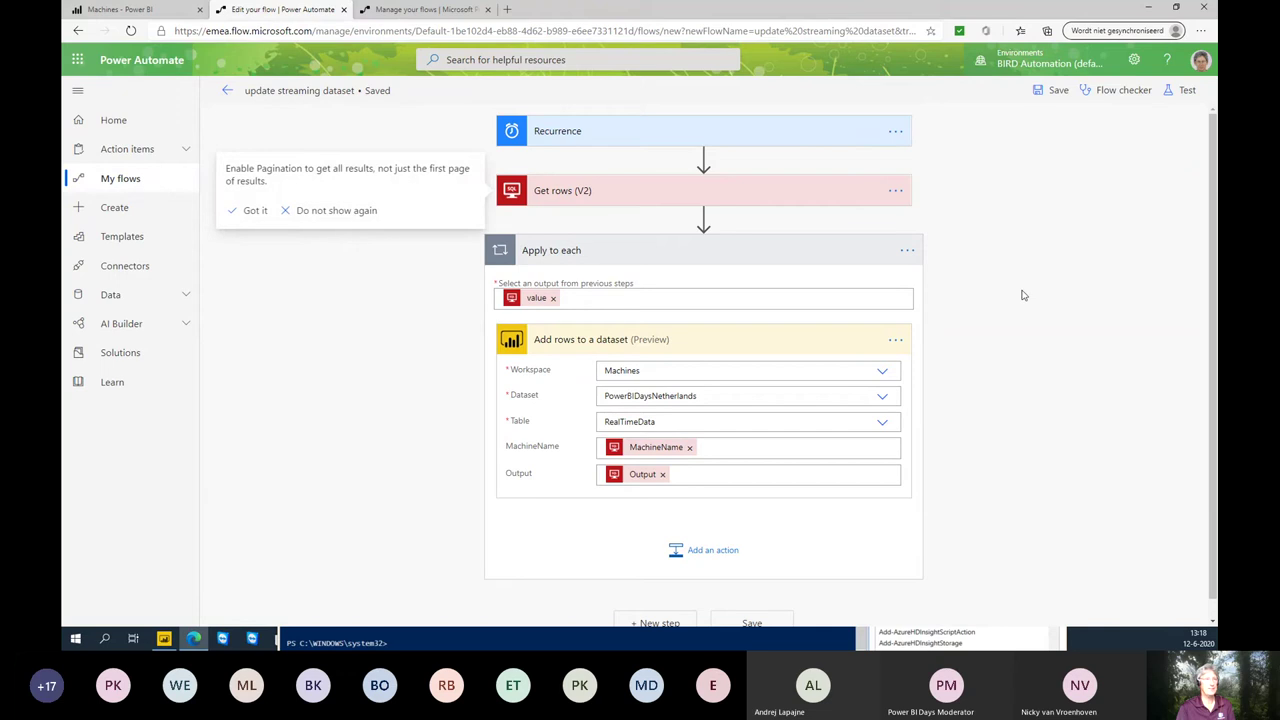
click(1122, 97)
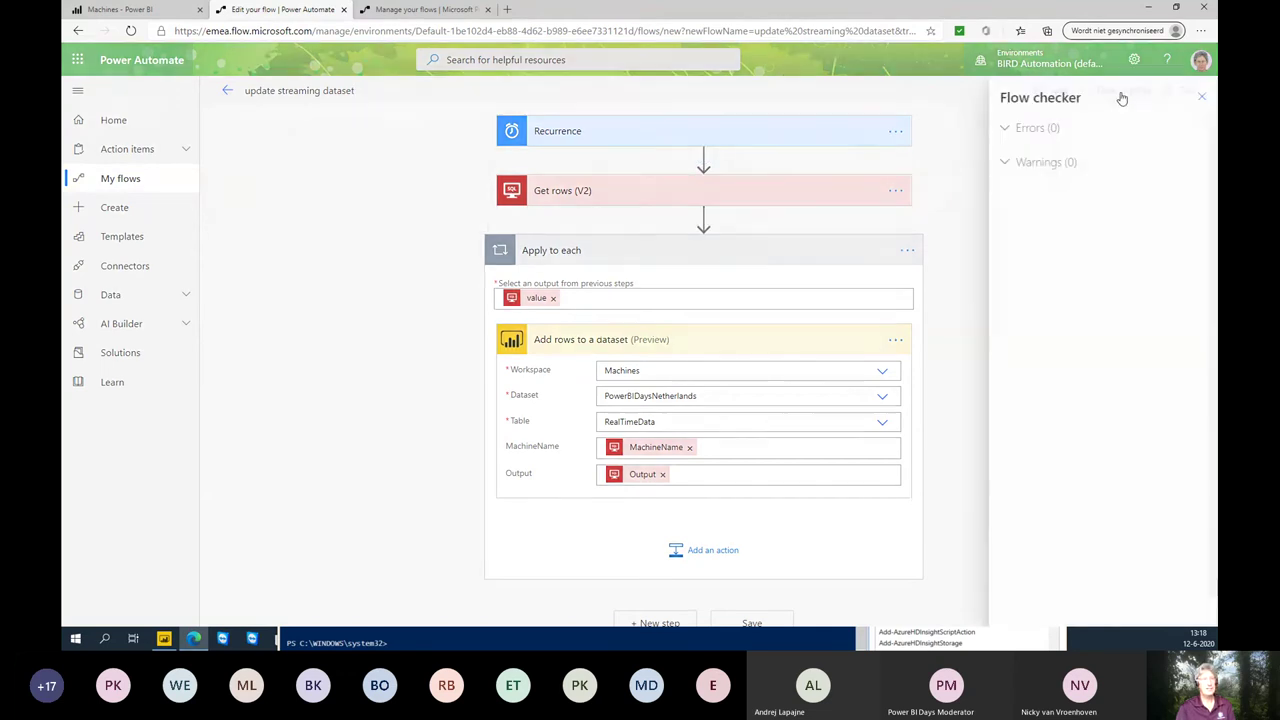
click(1193, 99)
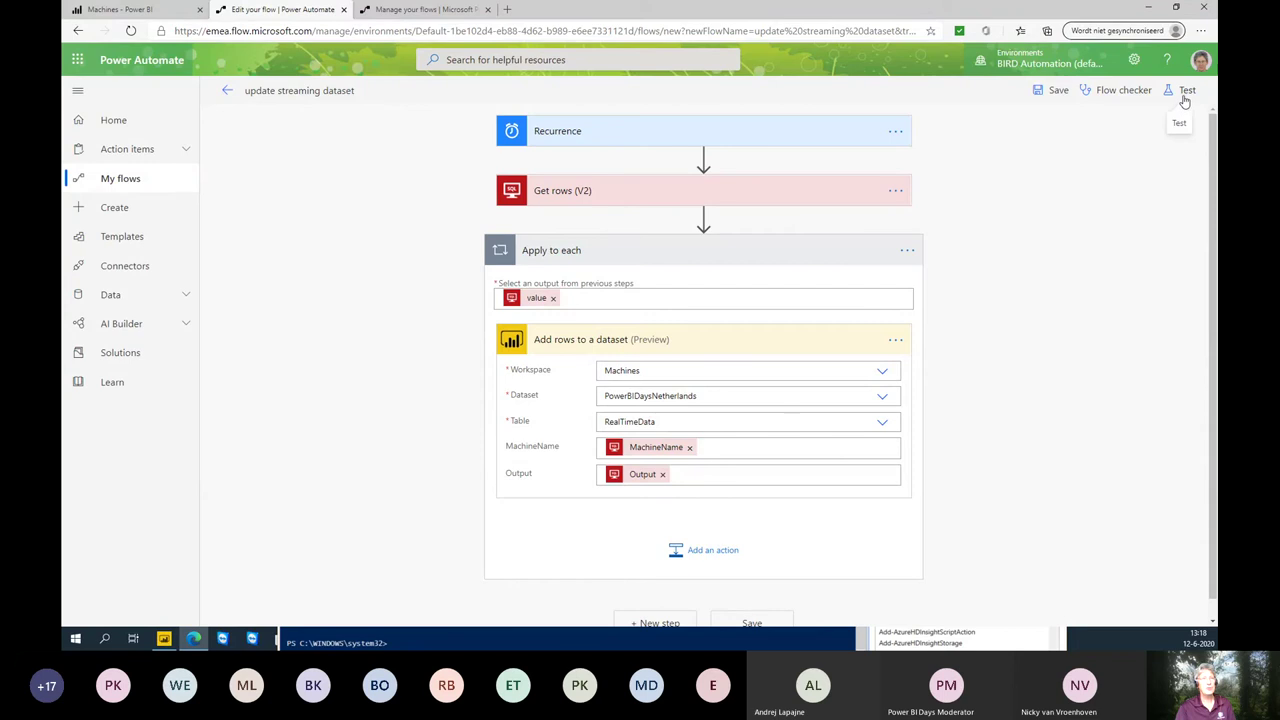
- Test the flow with a manual trigger, run it, then go to the Machines dashboard
click(1188, 93)
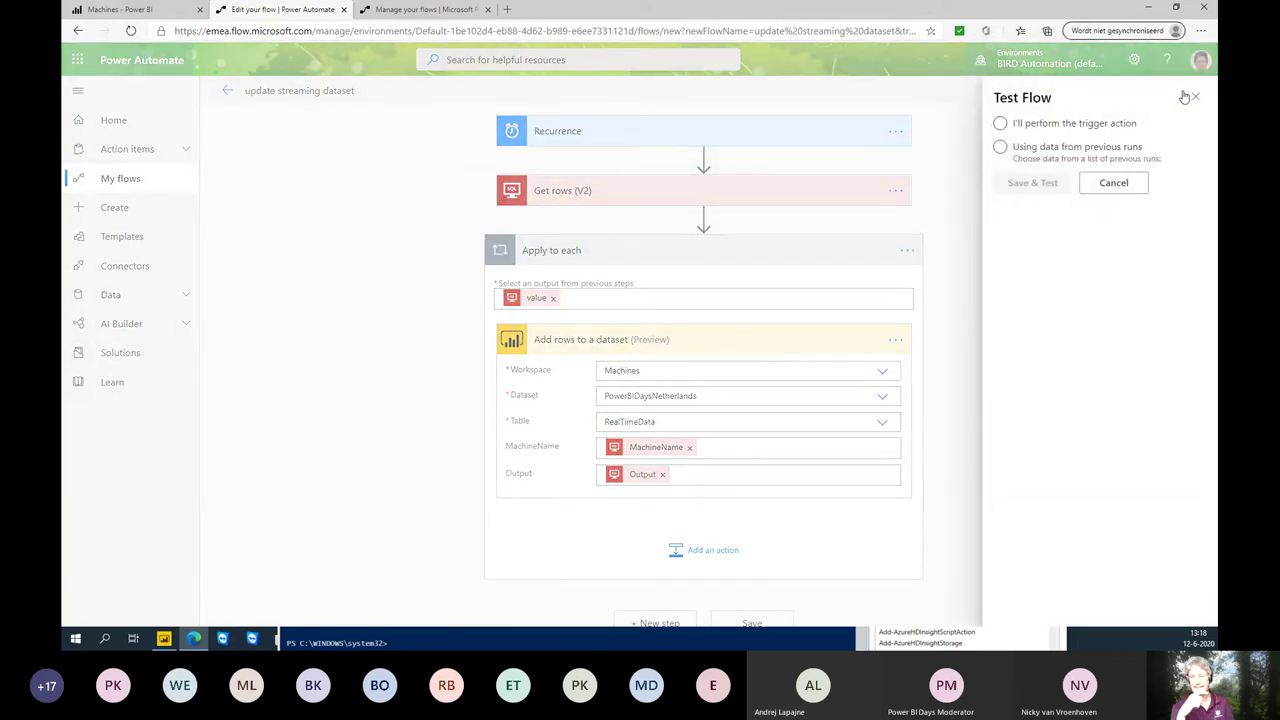
click(1018, 128)
click(1019, 132)
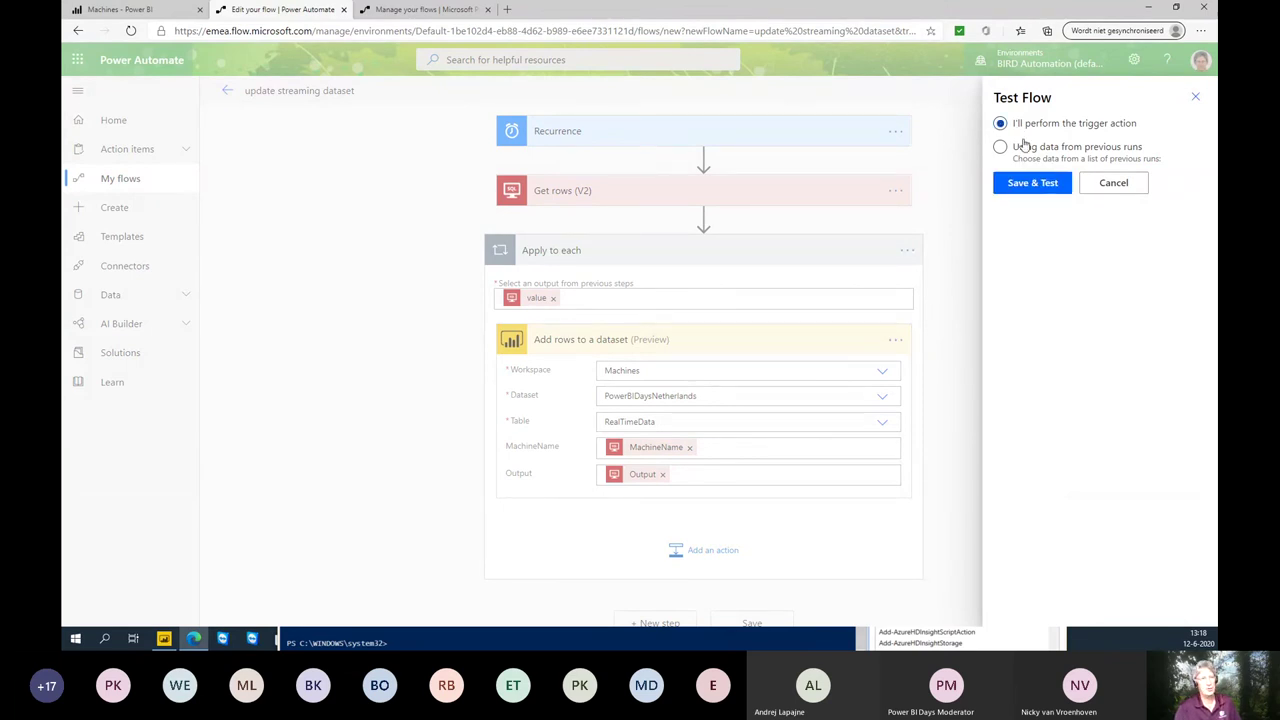
click(1020, 187)
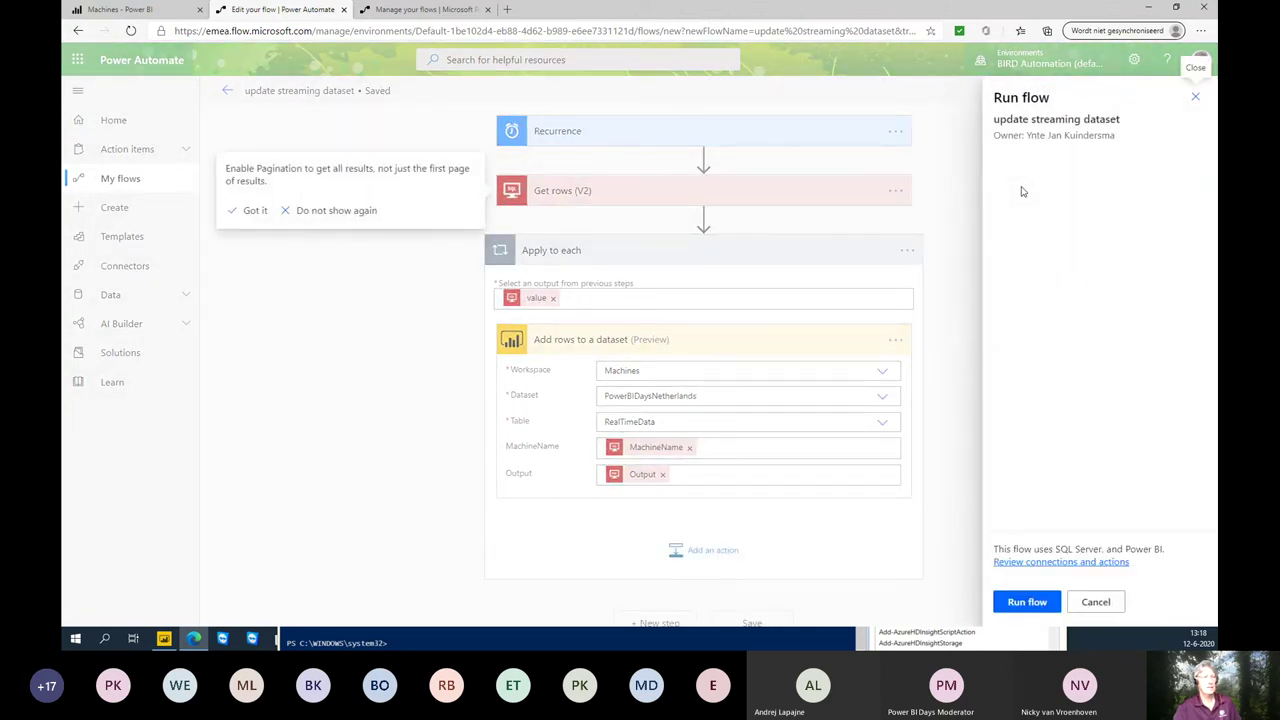
click(1038, 605)
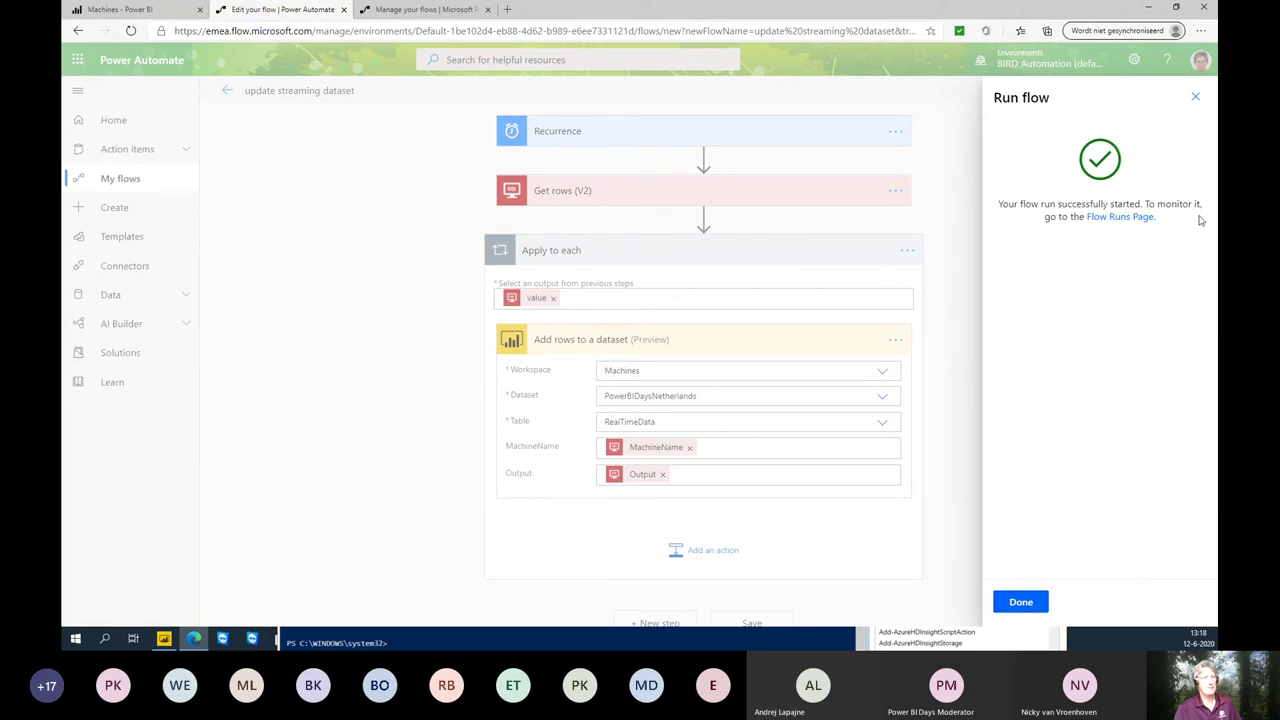
click(1196, 100)
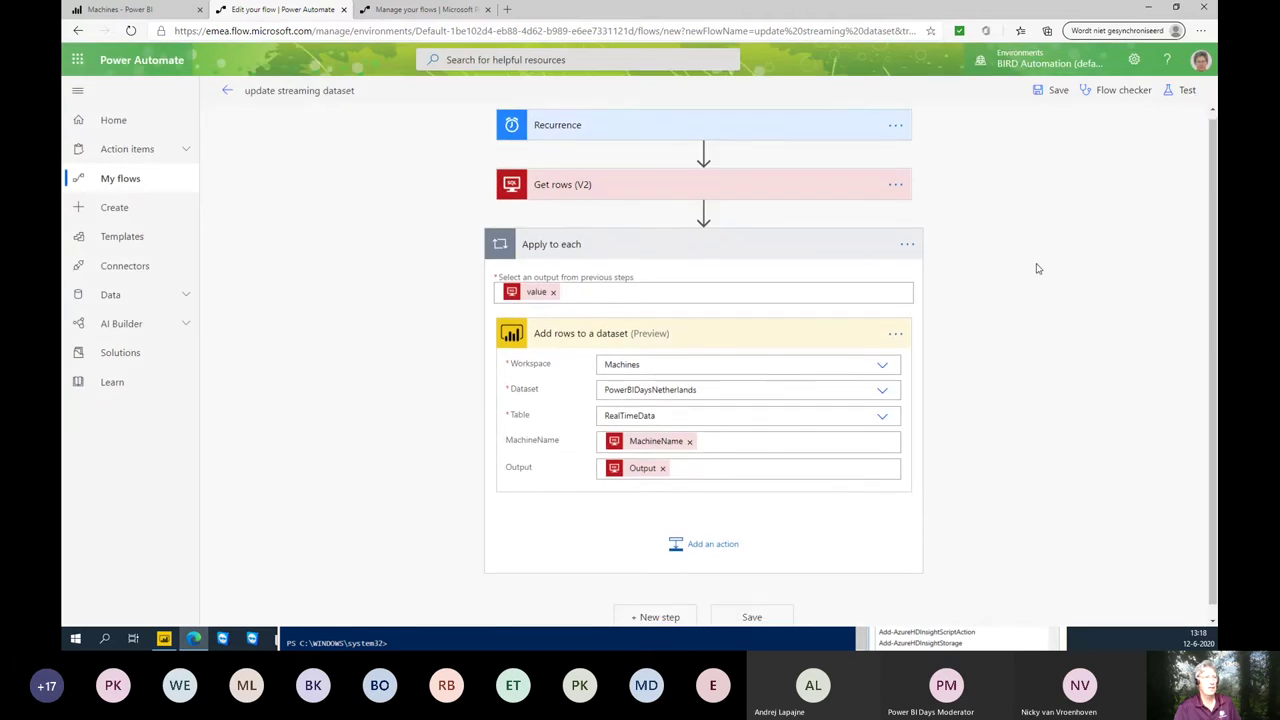
click(131, 12)
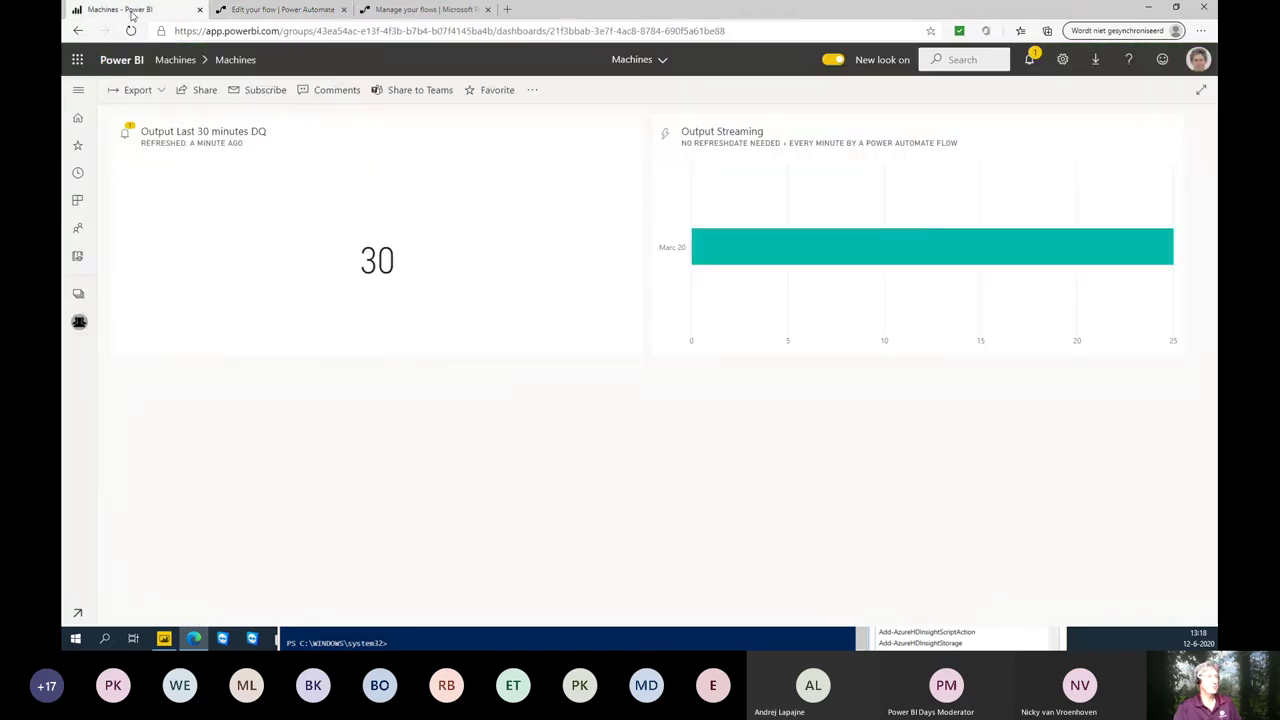
- Refresh the Machines dashboard tiles so the DQ output tile reads 81, then return to flows
click(532, 90)
click(564, 272)
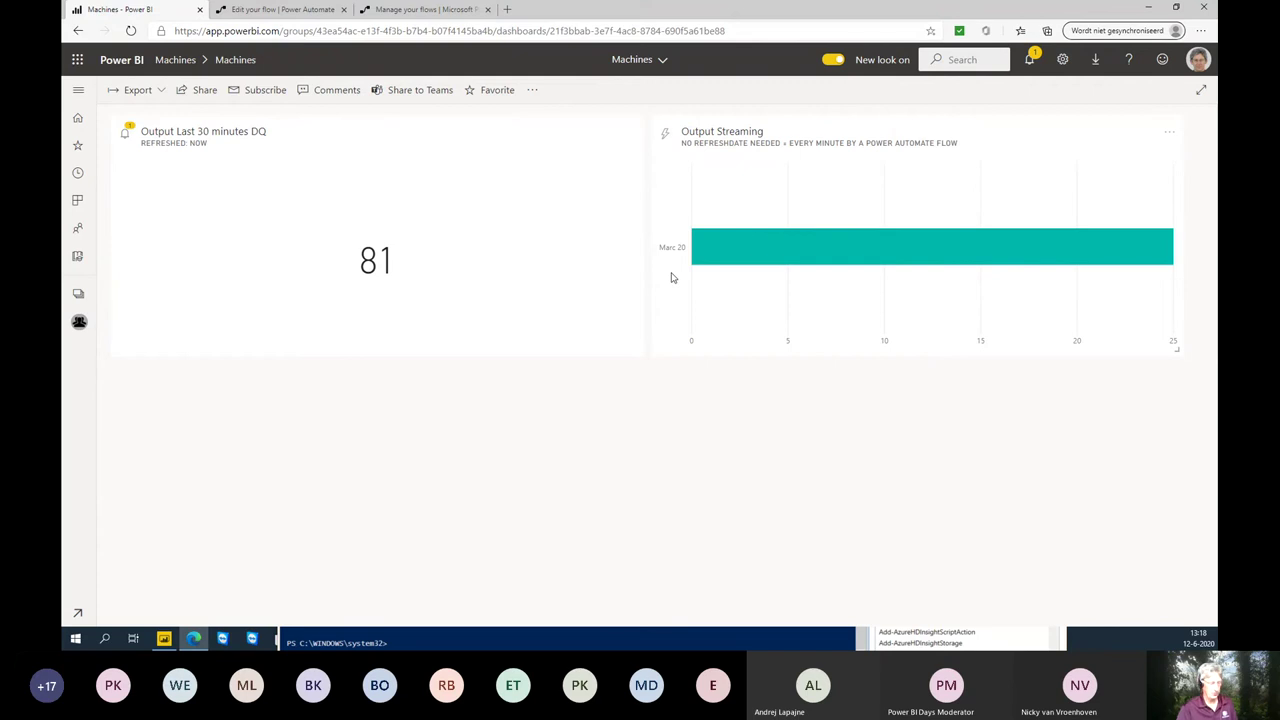
click(312, 12)
click(400, 12)
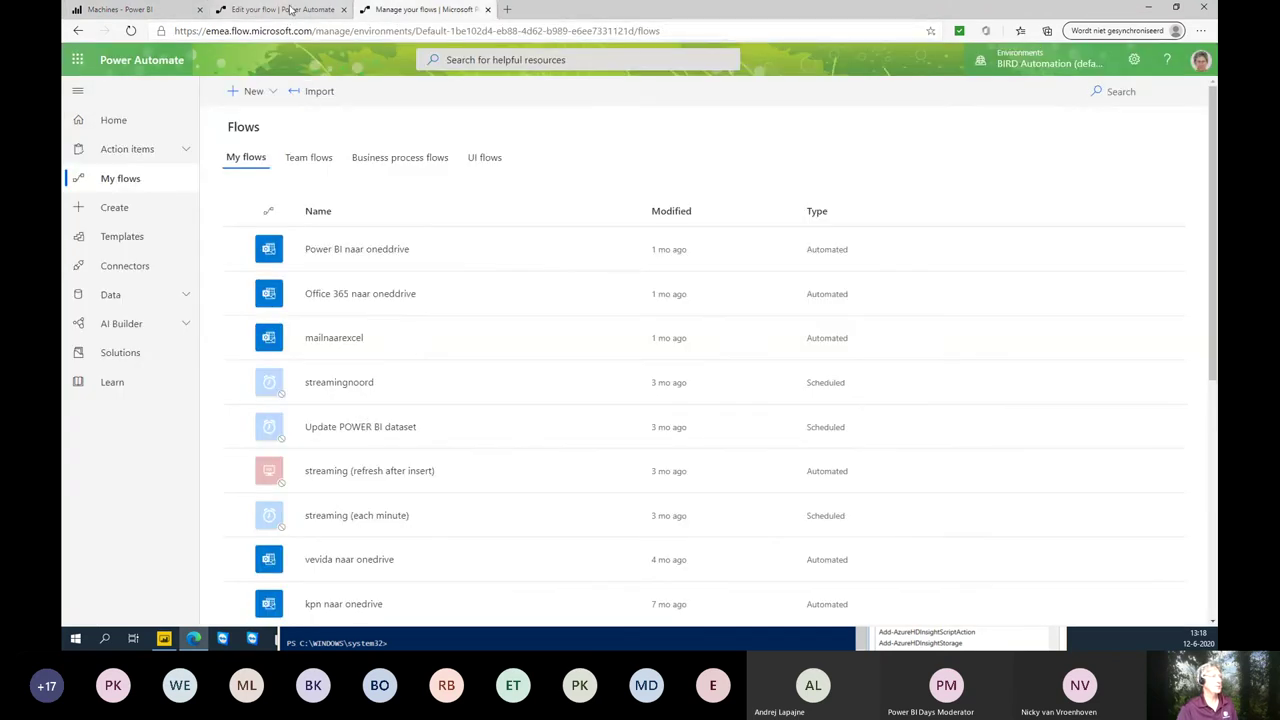
- Point the Add rows step at the MachineStreaming dataset
click(291, 14)
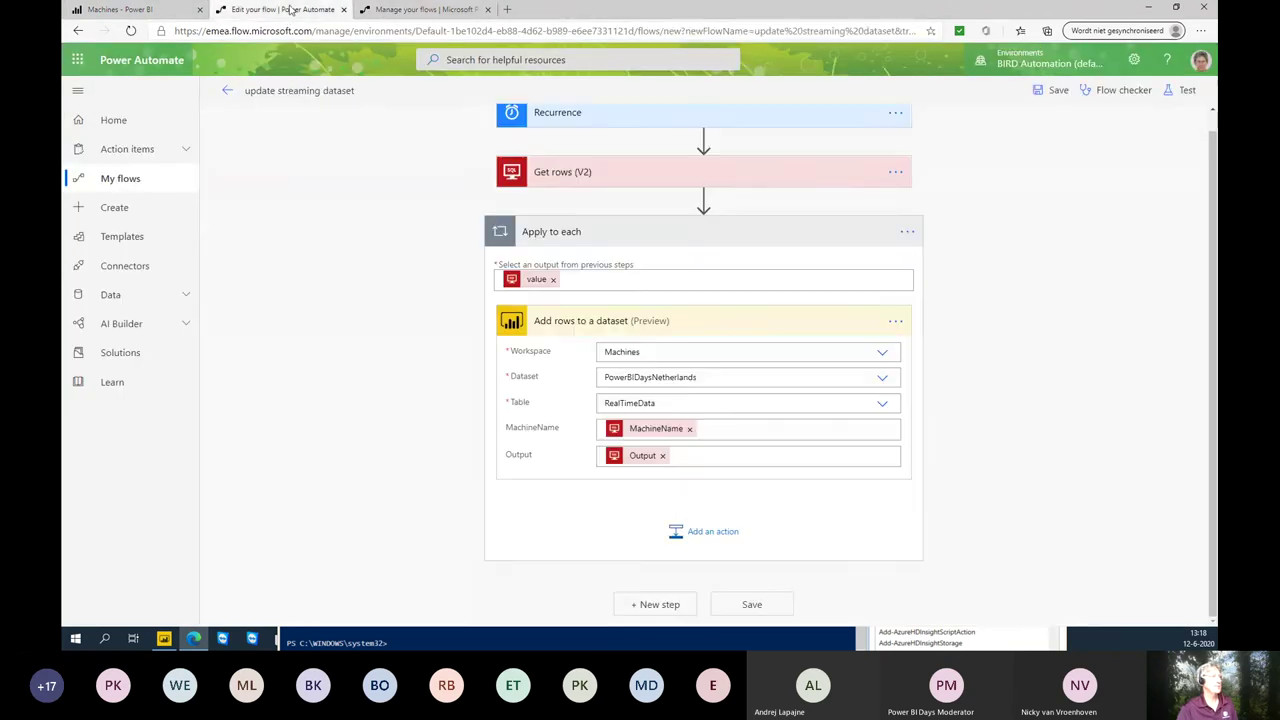
click(717, 376)
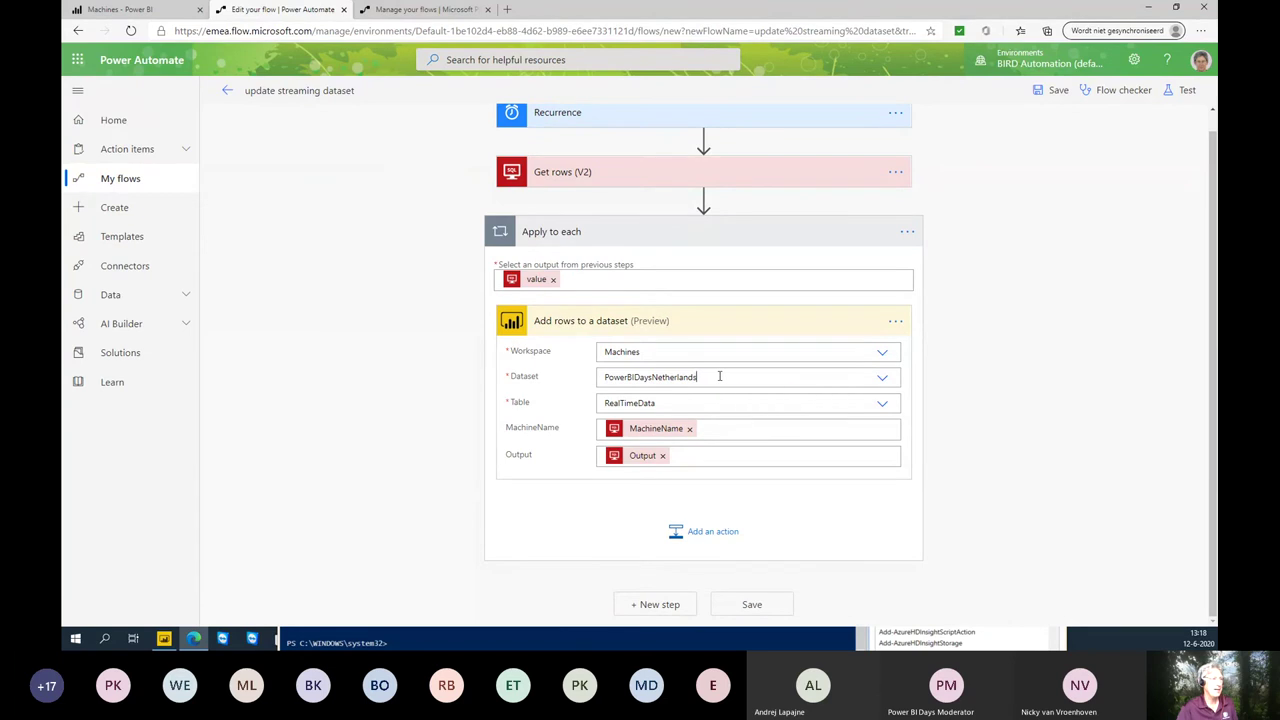
click(882, 380)
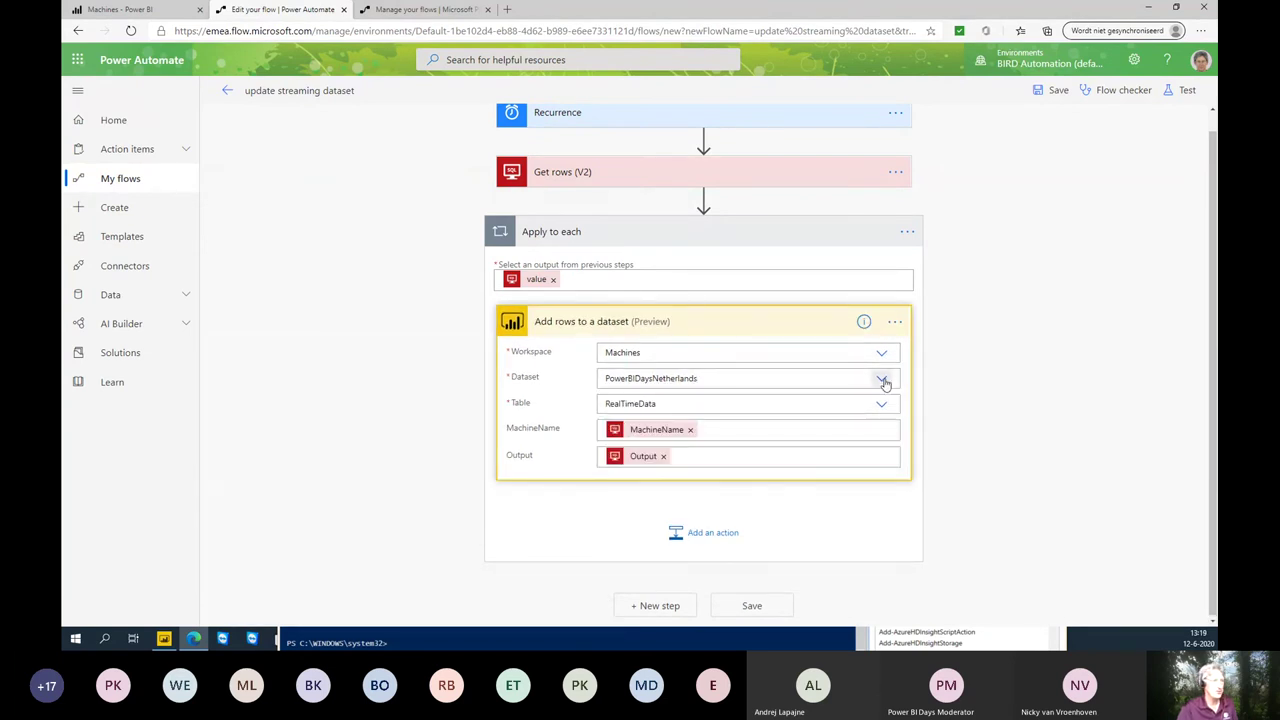
click(883, 381)
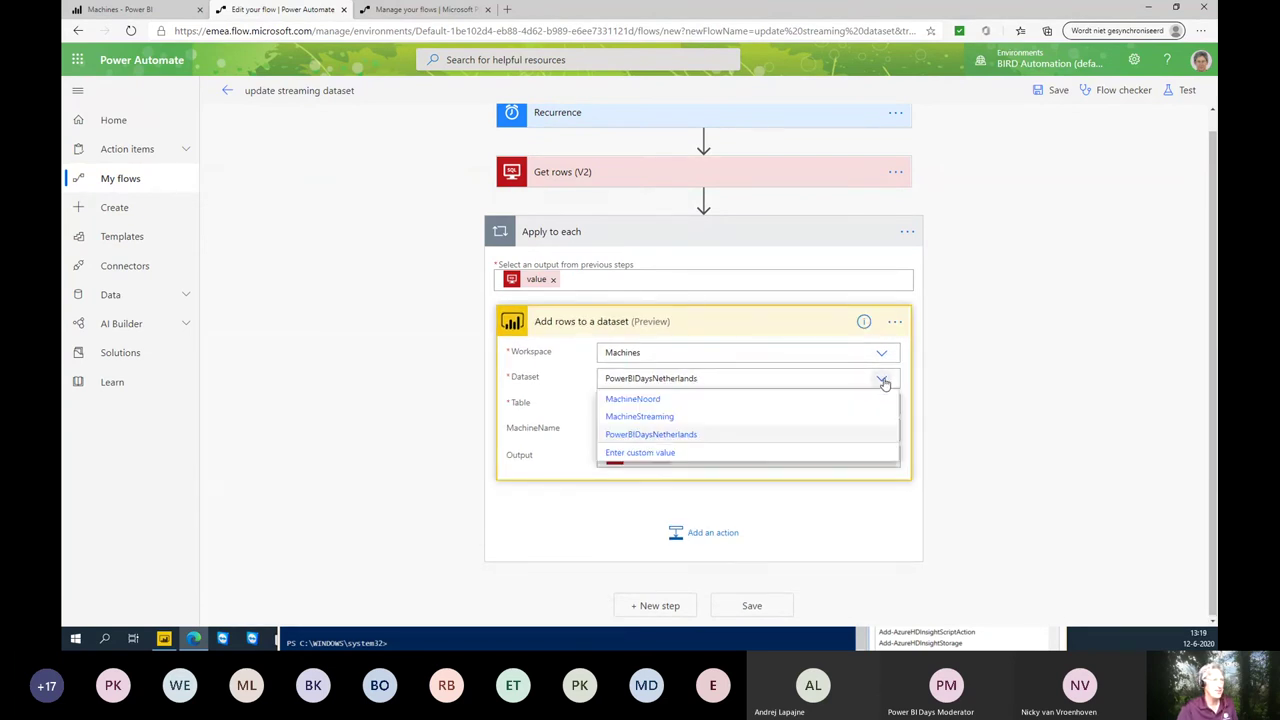
click(637, 418)
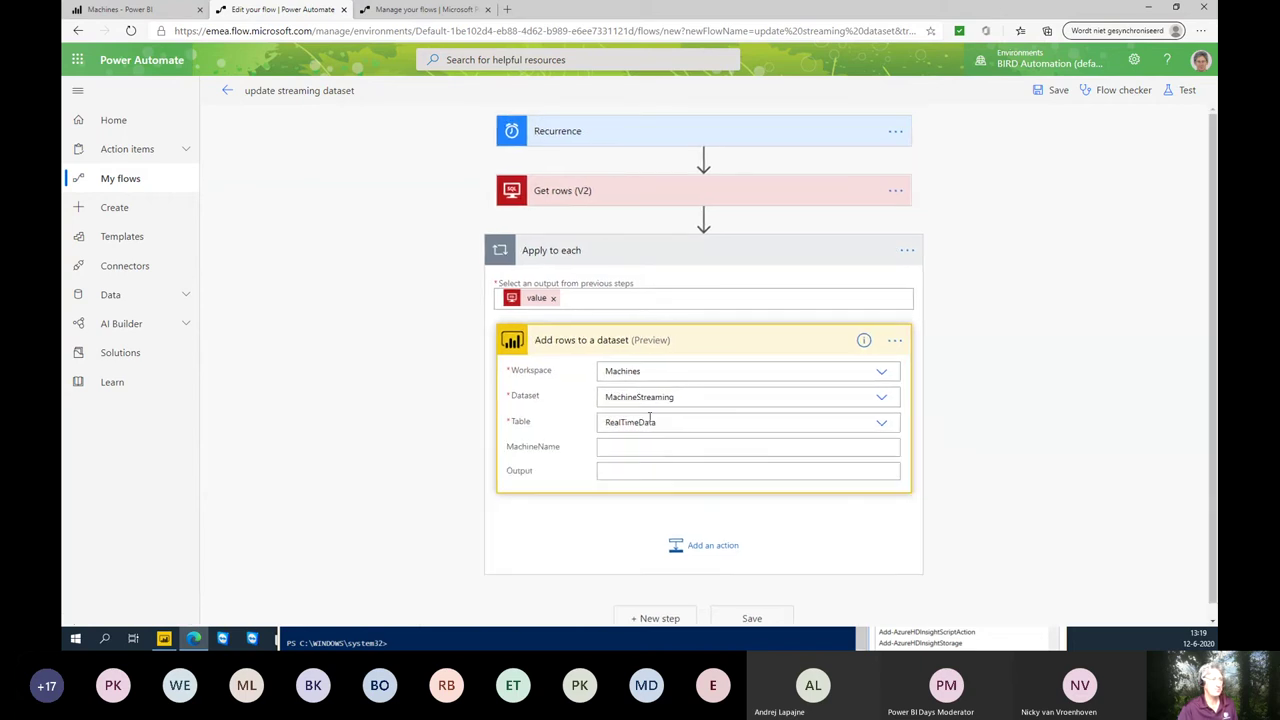
- Map MachineName and Output from Get rows into the row fields and save
click(717, 449)
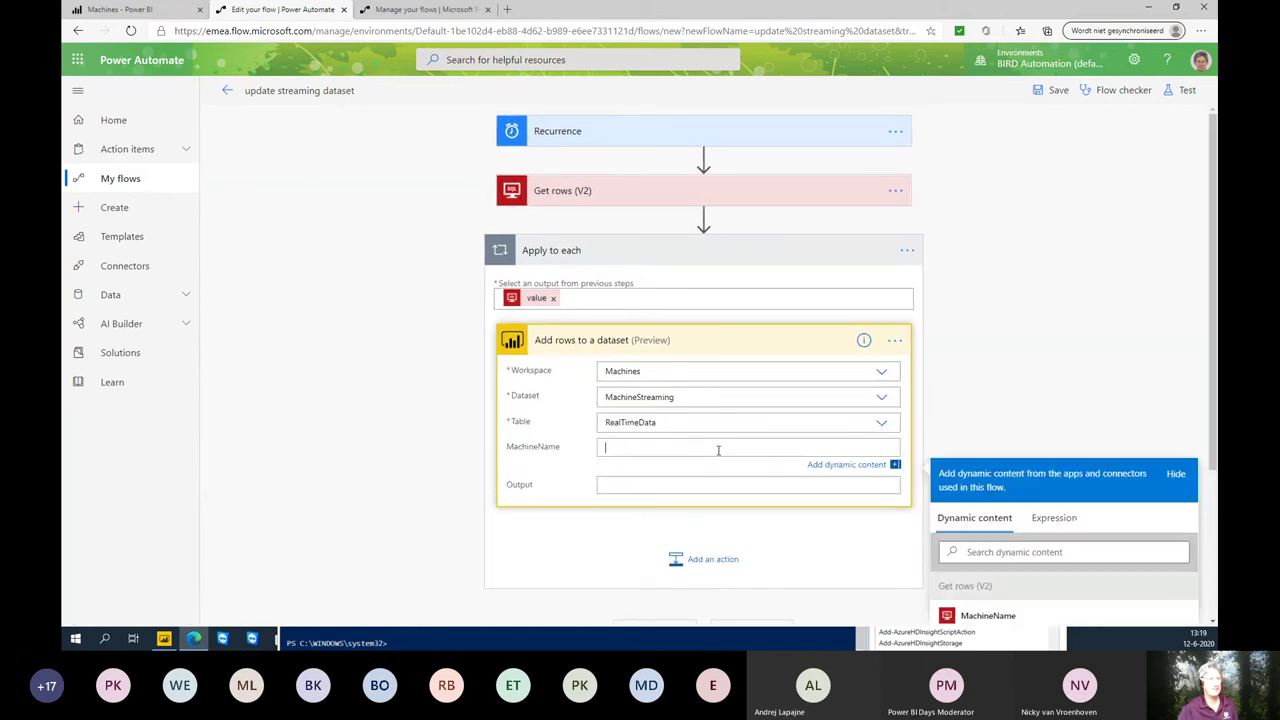
scroll(1030, 530, down, 2)
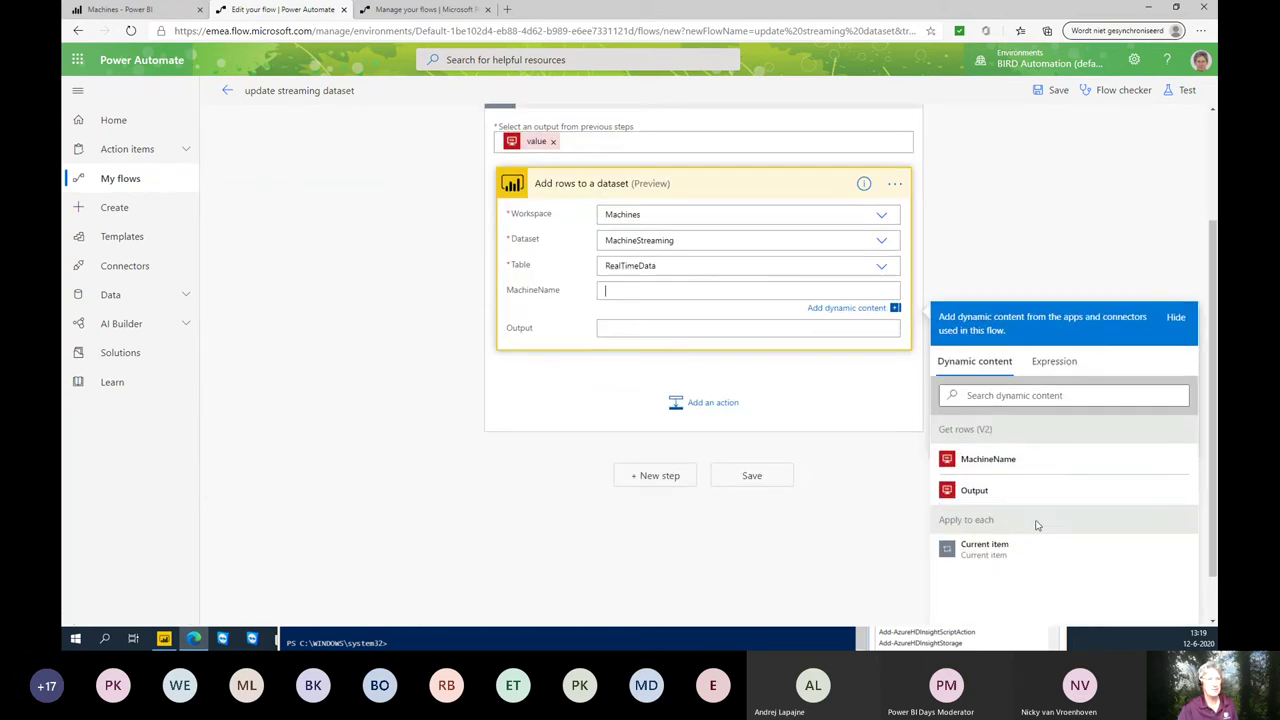
click(988, 463)
click(742, 333)
click(974, 519)
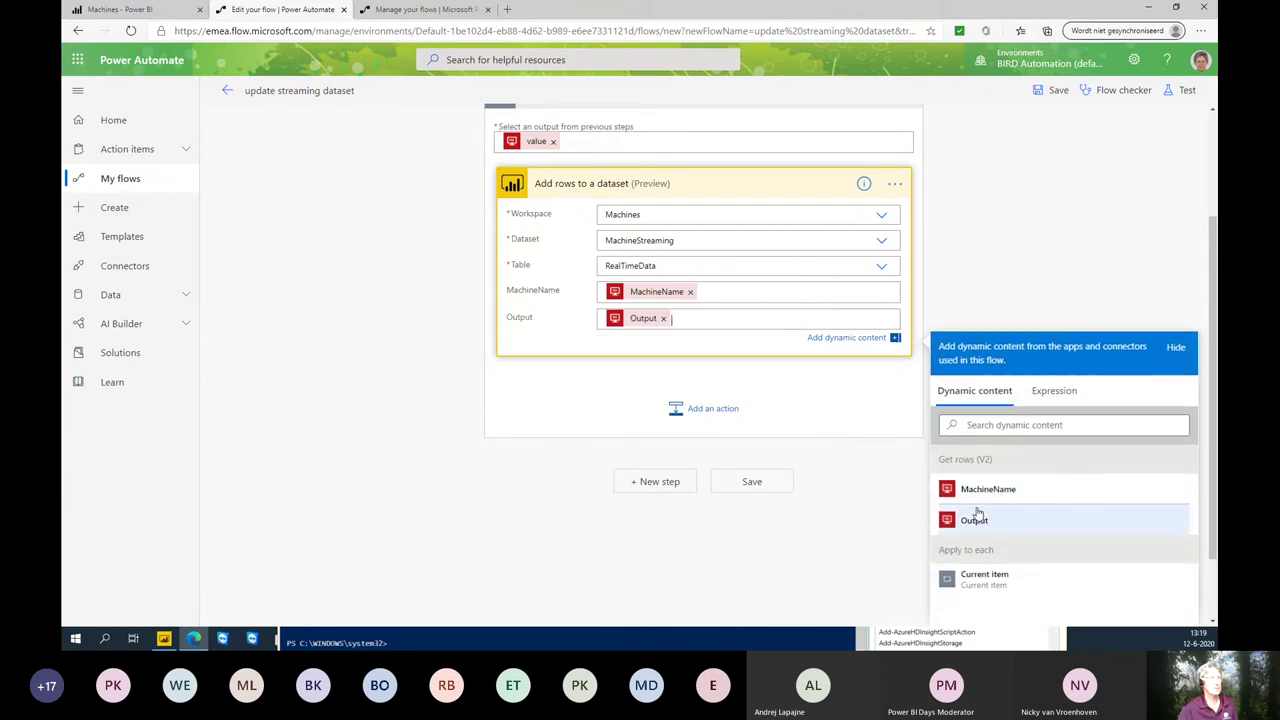
click(752, 484)
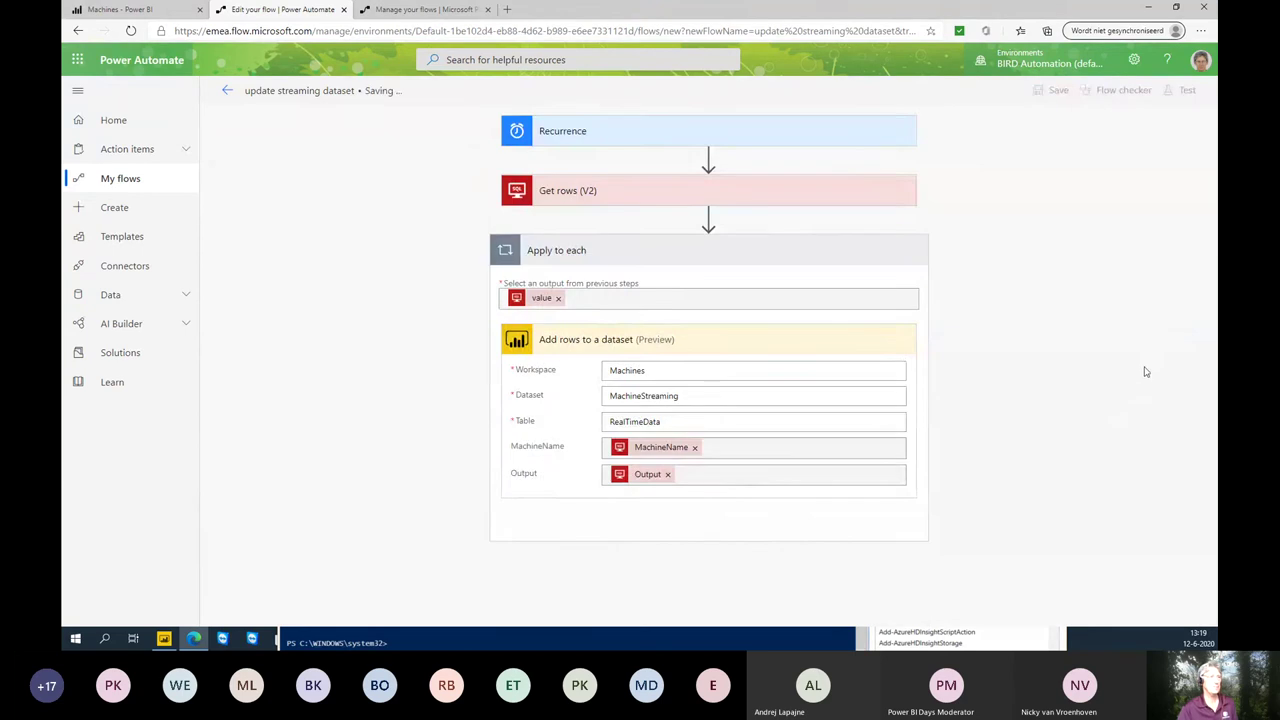
- Save and test the flow, run it, then check the dashboard and SQL Server Management Studio
click(1193, 95)
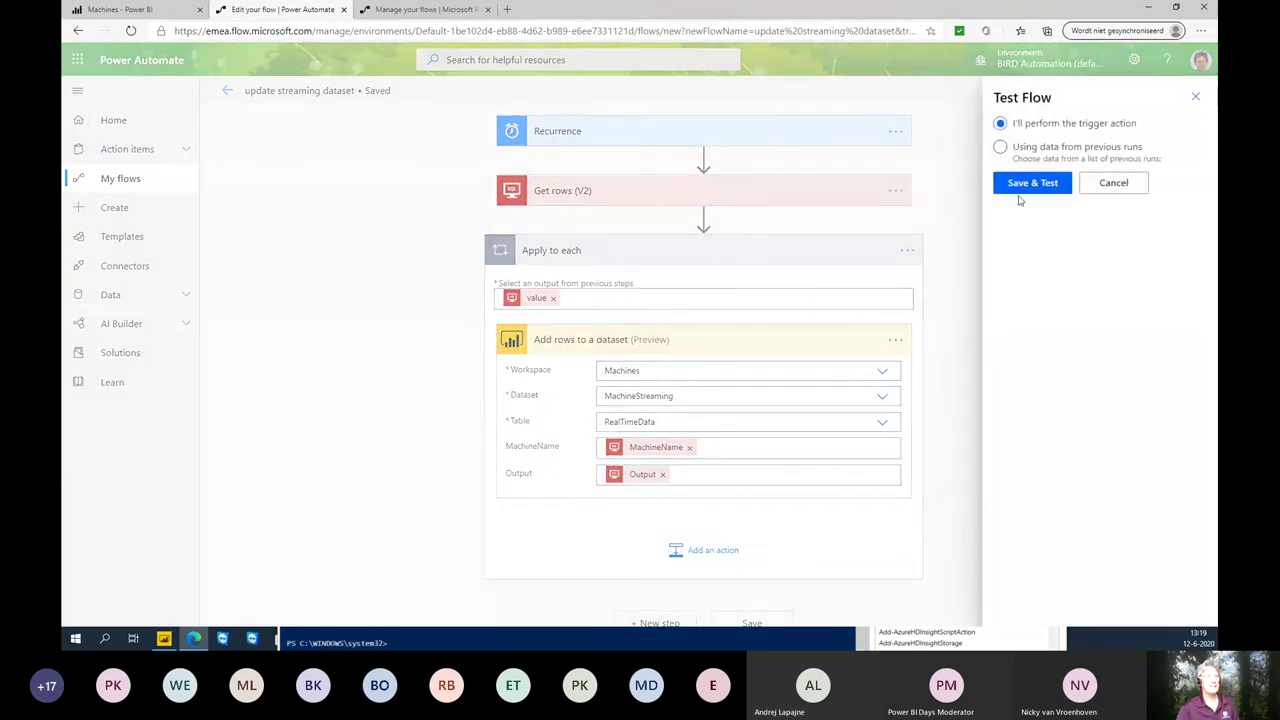
click(1025, 180)
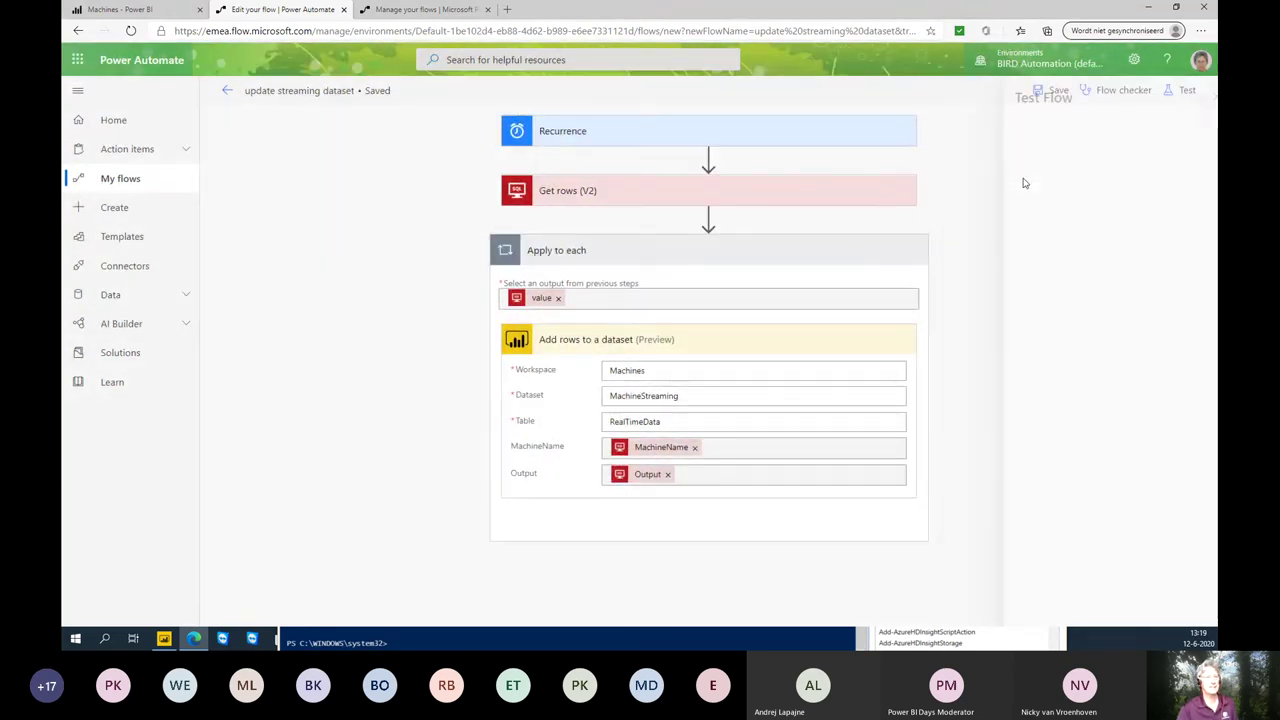
click(1040, 605)
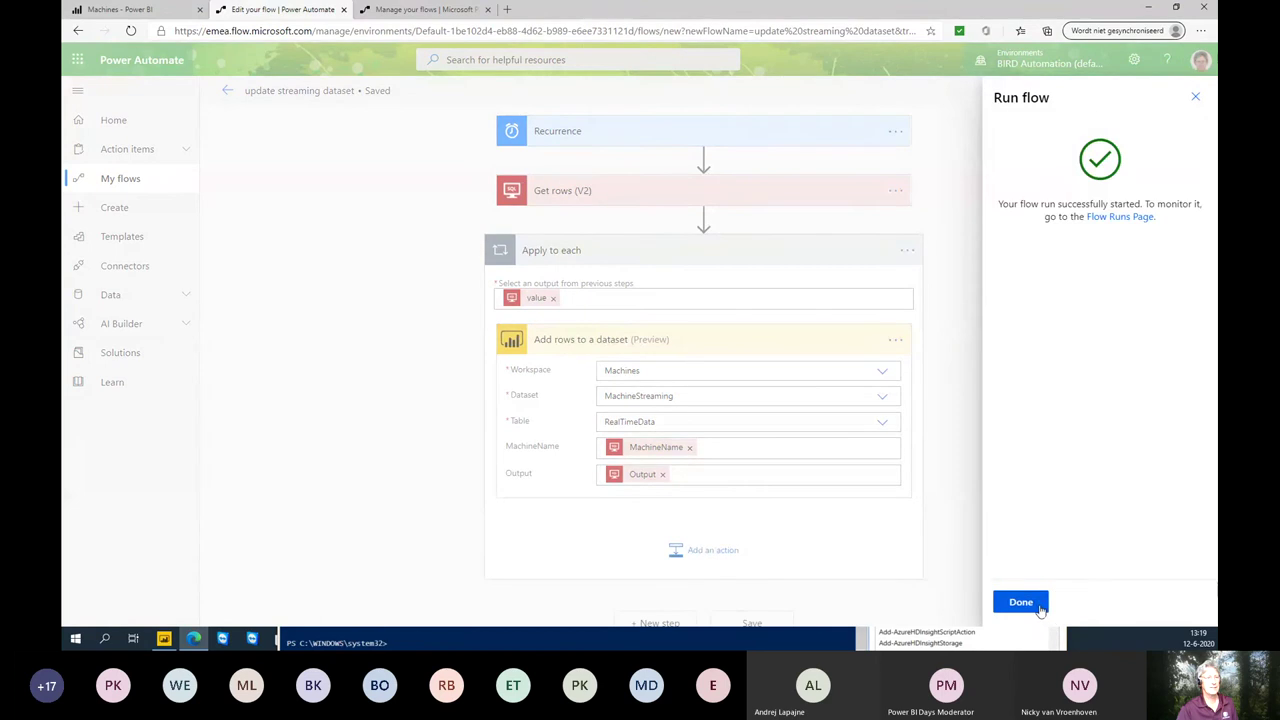
click(1040, 606)
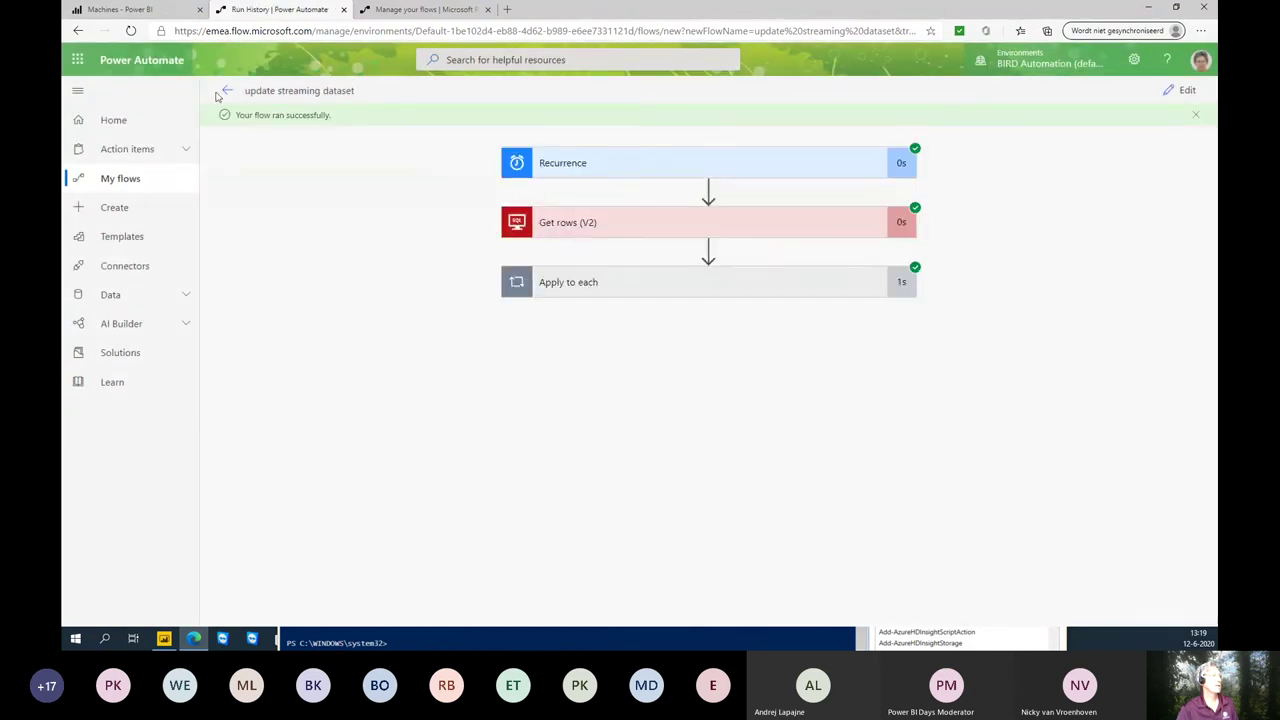
click(147, 10)
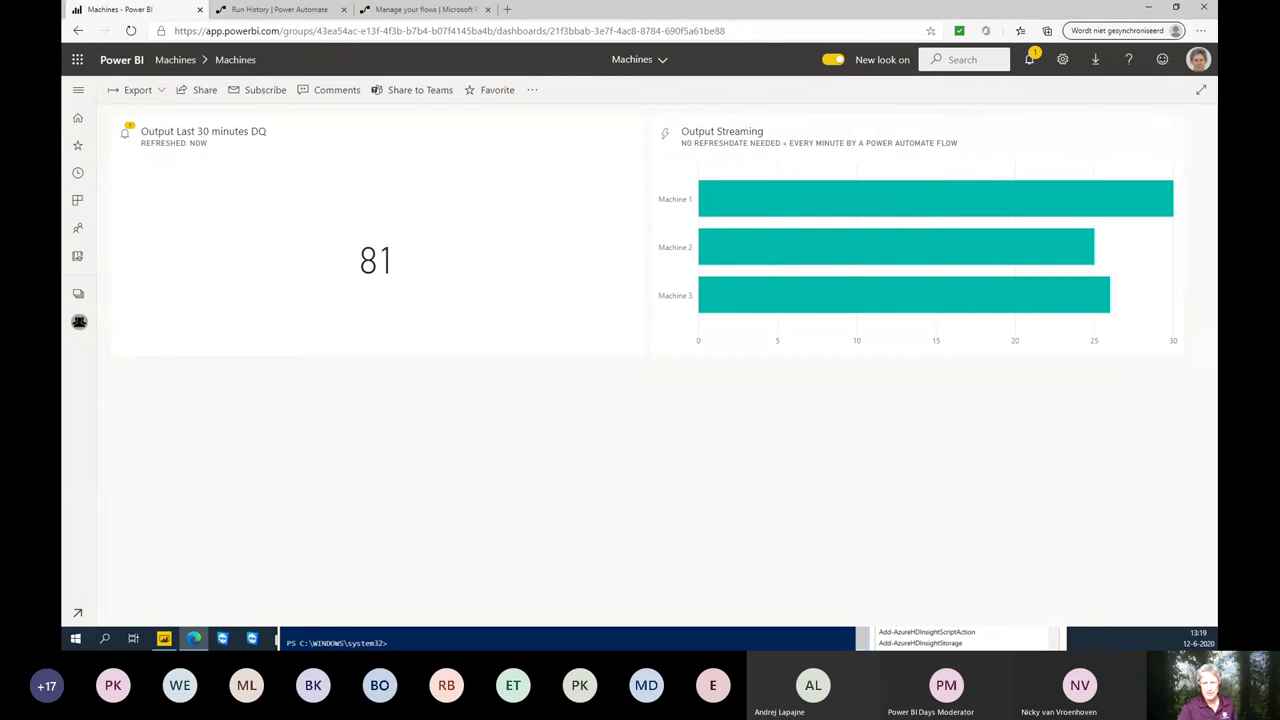
key(alt+Tab)
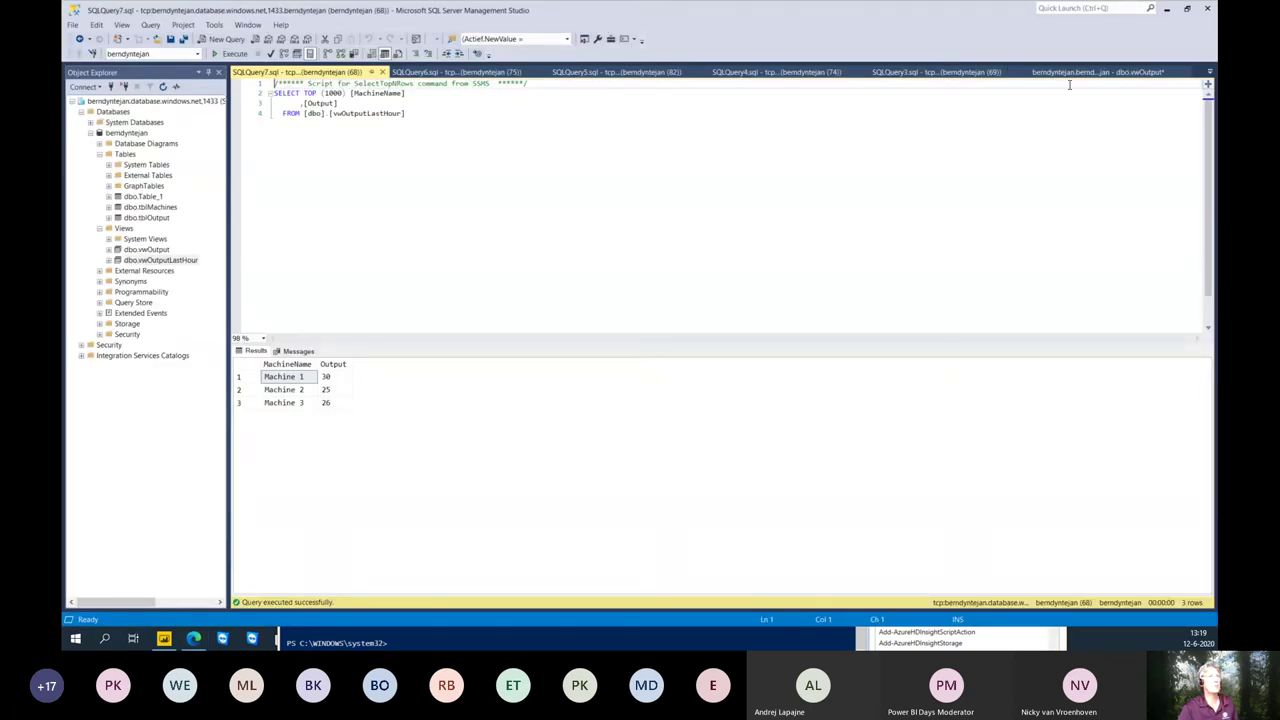
- Open dbo.tblOutput with Edit Top 200 Rows, keeping the dashboard visible
click(150, 218)
right_click(157, 221)
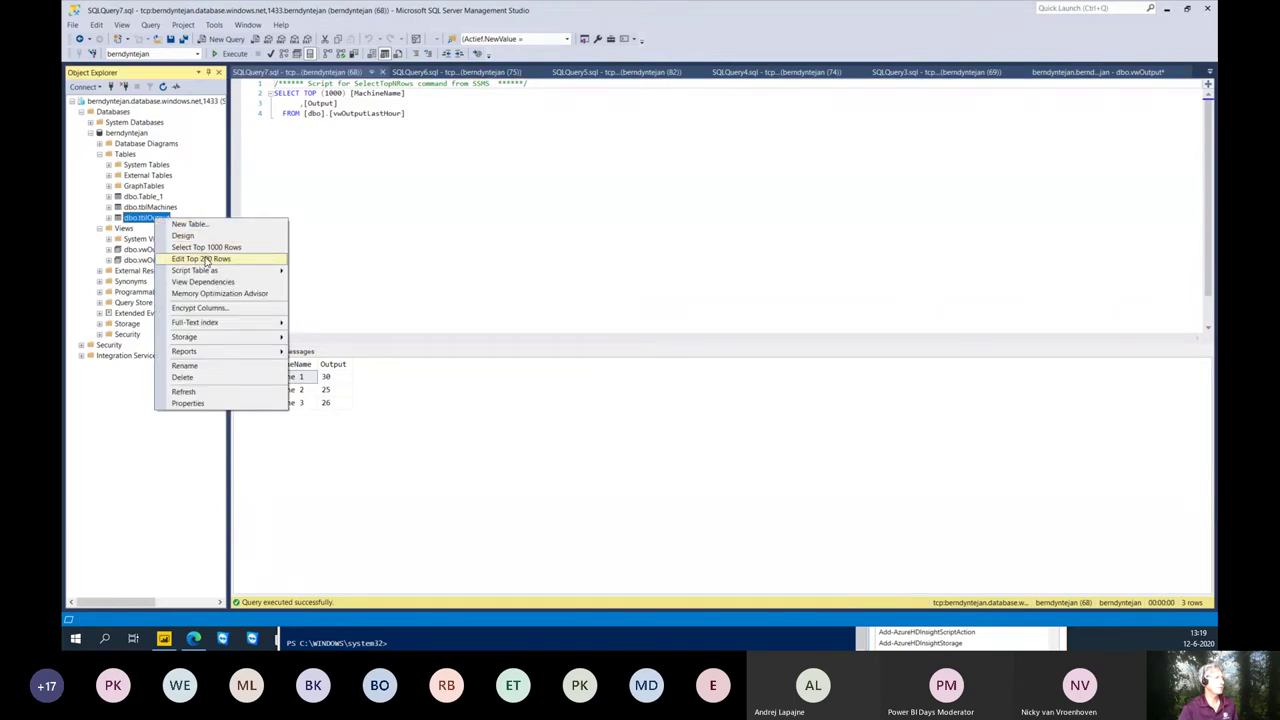
click(206, 260)
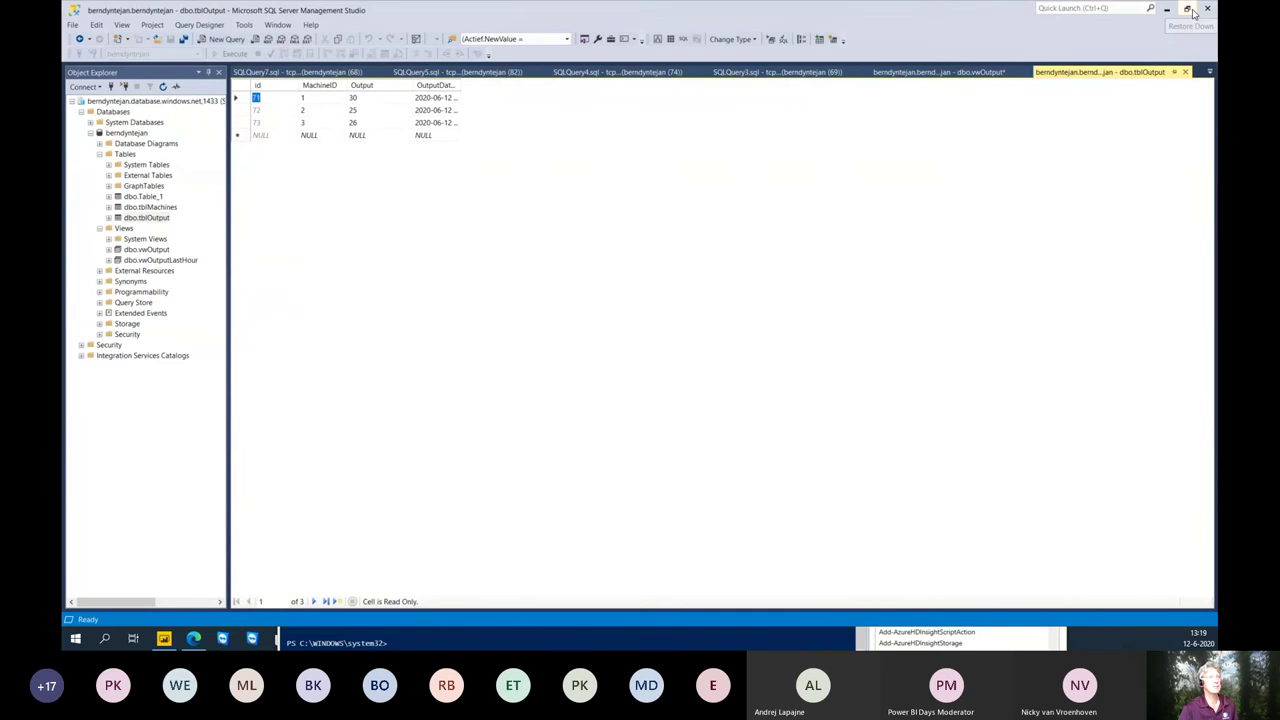
click(1187, 9)
drag(787, 116, 967, 294)
- Add tblOutput rows MachineID 4 / Output 23 and MachineID 1 / Output 34
click(555, 412)
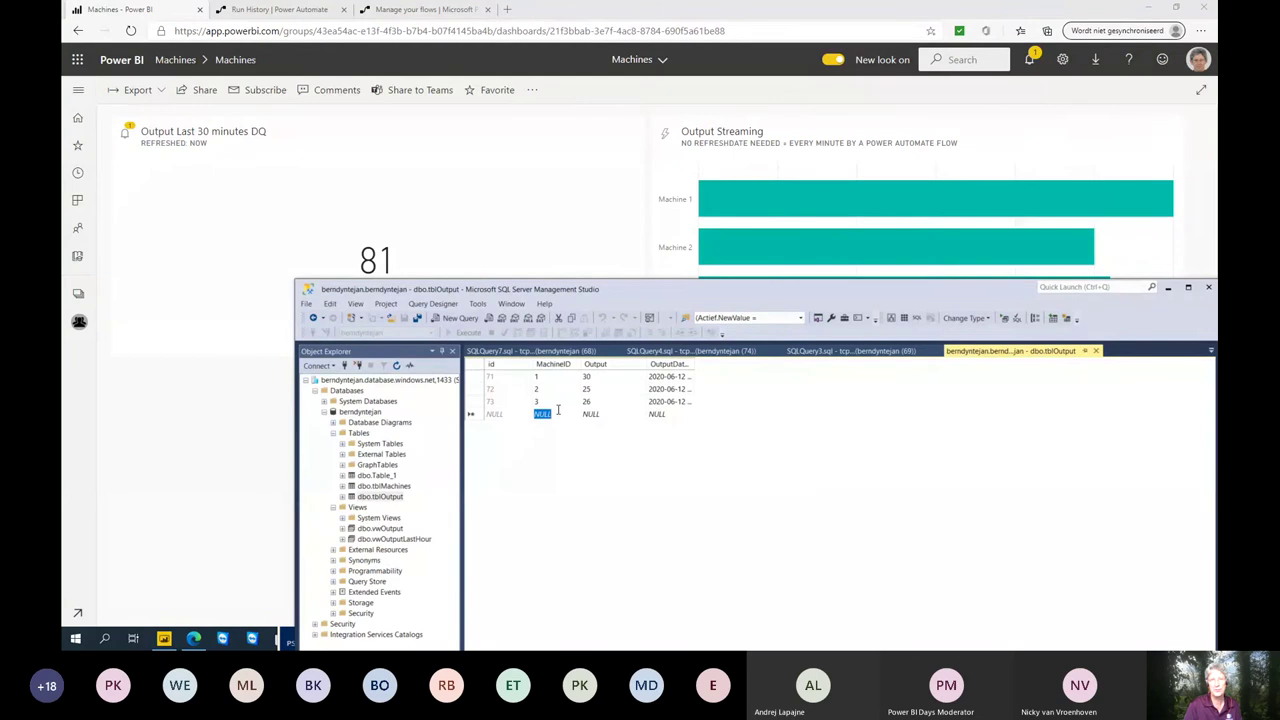
text(4)
key(Tab)
text(2)
key(Return)
key(shift+Tab)
text(1)
key(Tab)
text(34)
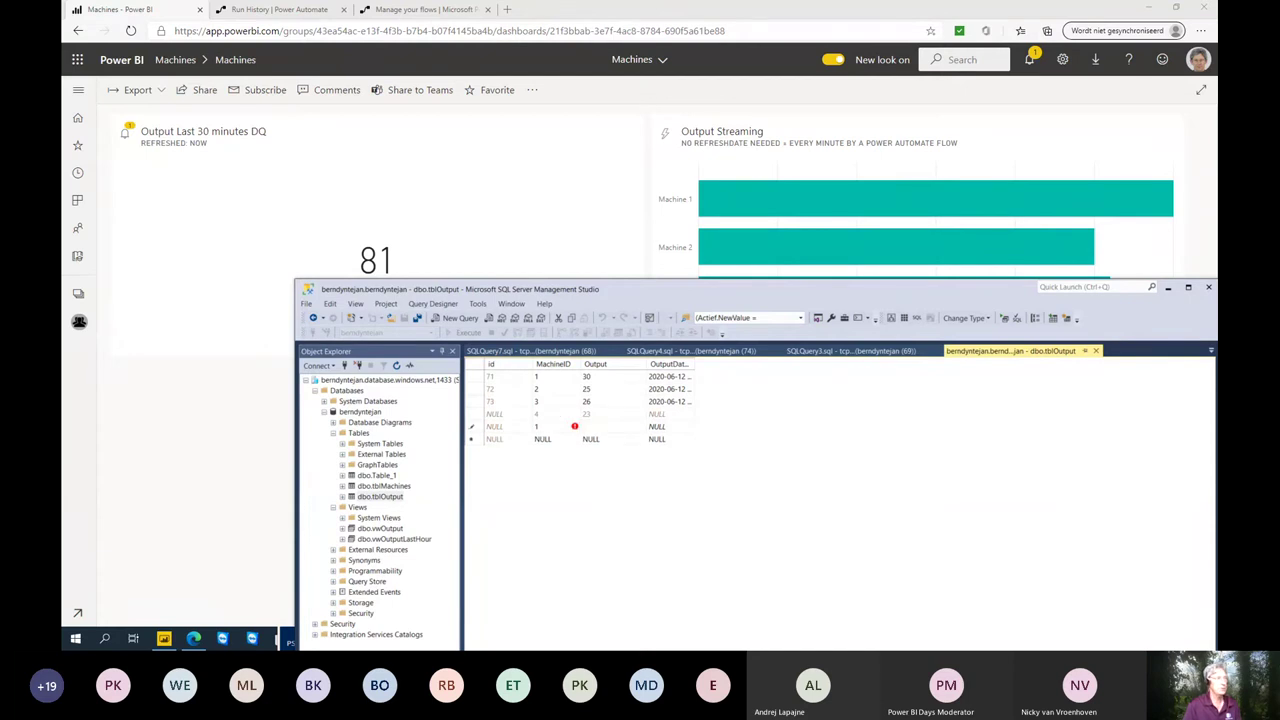
click(557, 410)
key(ctrl+r)
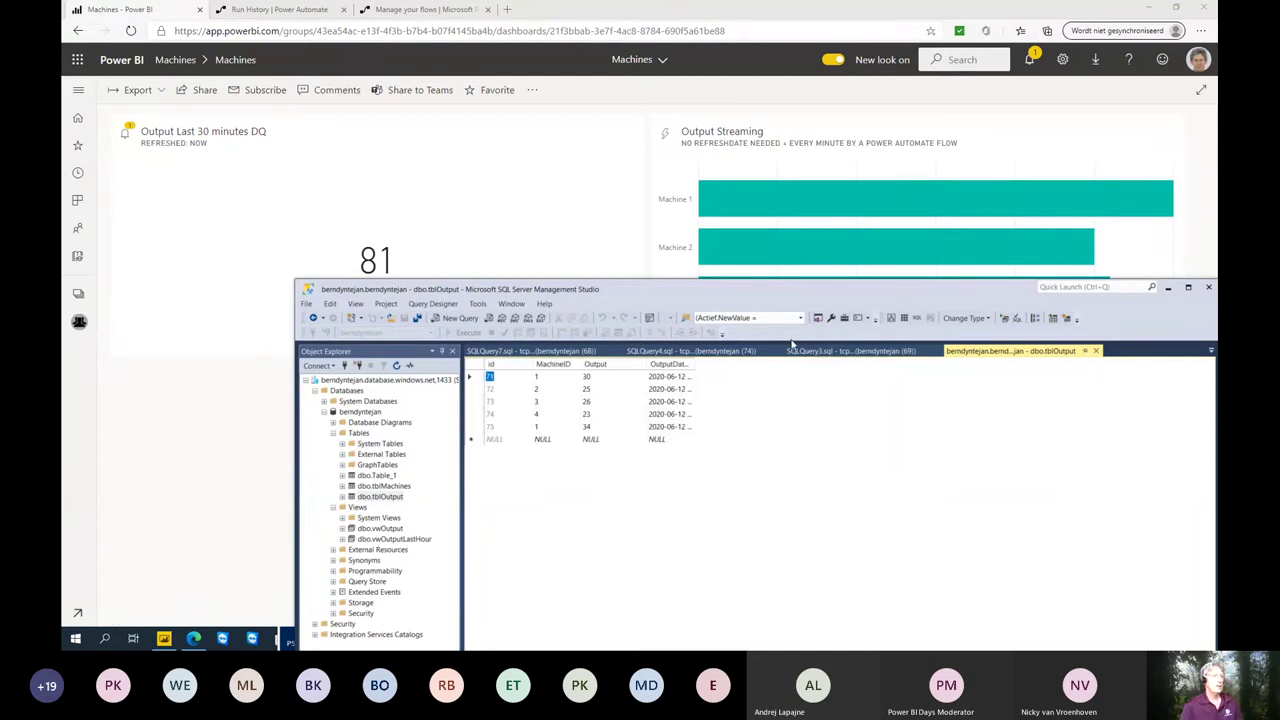
- Bring the Power BI dashboard to the front to watch the streaming bars update
drag(803, 286, 771, 386)
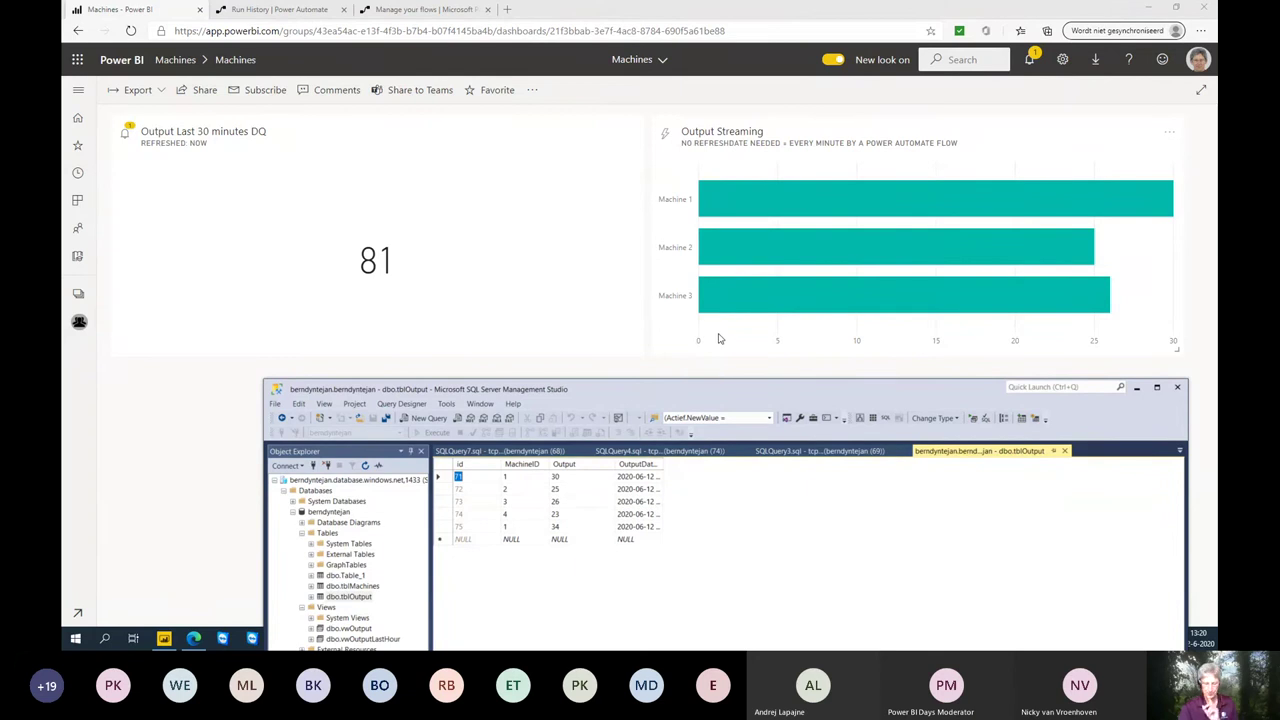
click(216, 449)
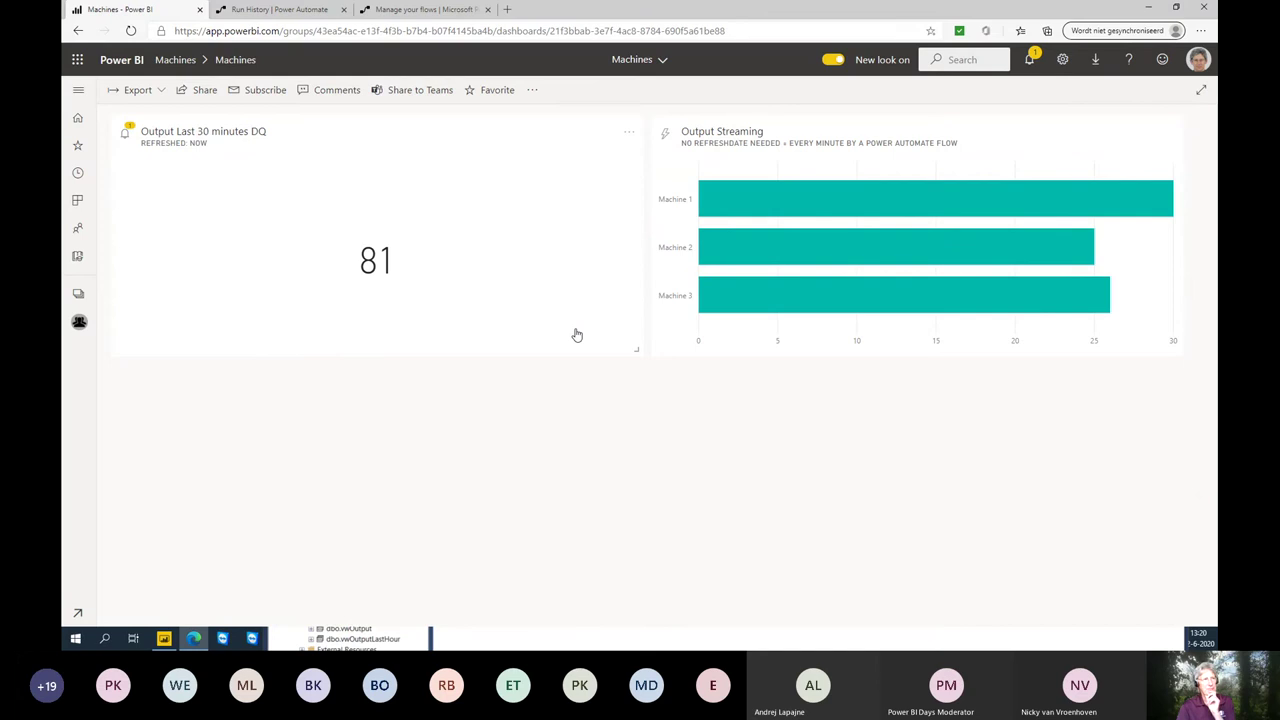
mouse_move(803, 247)
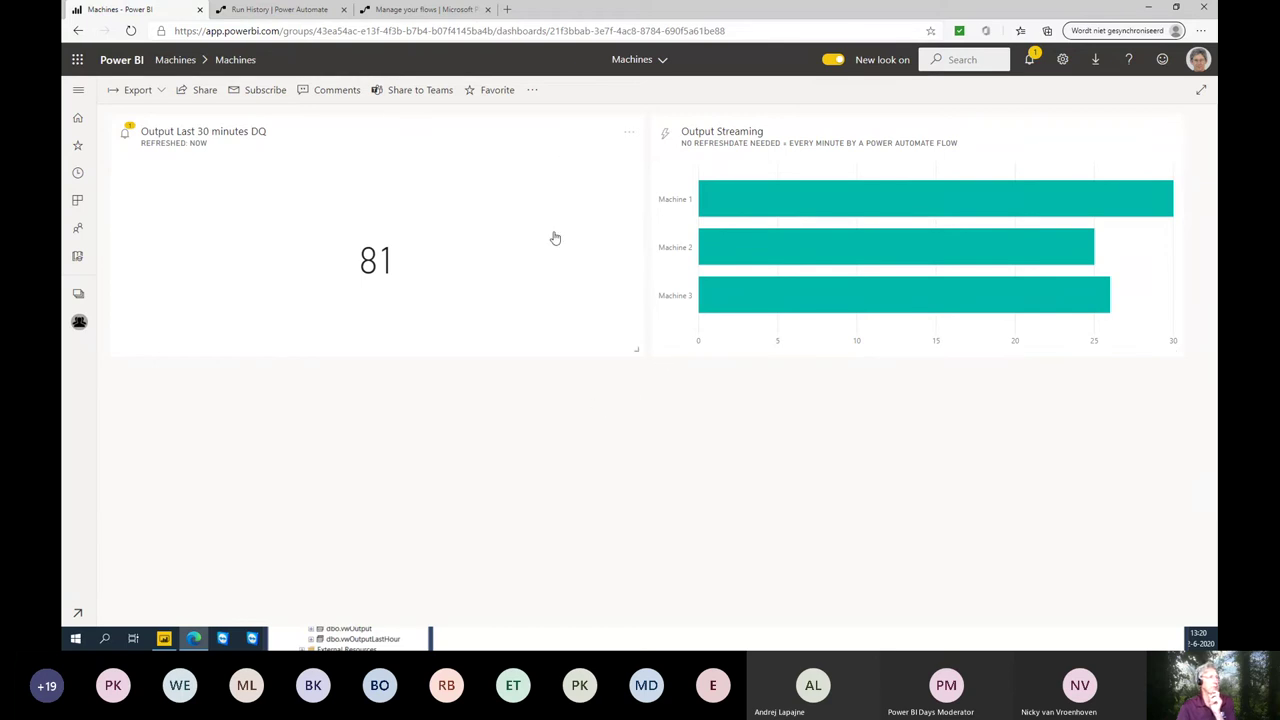
- Add a Custom Streaming Data tile to the Machines dashboard and continue to dataset selection
click(533, 90)
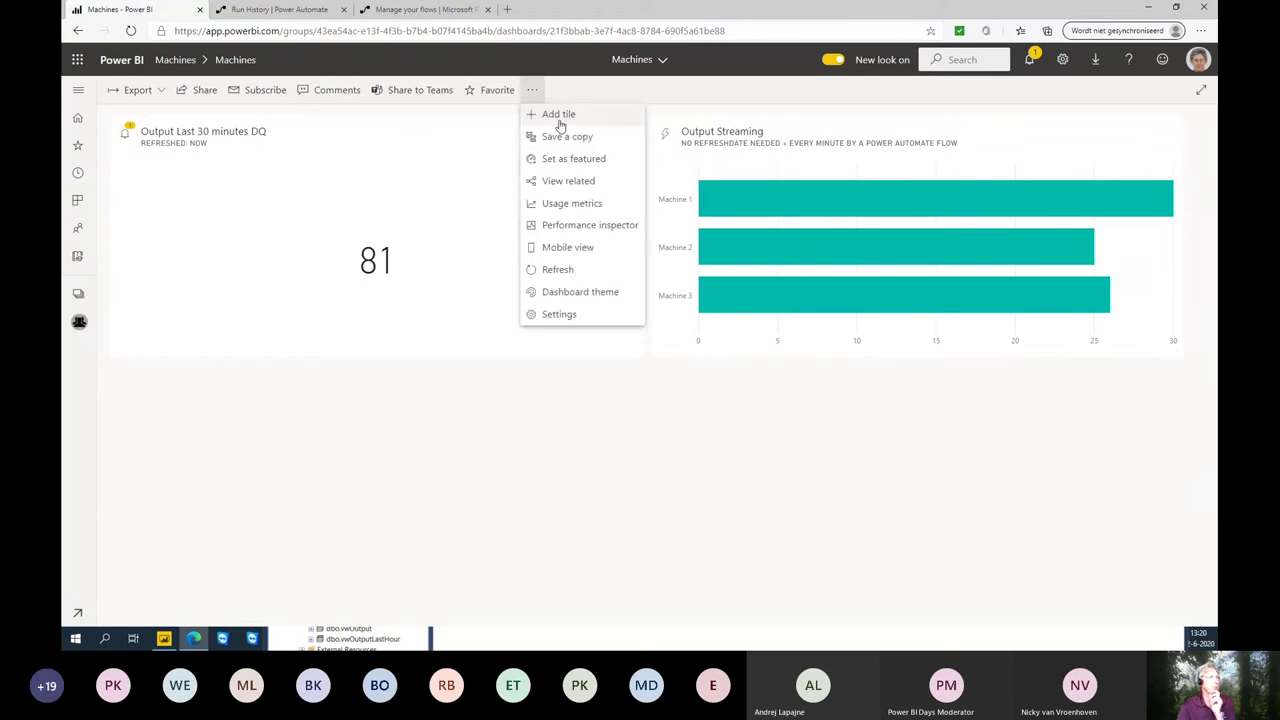
click(559, 118)
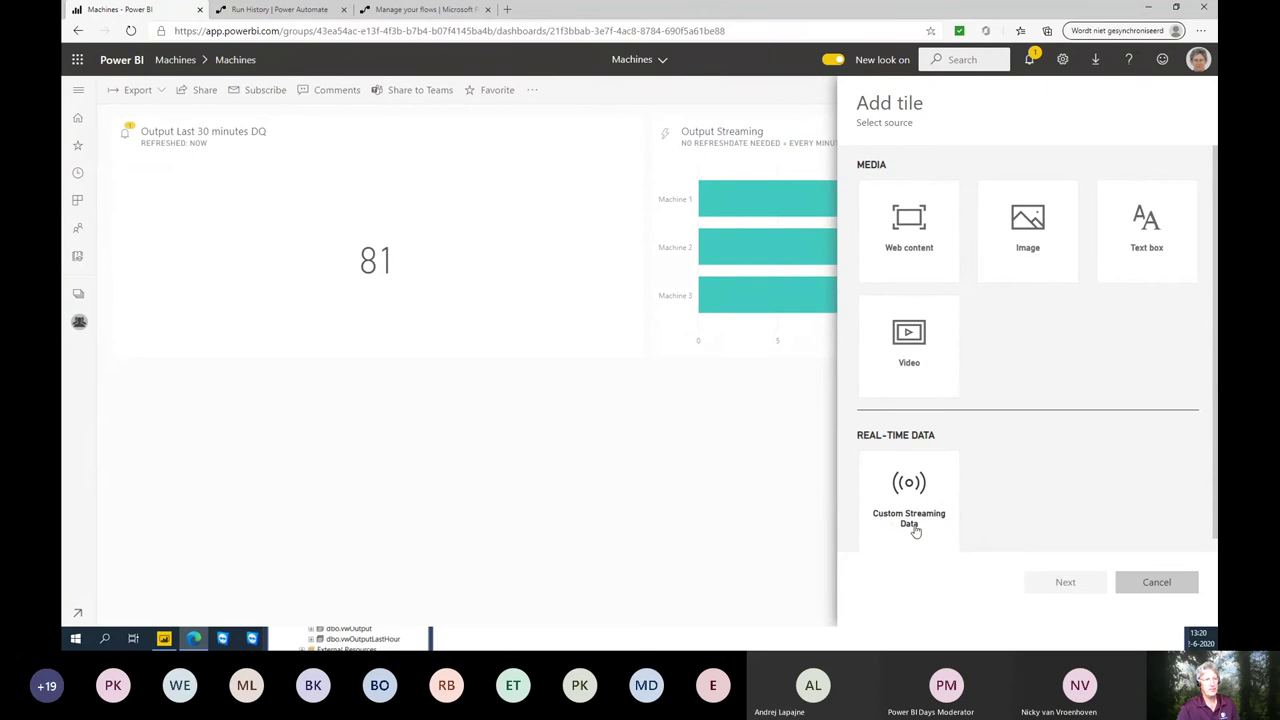
click(914, 502)
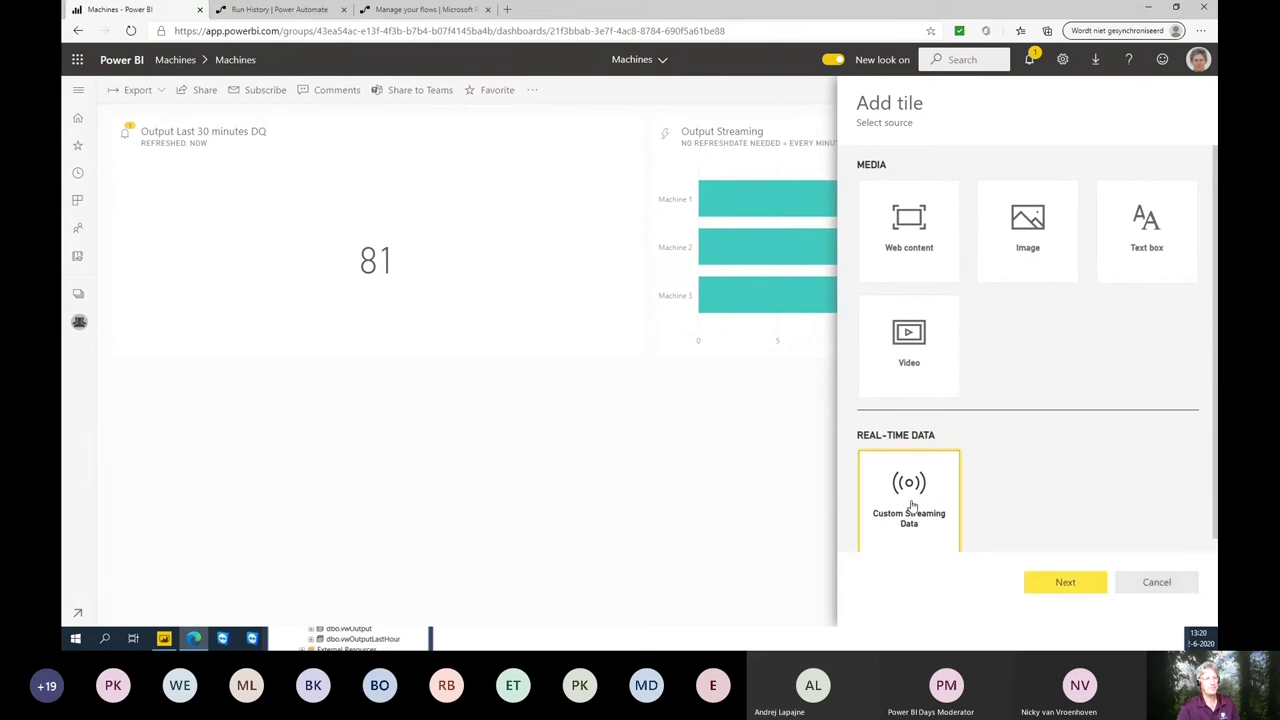
click(1042, 583)
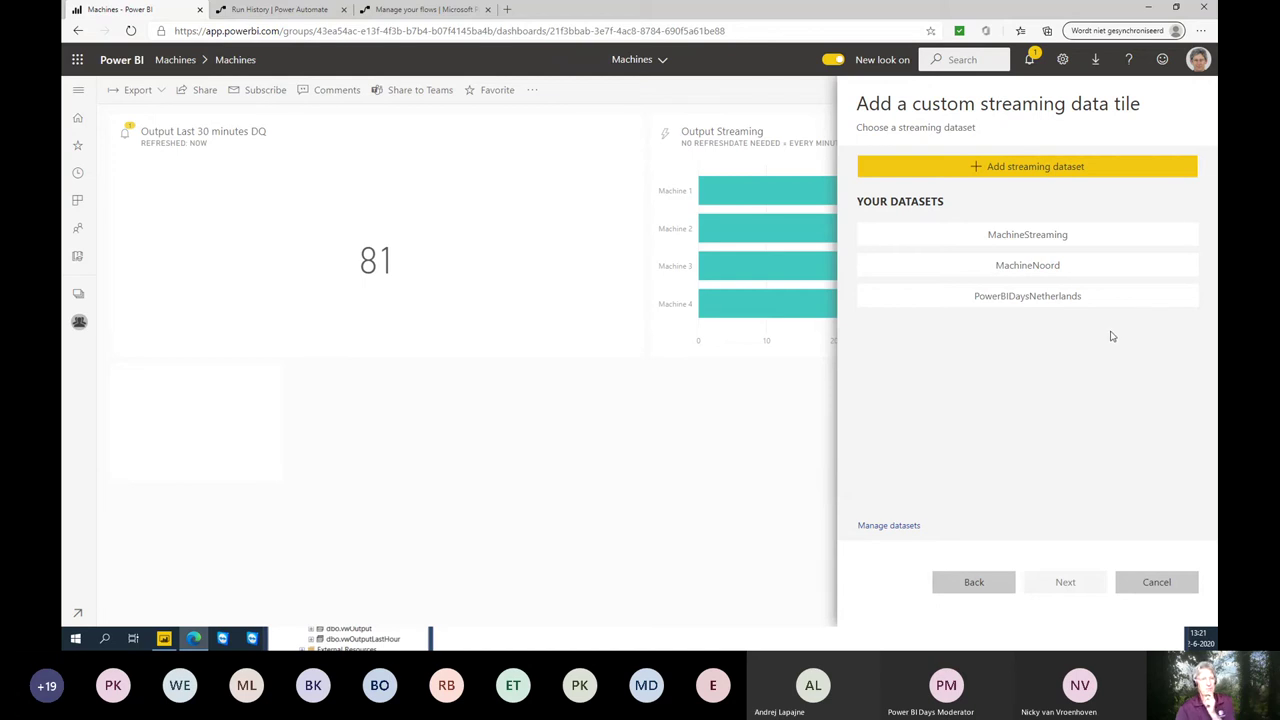
- Choose the PowerBIDaysNetherlands dataset and show its Output value on a card
click(1012, 302)
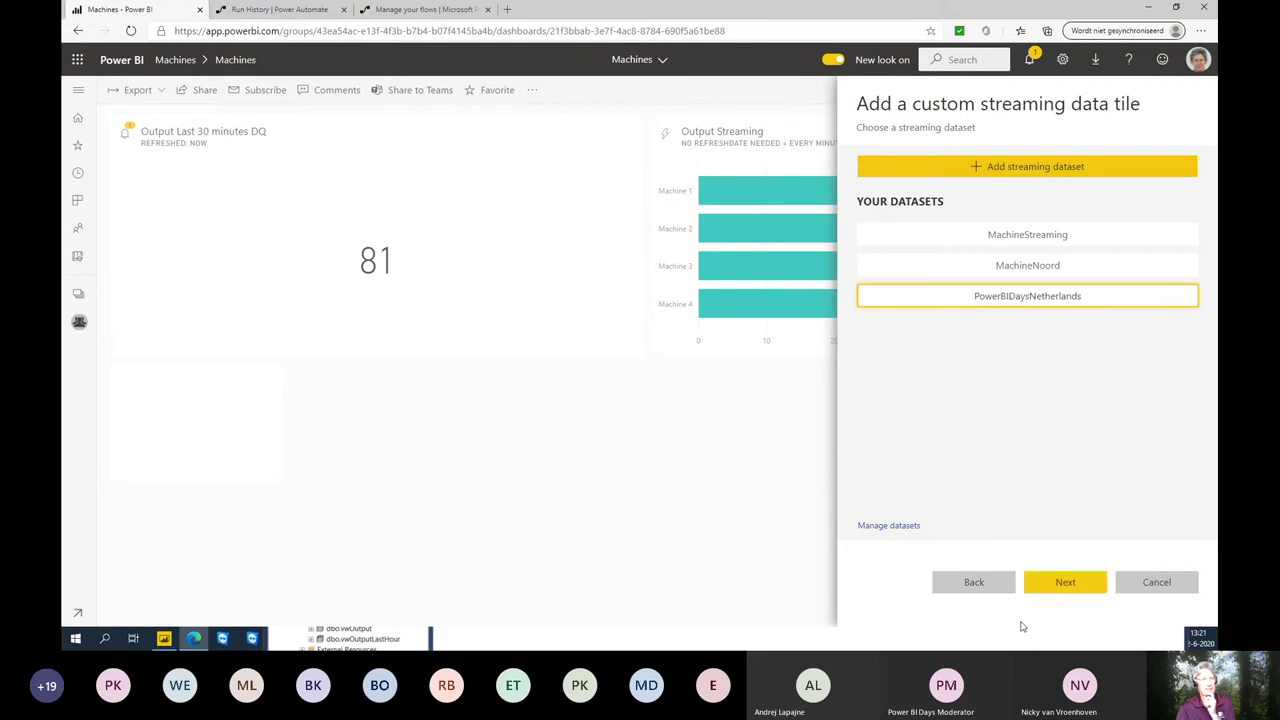
click(1040, 590)
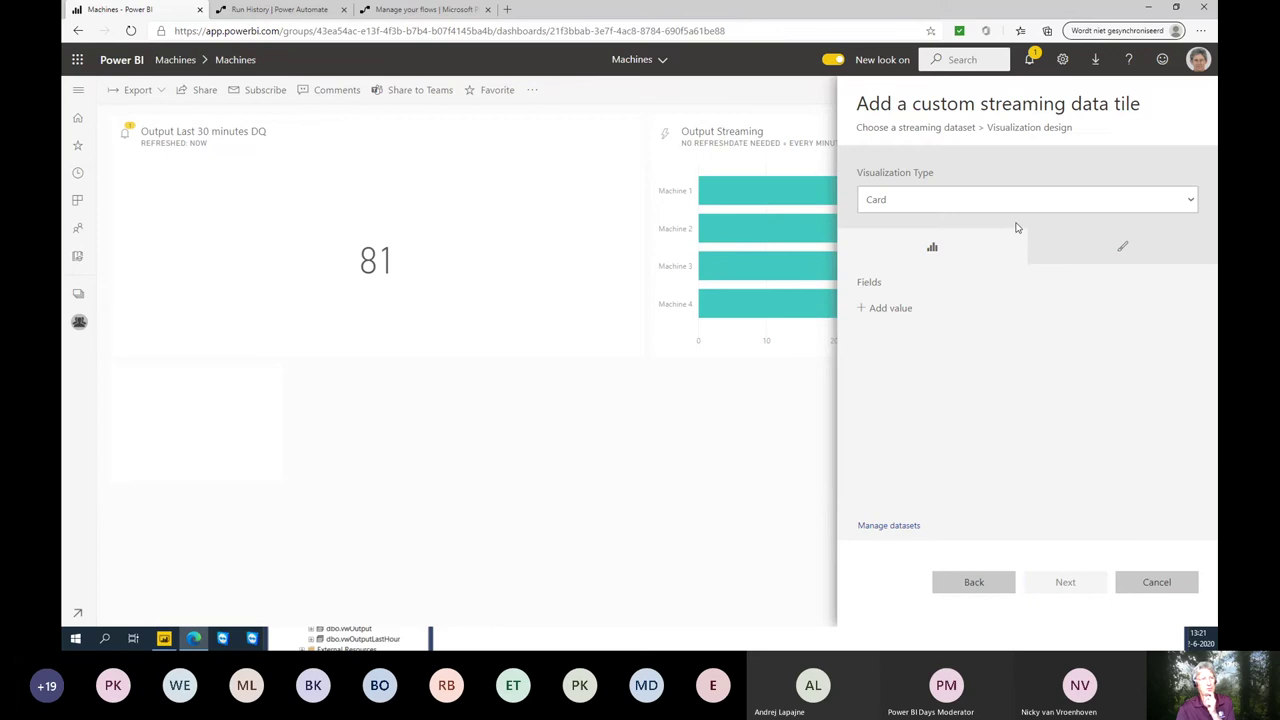
click(881, 309)
click(1166, 313)
click(1013, 346)
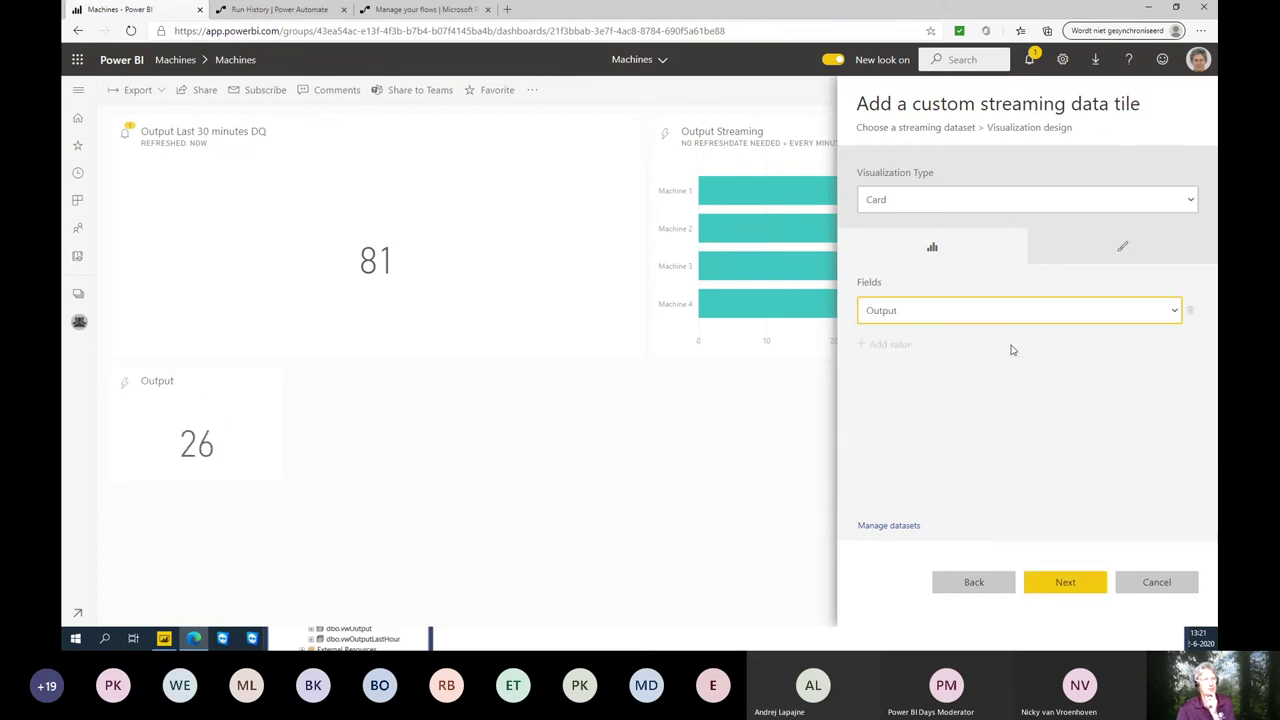
- Try line, clustered bar and gauge visuals with Output as value, then cancel the tile
click(930, 200)
click(926, 237)
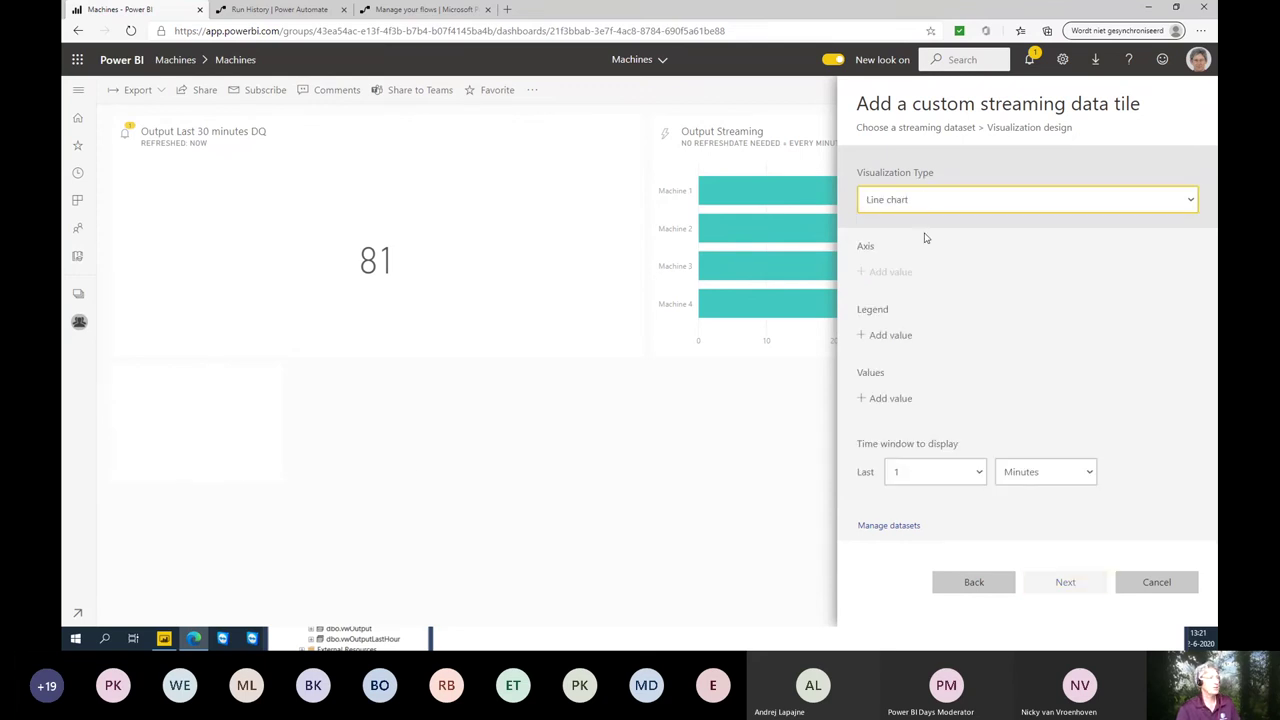
click(937, 203)
click(933, 249)
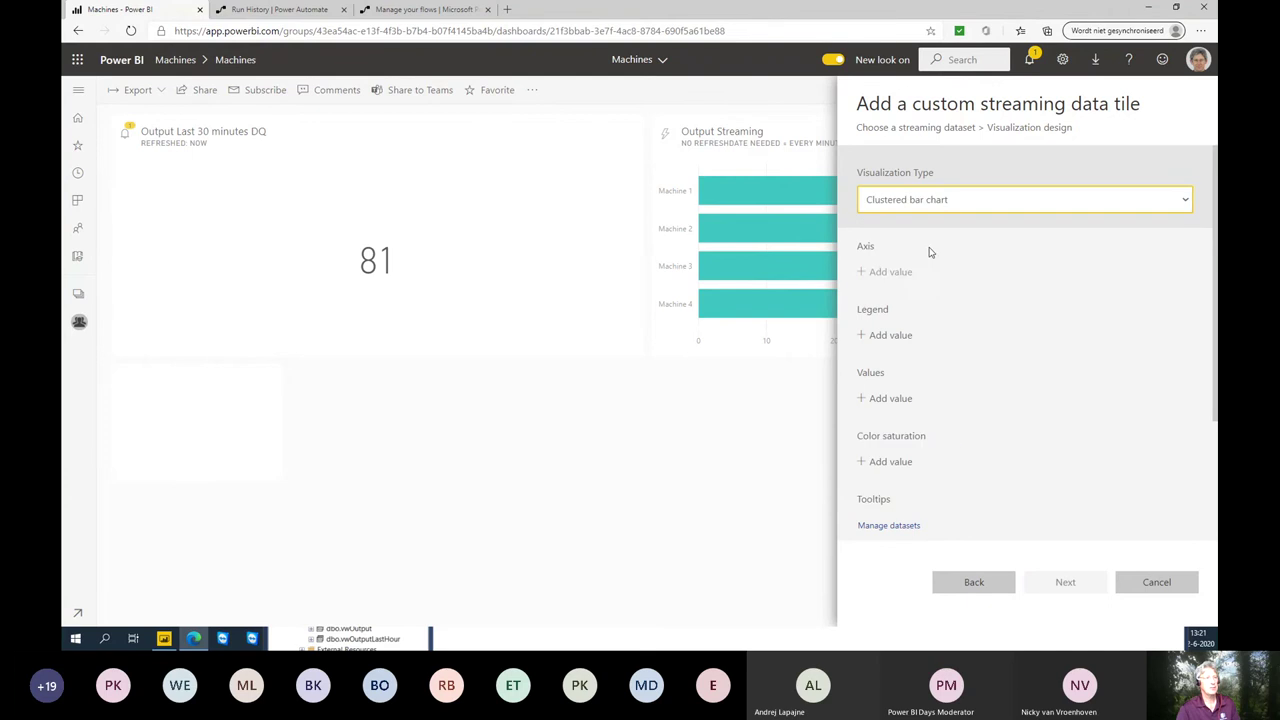
click(940, 204)
click(930, 277)
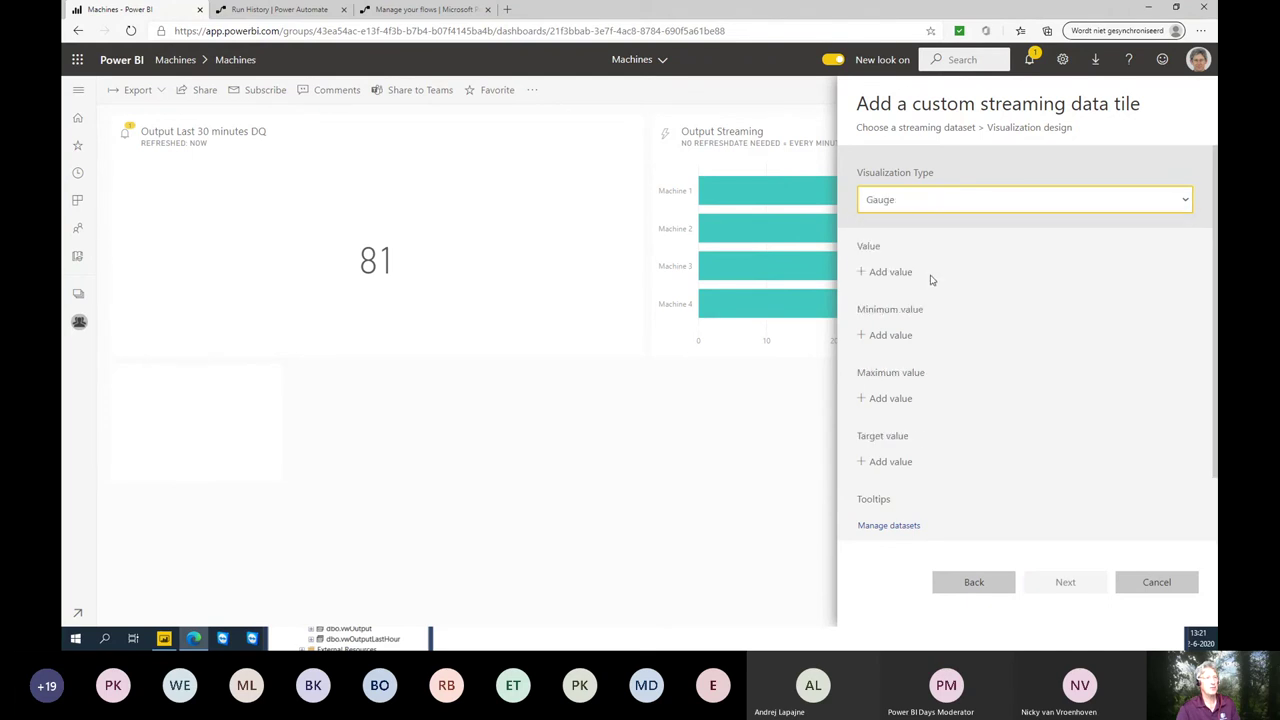
click(900, 273)
click(913, 283)
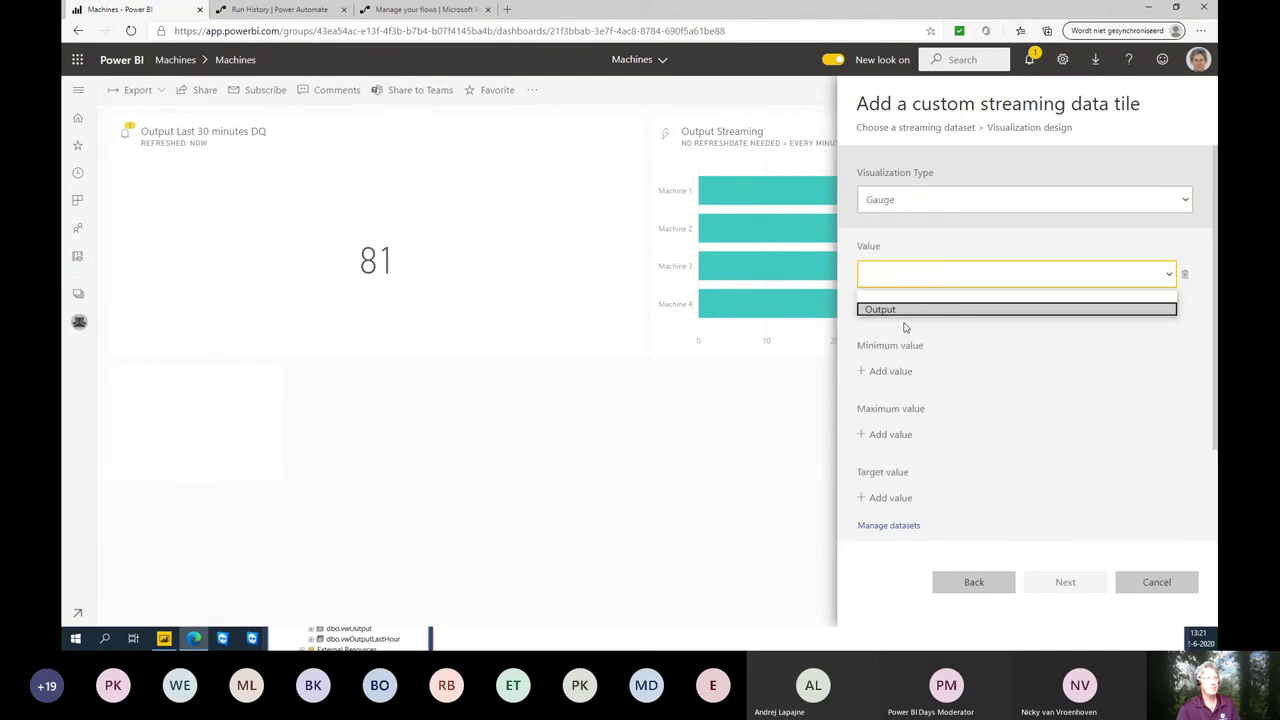
click(907, 310)
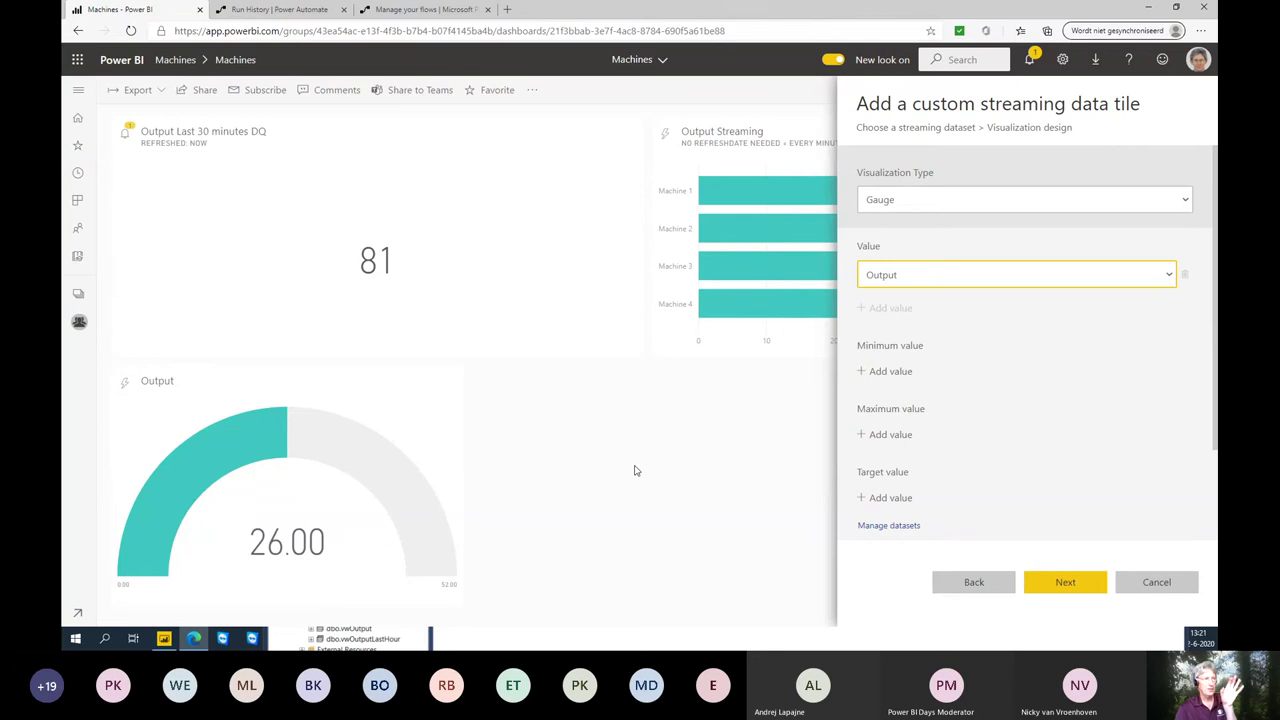
click(1160, 584)
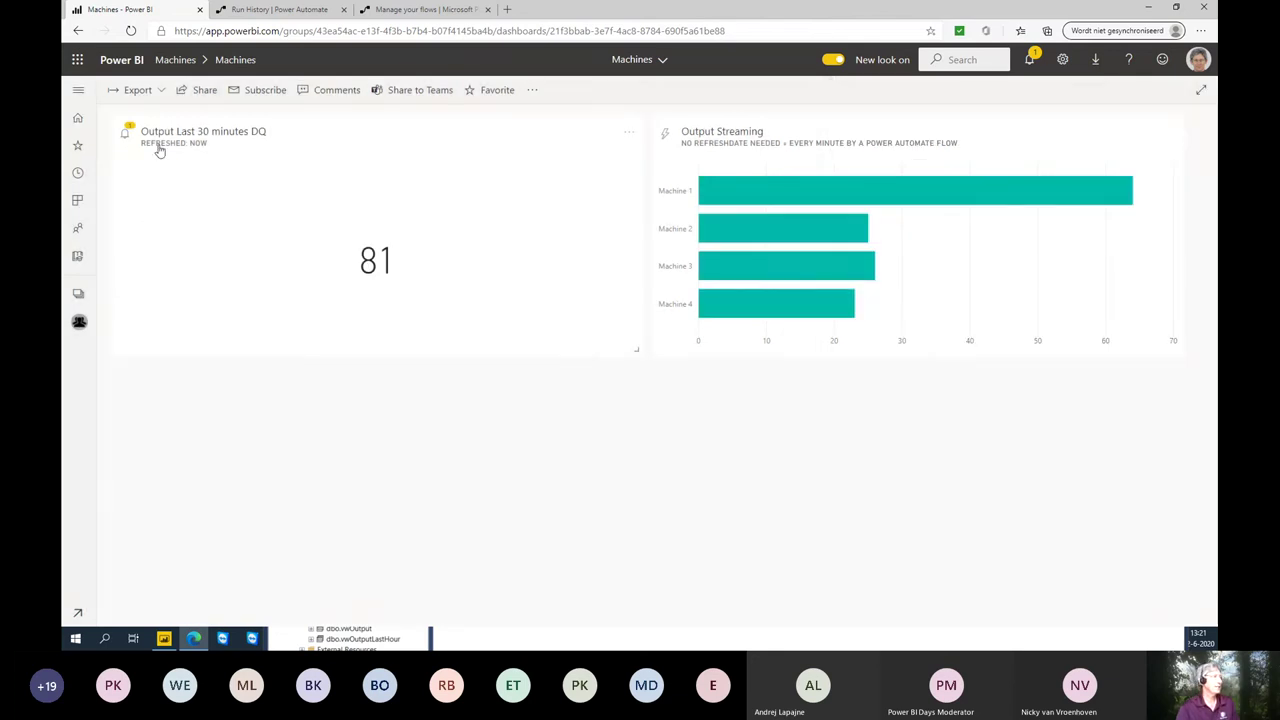
- From the Machines workspace, open the PowerBIDaysNetherlands streaming dataset's Edit panel
click(165, 58)
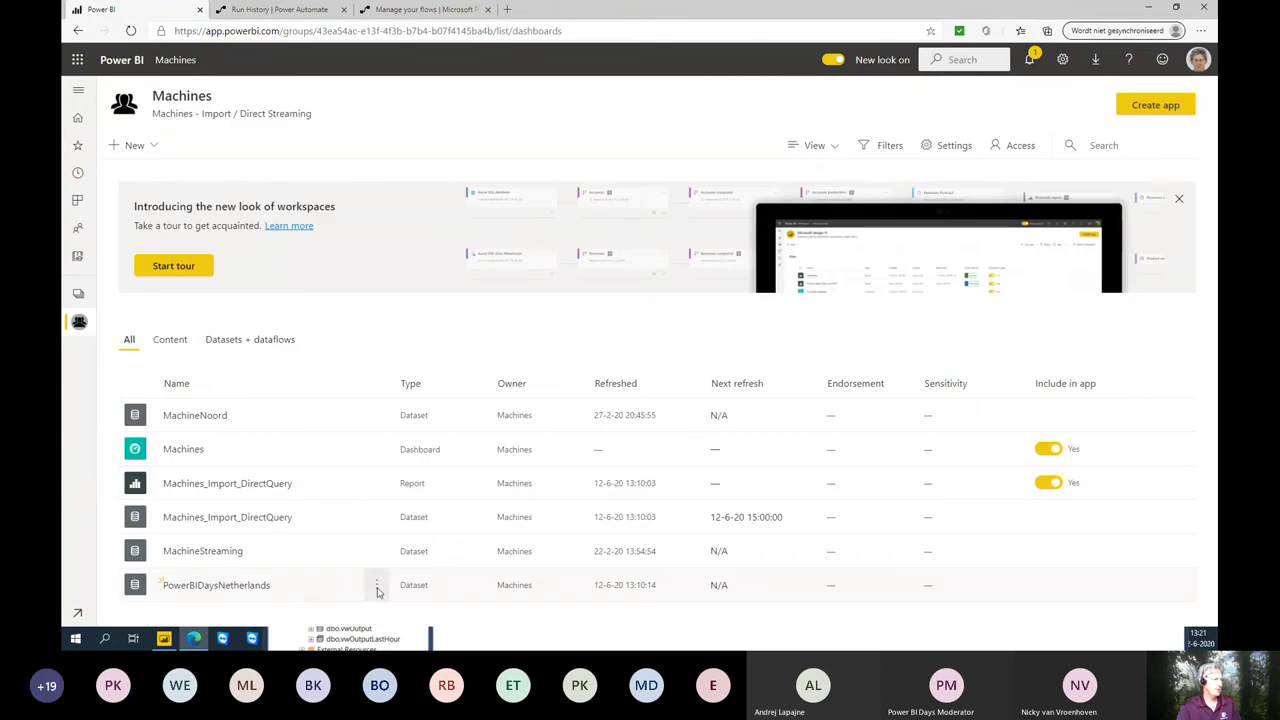
click(376, 585)
click(378, 531)
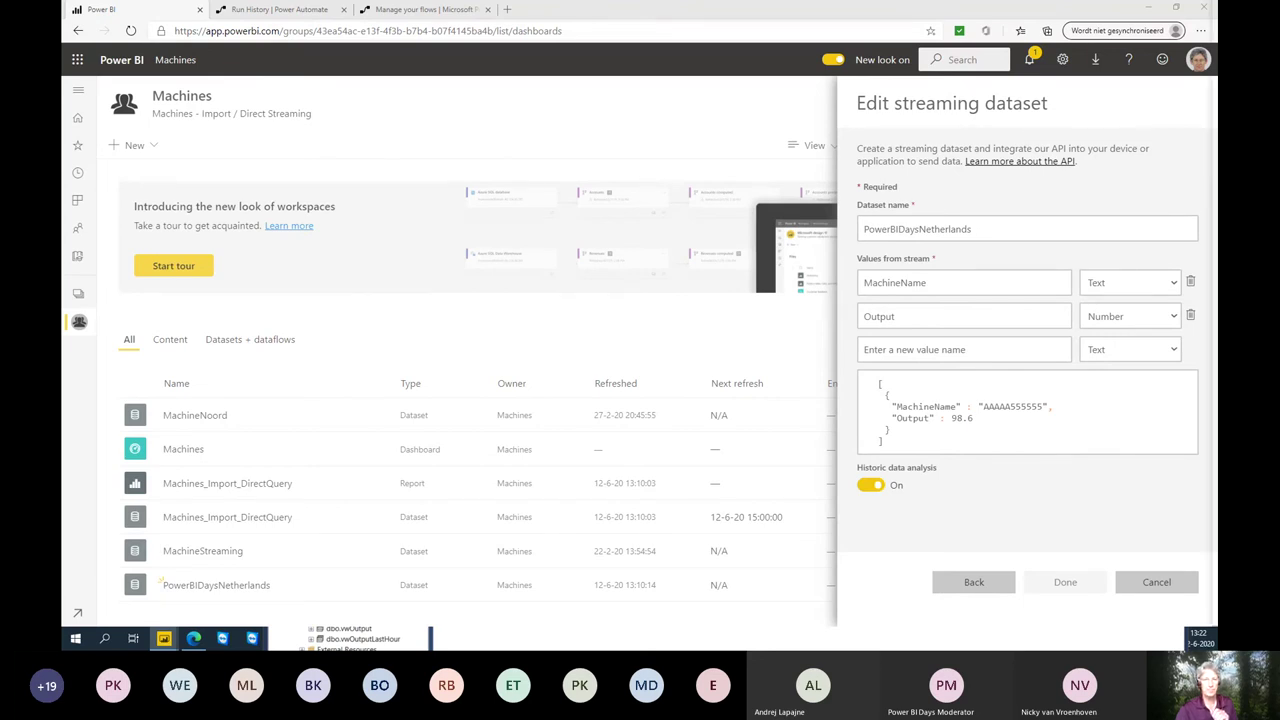
- Create a Power BI Desktop report live-connected to the PowerBIDaysNetherlands dataset
drag(1279, 32, 503, 114)
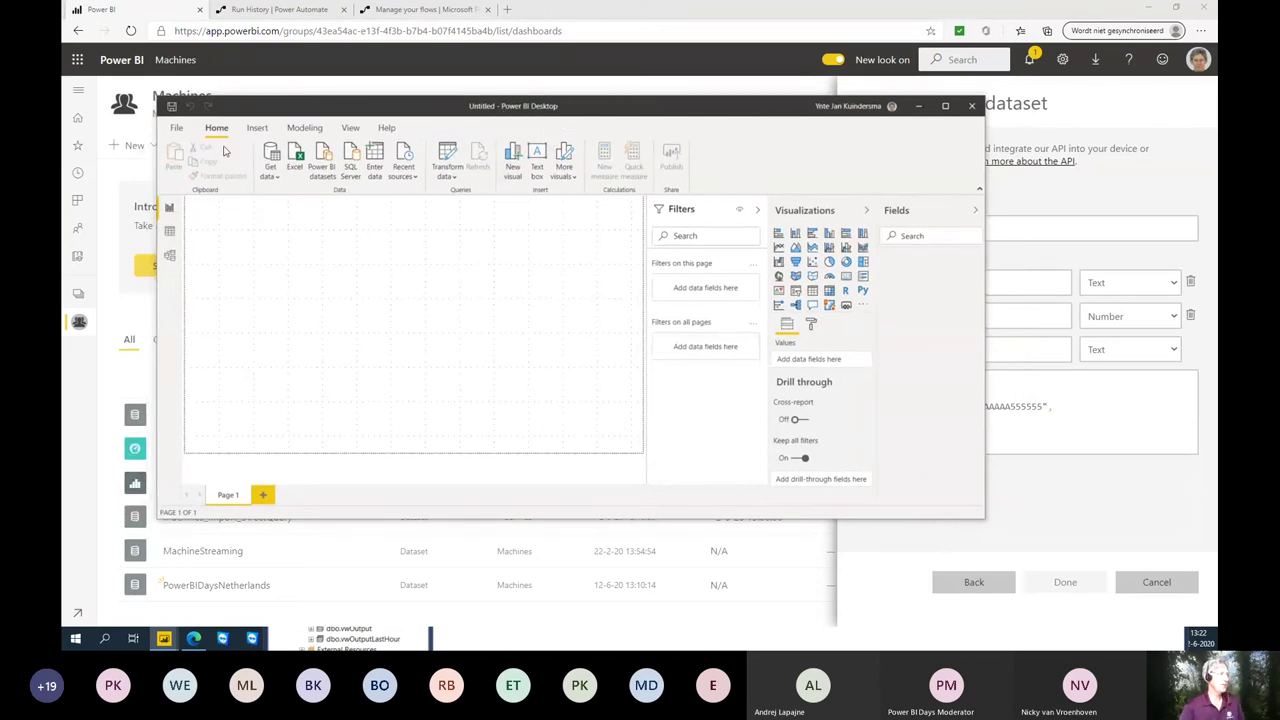
click(318, 172)
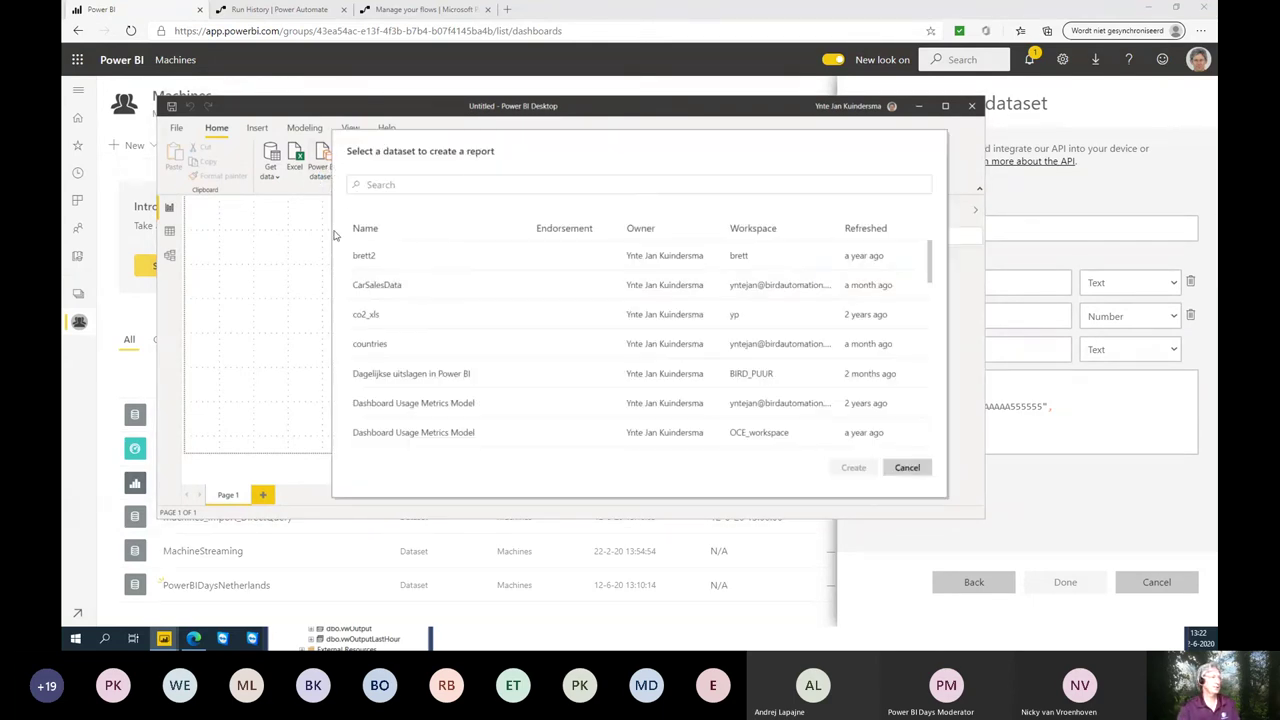
click(532, 185)
text(po)
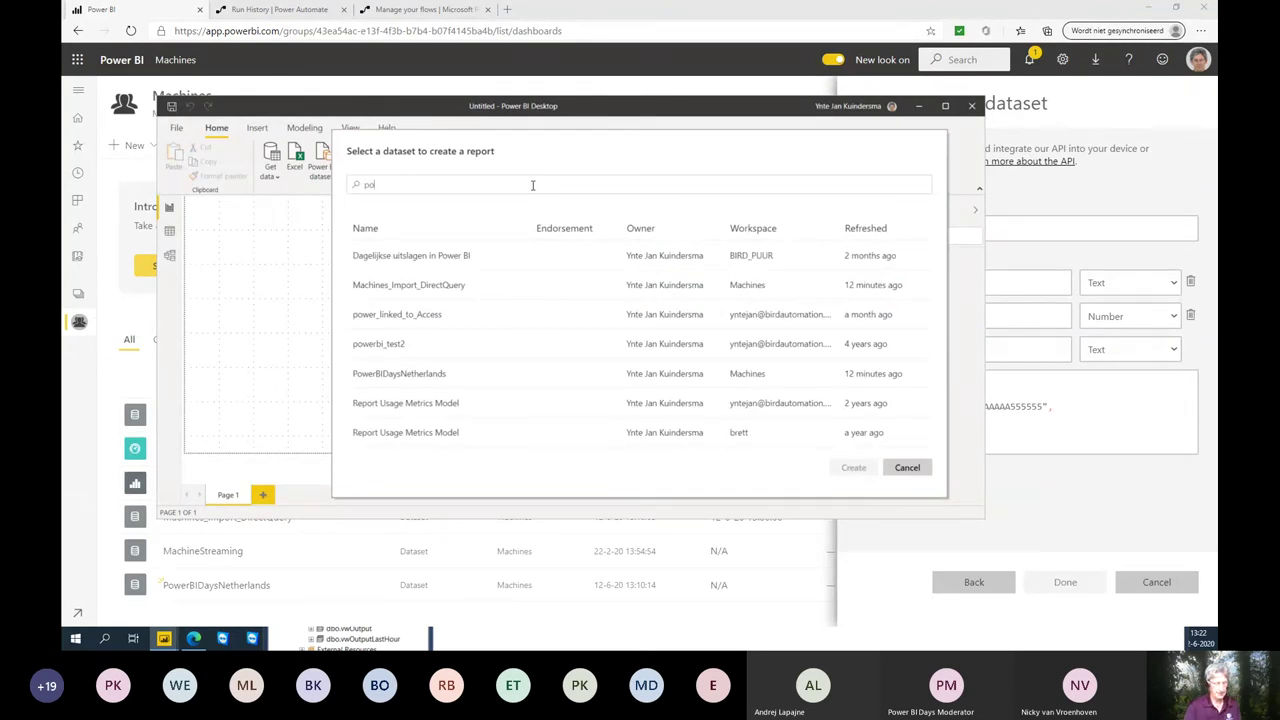
text(werd)
key(BackSpace)
key(BackSpace)
key(BackSpace)
key(BackSpace)
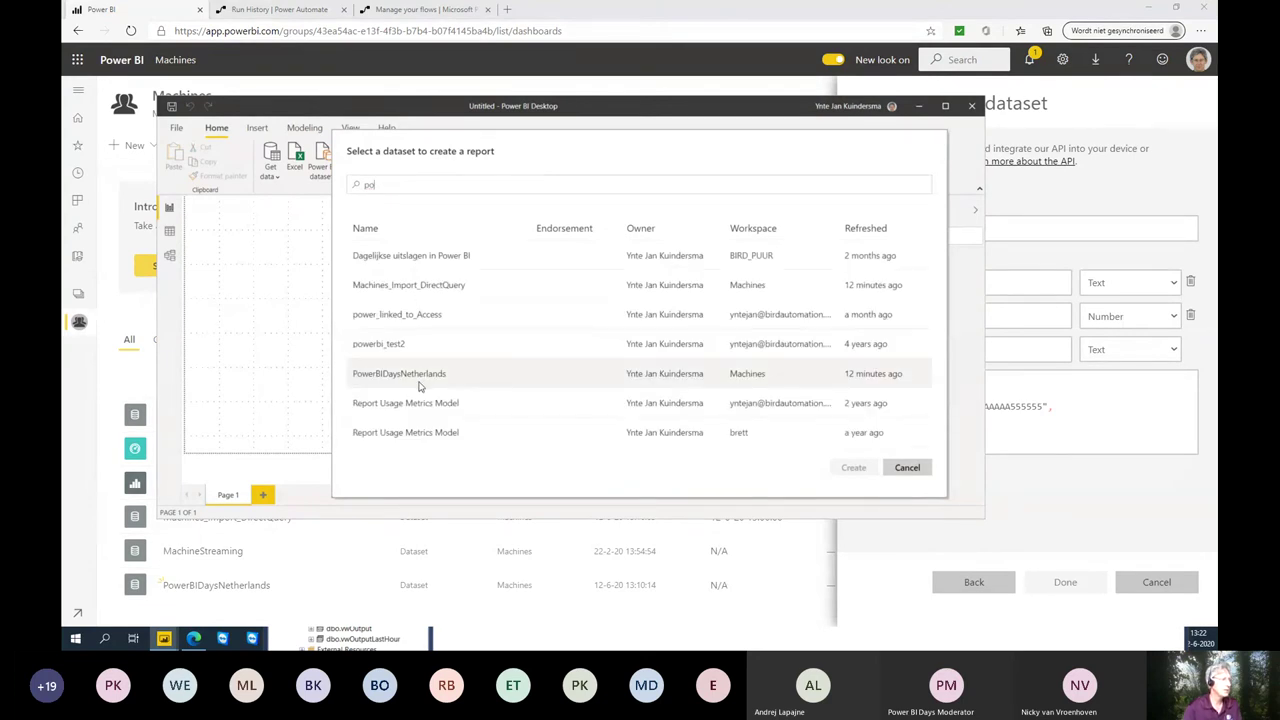
click(384, 373)
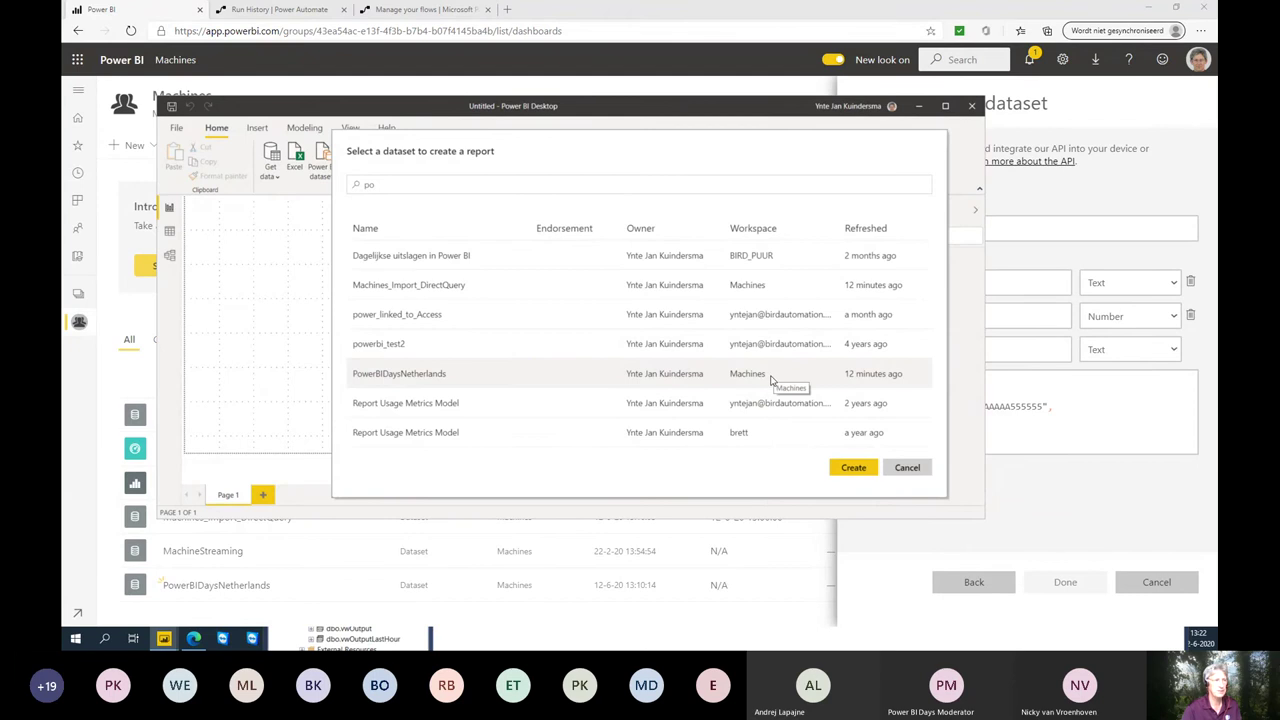
click(851, 468)
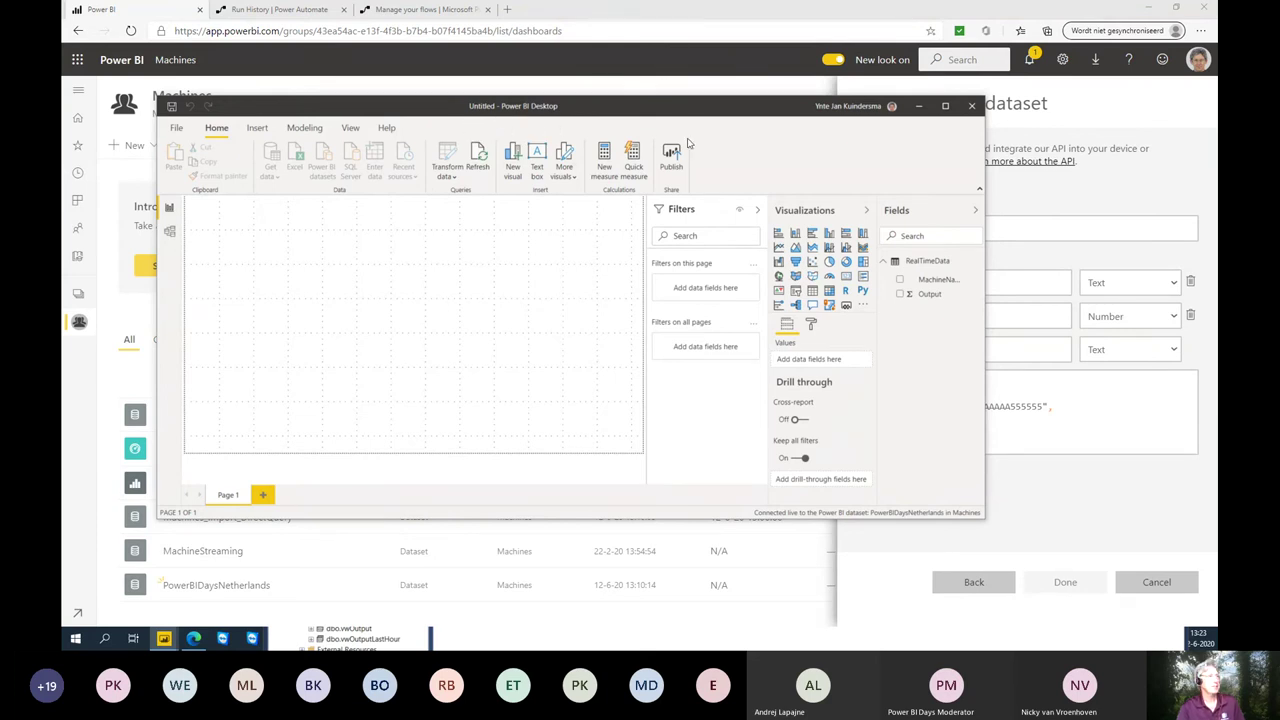
- Maximize Power BI Desktop, then return to the browser's streaming dataset edit pane
click(946, 110)
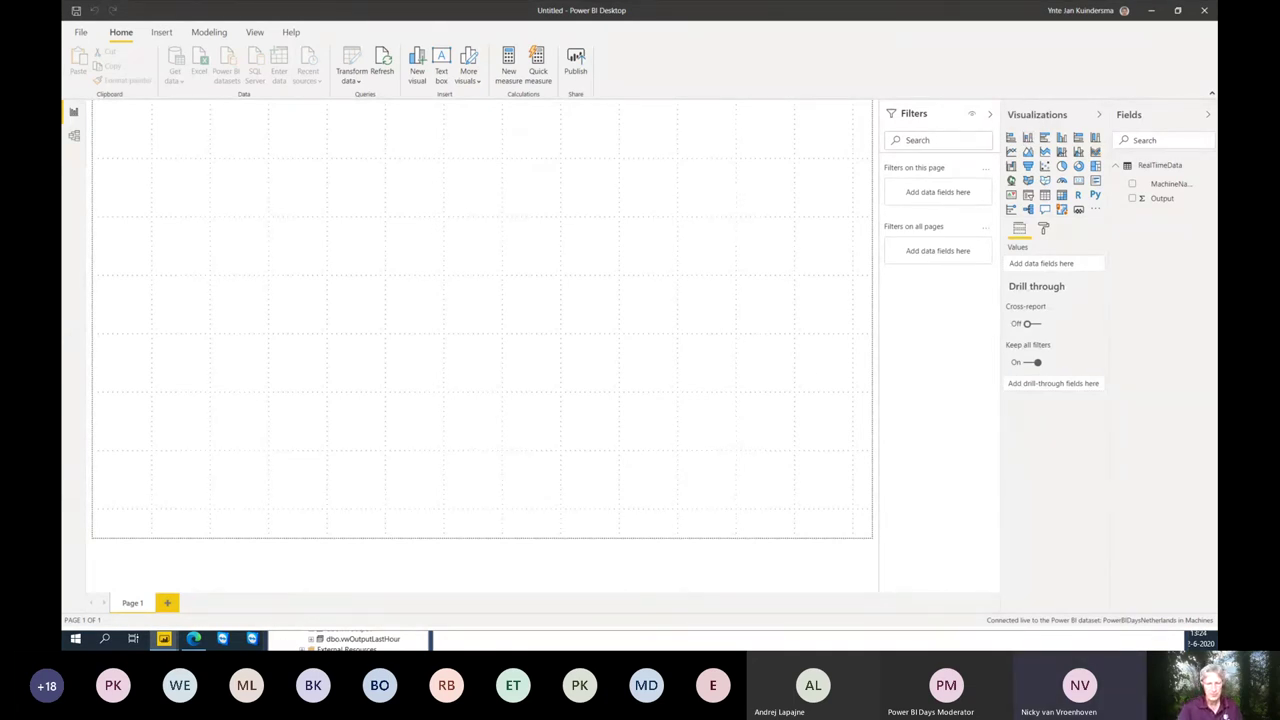
key(alt+Tab)
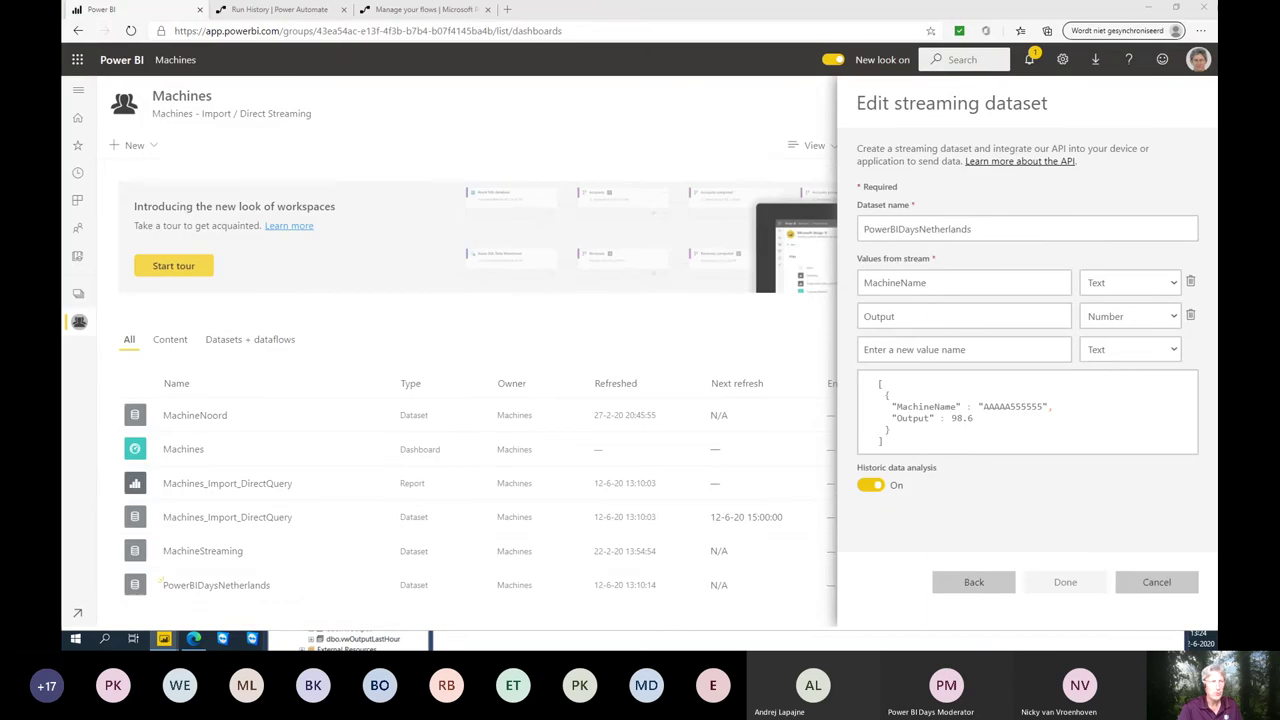
- Switch to the Power Automate run history to view the completed flow run
click(311, 15)
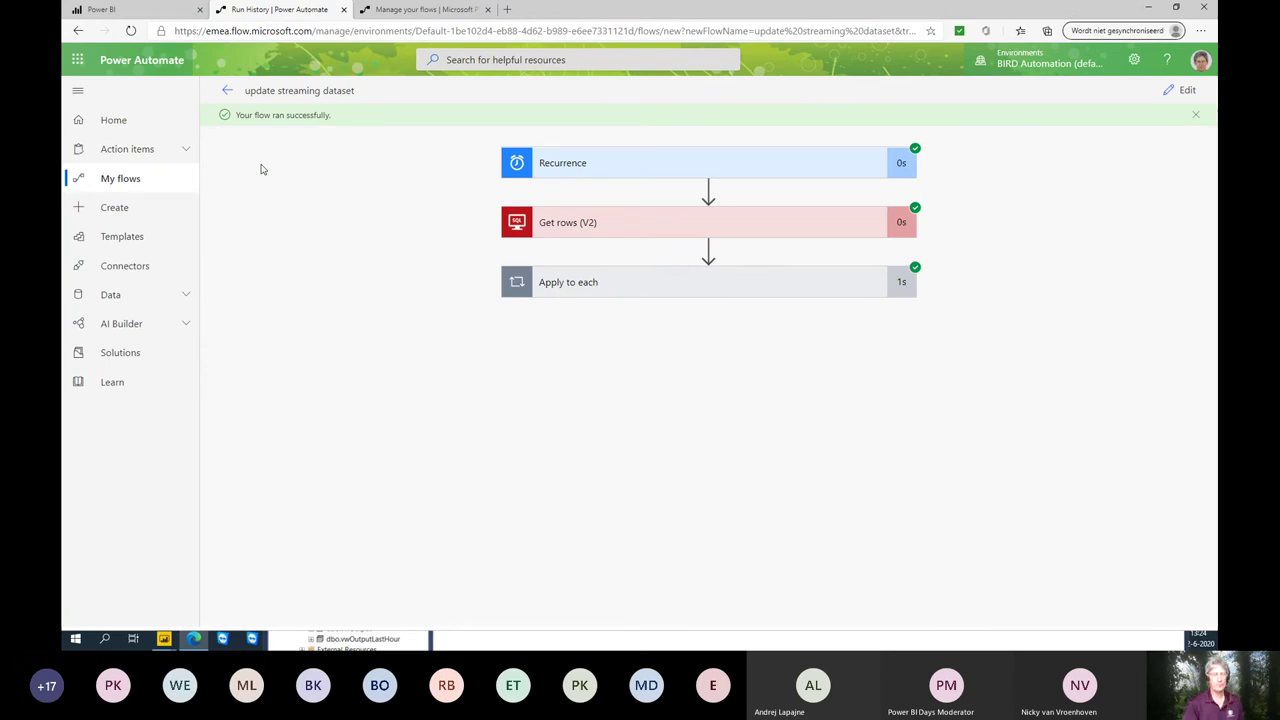
- Go to My flows, start a new instant flow, then dismiss that dialog
click(133, 186)
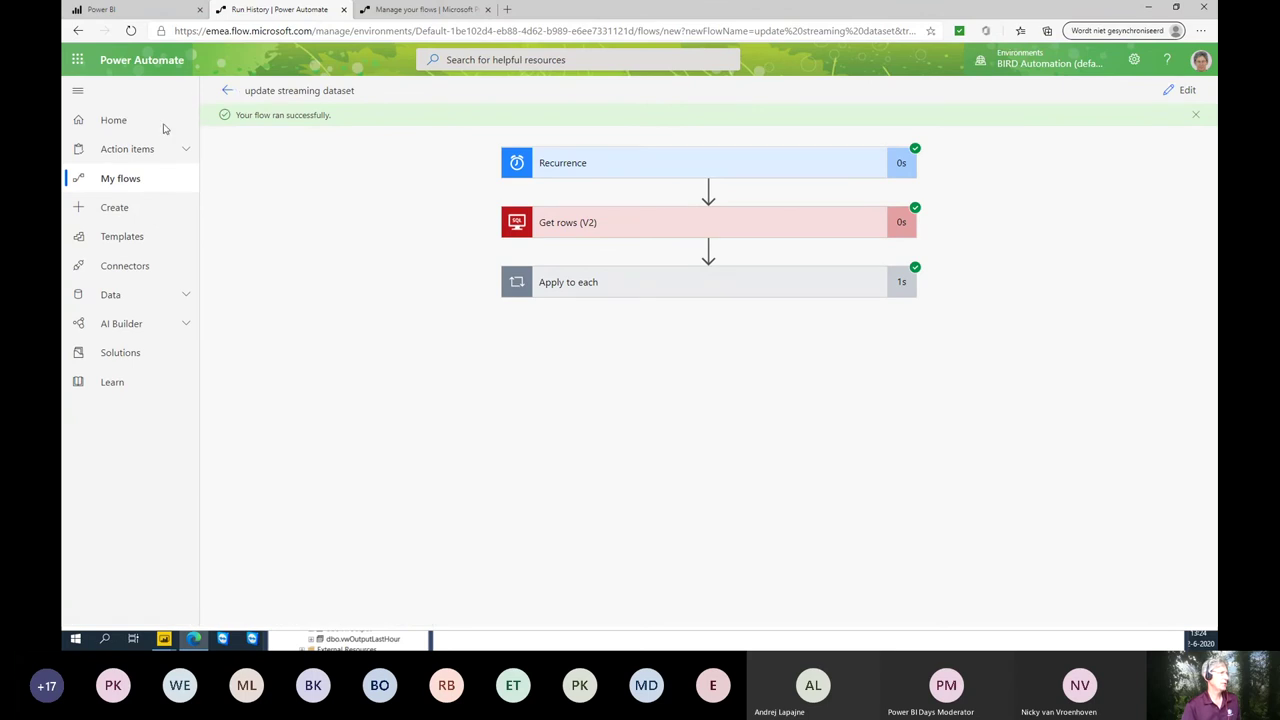
click(129, 188)
click(253, 91)
click(272, 194)
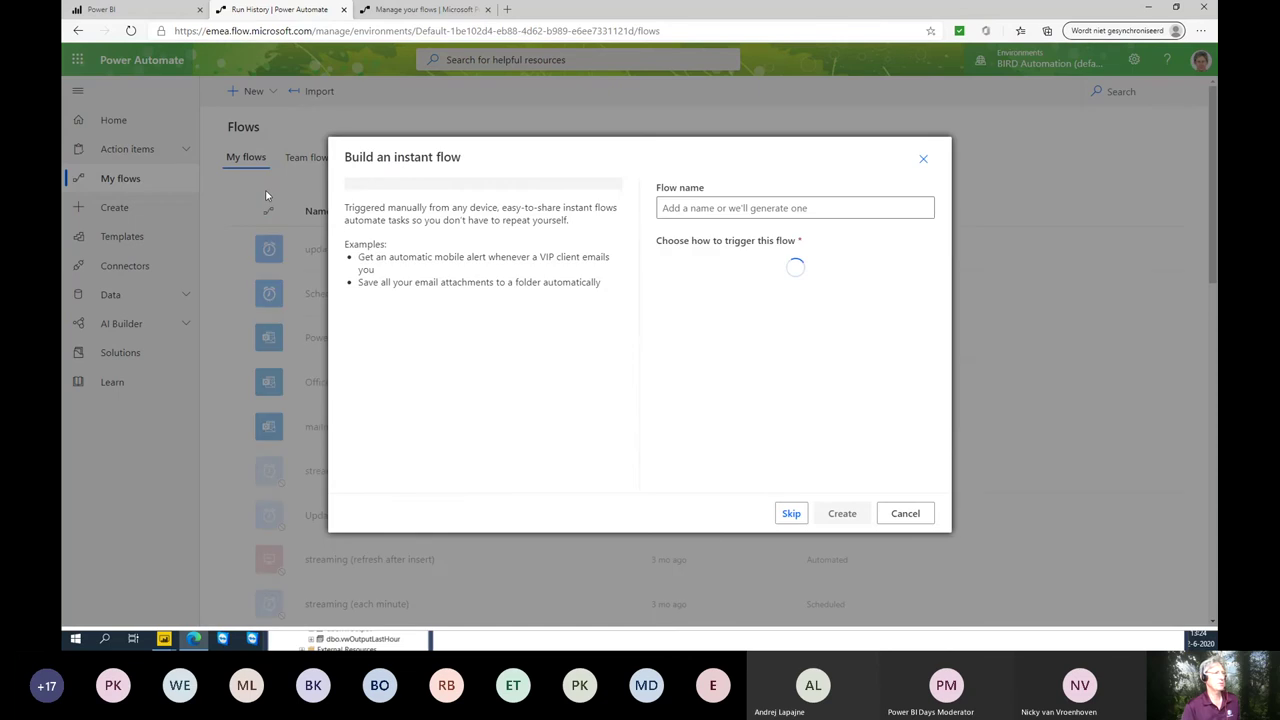
click(905, 513)
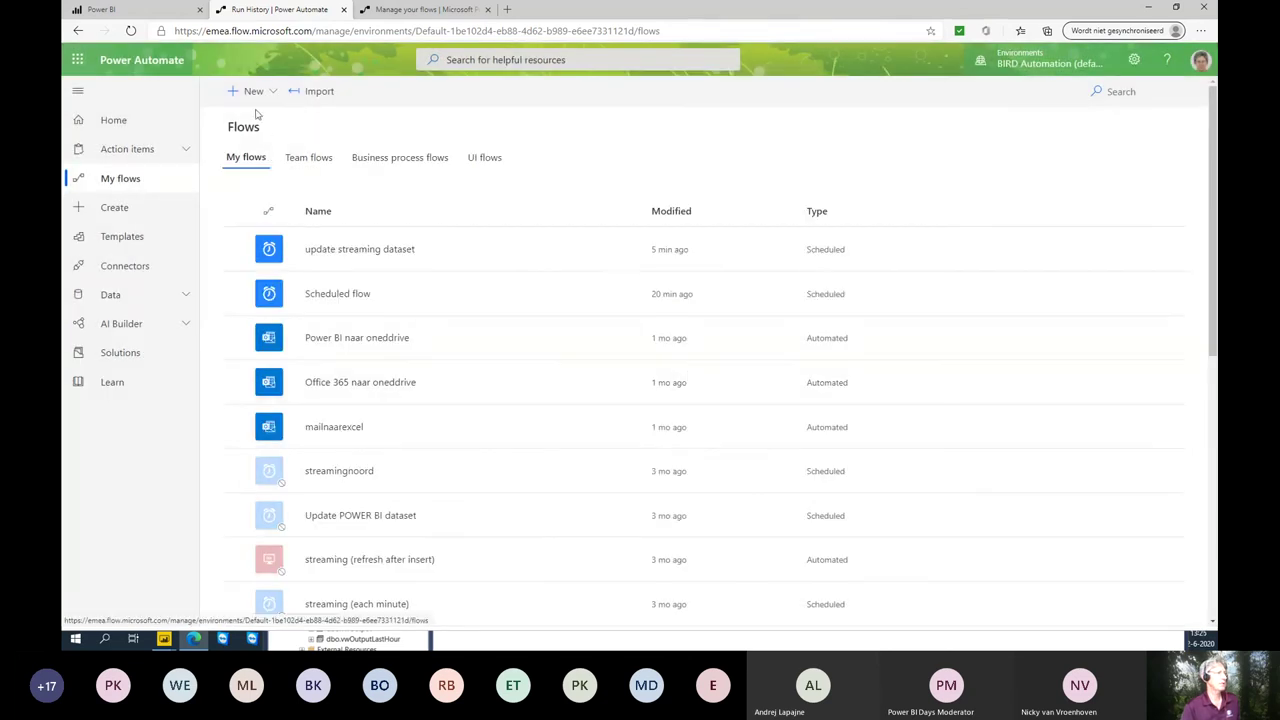
- Create a blank scheduled flow named 'dfdf' and search actions for 'inst' after Recurrence
click(253, 91)
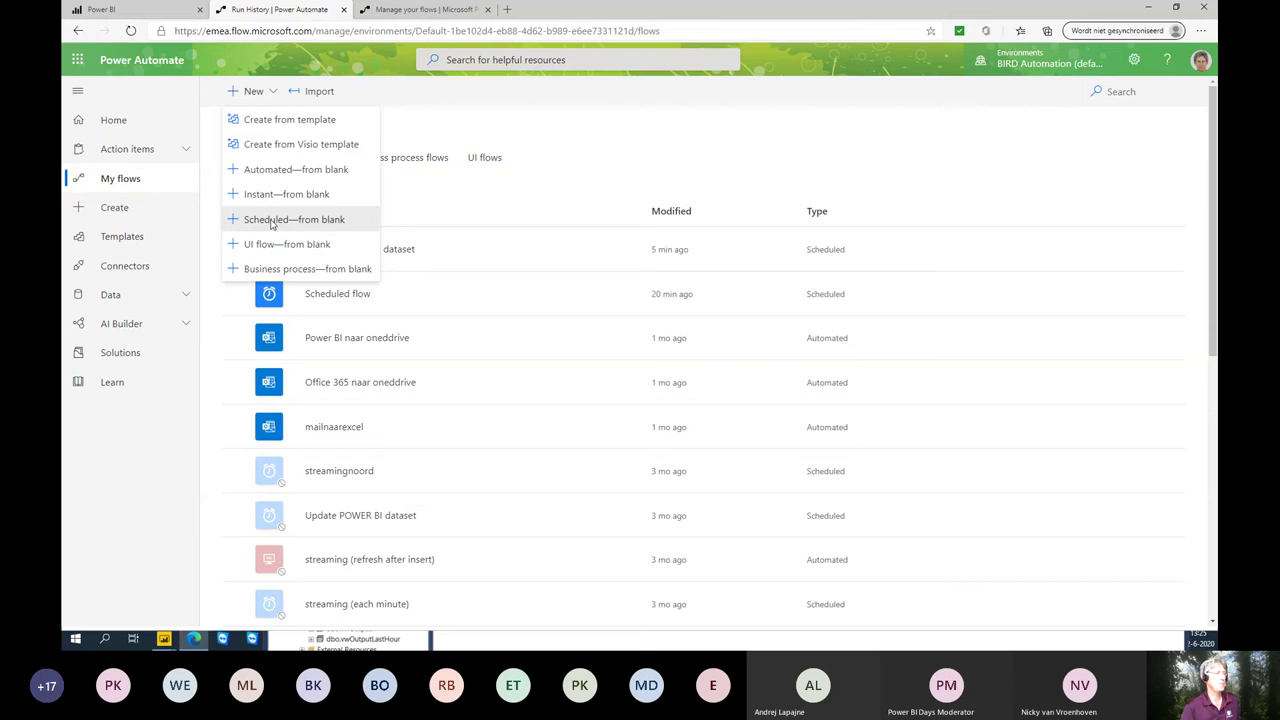
click(270, 223)
click(775, 206)
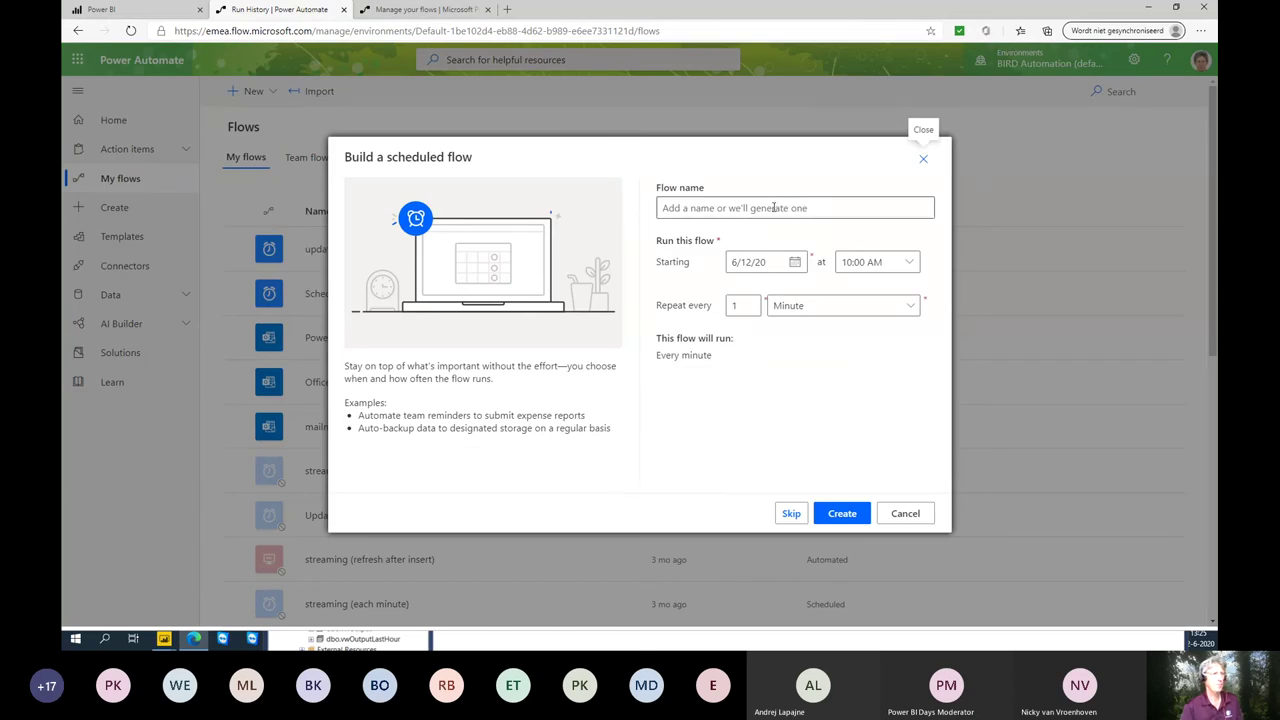
text(dfdf)
click(818, 513)
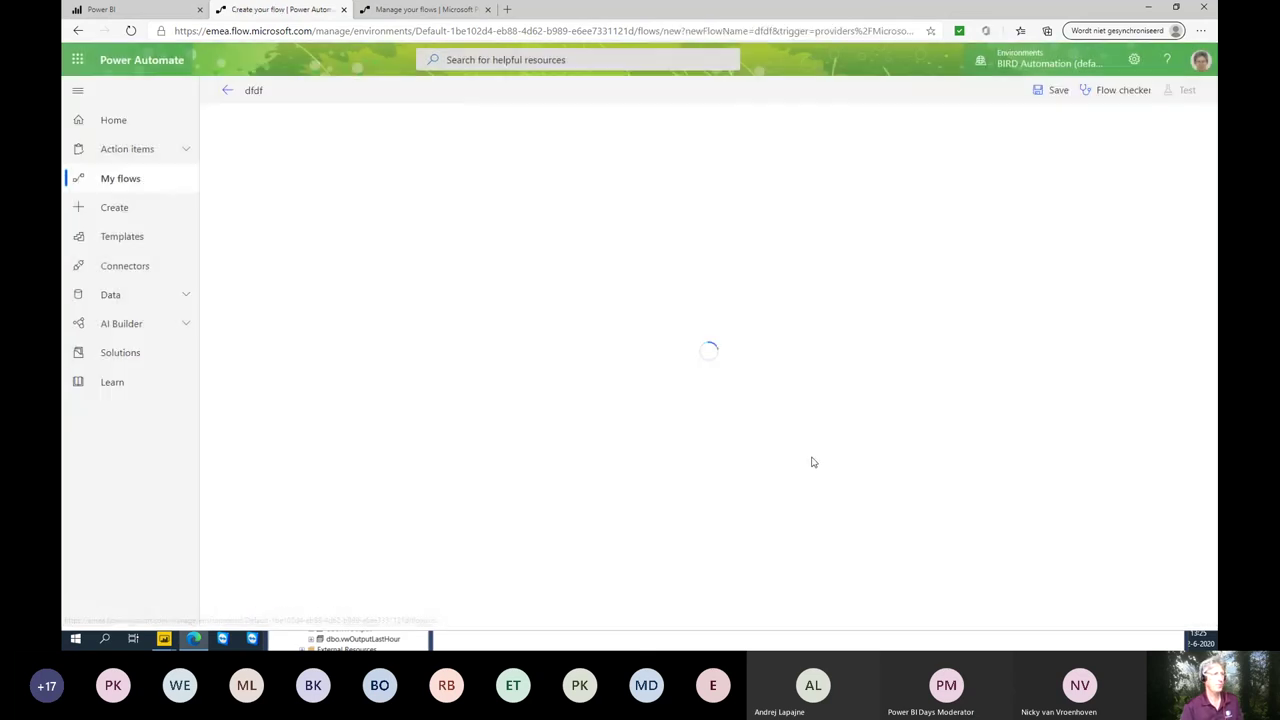
click(643, 199)
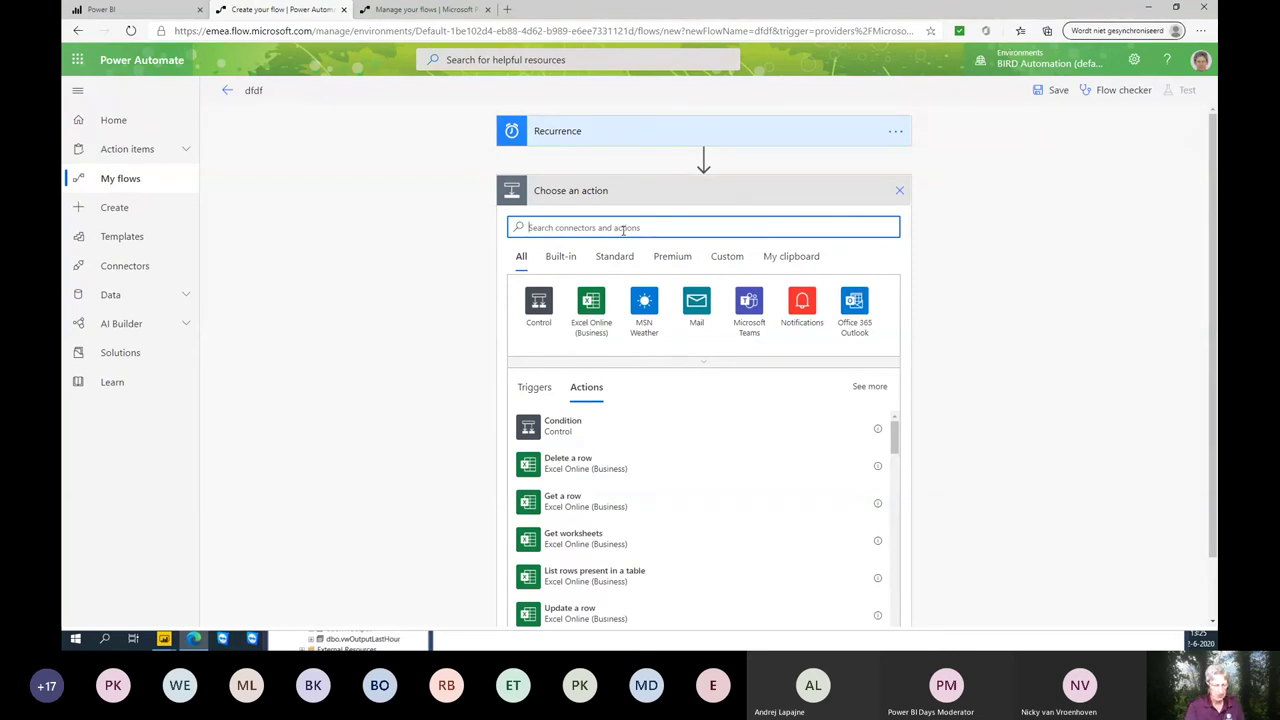
text(instr)
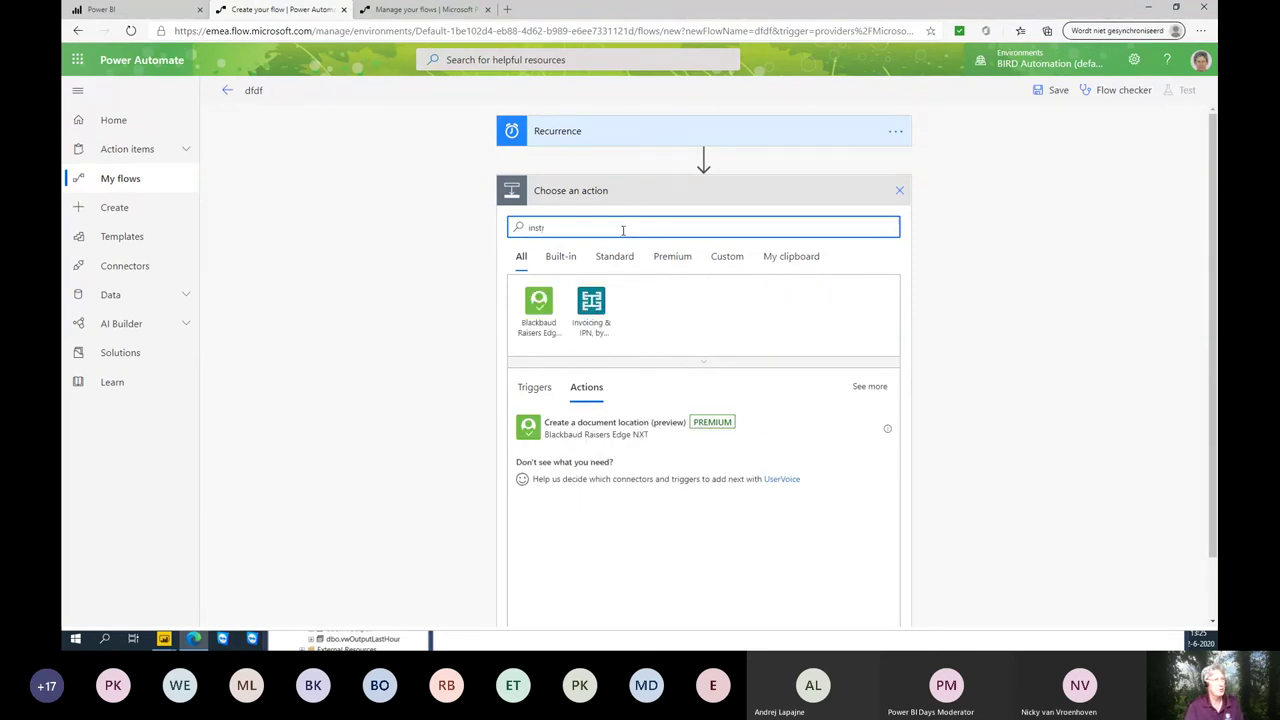